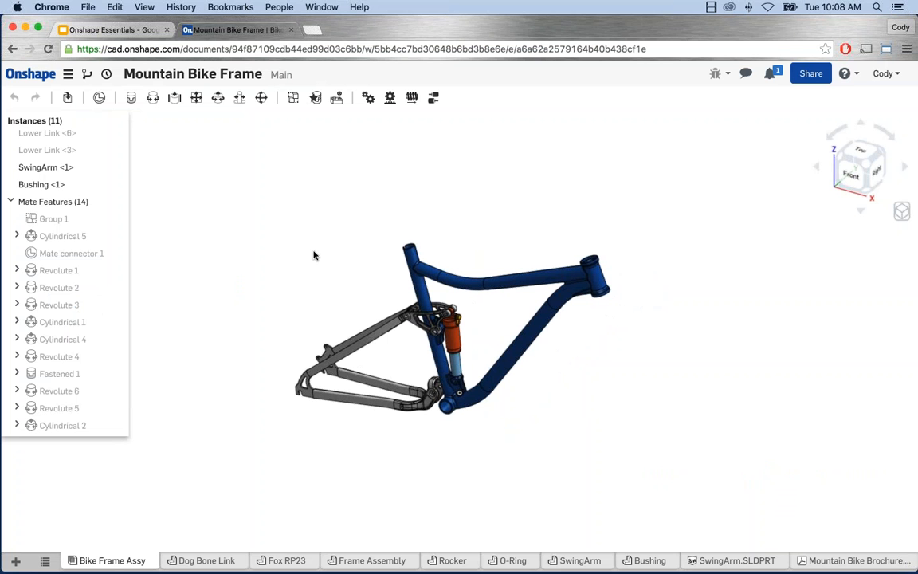
# Step: Load Onshape's documents home page (cad.onshape.com) in a new browser tab
pyautogui.click(313, 32)
pyautogui.write('cad')
pyautogui.press('Return')
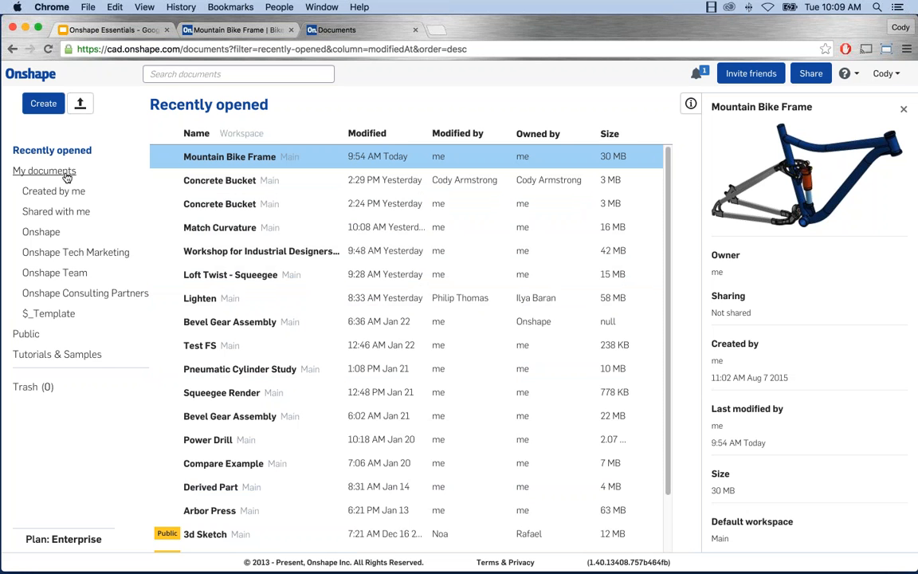
# Step: Step through the My documents, Created by me and Public filters, ending on Tutorials & Samples
pyautogui.click(67, 175)
pyautogui.click(57, 192)
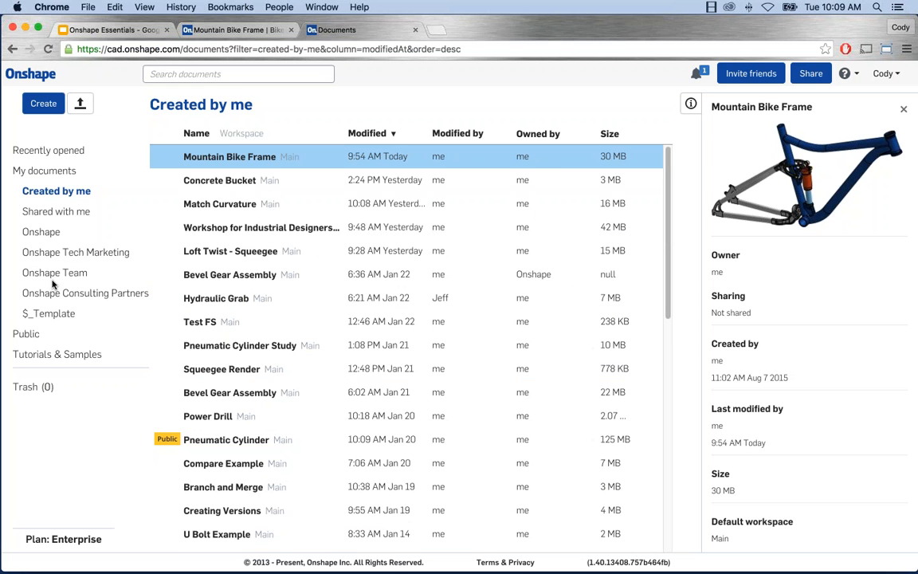
pyautogui.click(26, 334)
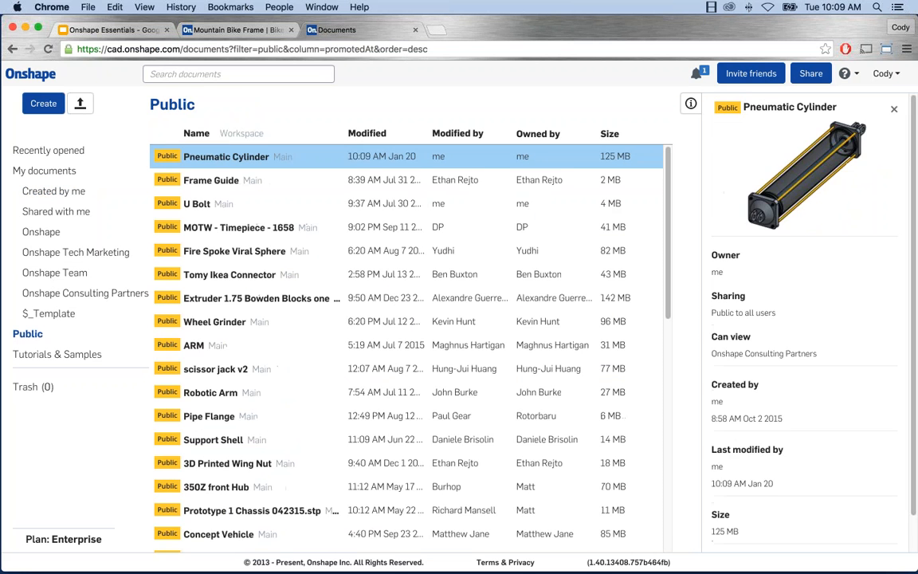
pyautogui.click(35, 356)
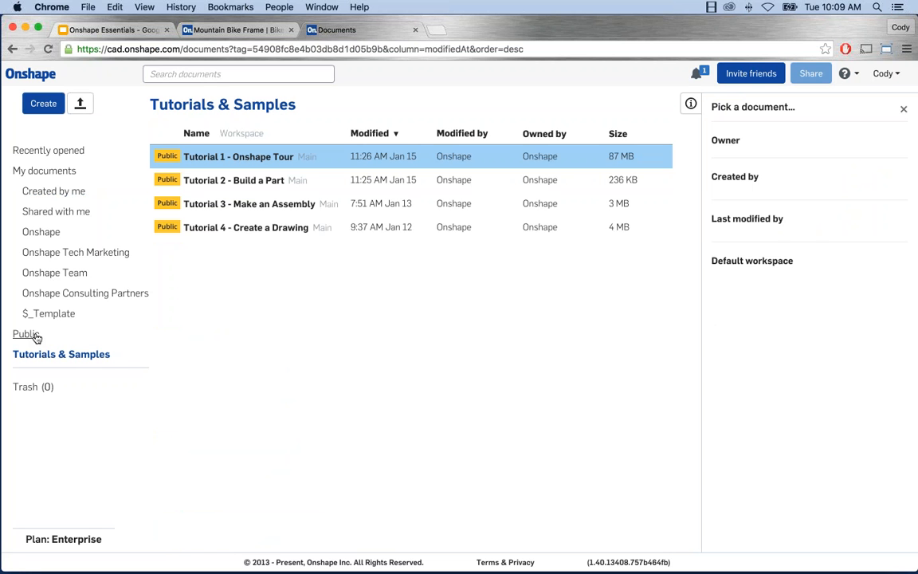
pyautogui.click(33, 336)
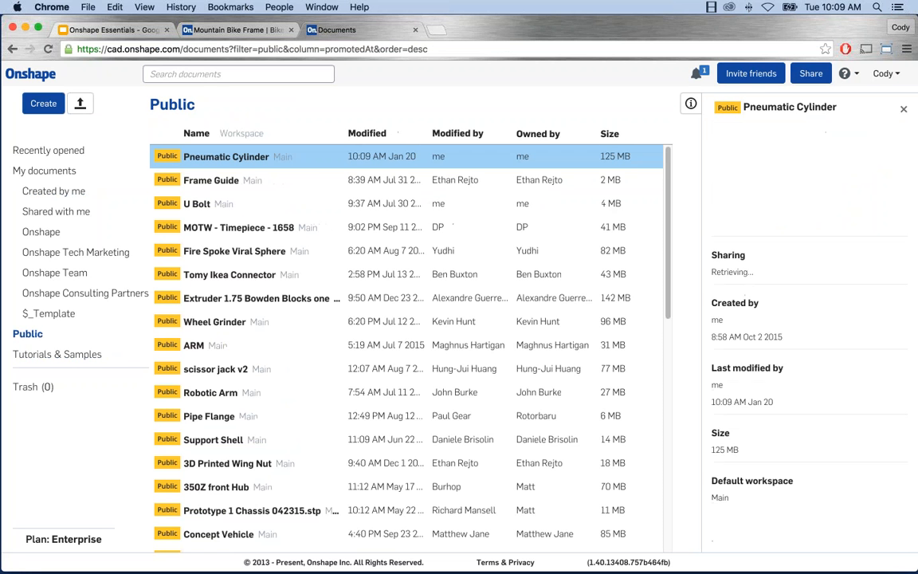
pyautogui.scroll(-6, 303, 337)
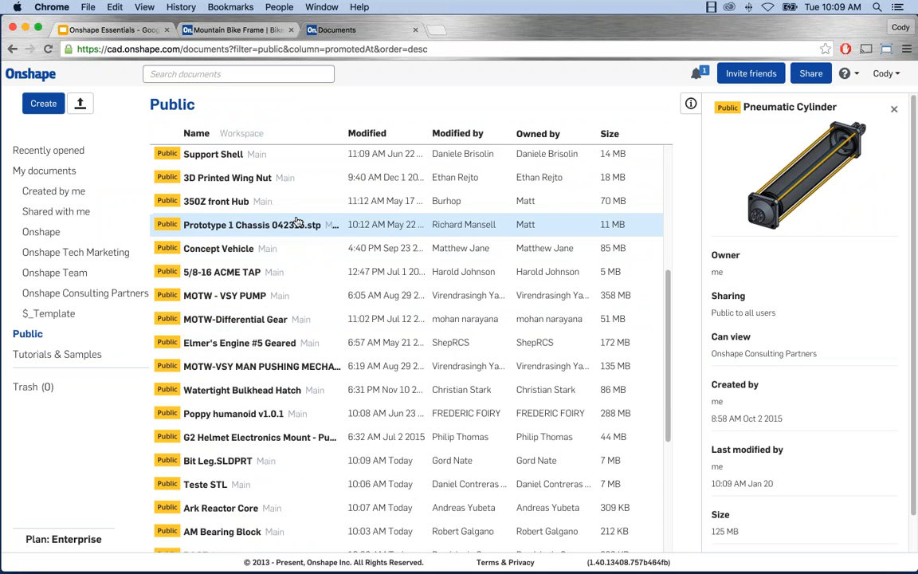
pyautogui.scroll(3, 303, 309)
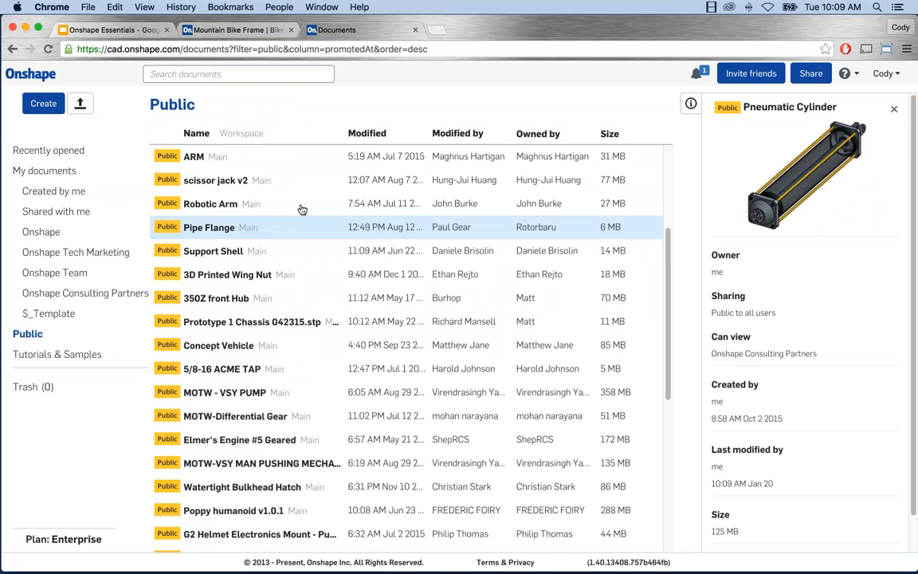
pyautogui.click(301, 204)
pyautogui.scroll(2, 306, 290)
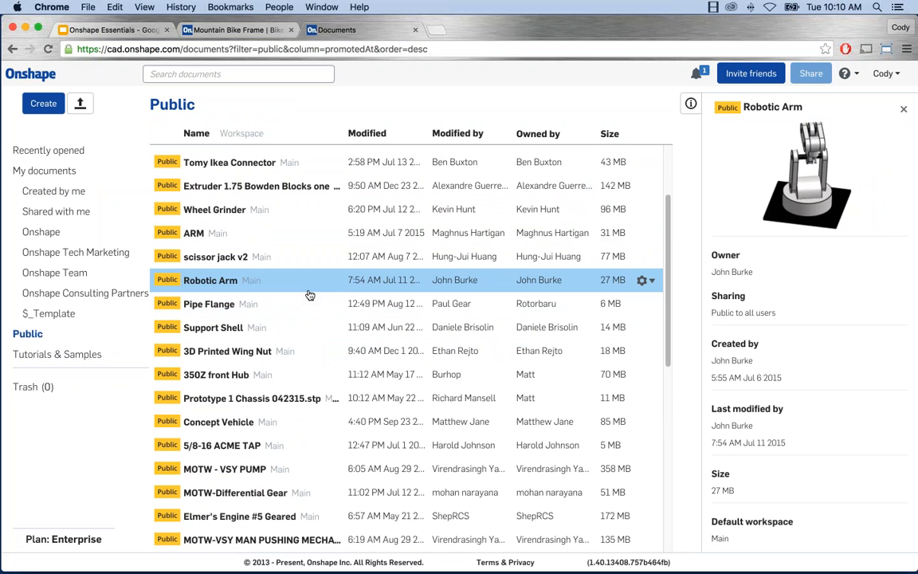
pyautogui.scroll(1, 307, 295)
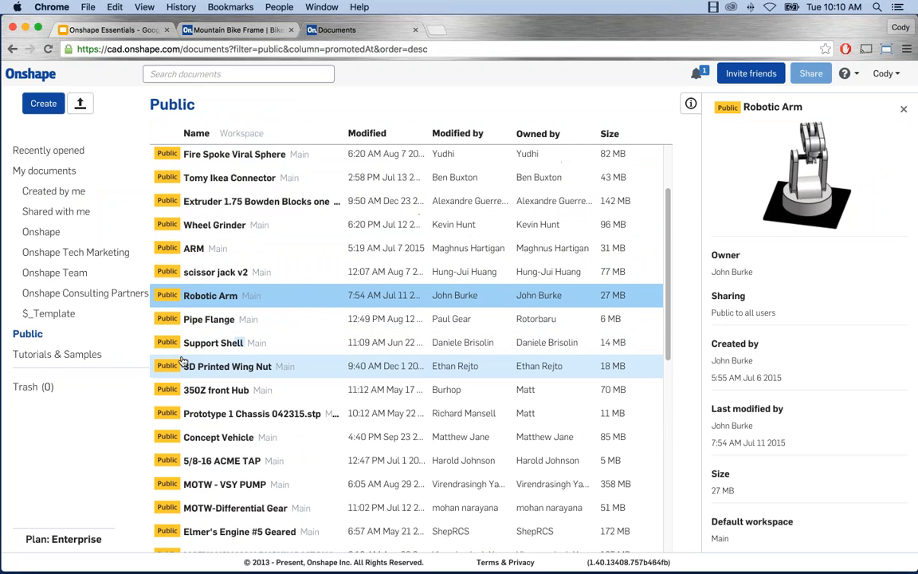
pyautogui.click(56, 353)
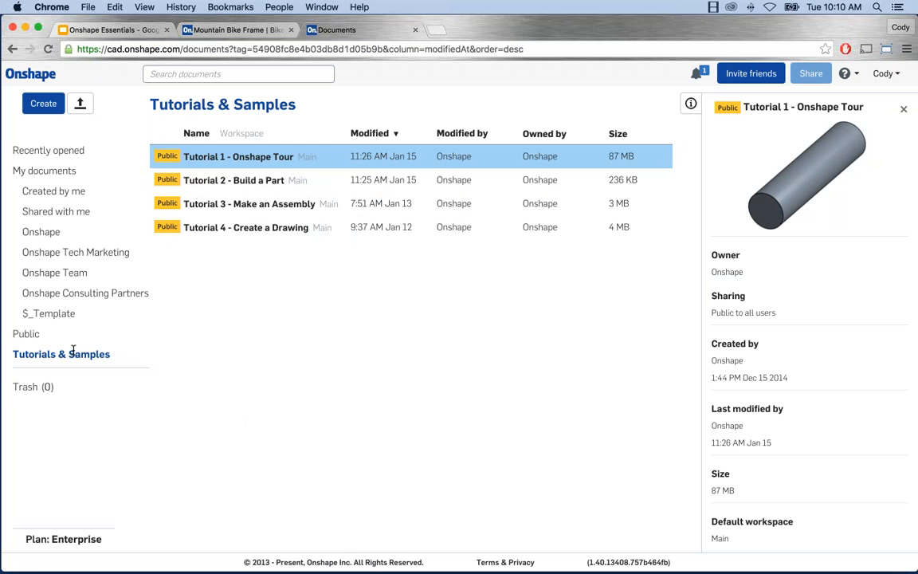
# Step: Switch the Documents page to the Trash (0) filter, which is empty
pyautogui.click(26, 387)
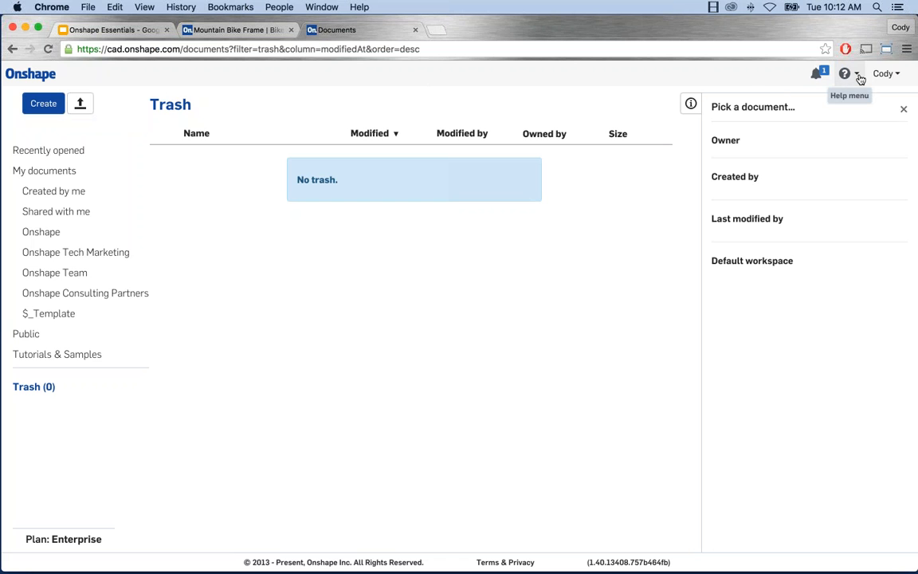
pyautogui.click(859, 77)
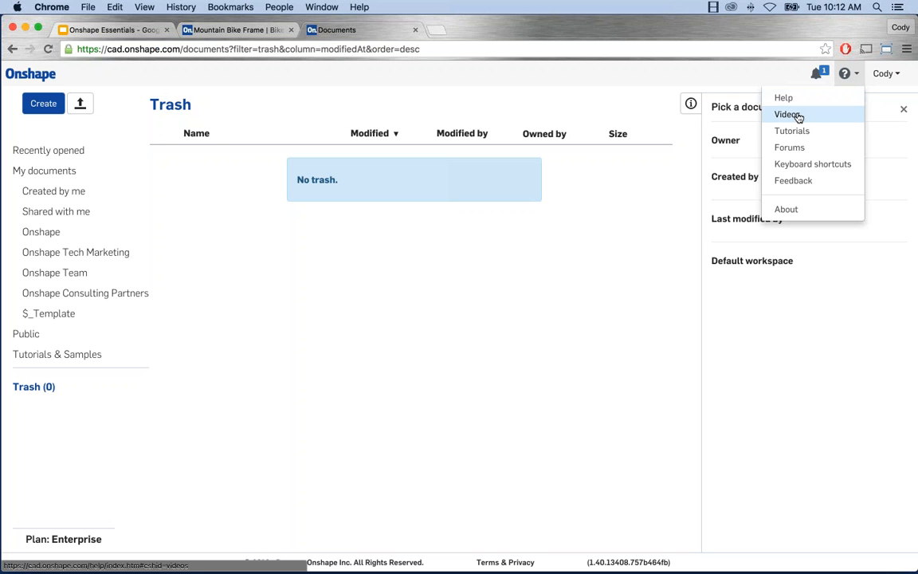
pyautogui.click(801, 162)
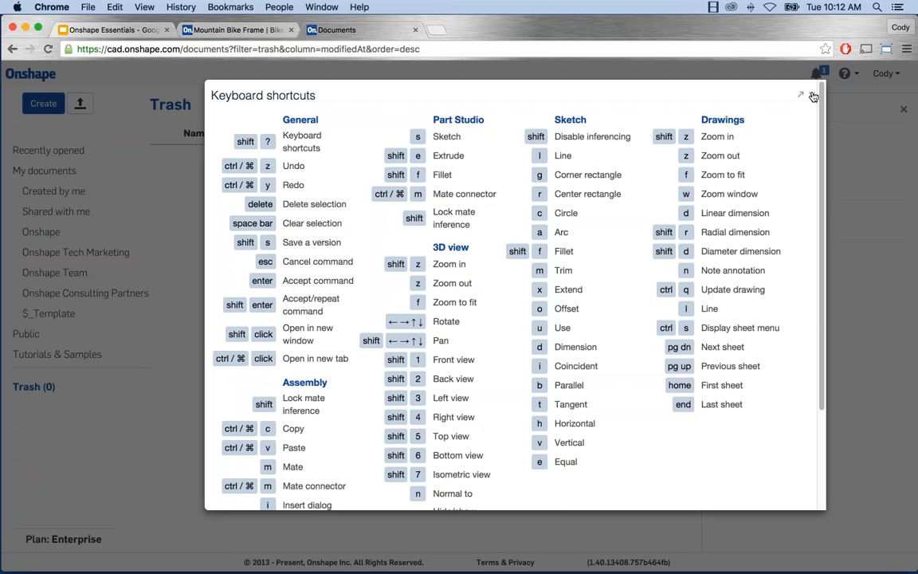
pyautogui.click(811, 95)
pyautogui.click(856, 75)
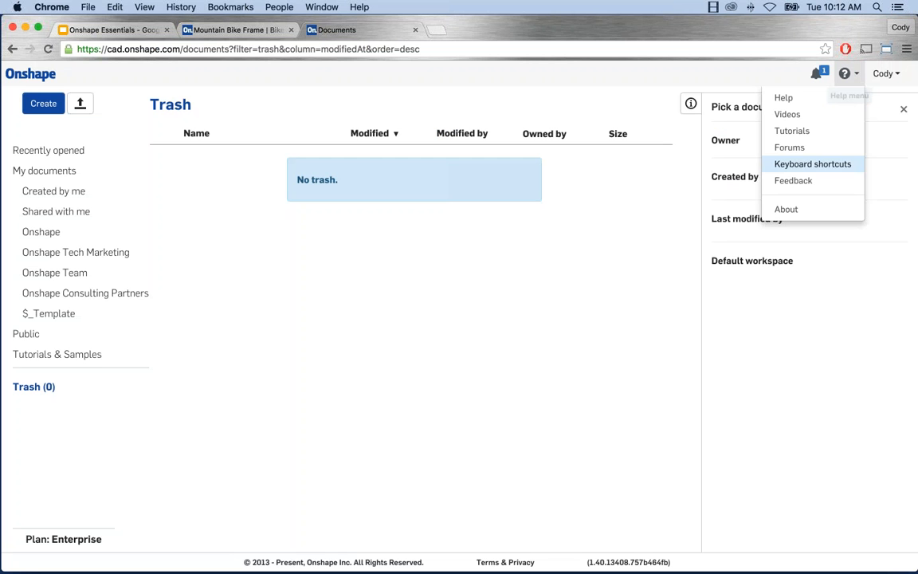
pyautogui.click(536, 104)
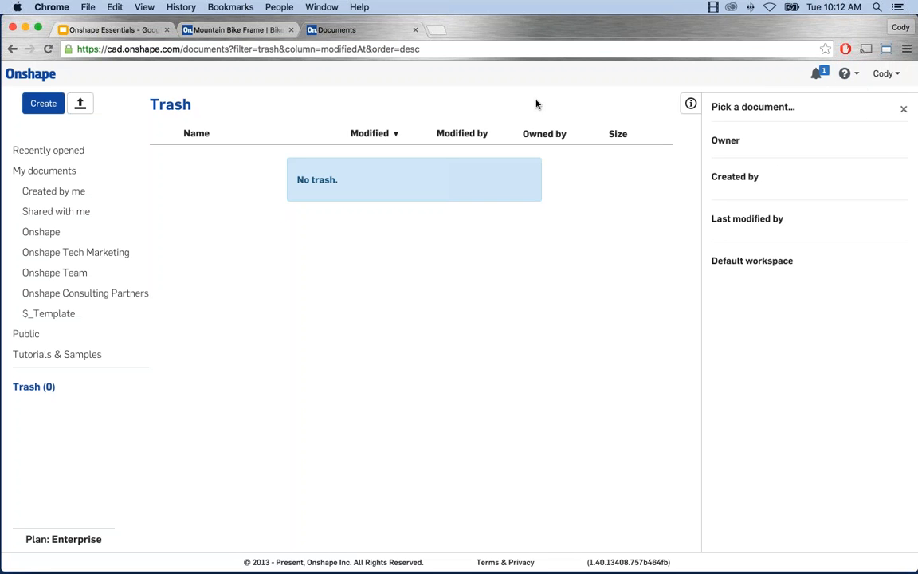
pyautogui.click(897, 78)
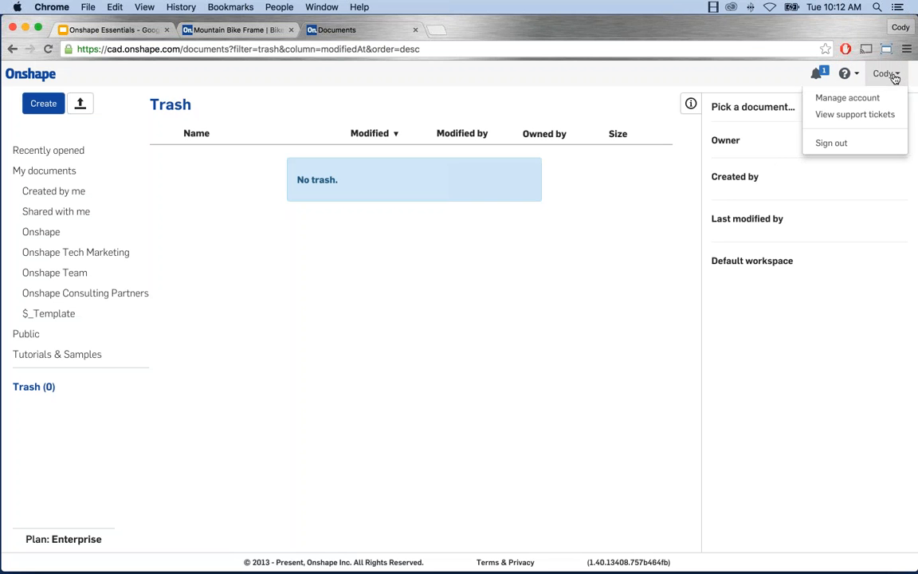
pyautogui.click(869, 98)
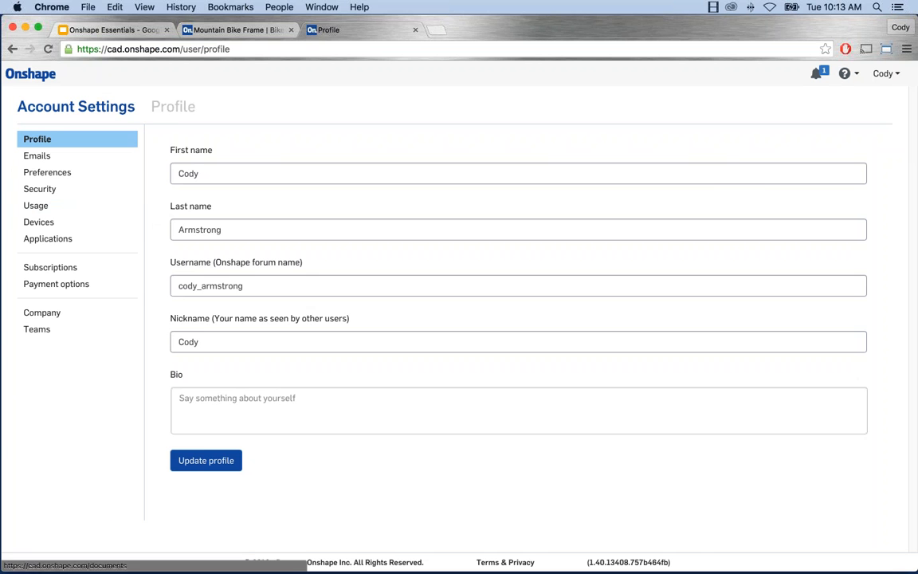
pyautogui.click(30, 73)
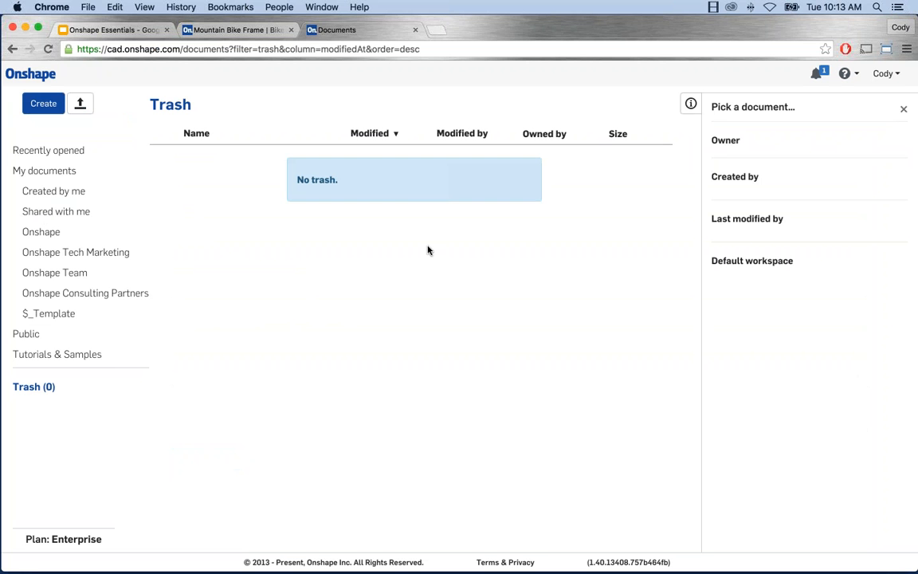
# Step: Return to Mountain Bike Frame, zoom in, then close it back to the documents list
pyautogui.click(235, 29)
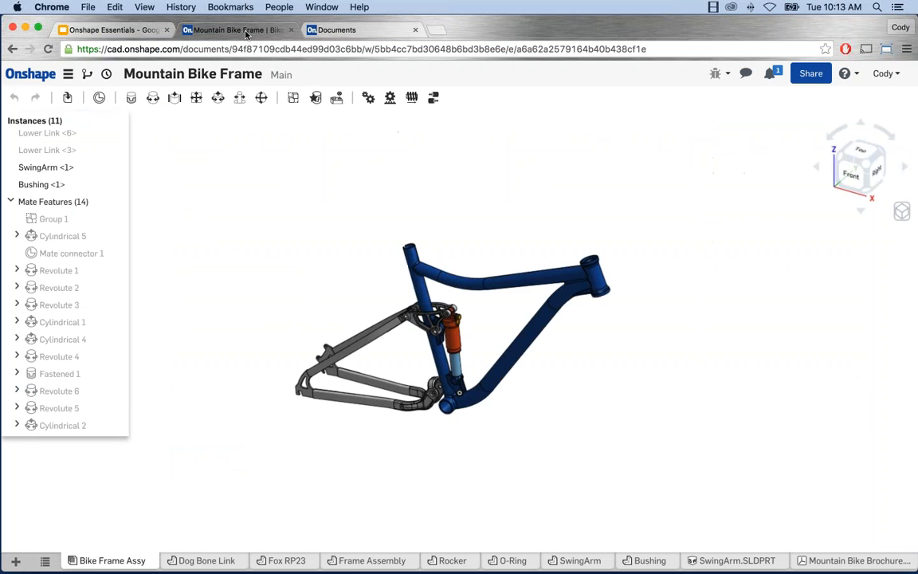
pyautogui.scroll(4, 430, 356)
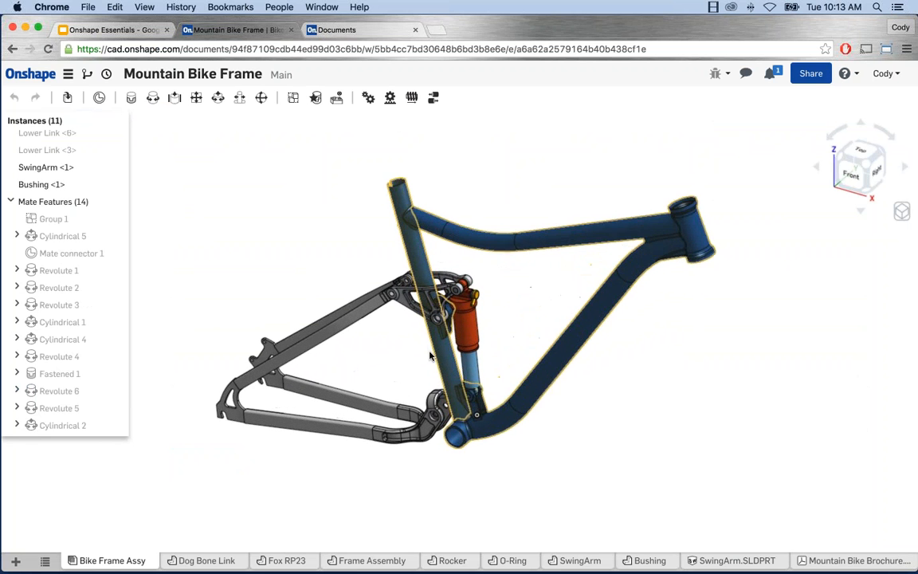
pyautogui.scroll(2, 431, 357)
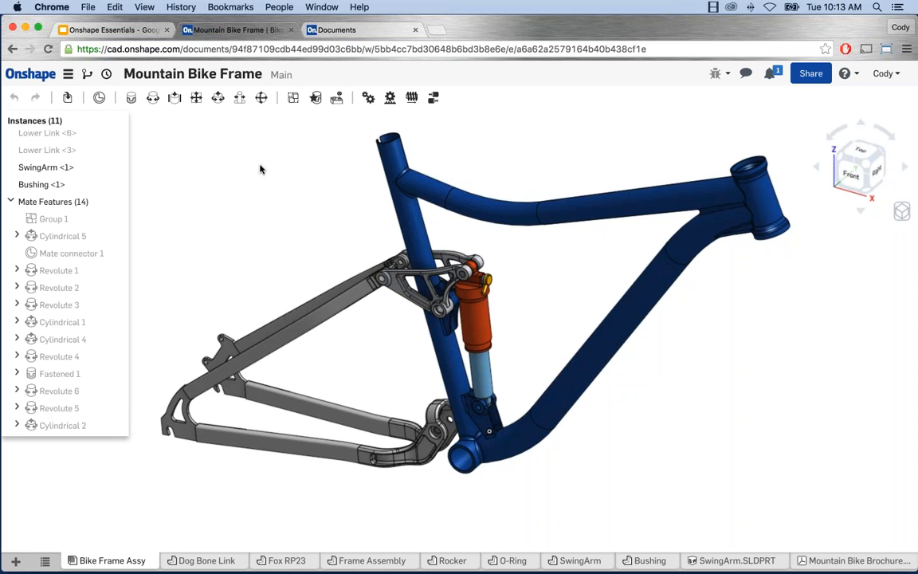
pyautogui.click(20, 78)
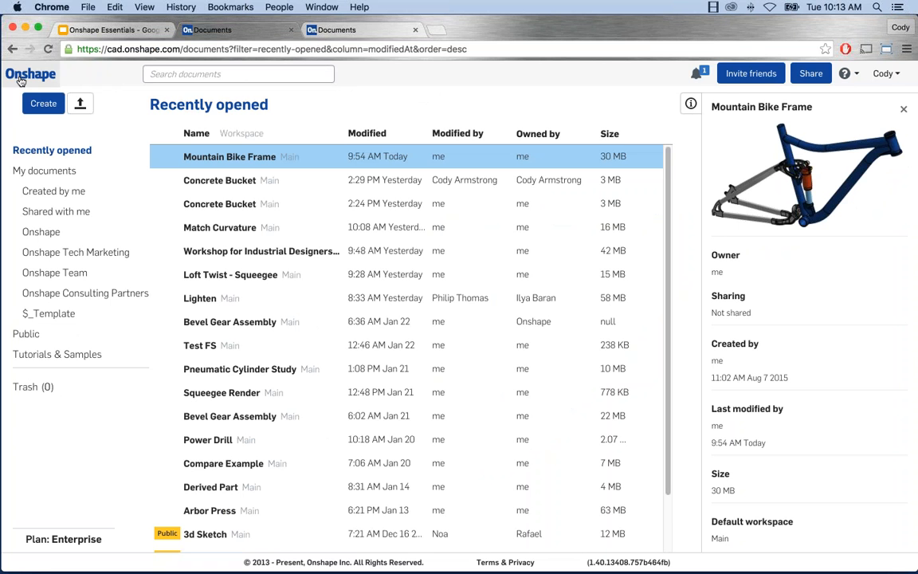
# Step: Reopen Mountain Bike Frame from Recently opened and bring up its document menu
pyautogui.click(199, 157)
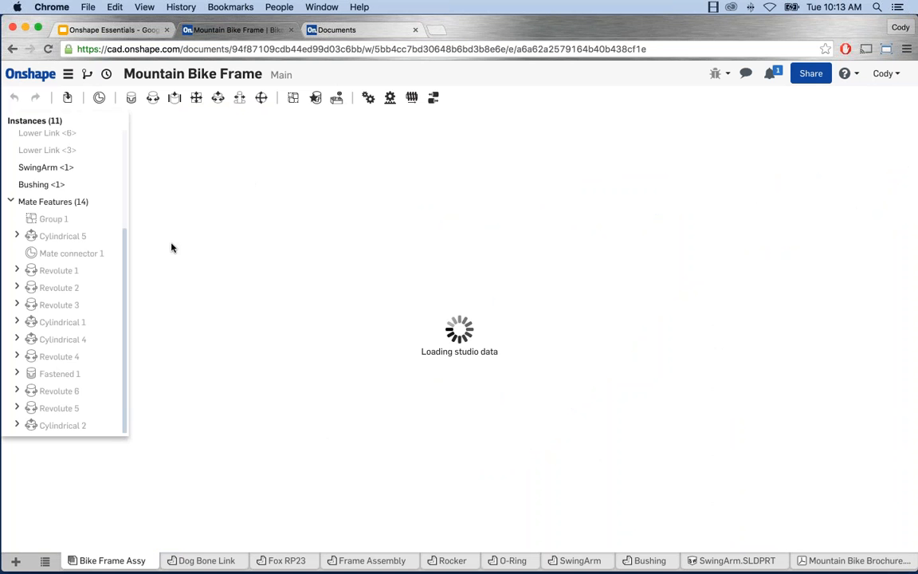
pyautogui.click(68, 77)
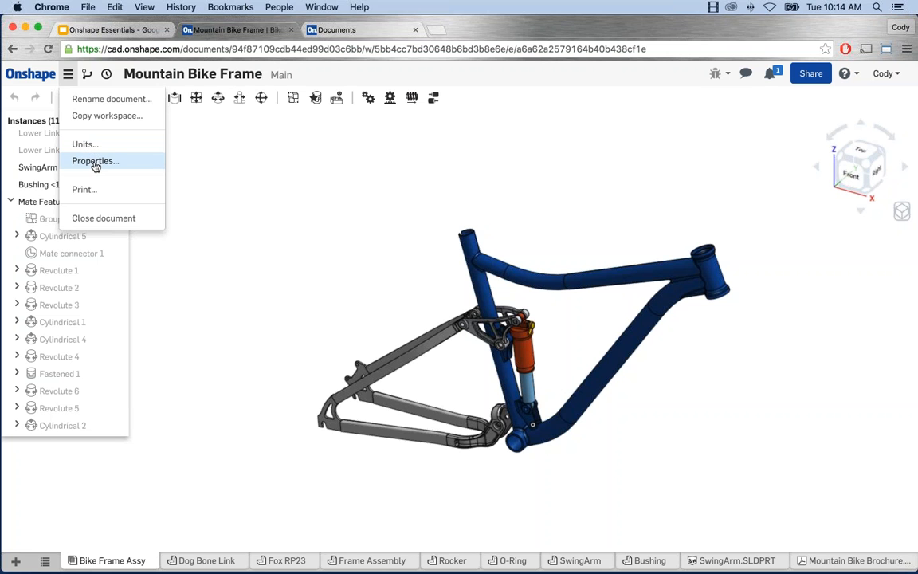
# Step: Dismiss the document menu and display the Versions list with Main and Start
pyautogui.click(194, 163)
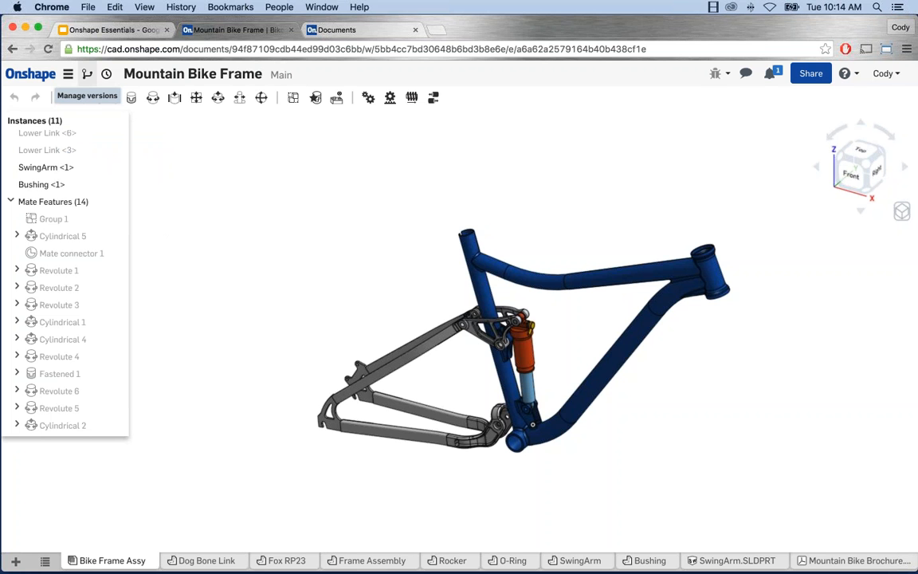
pyautogui.click(87, 73)
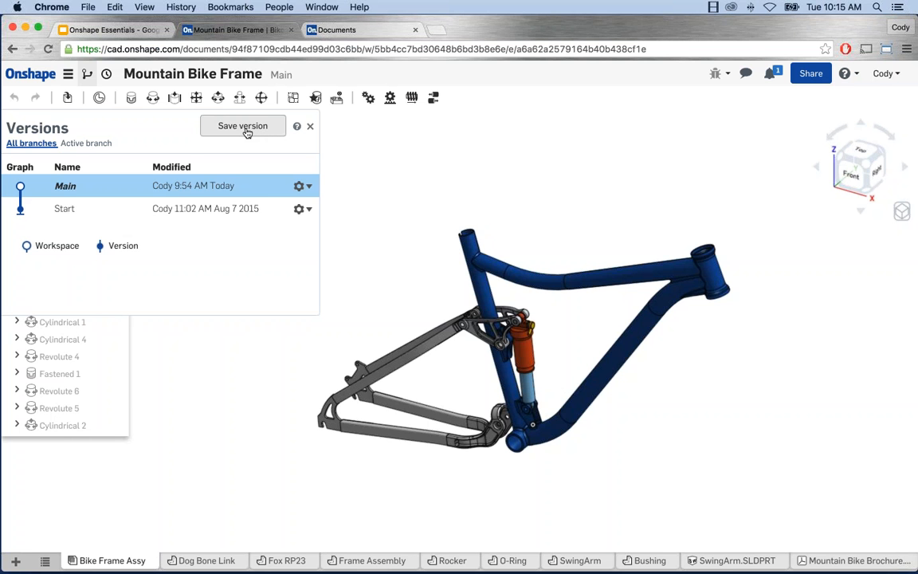
# Step: Close the Versions panel to return to the Bike Frame Assy instances and mates list
pyautogui.click(310, 126)
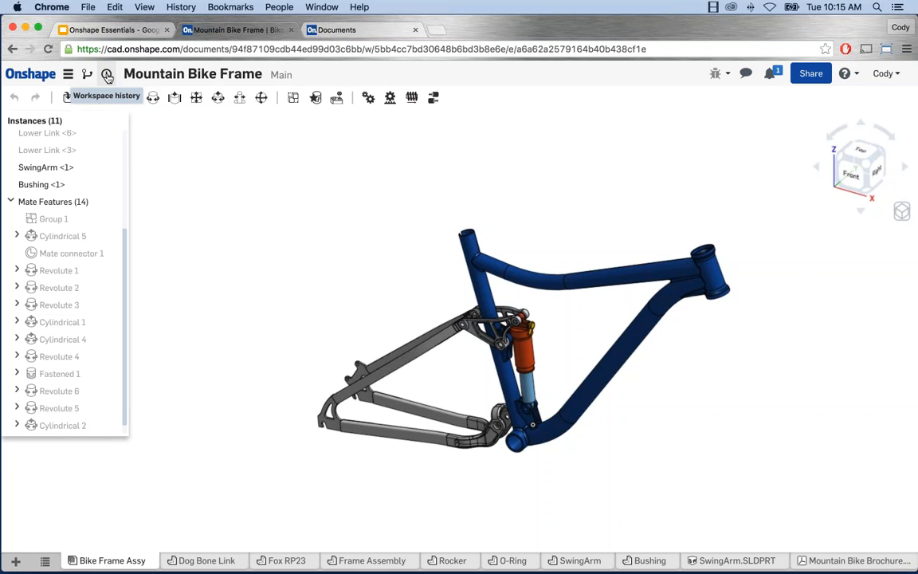
# Step: Open the workspace History and show the gear options for 'Drawing 1 :: Place projected view'
pyautogui.click(107, 75)
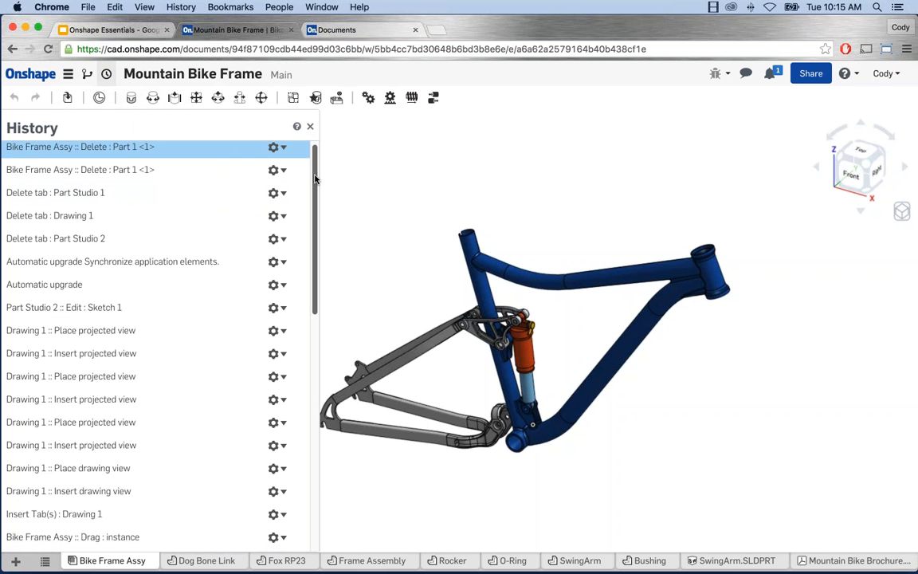
pyautogui.moveTo(314, 175); pyautogui.dragTo(311, 359)
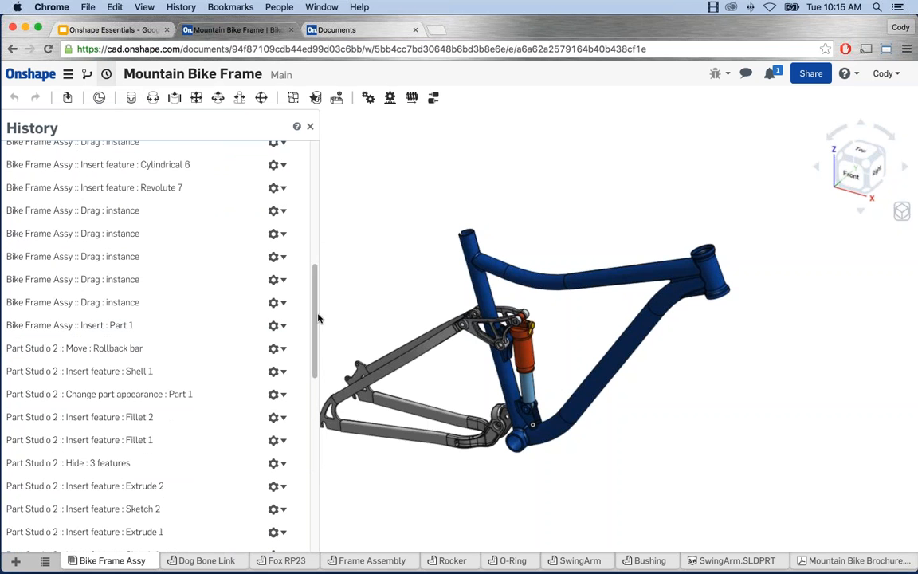
pyautogui.moveTo(317, 317); pyautogui.dragTo(316, 169)
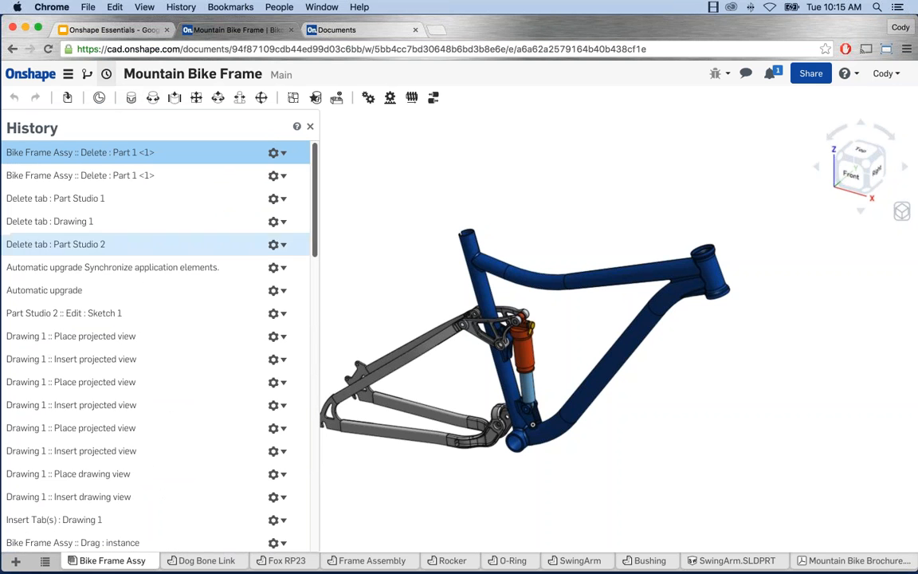
pyautogui.click(279, 337)
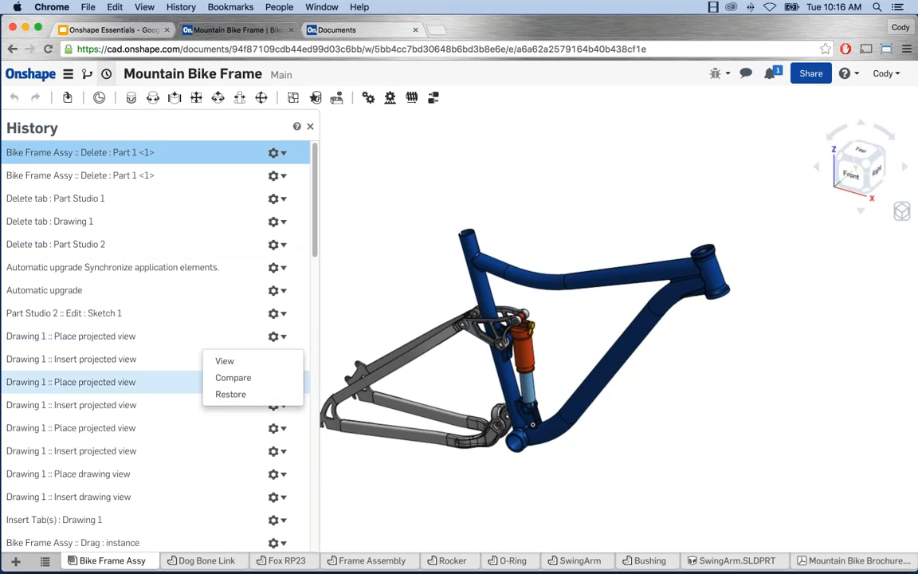
# Step: Dismiss the gear menu and close History, showing 11 instances and 14 mate features
pyautogui.click(232, 395)
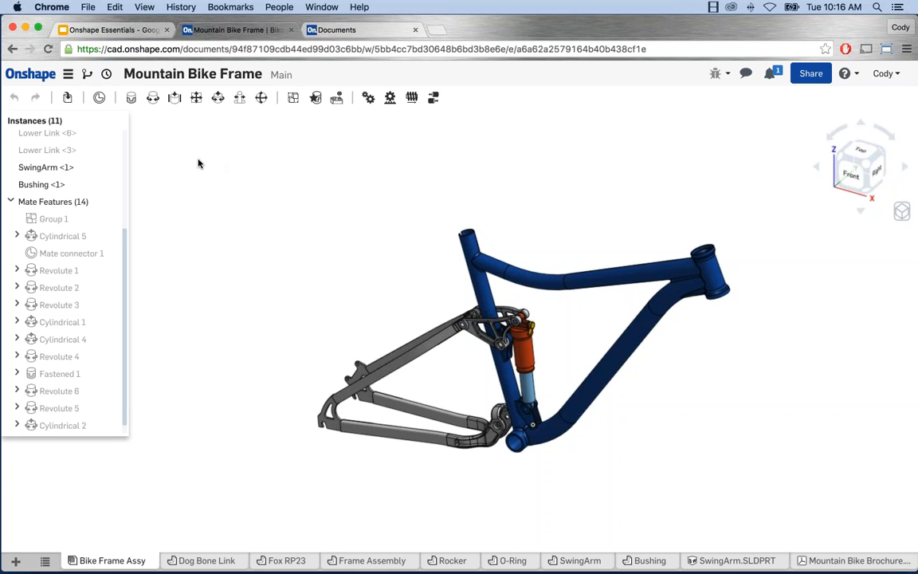
pyautogui.click(105, 73)
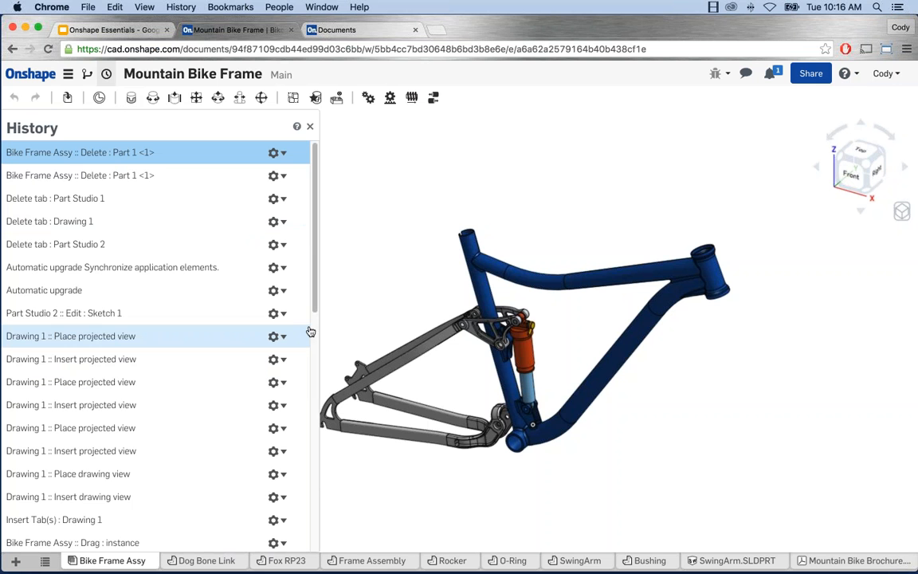
pyautogui.click(310, 127)
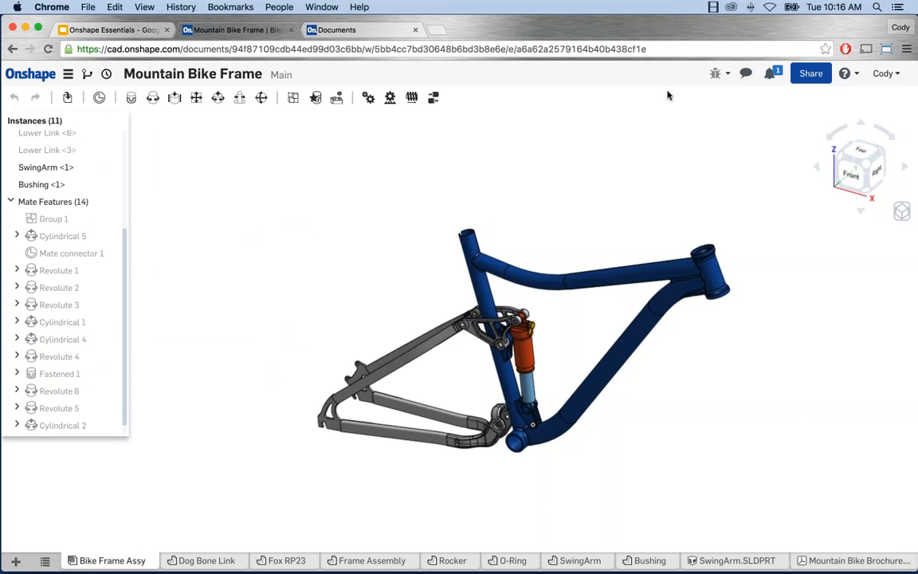
pyautogui.click(746, 75)
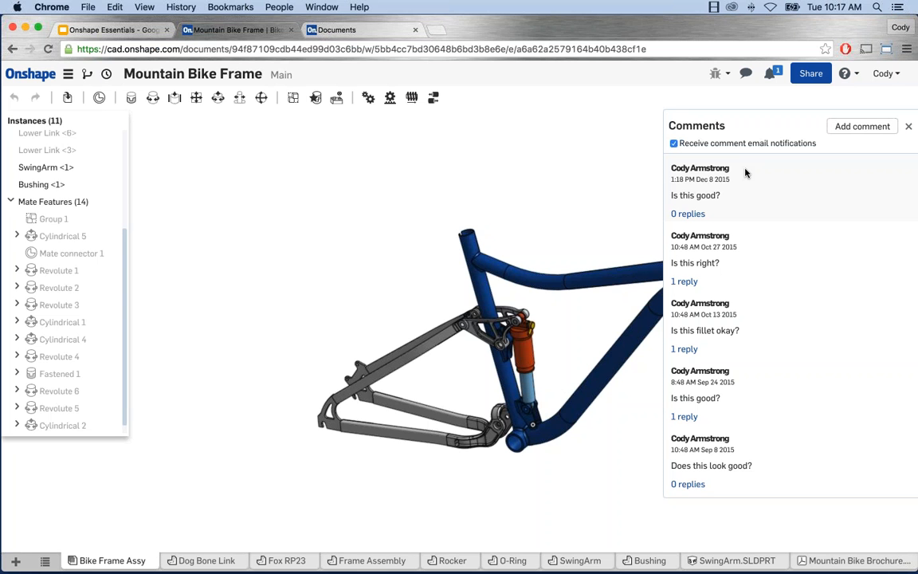
pyautogui.click(909, 126)
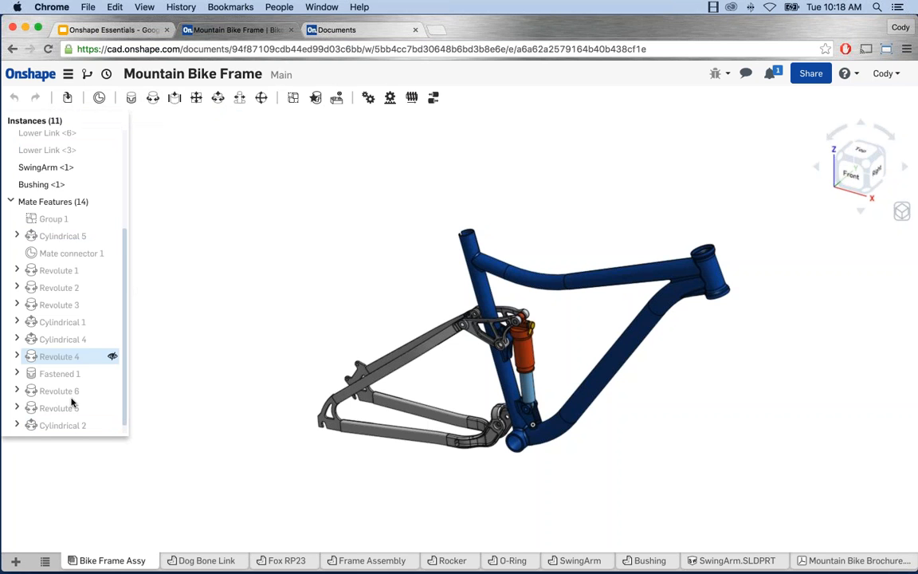
# Step: Zoom and pan the bike frame, then view it from the front, top and left
pyautogui.scroll(5, 120, 310)
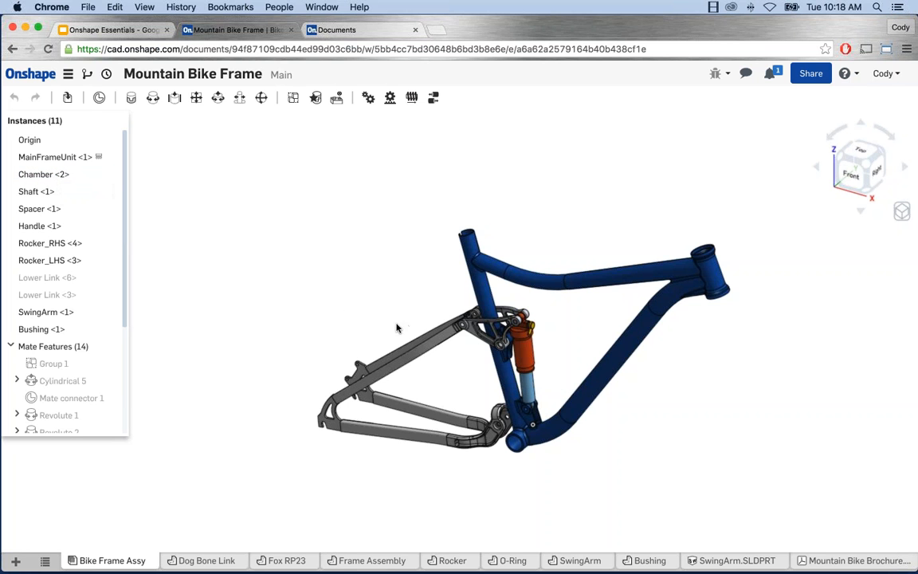
pyautogui.moveTo(397, 328); pyautogui.dragTo(372, 320, button='middle')
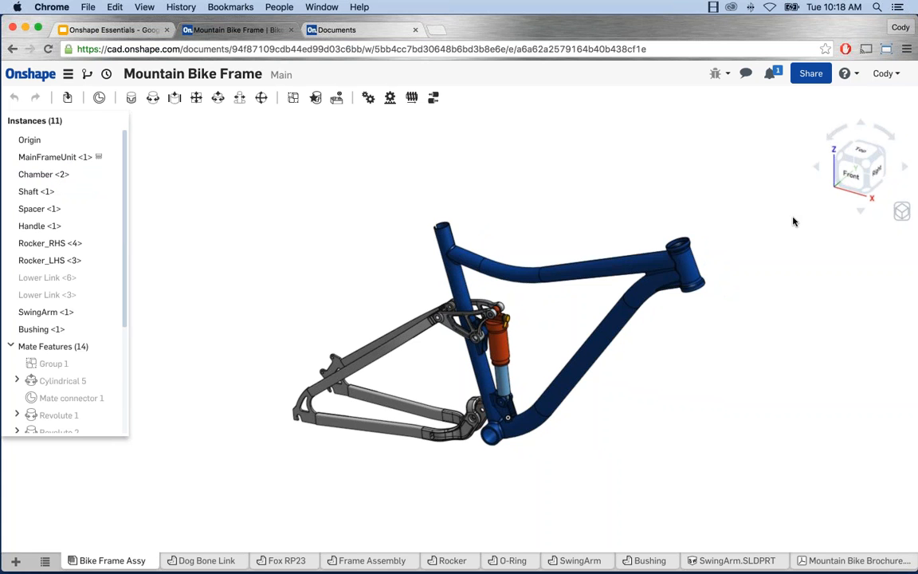
pyautogui.click(853, 175)
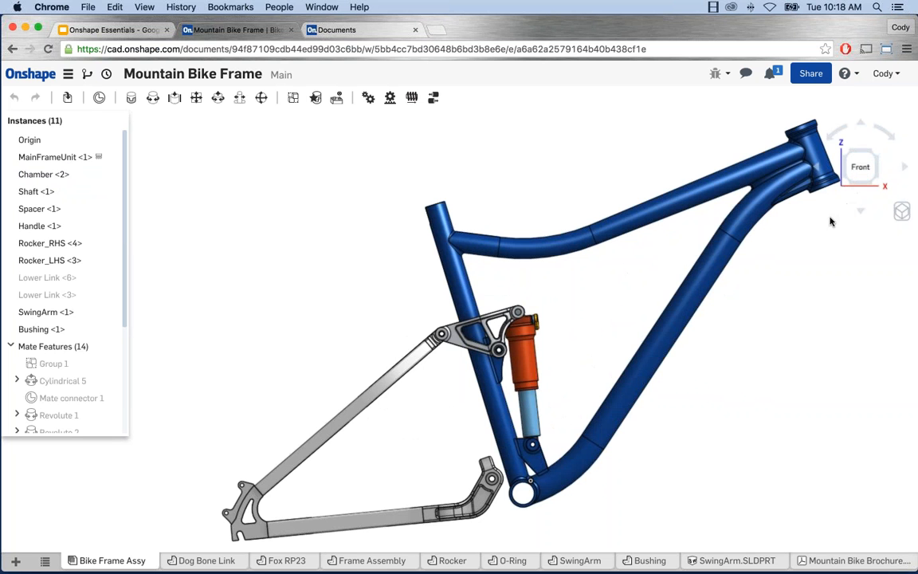
pyautogui.moveTo(830, 218); pyautogui.dragTo(790, 227, button='middle')
pyautogui.moveTo(789, 228); pyautogui.dragTo(787, 233, button='right')
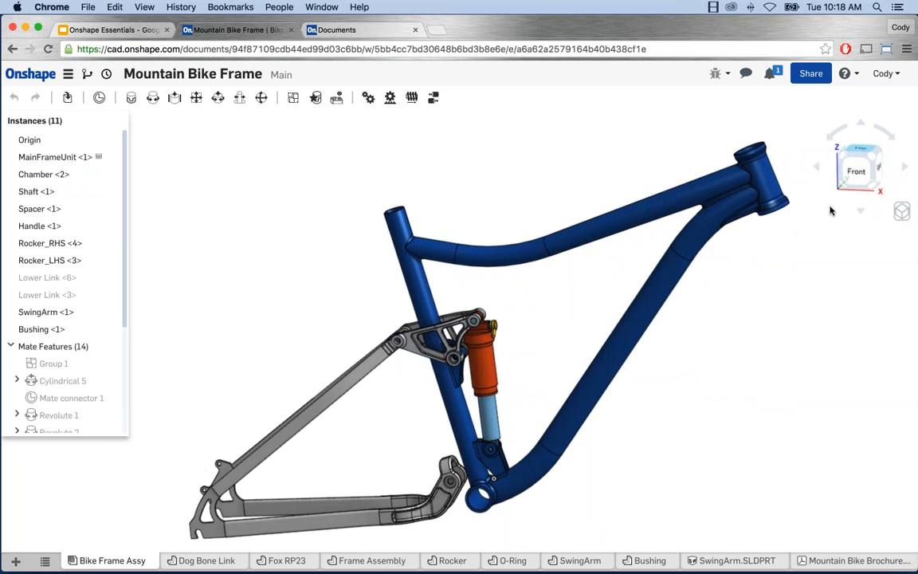
pyautogui.click(859, 150)
pyautogui.moveTo(780, 270); pyautogui.dragTo(815, 199, button='right')
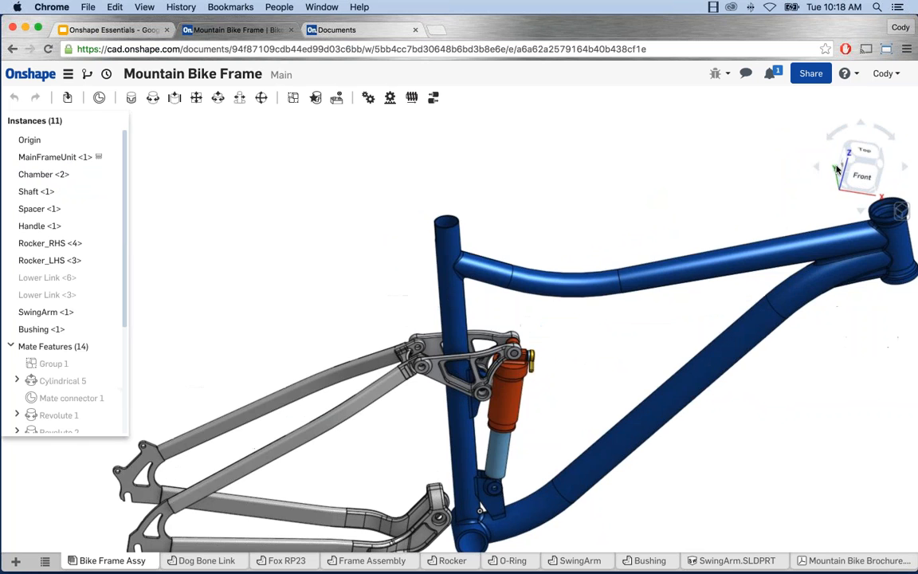
pyautogui.click(837, 168)
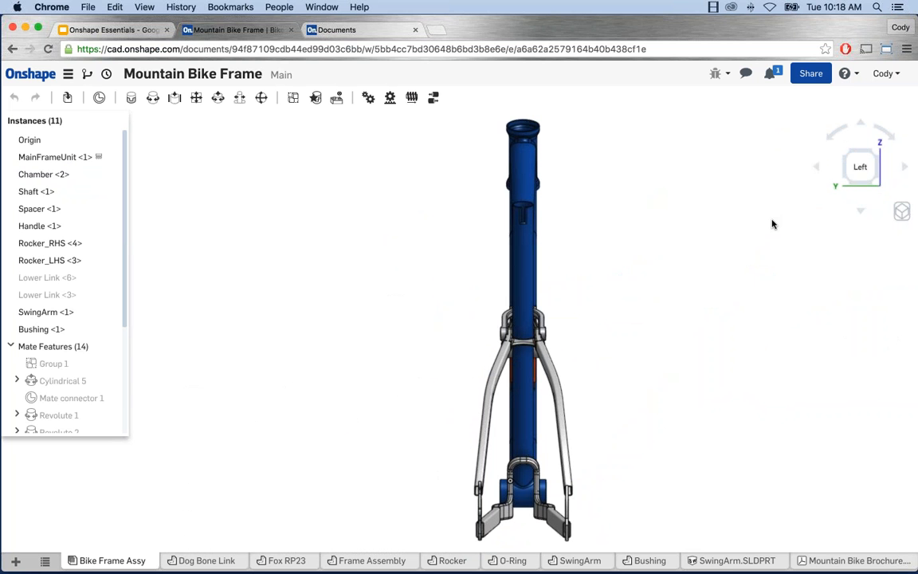
# Step: Cycle the frame through isometric corners and 90° view-cube rotations, ending near front
pyautogui.moveTo(791, 213); pyautogui.dragTo(764, 148, button='right')
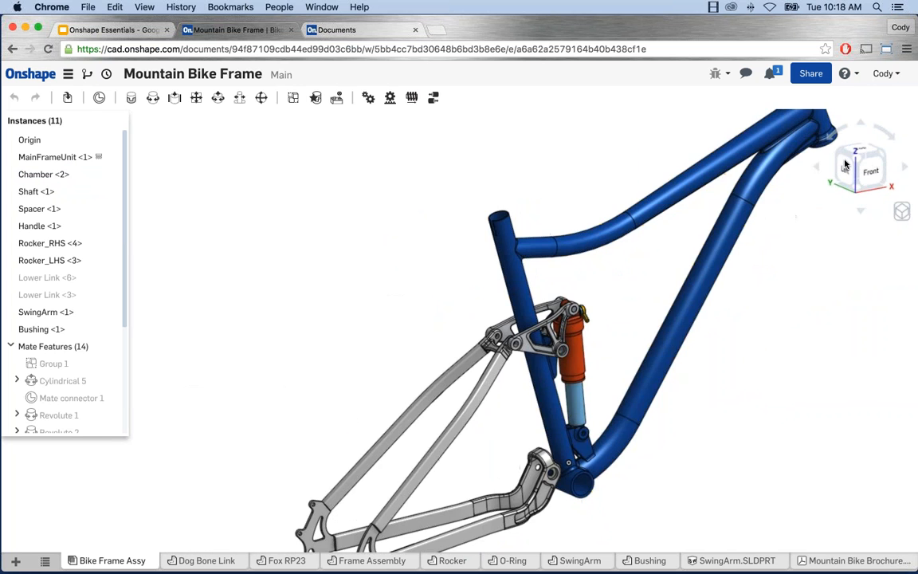
pyautogui.click(856, 161)
pyautogui.click(838, 158)
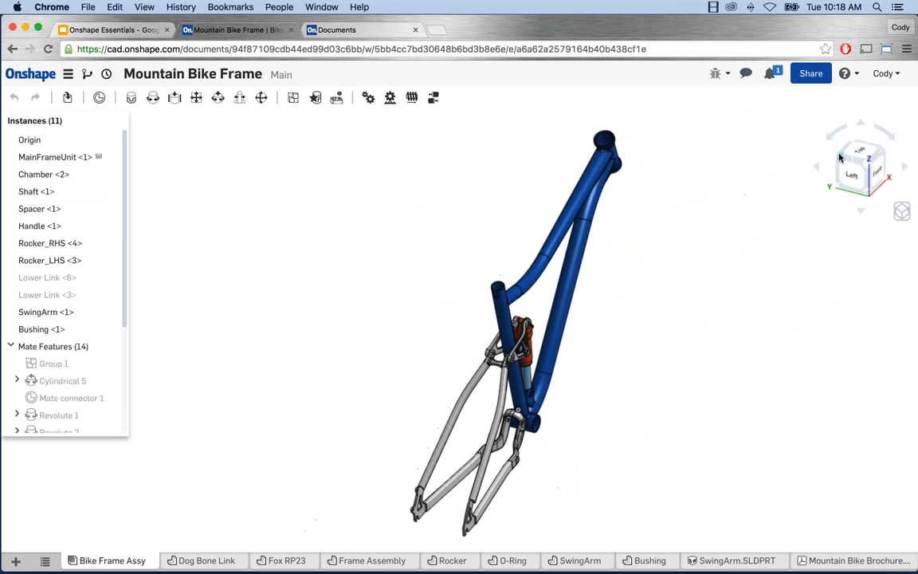
pyautogui.click(841, 157)
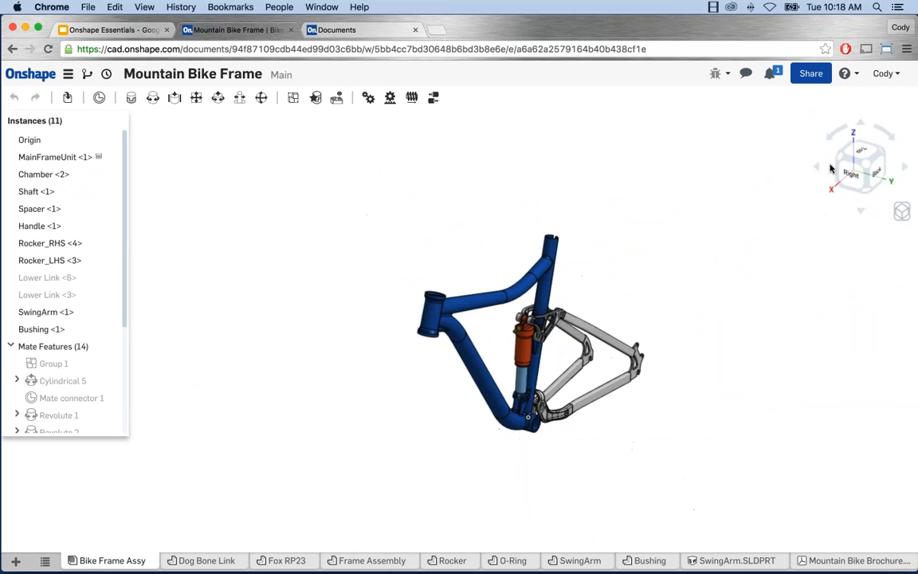
pyautogui.click(834, 158)
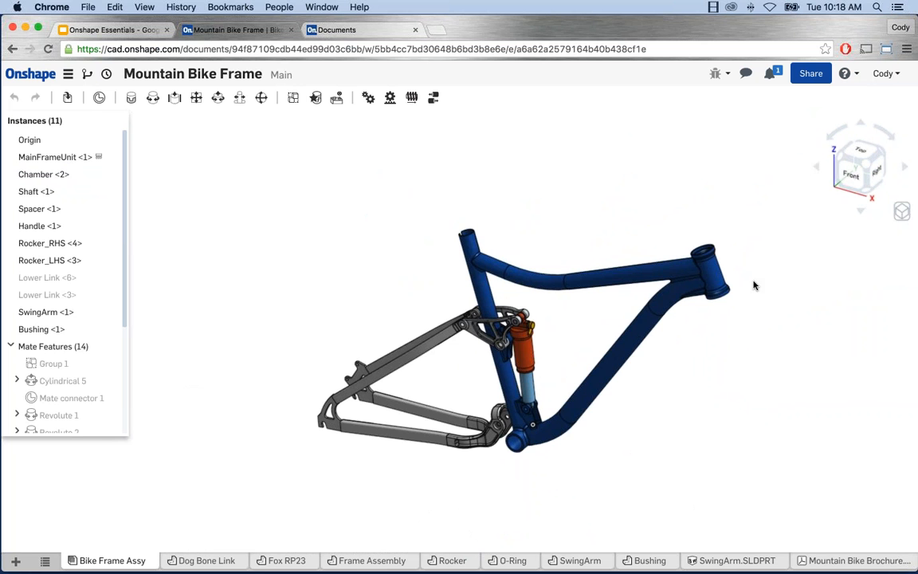
pyautogui.click(815, 167)
pyautogui.click(815, 168)
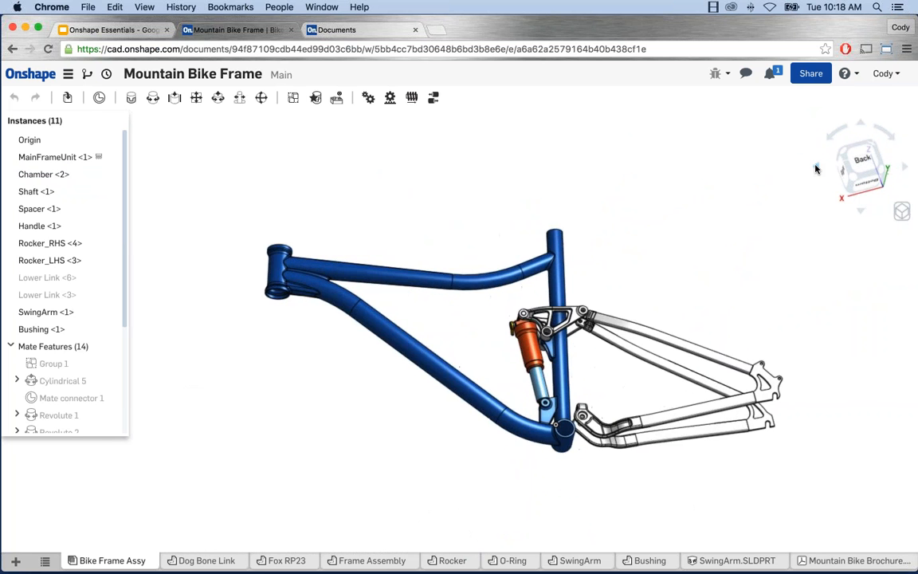
pyautogui.click(836, 185)
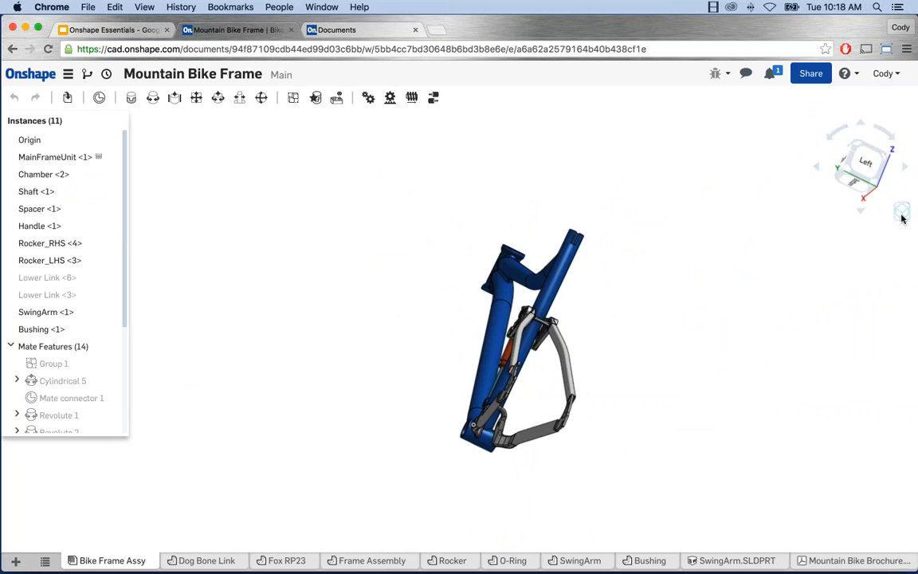
pyautogui.moveTo(657, 270); pyautogui.dragTo(825, 250, button='right')
pyautogui.click(902, 211)
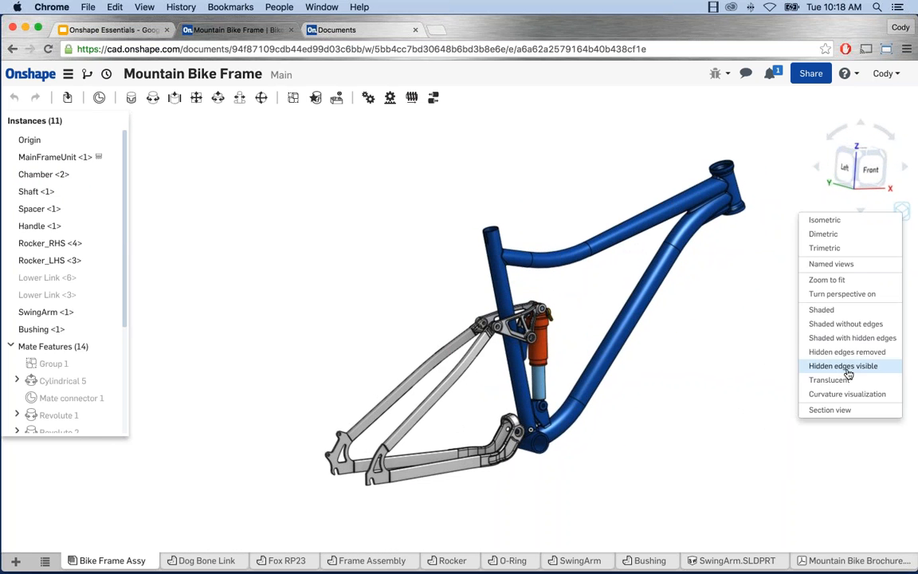
pyautogui.click(848, 324)
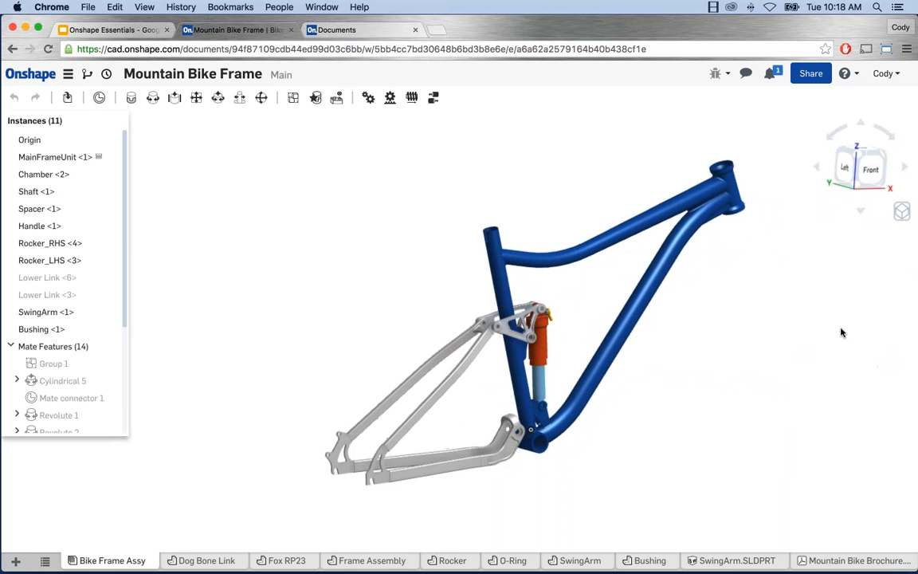
pyautogui.click(902, 212)
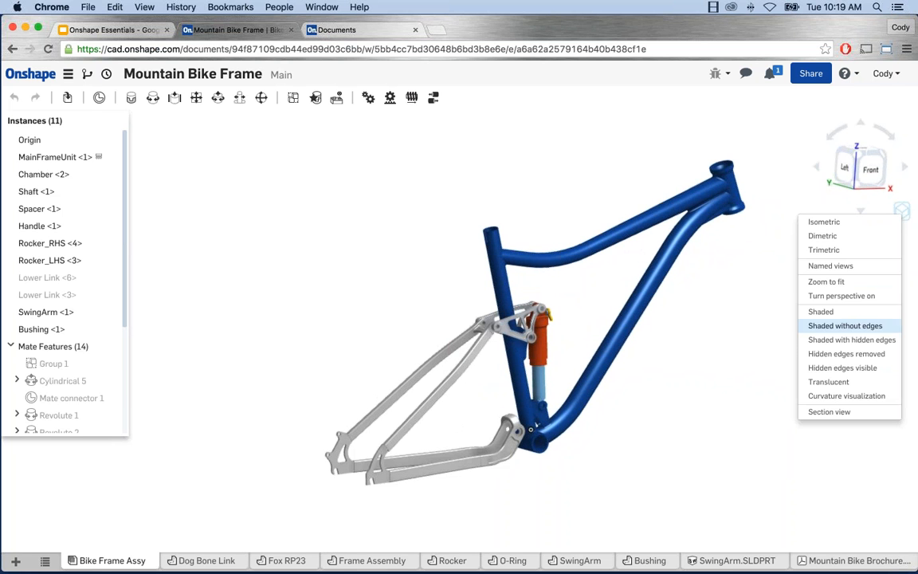
pyautogui.click(846, 310)
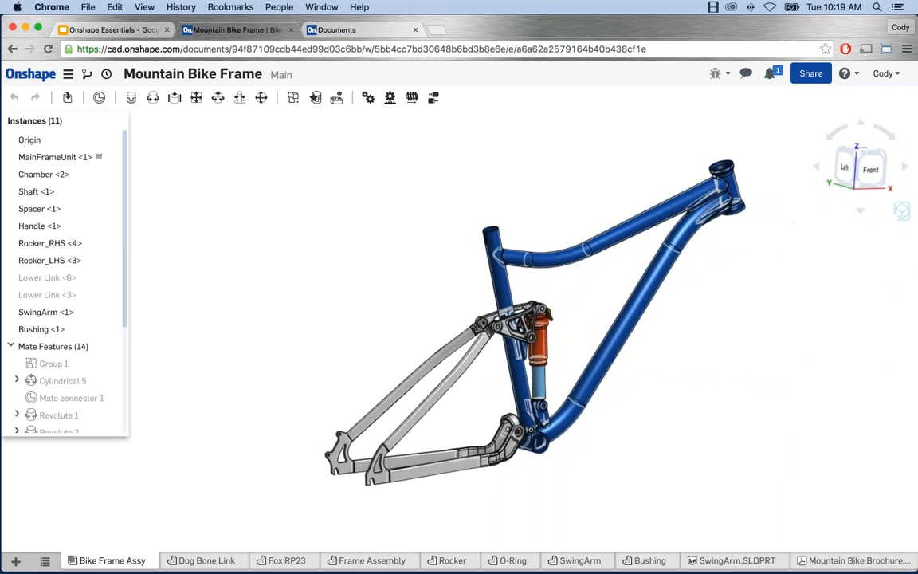
pyautogui.click(902, 212)
pyautogui.click(817, 350)
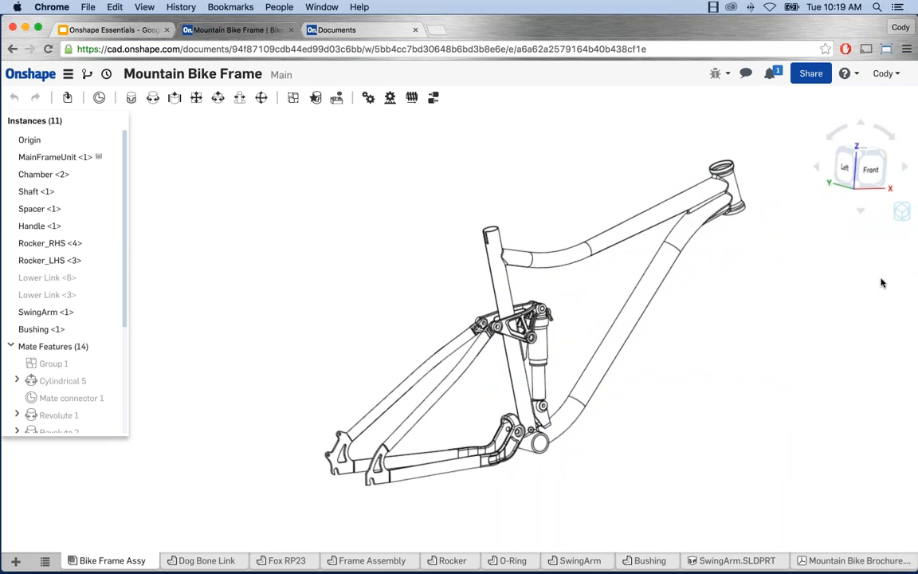
pyautogui.click(901, 212)
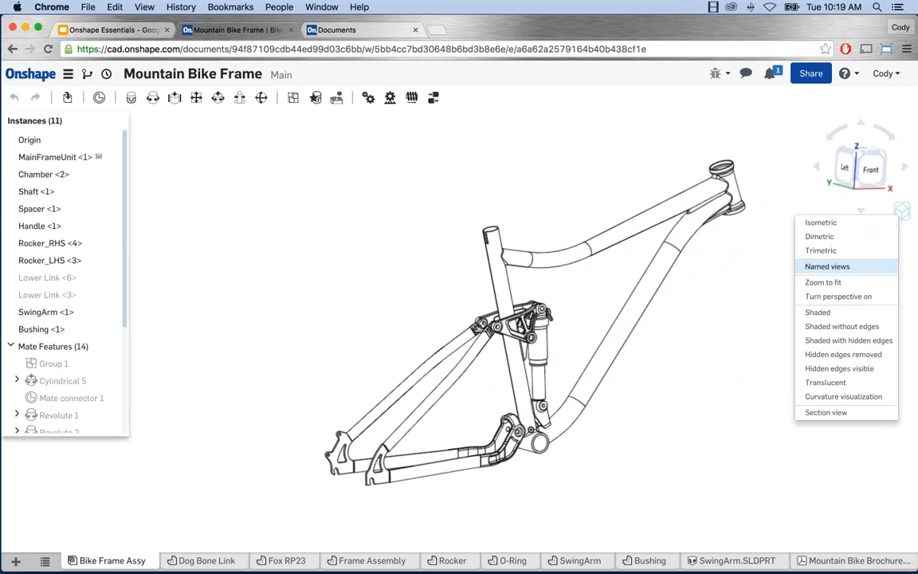
pyautogui.click(853, 368)
pyautogui.click(901, 211)
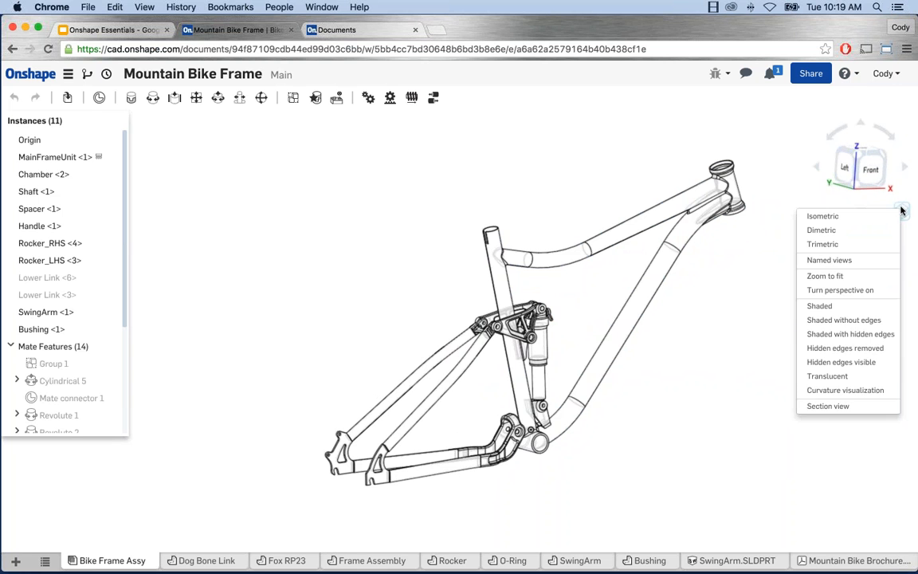
pyautogui.click(829, 375)
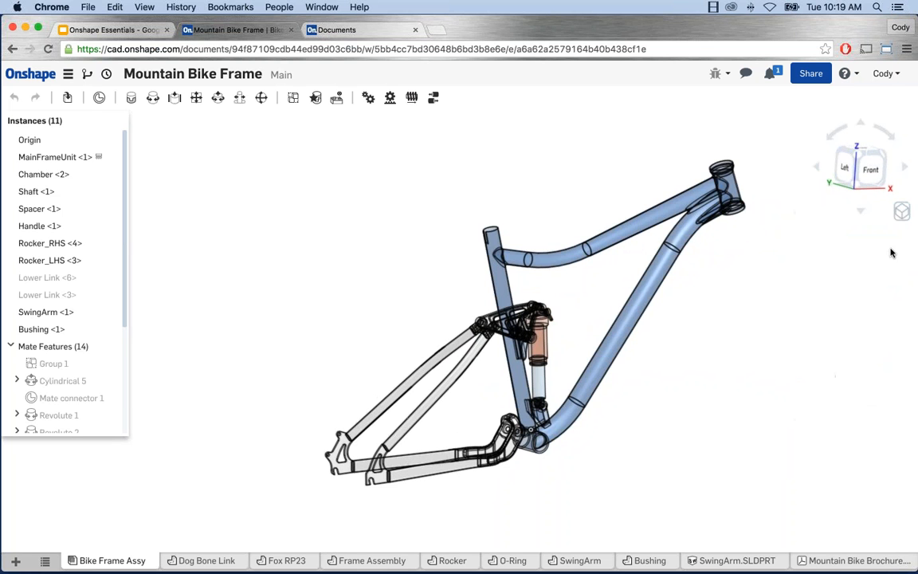
pyautogui.click(902, 212)
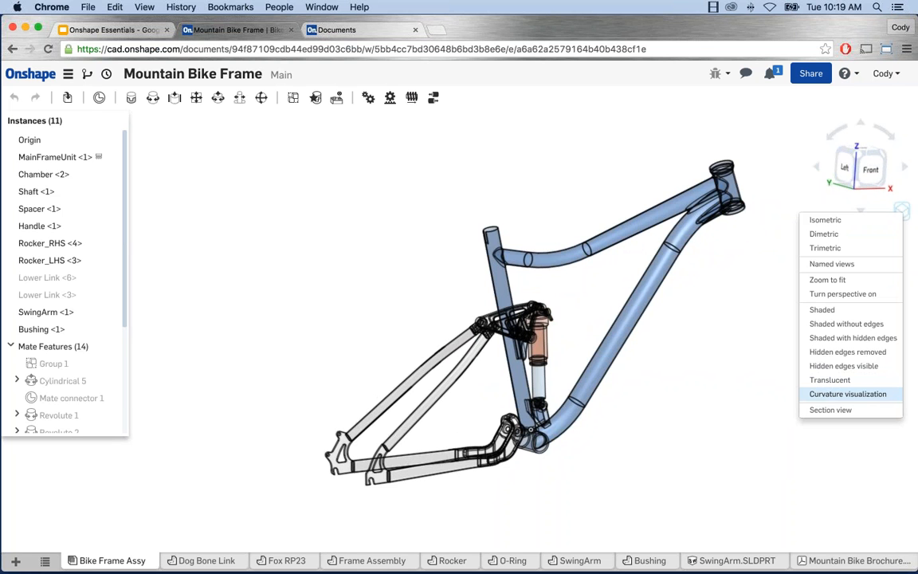
pyautogui.click(848, 394)
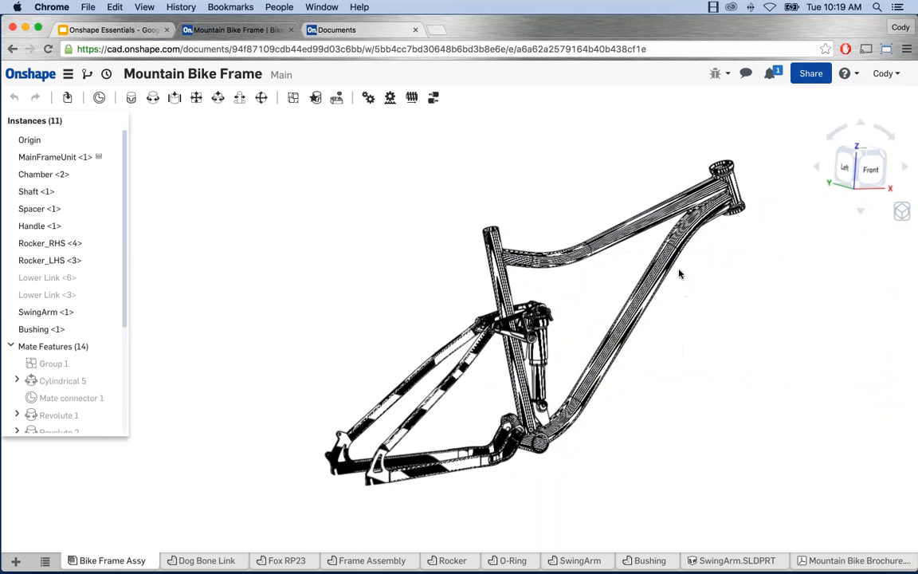
pyautogui.click(901, 211)
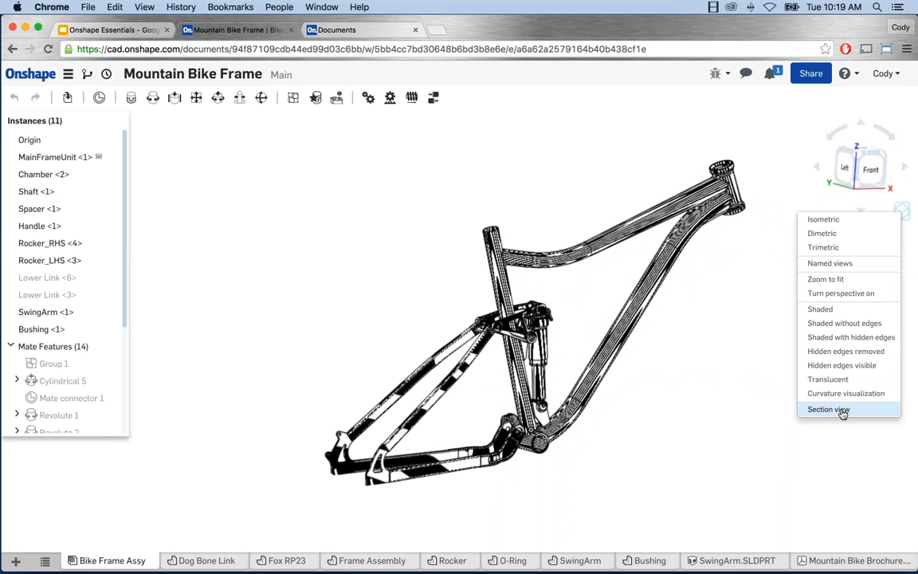
pyautogui.click(829, 310)
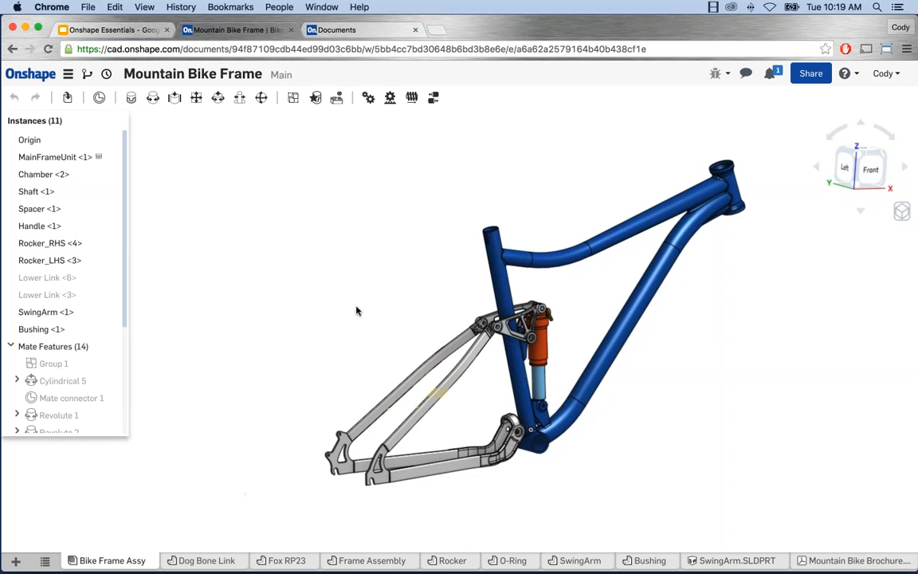
# Step: Switch to the Dog Bone Link part studio and its Lower Link part, briefly revisiting Bike Frame Assy
pyautogui.click(192, 561)
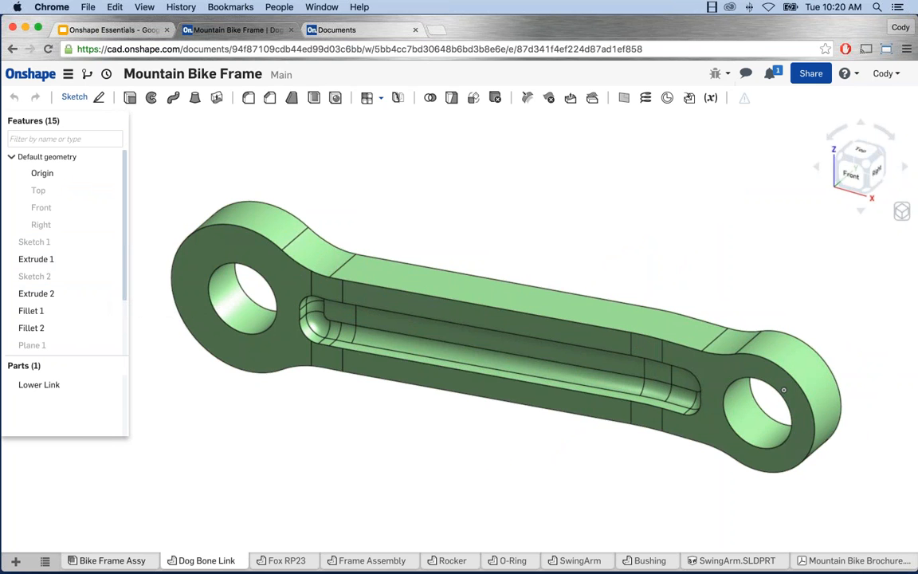
pyautogui.click(118, 560)
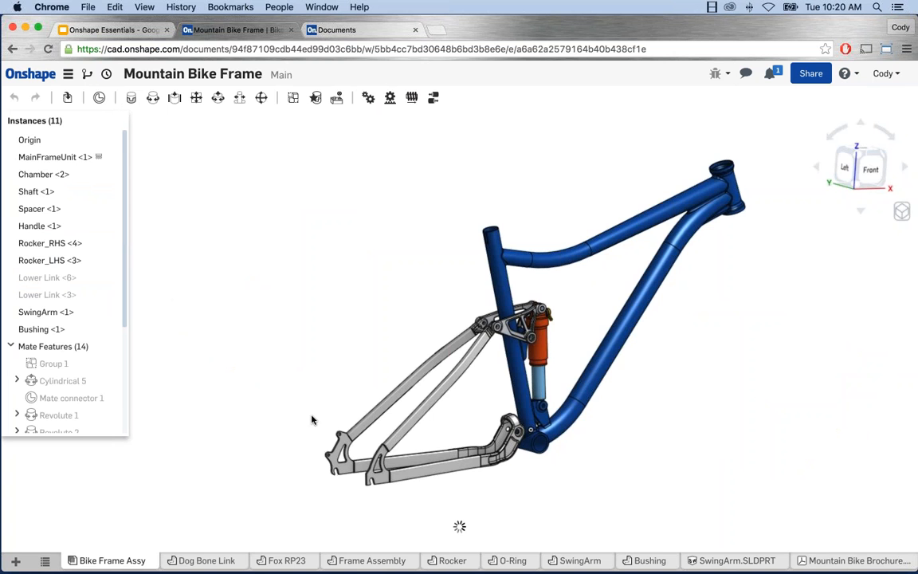
pyautogui.click(203, 560)
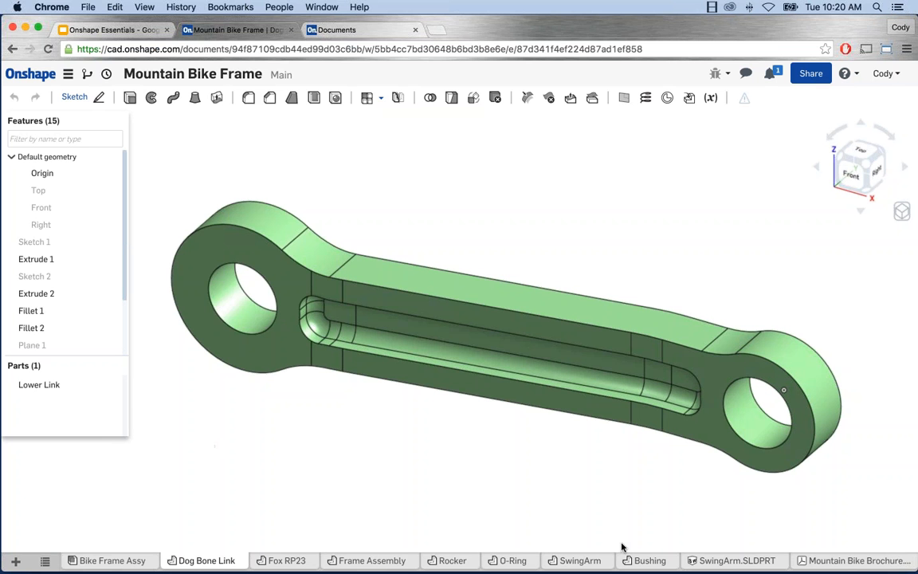
# Step: Review SwingArm.SLDPRT, the SwingArm part studio and the brochure PDF, then reopen Bike Frame Assy
pyautogui.click(711, 562)
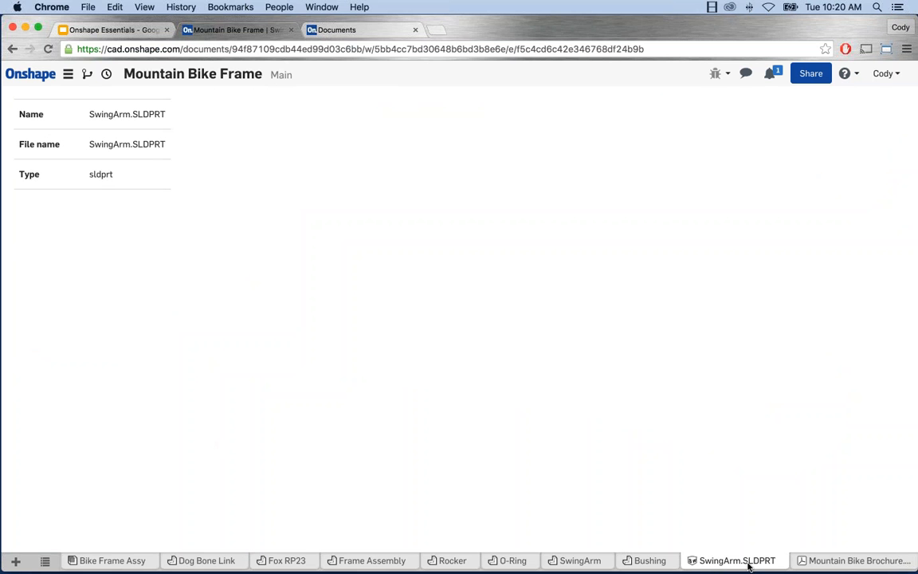
pyautogui.click(587, 560)
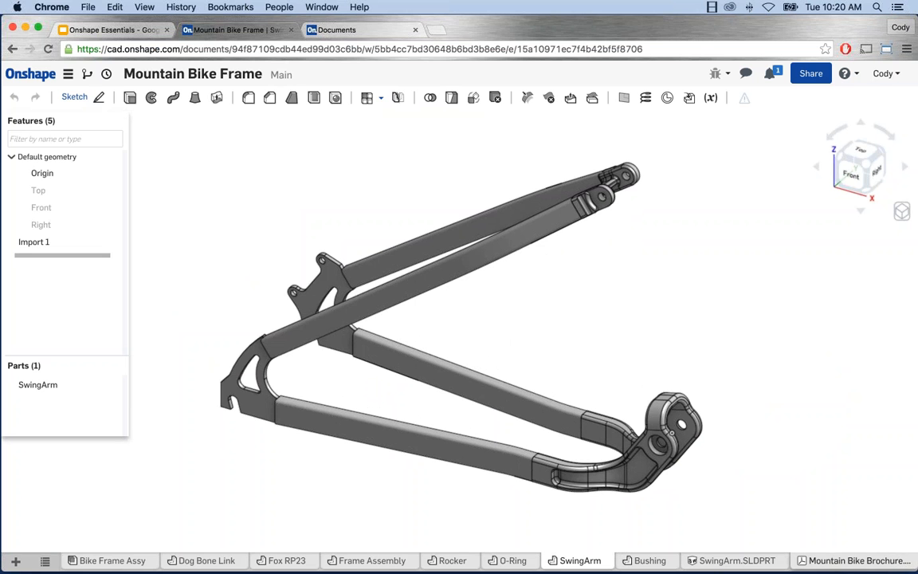
pyautogui.click(859, 561)
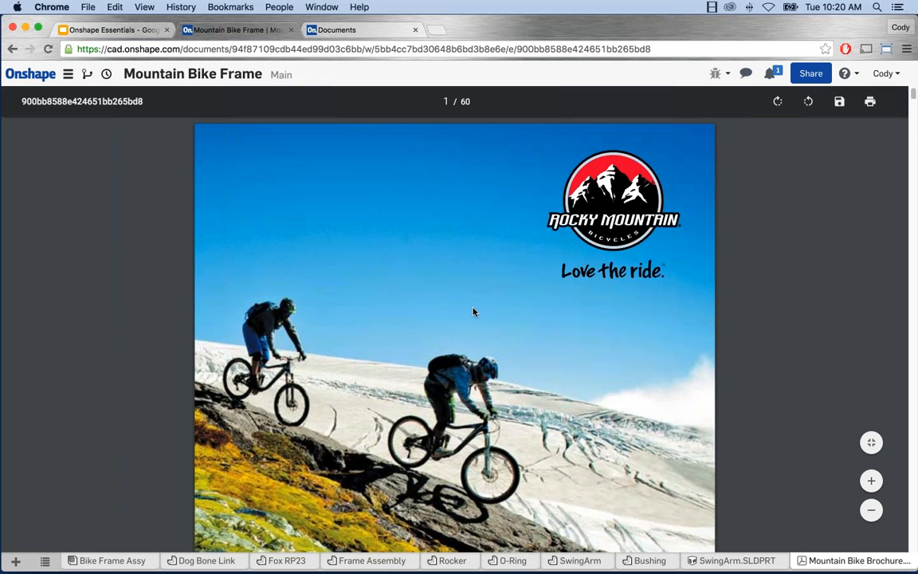
pyautogui.scroll(-10, 473, 311)
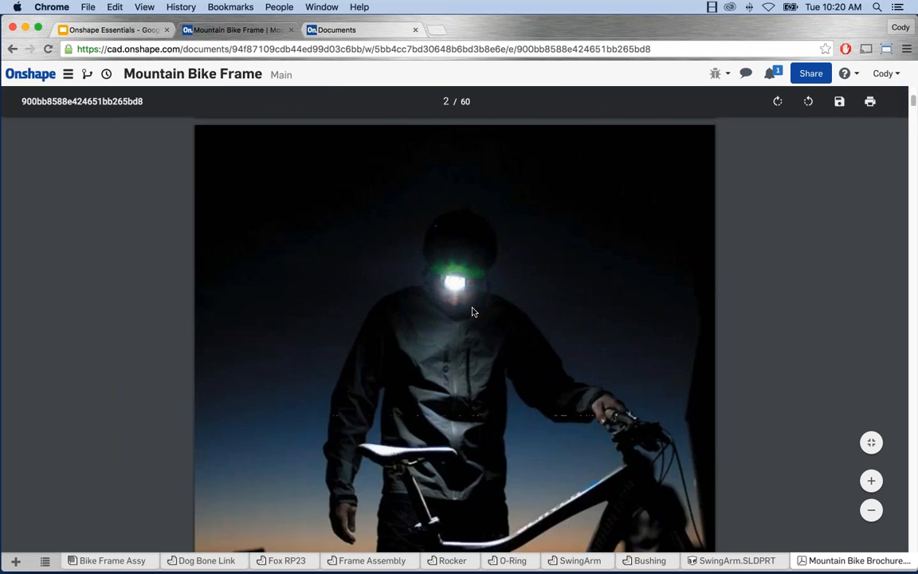
pyautogui.scroll(-10, 471, 311)
pyautogui.scroll(20, 473, 312)
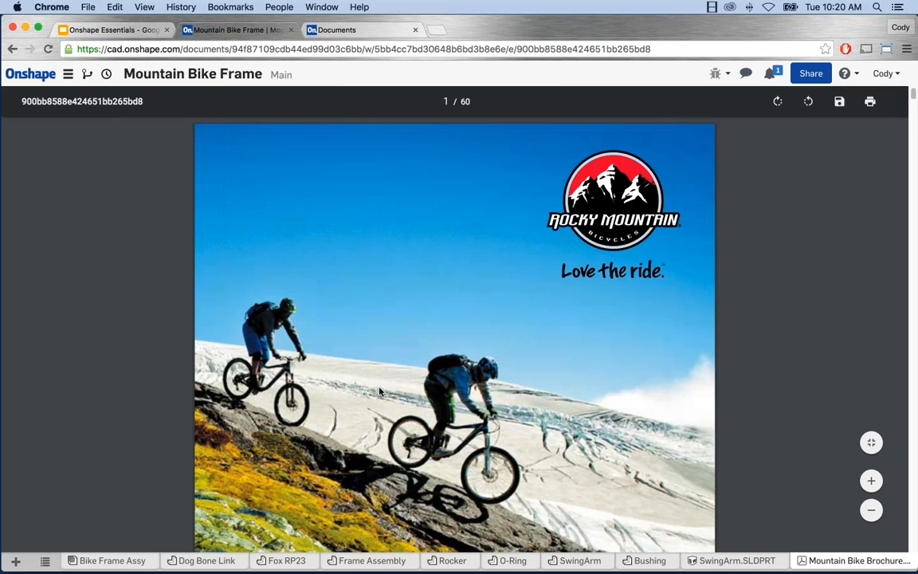
pyautogui.click(119, 560)
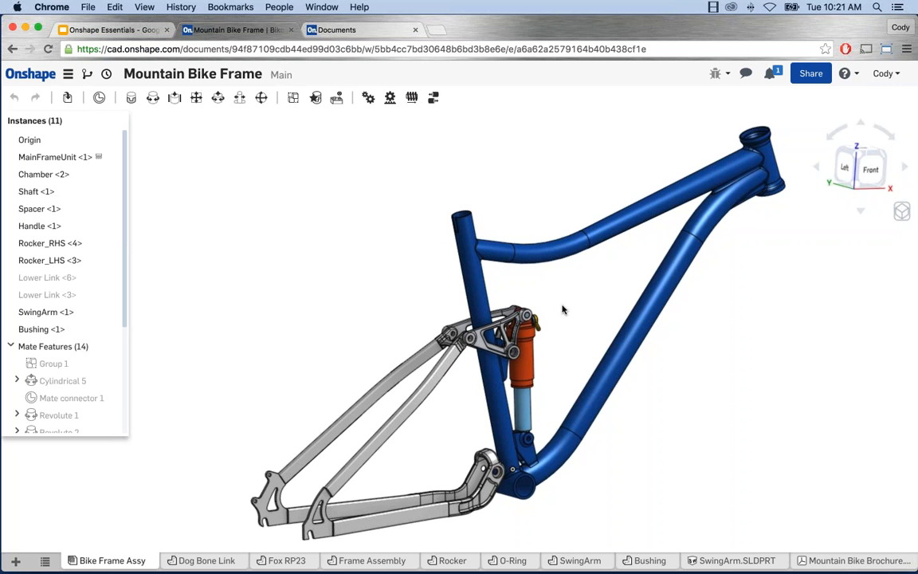
pyautogui.moveTo(563, 308); pyautogui.dragTo(533, 298, button='middle')
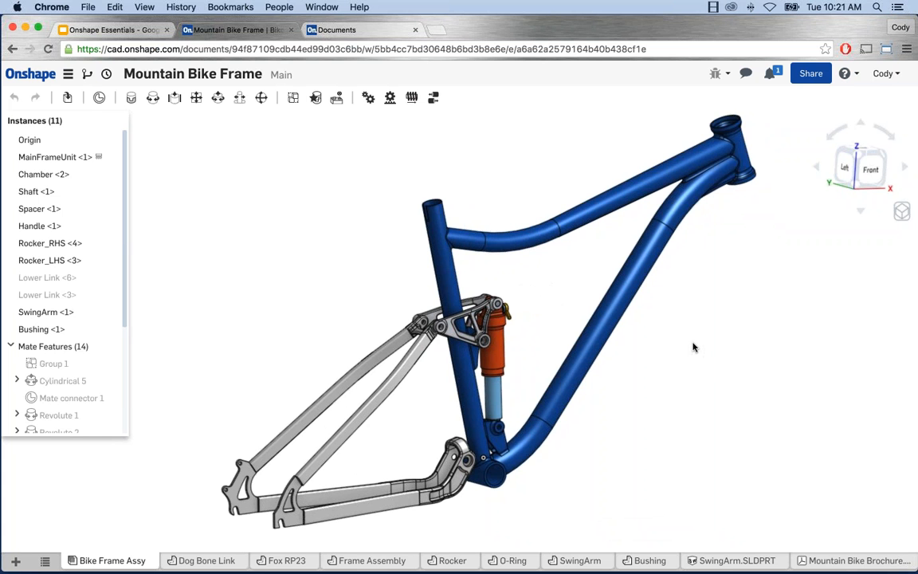
pyautogui.moveTo(694, 346)
pyautogui.mouseDown(button='right')
pyautogui.moveTo(603, 359)
pyautogui.moveTo(588, 374)
pyautogui.moveTo(668, 344)
pyautogui.moveTo(707, 352)
pyautogui.moveTo(706, 369)
pyautogui.moveTo(696, 344)
pyautogui.moveTo(652, 358)
pyautogui.moveTo(699, 358)
pyautogui.mouseUp(button='right')
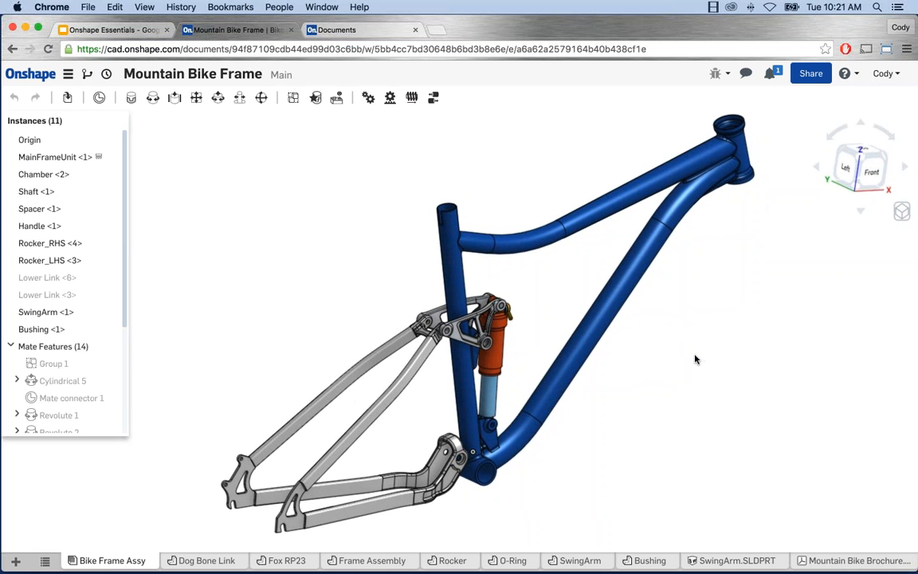
pyautogui.moveTo(703, 348); pyautogui.dragTo(643, 353, button='middle')
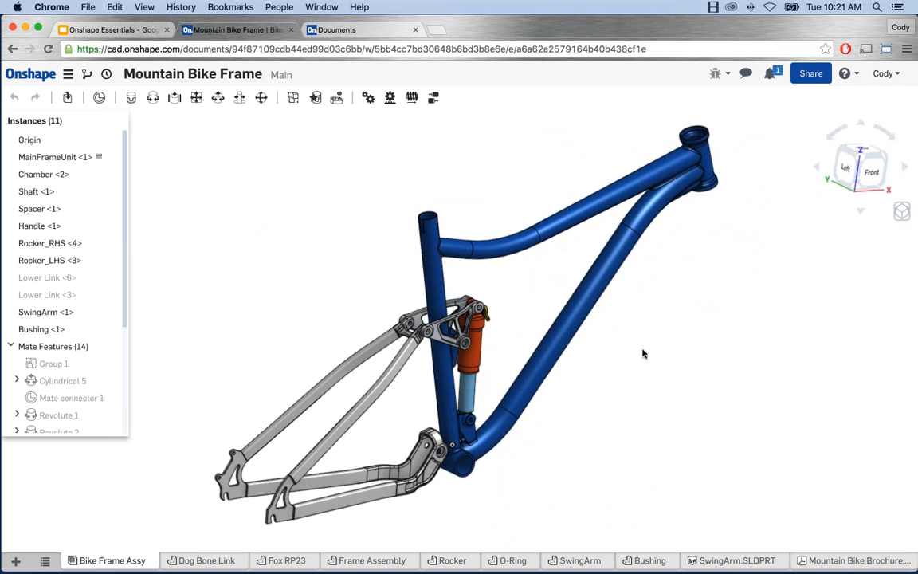
pyautogui.moveTo(637, 352); pyautogui.dragTo(615, 348, button='middle')
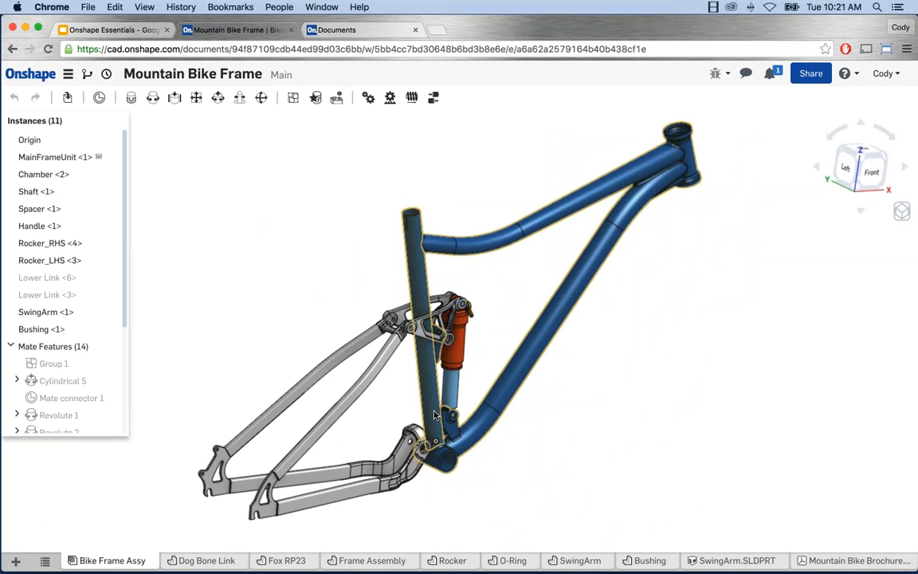
pyautogui.scroll(5, 434, 400)
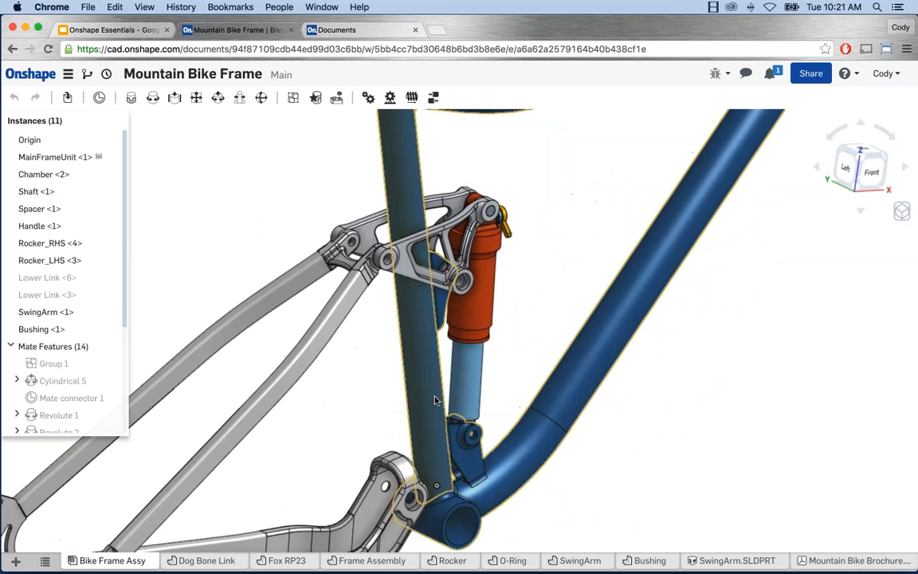
pyautogui.scroll(-10, 435, 400)
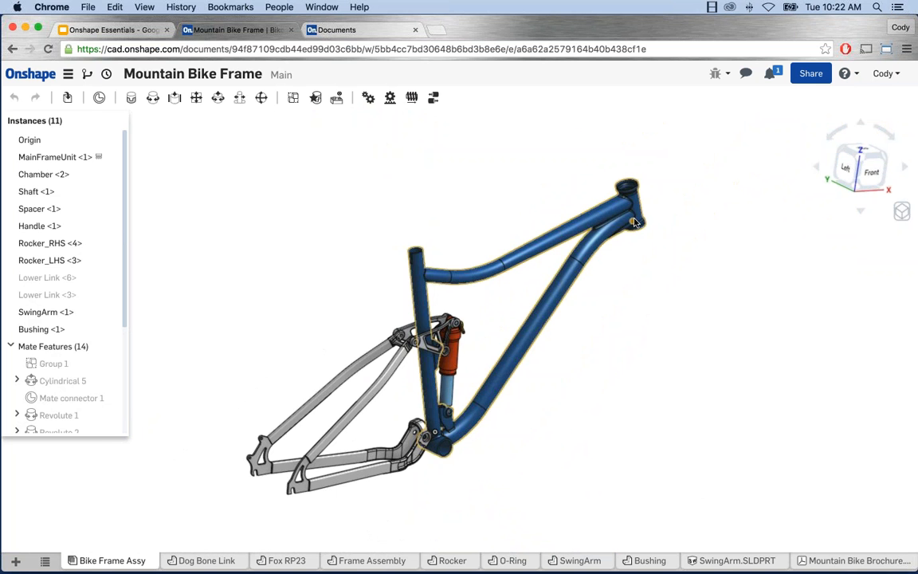
pyautogui.scroll(6, 634, 223)
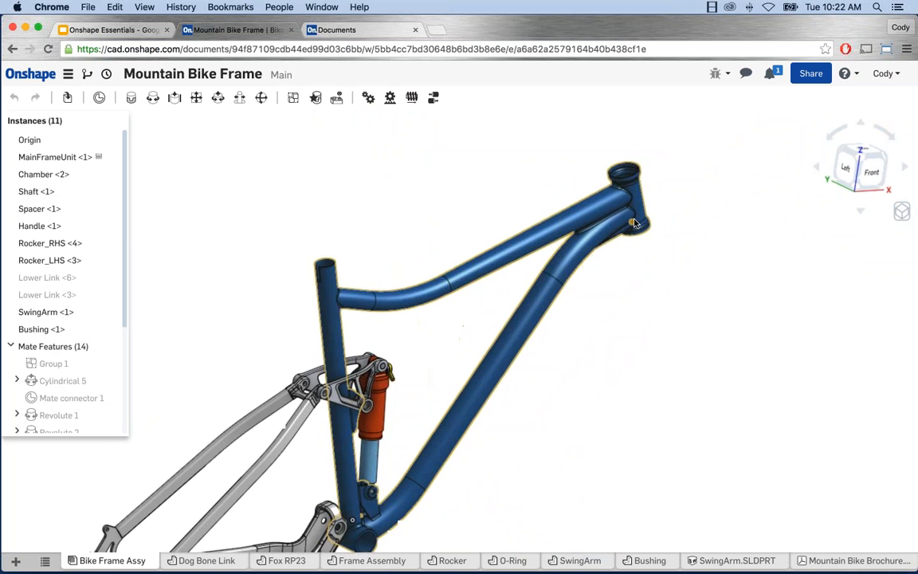
pyautogui.scroll(3, 632, 224)
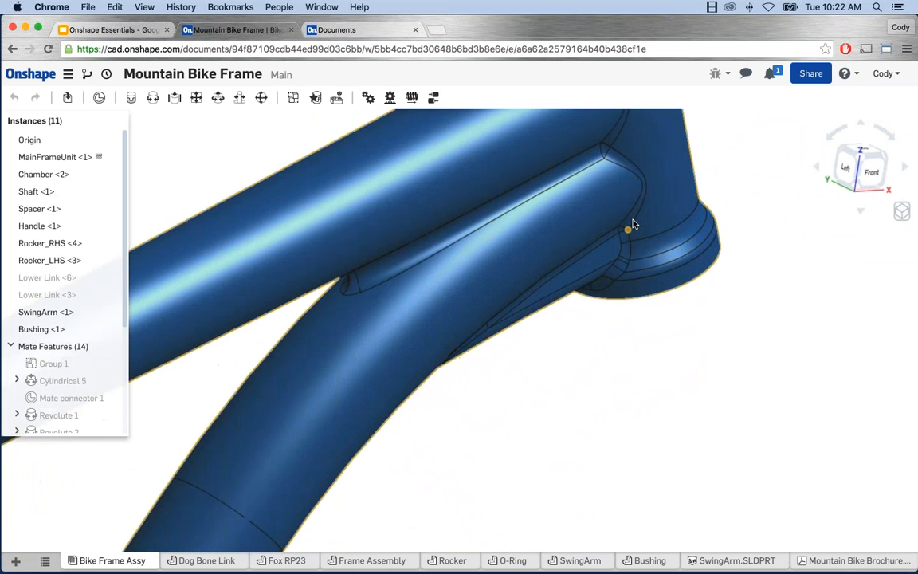
pyautogui.scroll(-10, 630, 229)
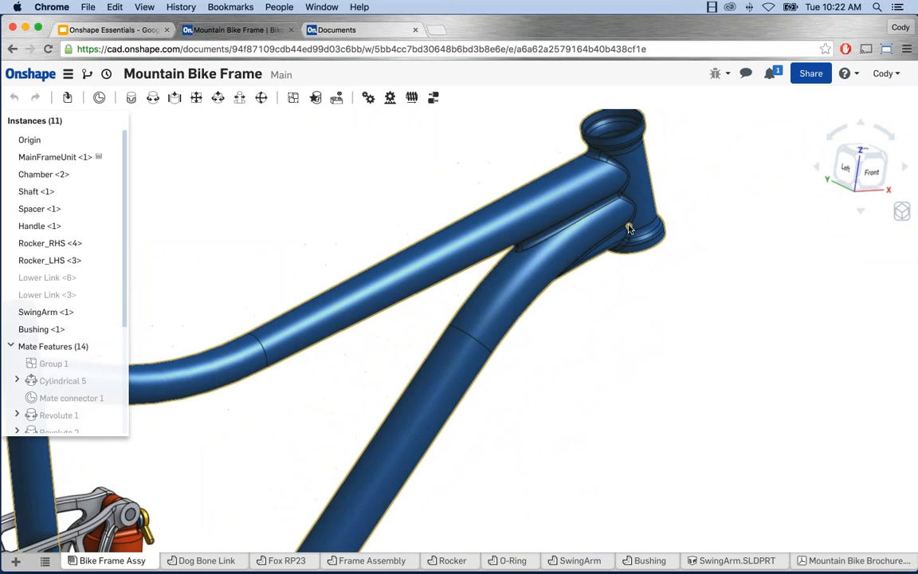
pyautogui.scroll(-2, 629, 229)
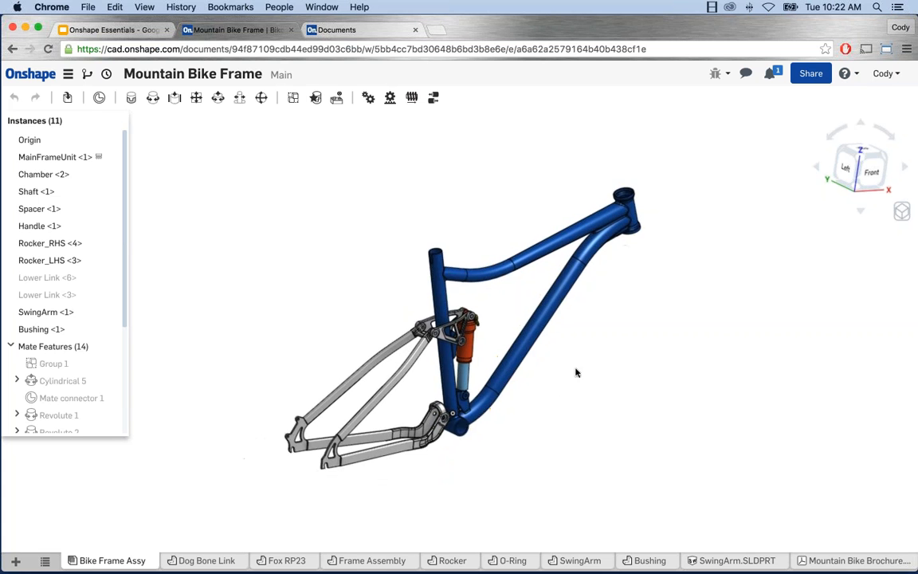
pyautogui.moveTo(503, 344); pyautogui.dragTo(499, 308, button='middle')
pyautogui.scroll(2, 522, 294)
pyautogui.scroll(1, 522, 294)
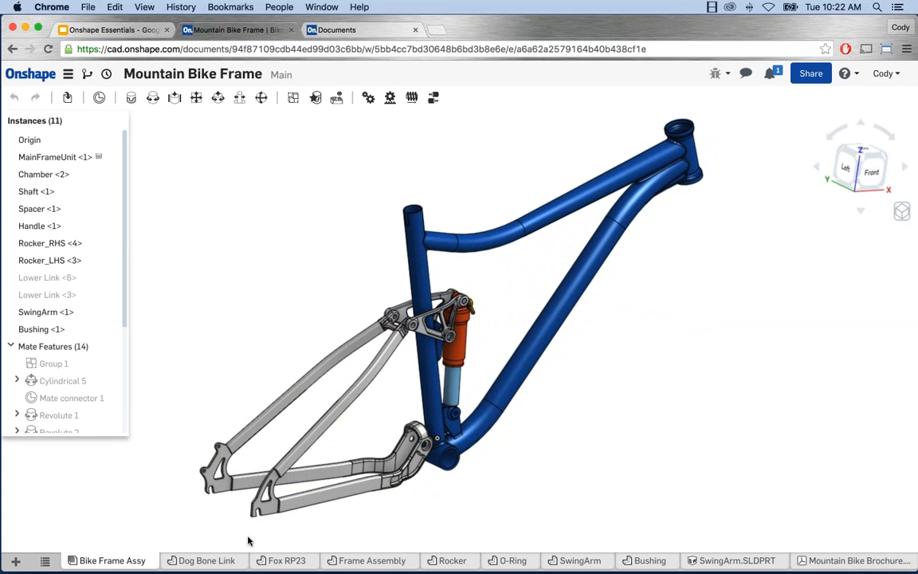
# Step: From the Dog Bone Link tab, add a new blank Part Studio 1 with default planes
pyautogui.click(208, 561)
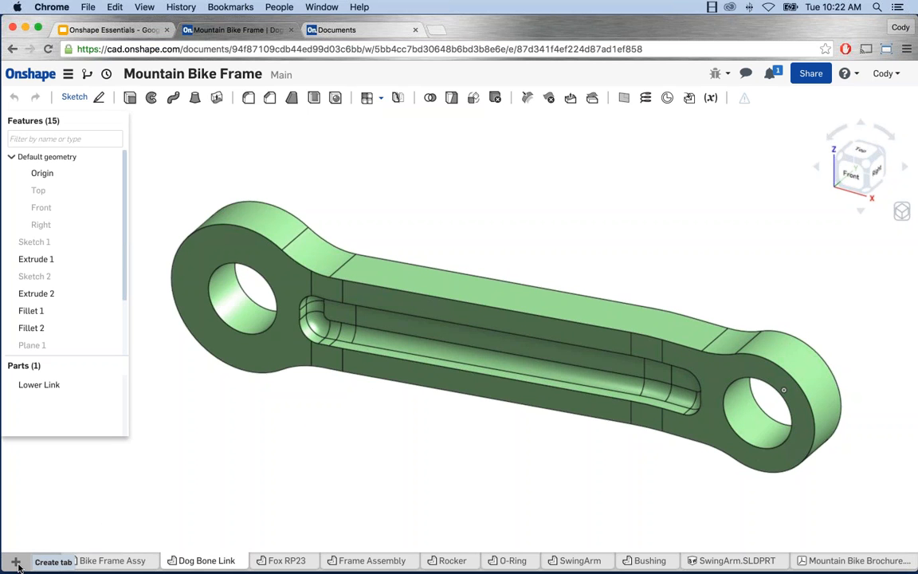
pyautogui.click(16, 563)
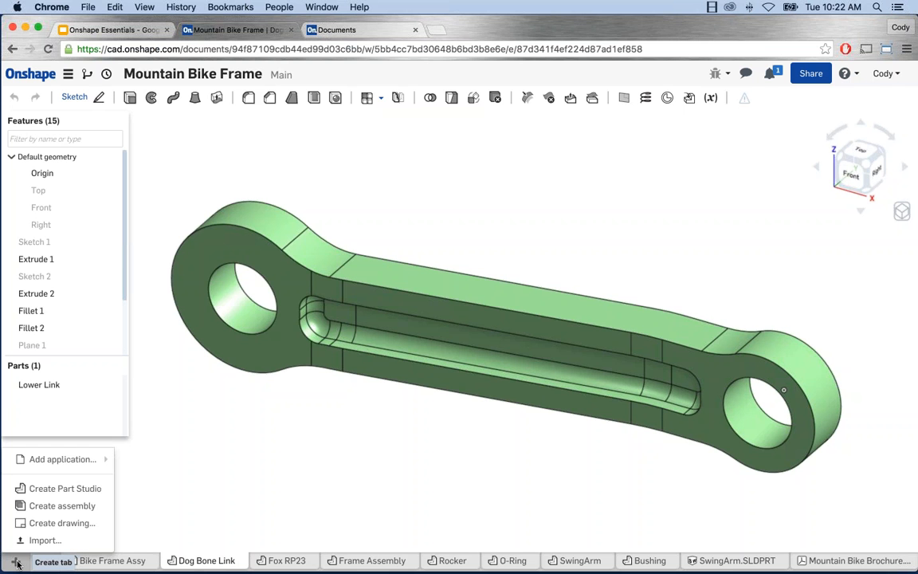
pyautogui.click(71, 489)
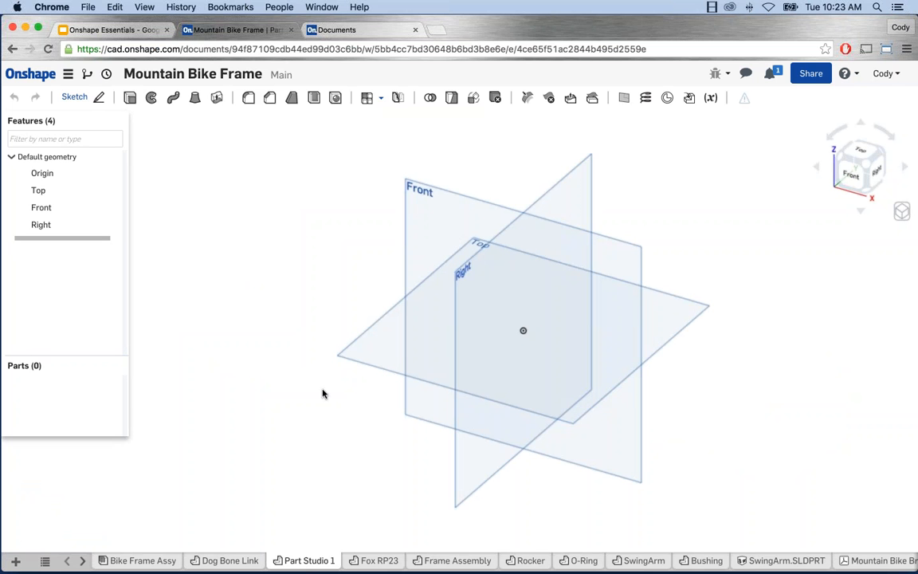
# Step: Select the Front plane in Part Studio 1 and begin Sketch 1 on it
pyautogui.scroll(2, 513, 317)
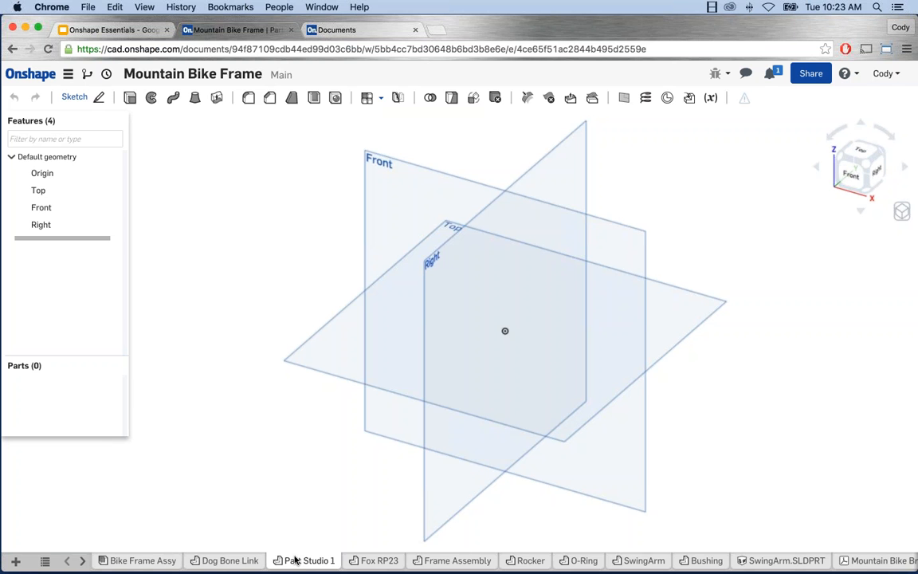
pyautogui.click(386, 179)
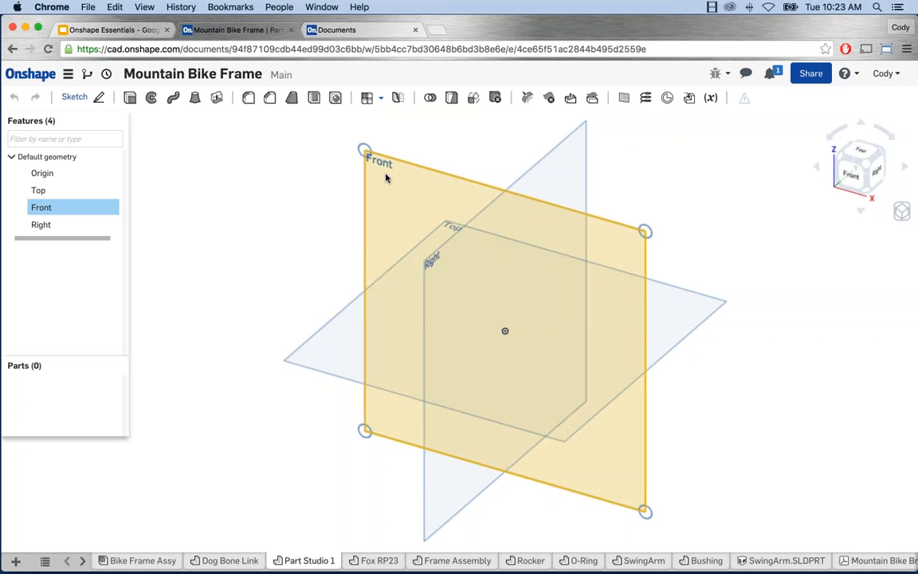
pyautogui.click(96, 101)
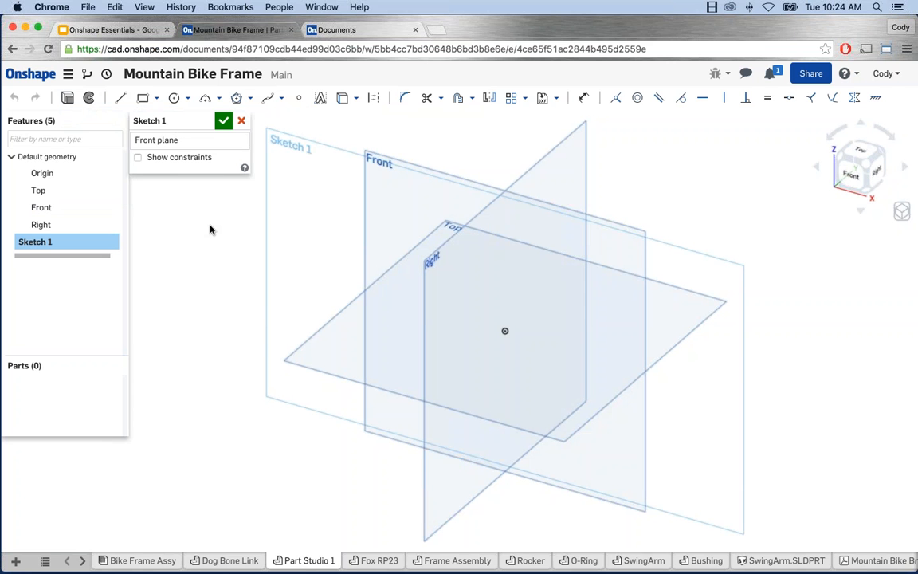
# Step: Set the view normal to the Front sketch plane of Sketch 1
pyautogui.rightClick(211, 229)
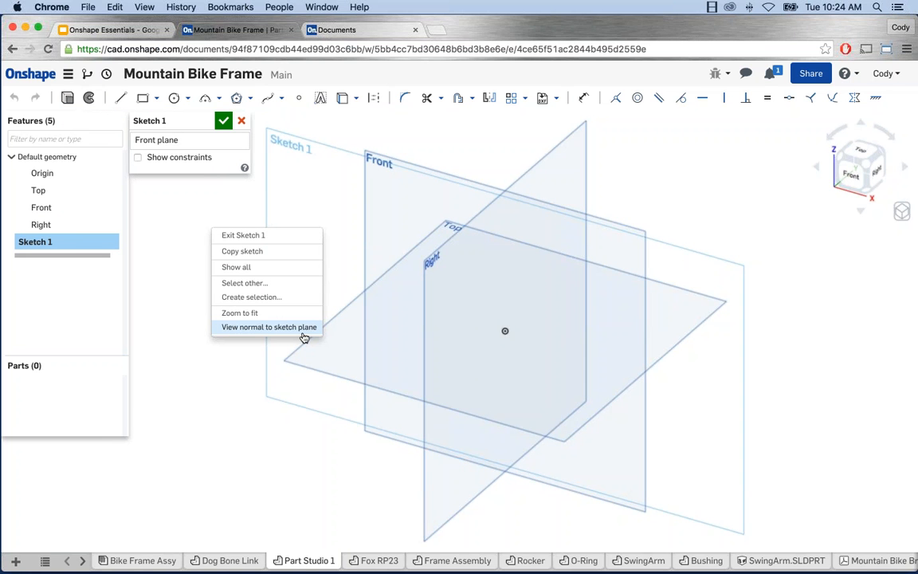
pyautogui.click(303, 327)
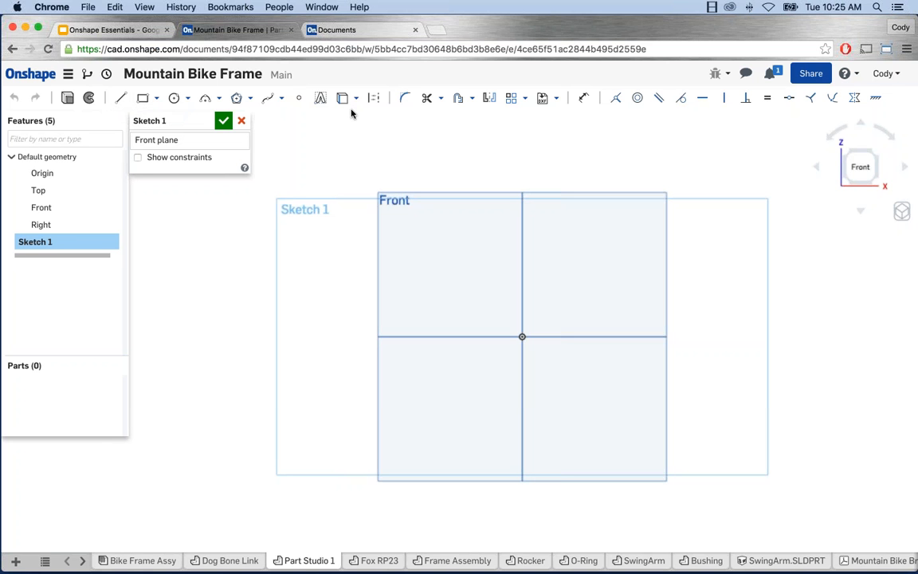
# Step: Choose the Center point circle tool from the circle dropdown
pyautogui.click(188, 98)
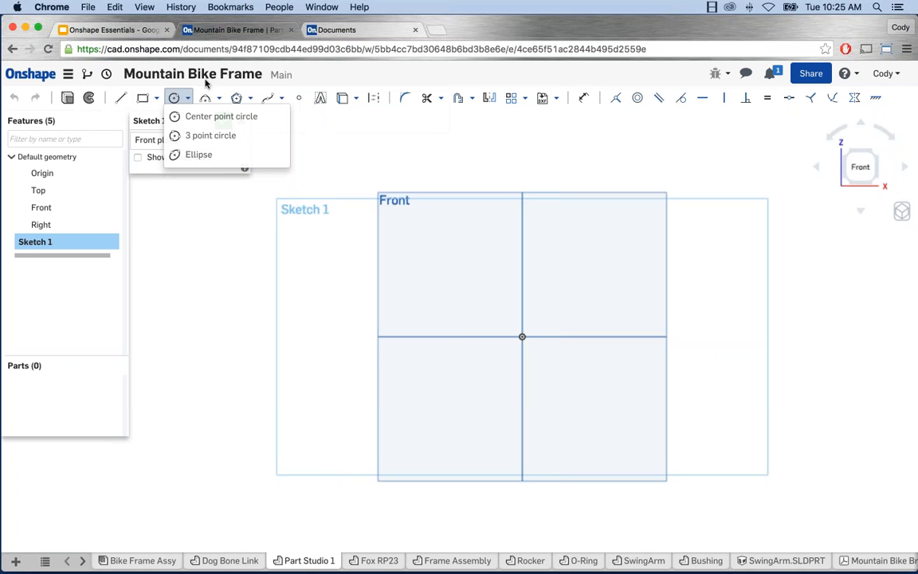
pyautogui.click(158, 99)
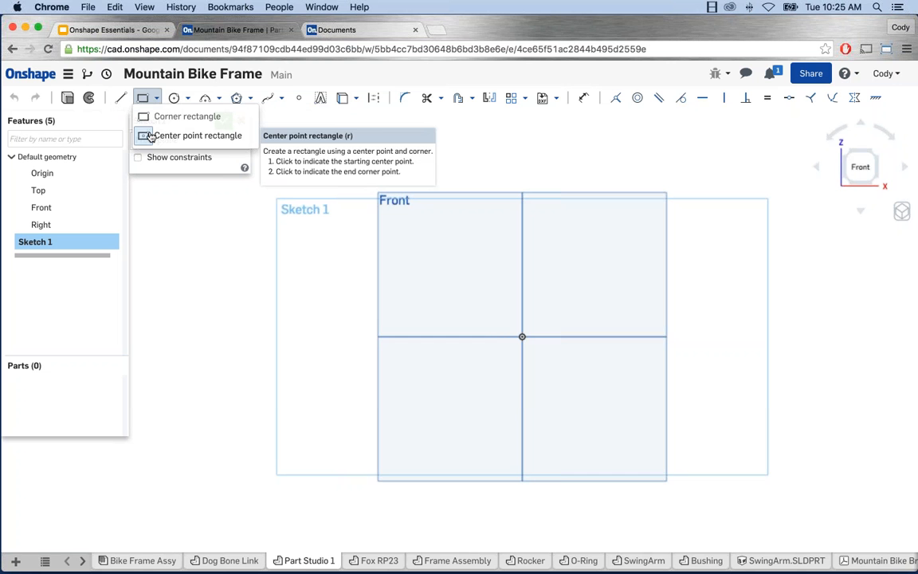
pyautogui.click(188, 99)
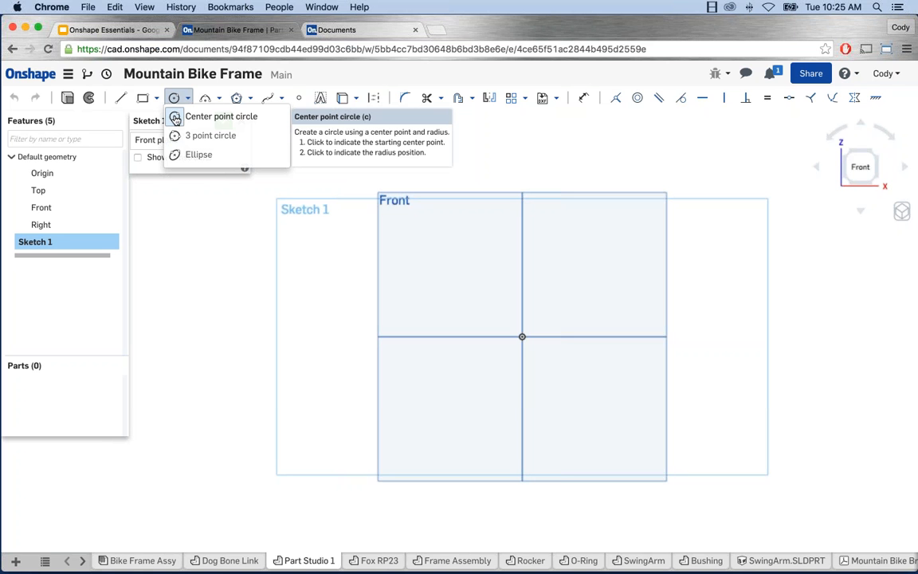
pyautogui.click(175, 118)
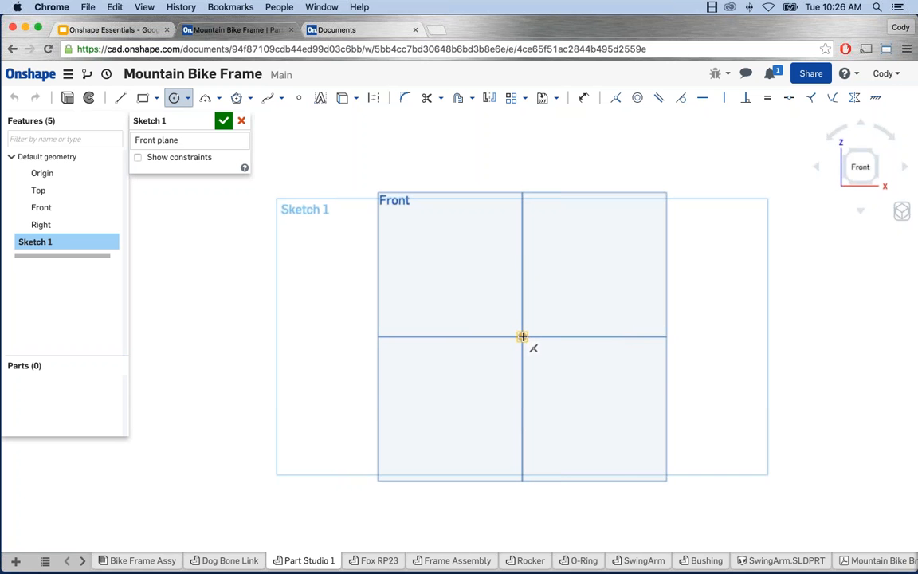
# Step: Draw a circle centred on the sketch origin and exit the circle tool
pyautogui.click(522, 337)
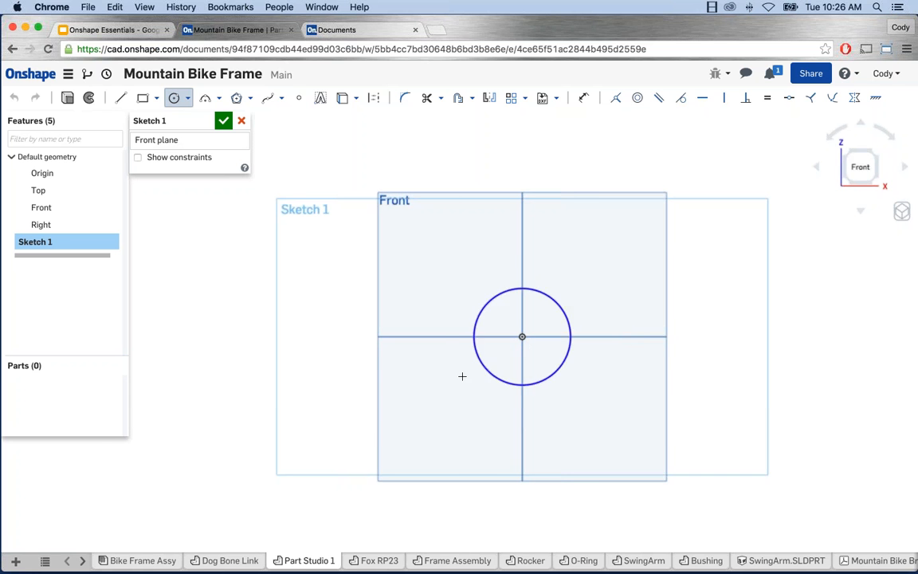
pyautogui.click(393, 272)
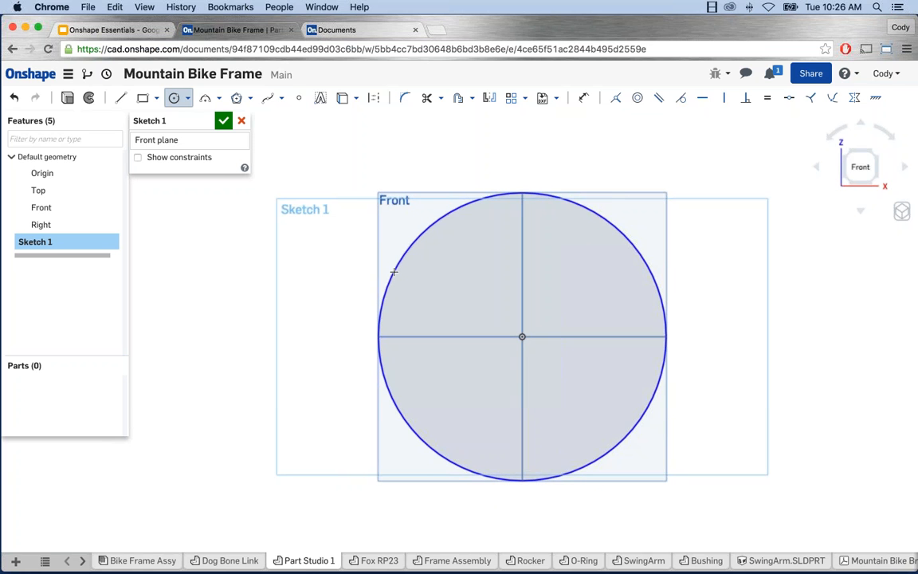
pyautogui.scroll(-1, 393, 272)
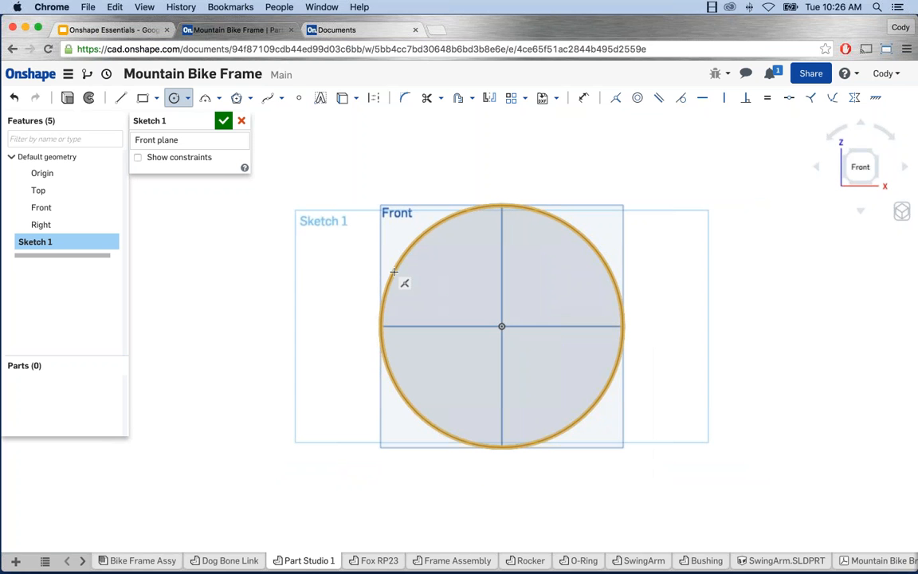
pyautogui.scroll(-1, 394, 271)
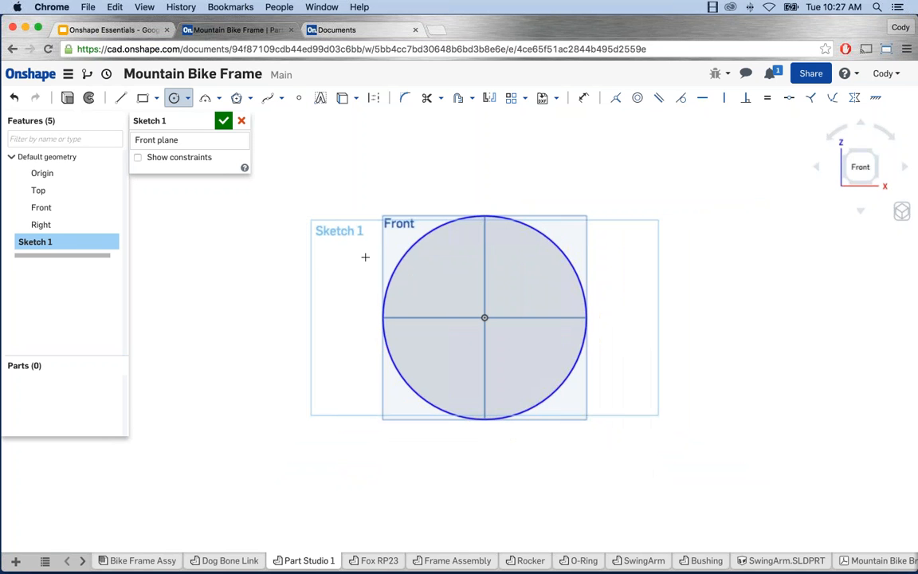
pyautogui.press('Escape')
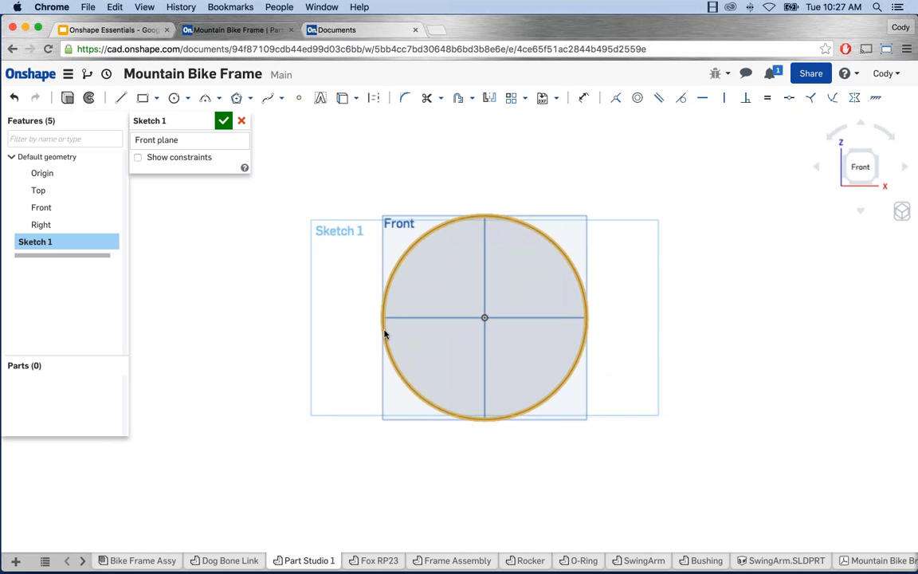
pyautogui.moveTo(384, 333)
pyautogui.mouseDown()
pyautogui.moveTo(327, 334)
pyautogui.moveTo(398, 335)
pyautogui.moveTo(299, 344)
pyautogui.moveTo(388, 345)
pyautogui.mouseUp()
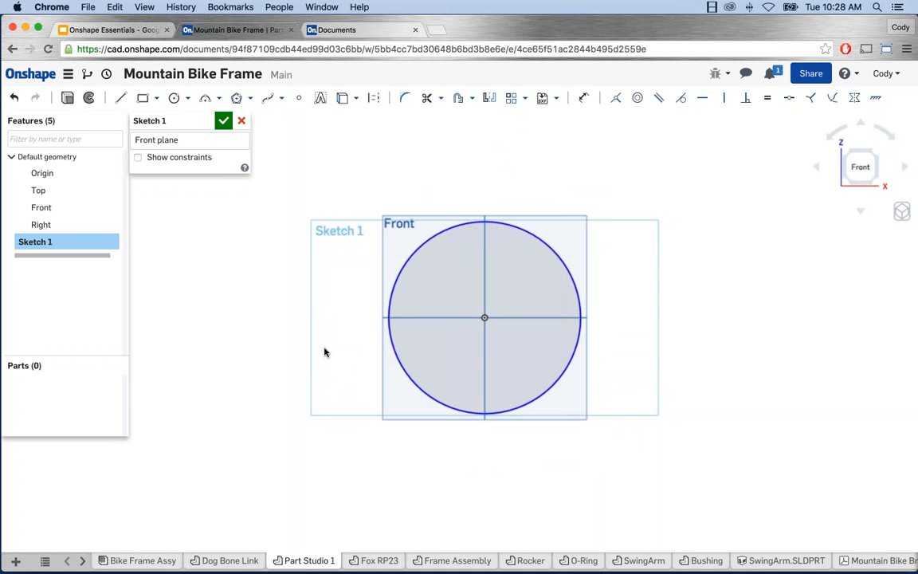
pyautogui.scroll(-1, 718, 331)
pyautogui.moveTo(718, 331); pyautogui.dragTo(537, 344, button='middle')
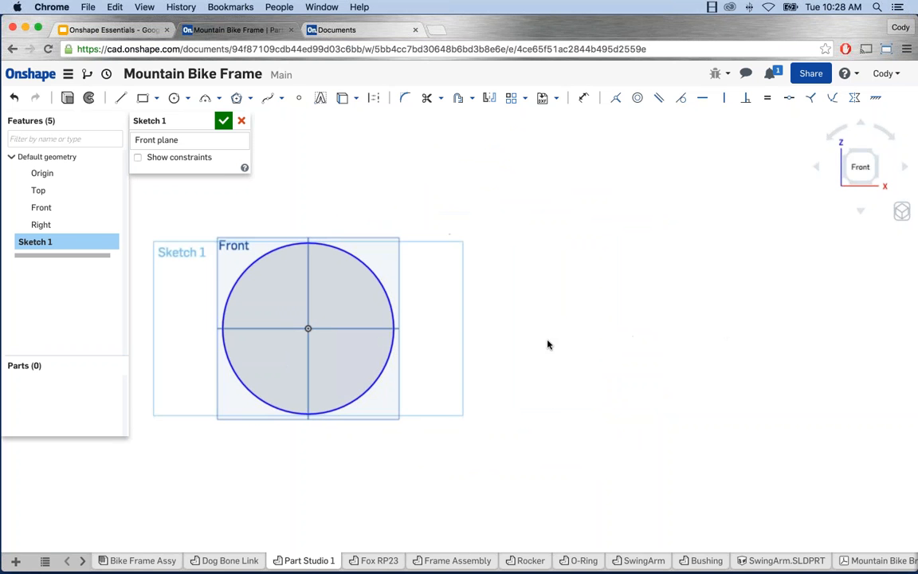
# Step: Draw a smaller circle right of the origin, its centre horizontally aligned with the origin
pyautogui.click(175, 102)
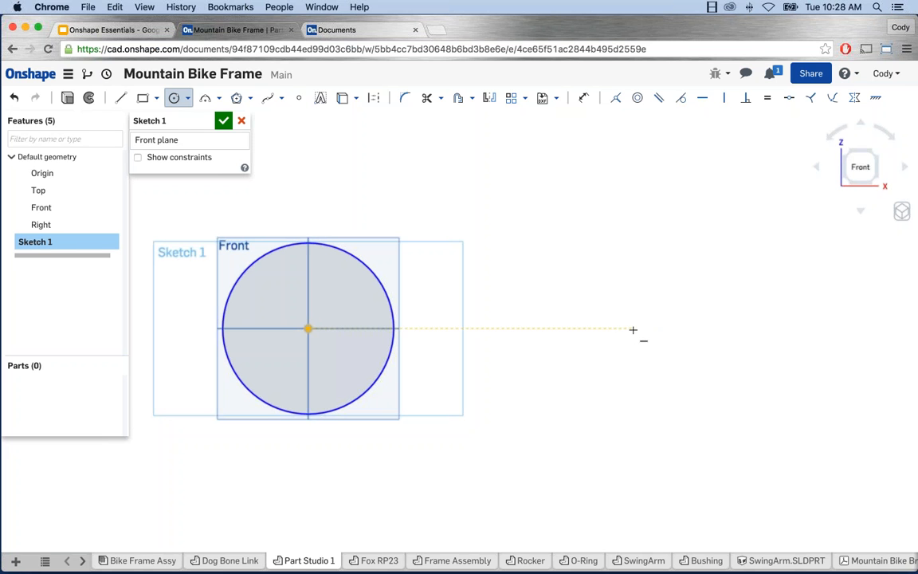
pyautogui.click(632, 328)
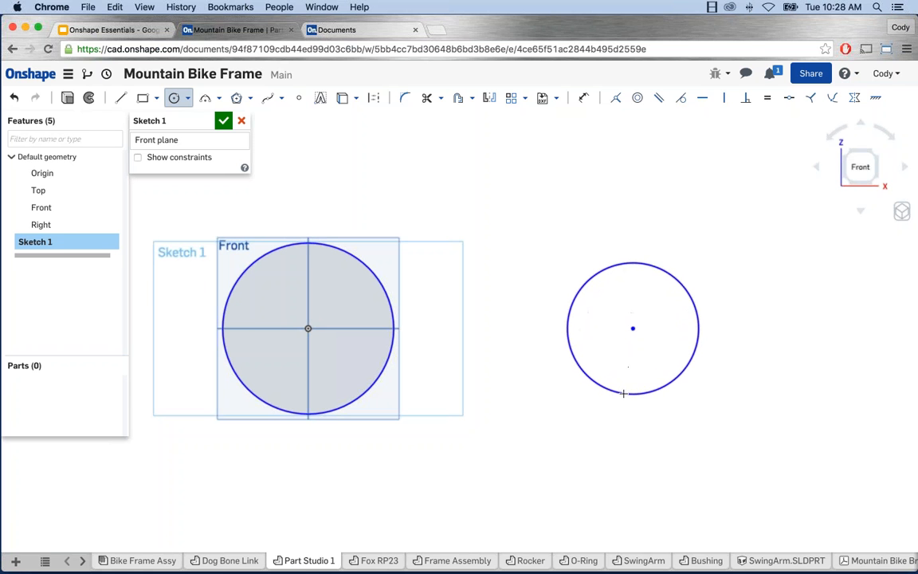
pyautogui.click(623, 392)
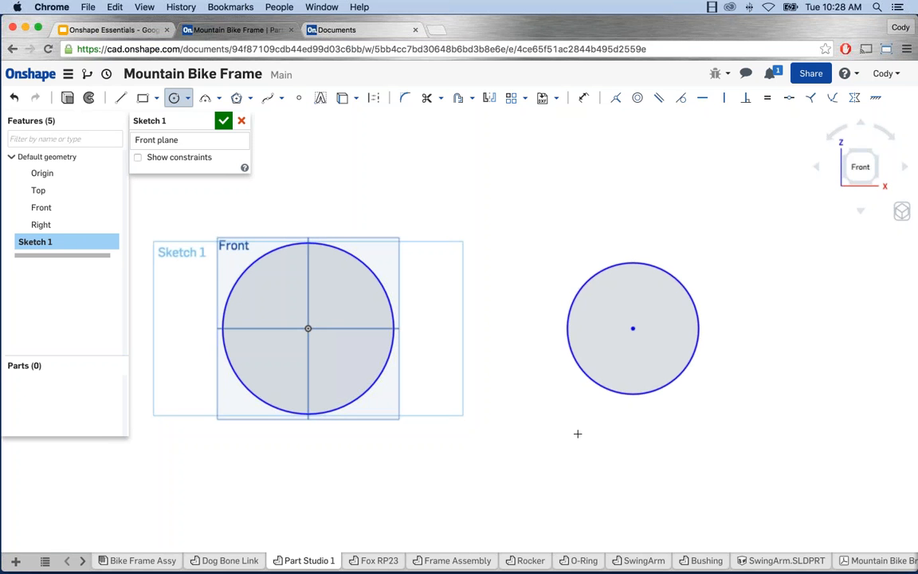
pyautogui.press('Escape')
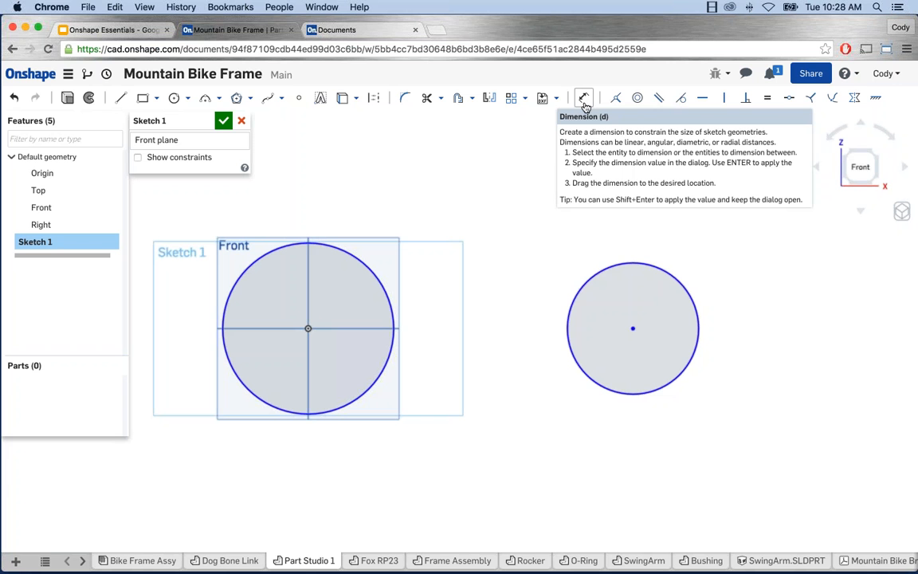
# Step: Dimension the origin circle's diameter to 25, placing the dimension above it
pyautogui.click(585, 99)
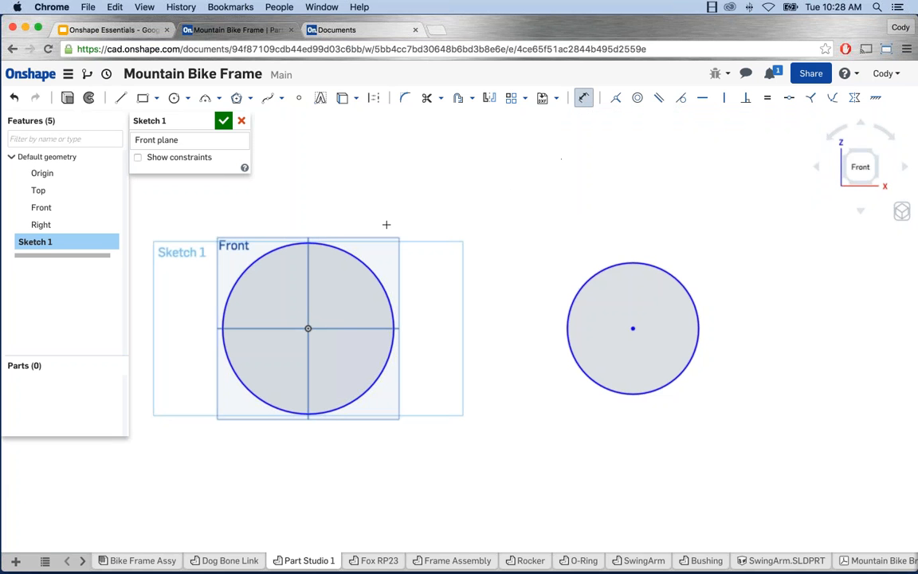
pyautogui.click(329, 246)
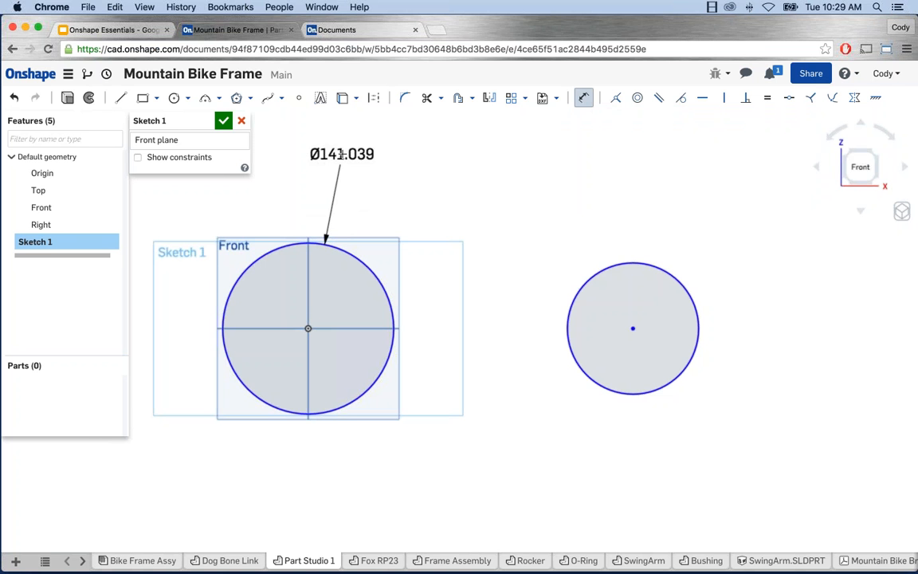
pyautogui.click(341, 154)
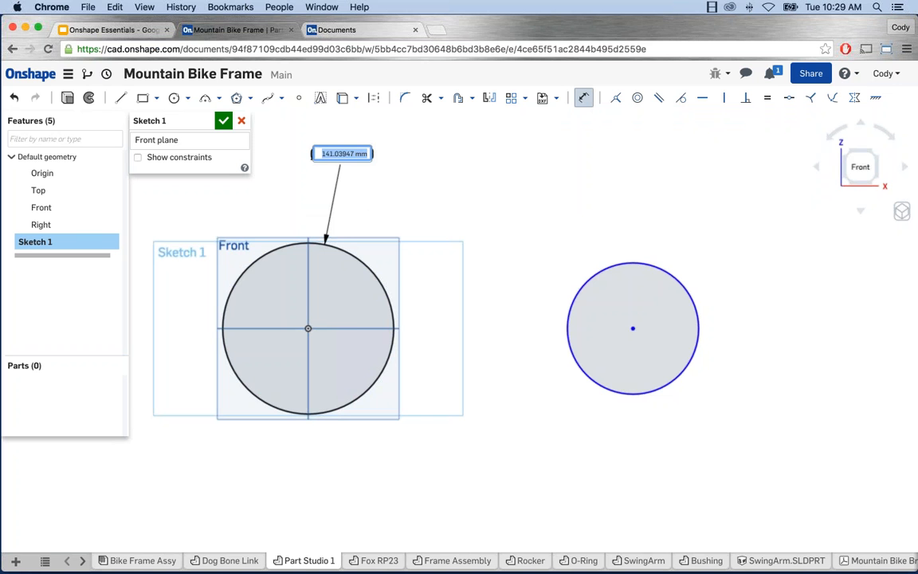
pyautogui.write('25')
pyautogui.press('Return')
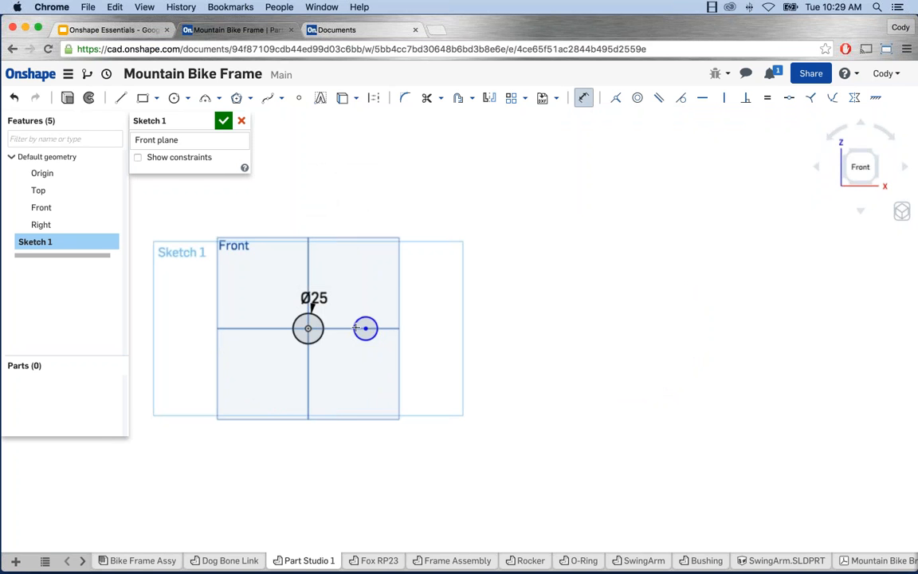
pyautogui.scroll(5, 312, 333)
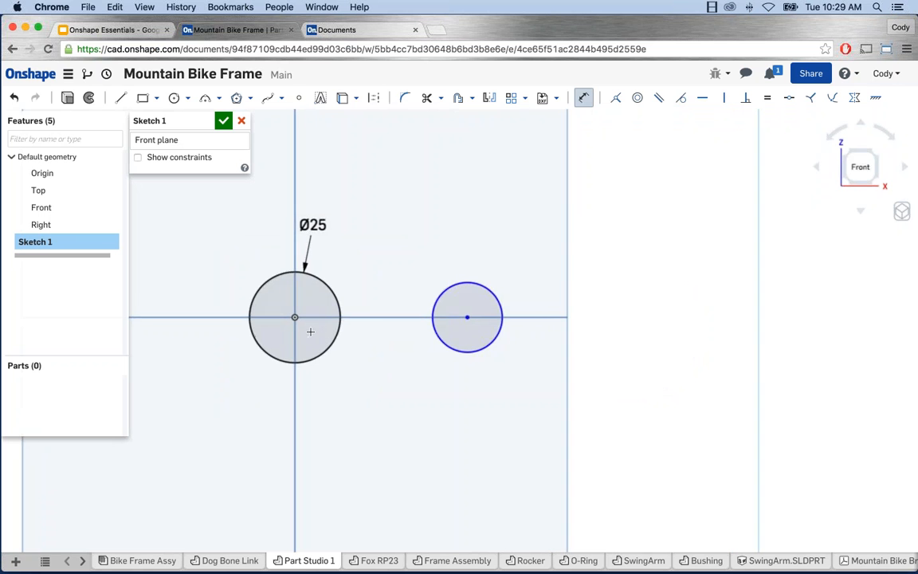
pyautogui.scroll(4, 309, 330)
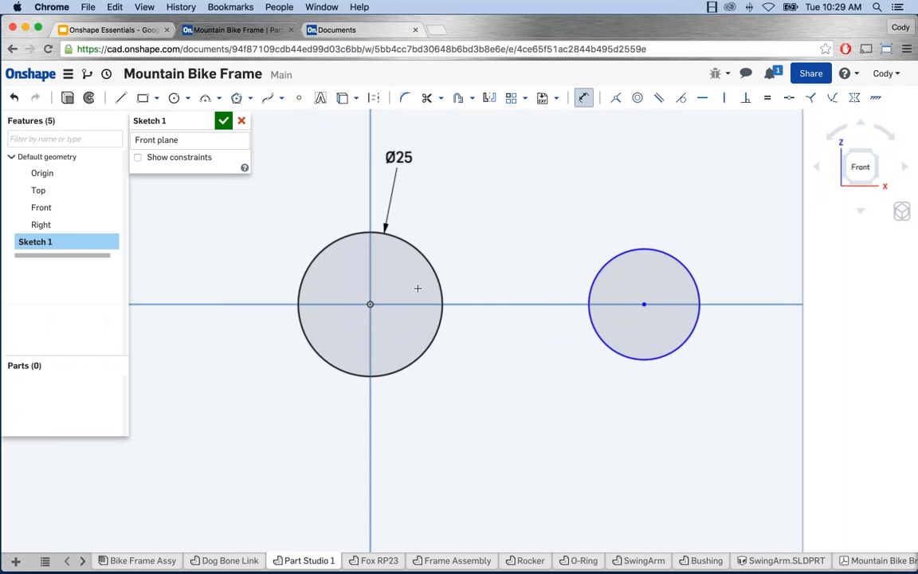
# Step: Drag the right-hand circle larger and shift it slightly left toward the Ø25 circle
pyautogui.click(370, 363)
pyautogui.press('Escape')
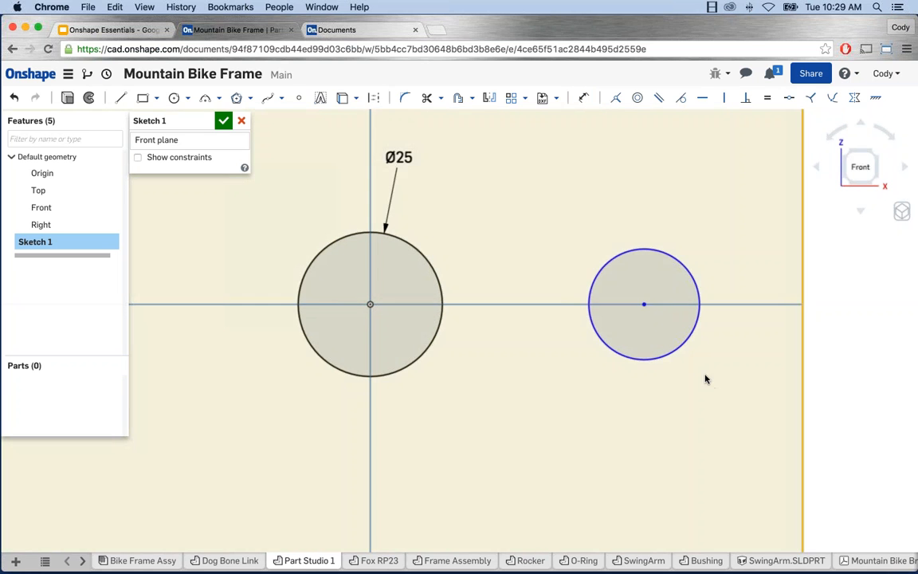
pyautogui.click(428, 349)
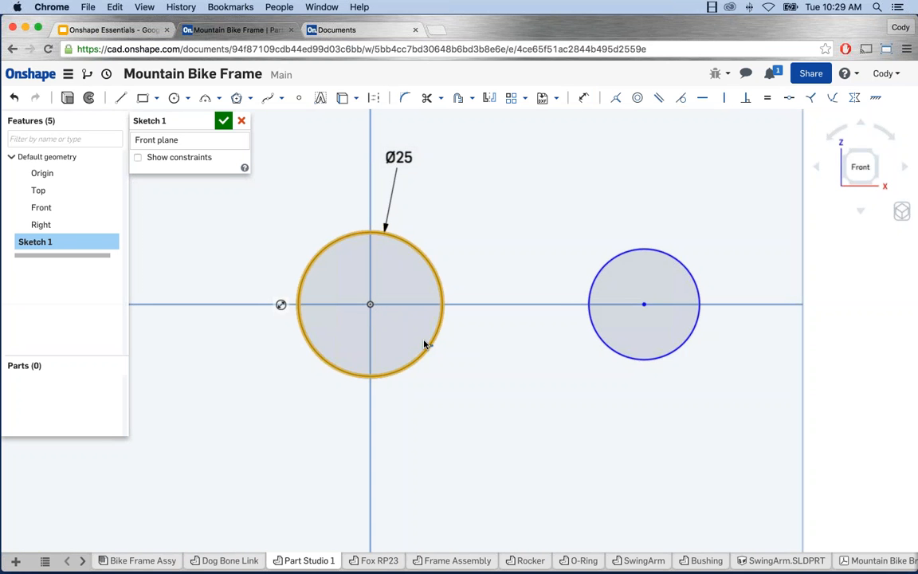
pyautogui.click(440, 360)
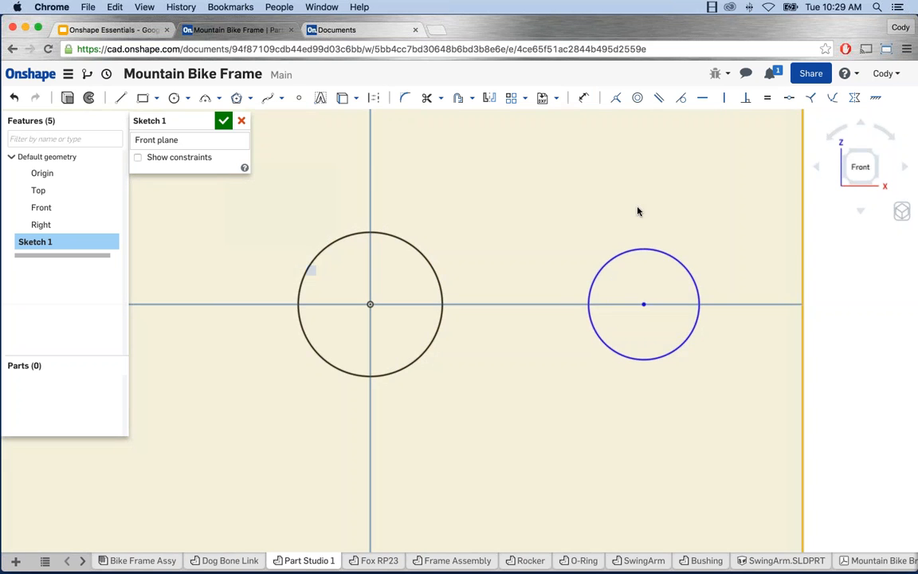
pyautogui.moveTo(637, 208); pyautogui.dragTo(642, 239)
pyautogui.moveTo(642, 304); pyautogui.dragTo(622, 304)
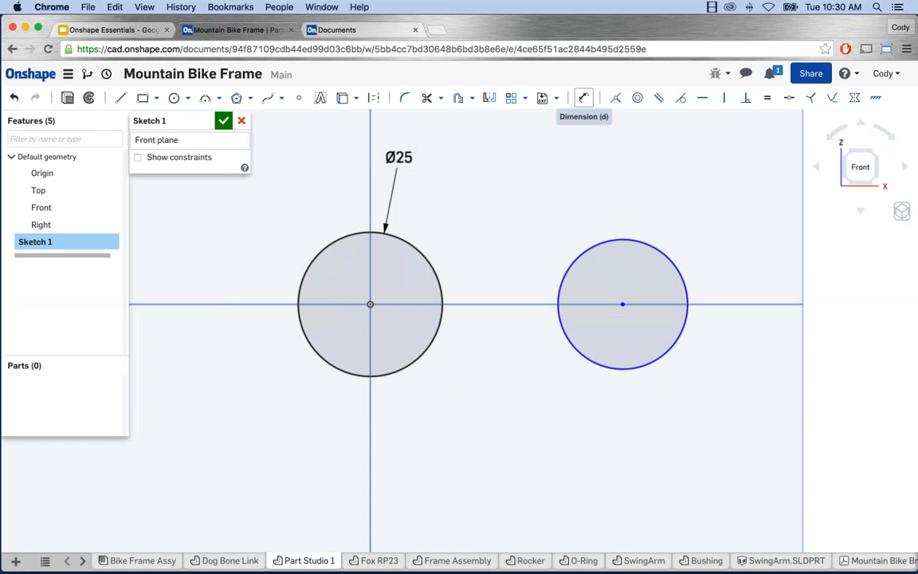
# Step: Dimension the right-hand circle's diameter as 20 and nudge it left along the axis
pyautogui.click(584, 97)
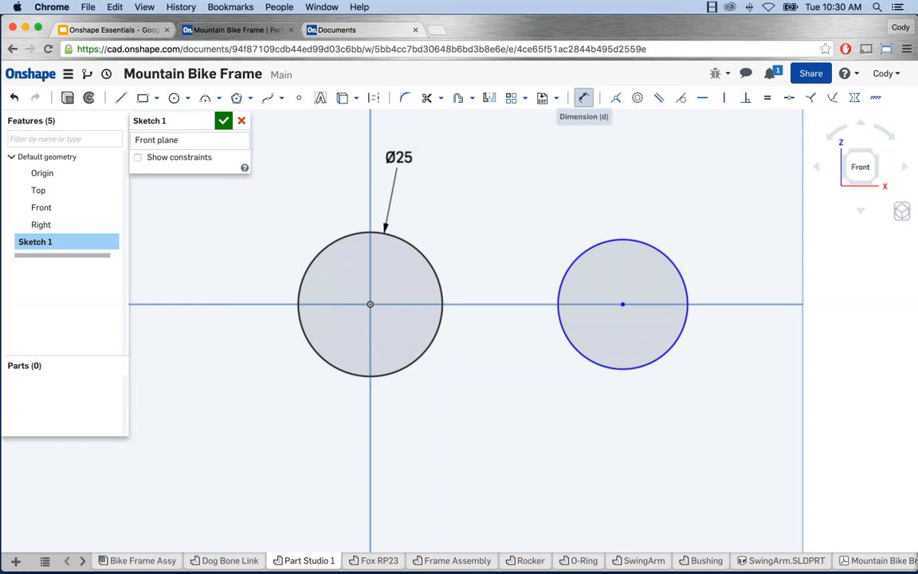
pyautogui.click(667, 253)
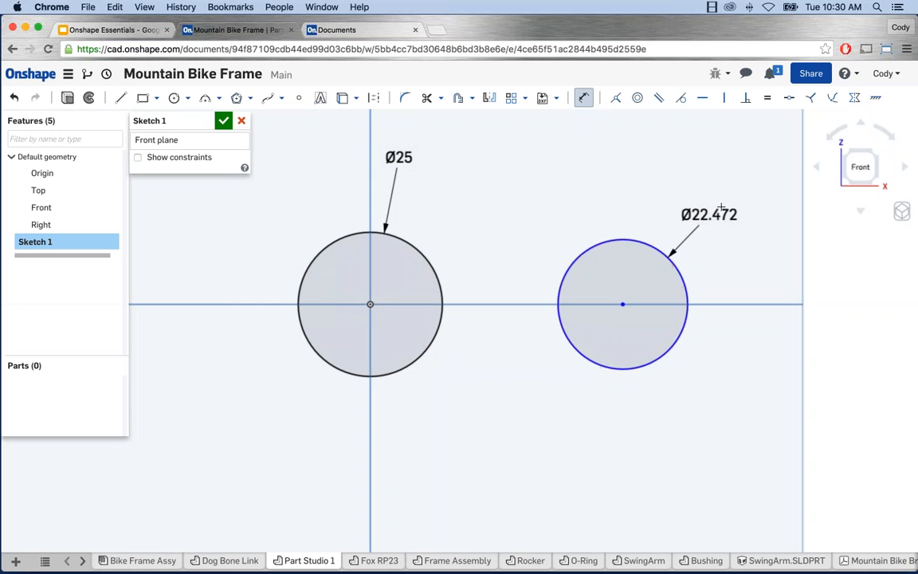
pyautogui.click(722, 205)
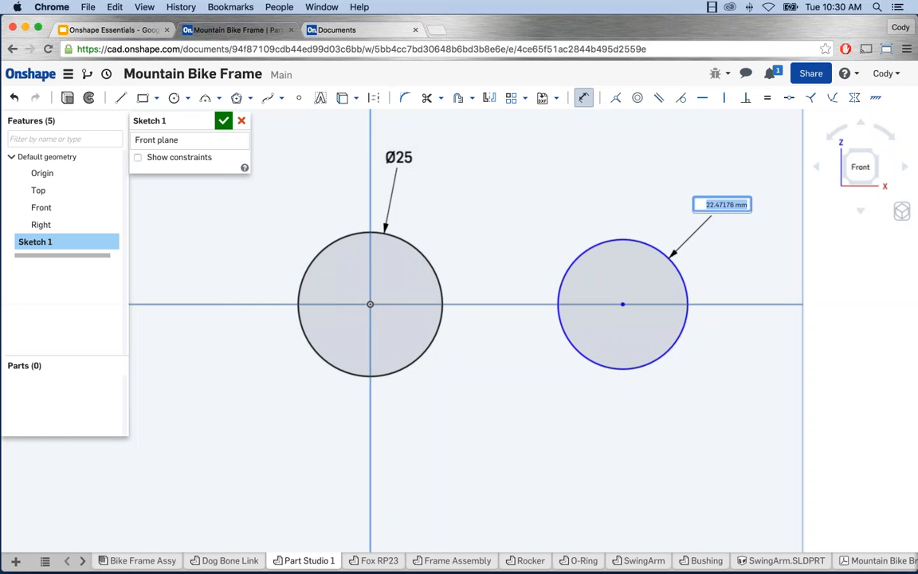
pyautogui.write('20')
pyautogui.press('Return')
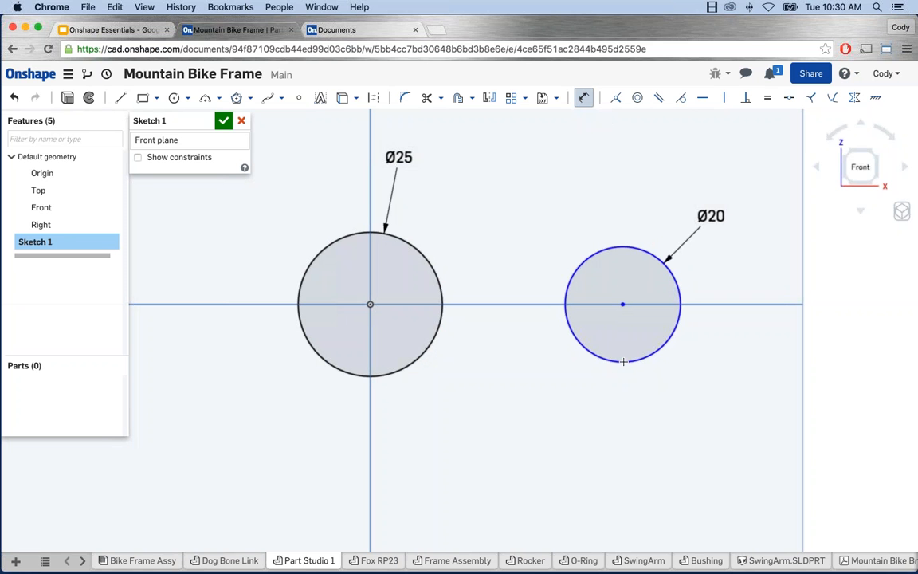
pyautogui.press('Escape')
pyautogui.moveTo(631, 363)
pyautogui.mouseDown()
pyautogui.moveTo(634, 412)
pyautogui.moveTo(631, 380)
pyautogui.moveTo(642, 373)
pyautogui.moveTo(630, 307)
pyautogui.moveTo(560, 306)
pyautogui.moveTo(653, 315)
pyautogui.moveTo(623, 317)
pyautogui.mouseUp()
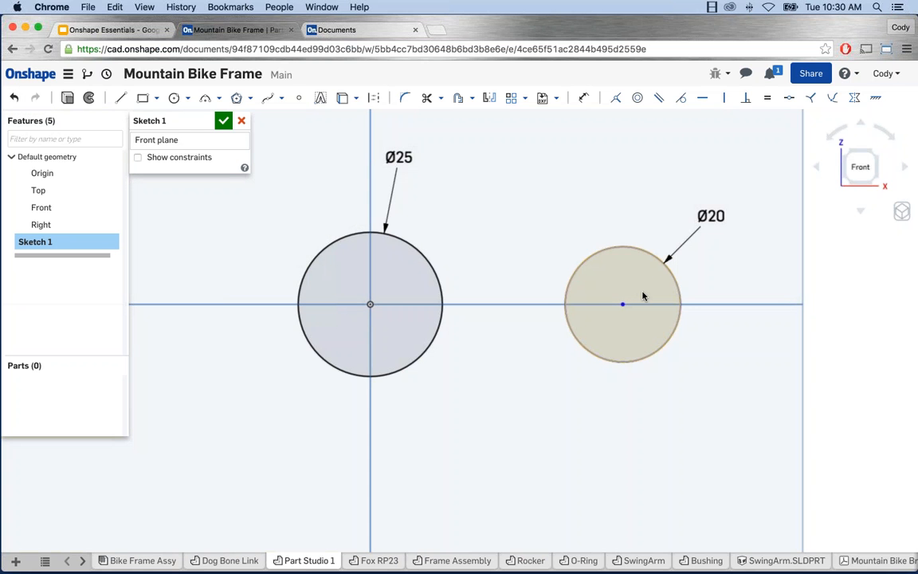
# Step: Dimension the two circle centres 85 apart, then zoom out so both circles show
pyautogui.click(584, 98)
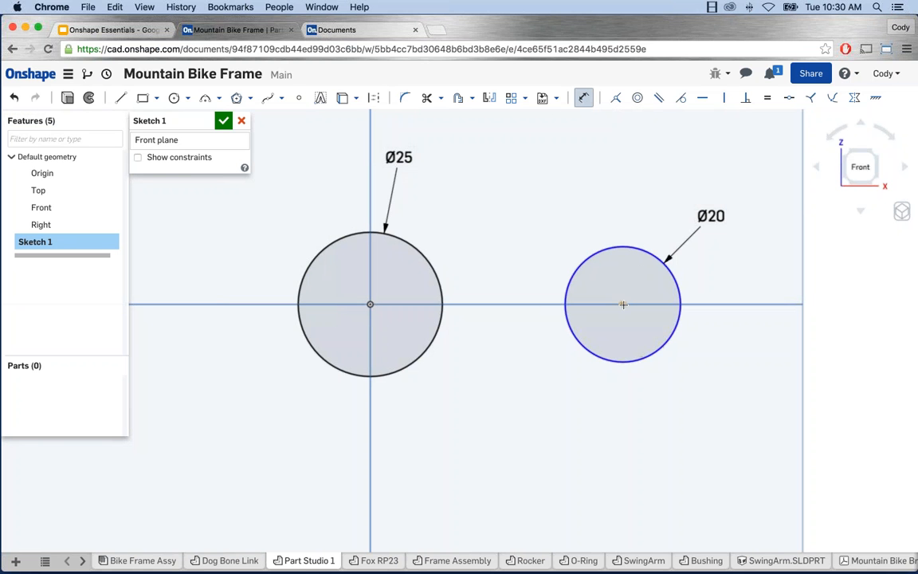
pyautogui.click(369, 304)
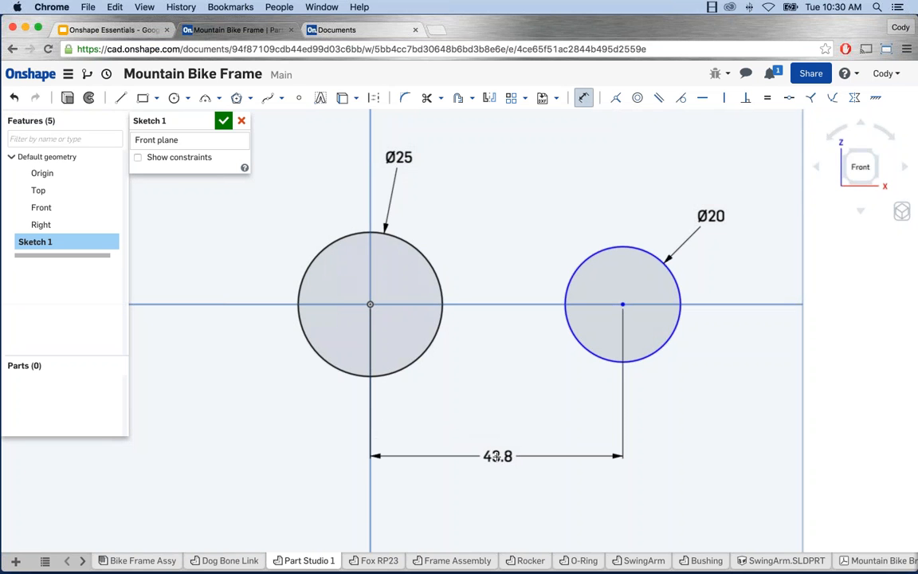
pyautogui.click(494, 457)
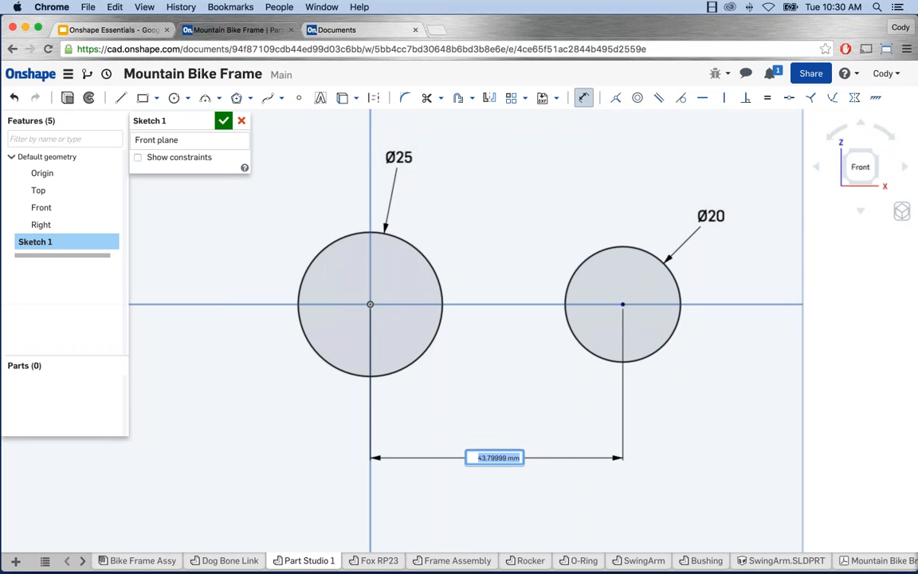
pyautogui.write('85')
pyautogui.press('Return')
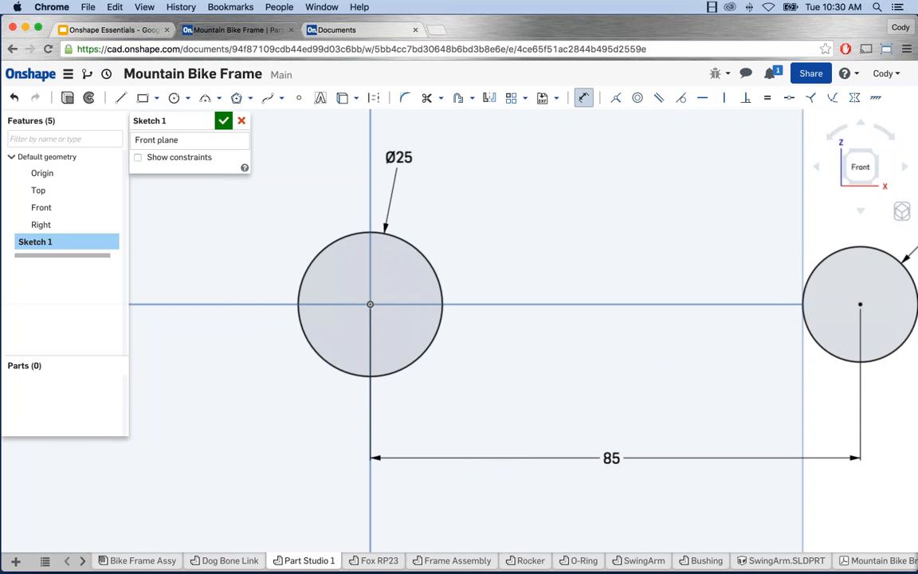
pyautogui.scroll(-3, 735, 309)
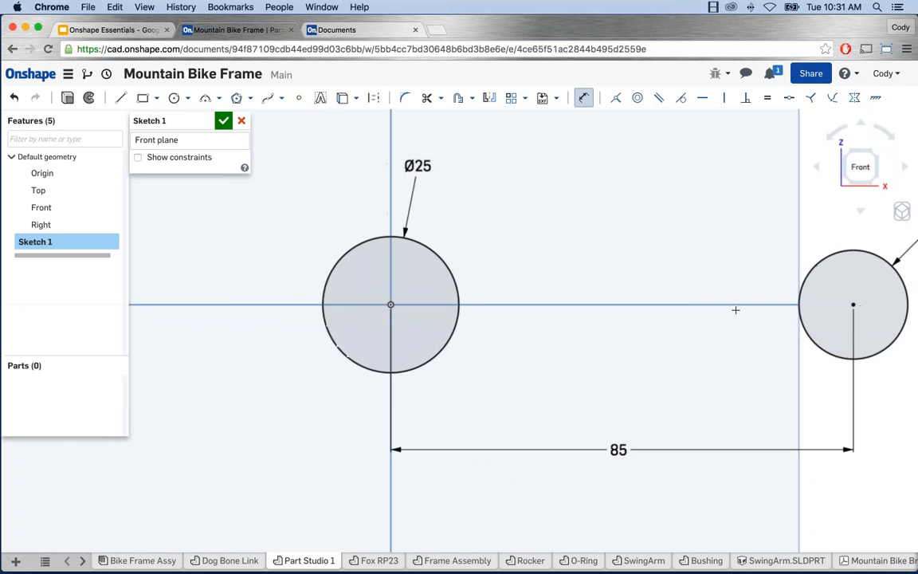
pyautogui.scroll(-1, 735, 309)
pyautogui.moveTo(730, 310); pyautogui.dragTo(621, 317, button='middle')
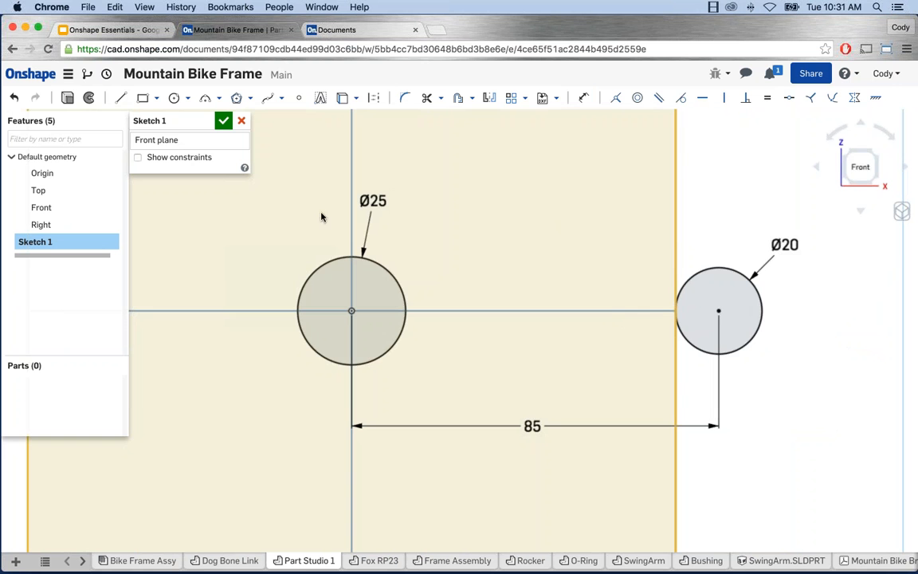
# Step: Draw a construction line from the origin to the Ø20 circle's centre
pyautogui.click(120, 101)
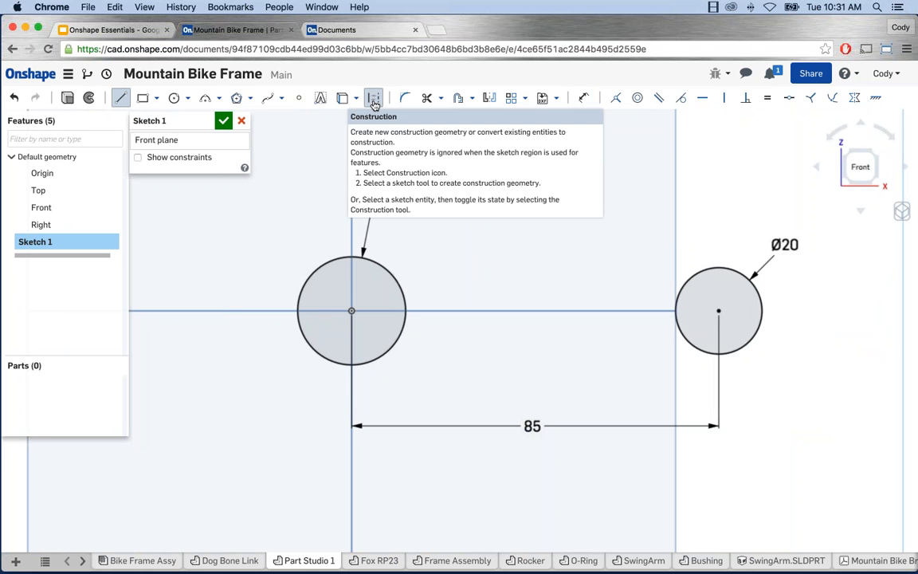
pyautogui.click(374, 102)
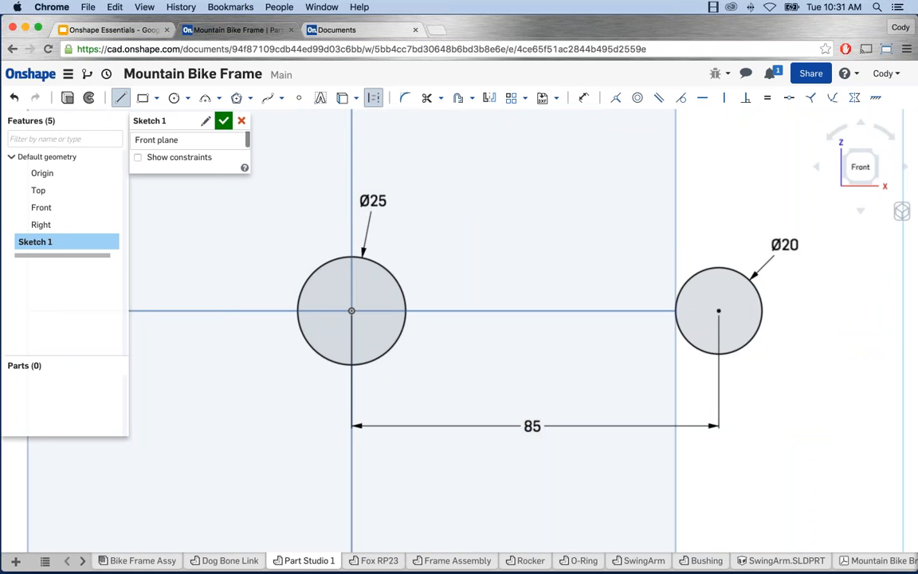
pyautogui.click(352, 311)
pyautogui.click(719, 310)
pyautogui.press('Escape')
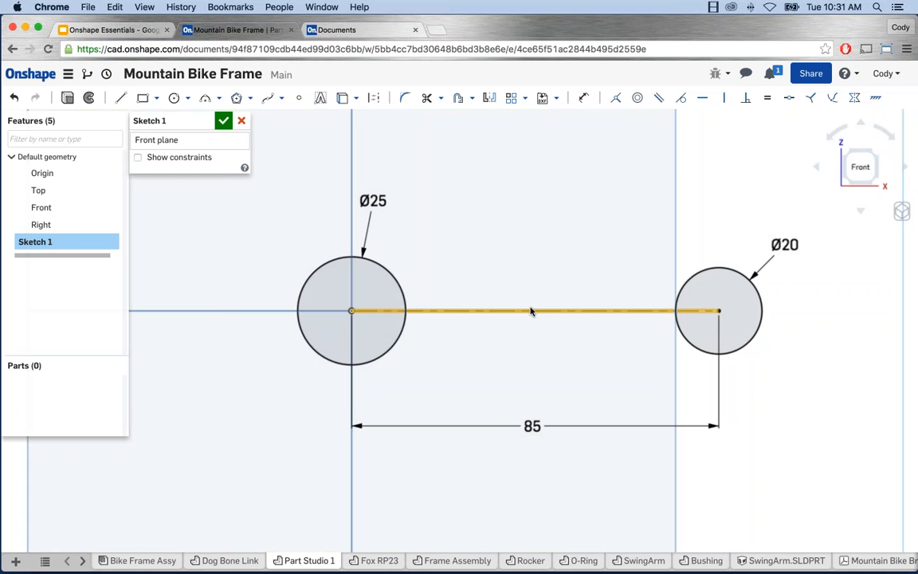
# Step: Draw a solid line above the centreline from the Ø25 circle's edge to the Ø20 circle's edge
pyautogui.press('l')
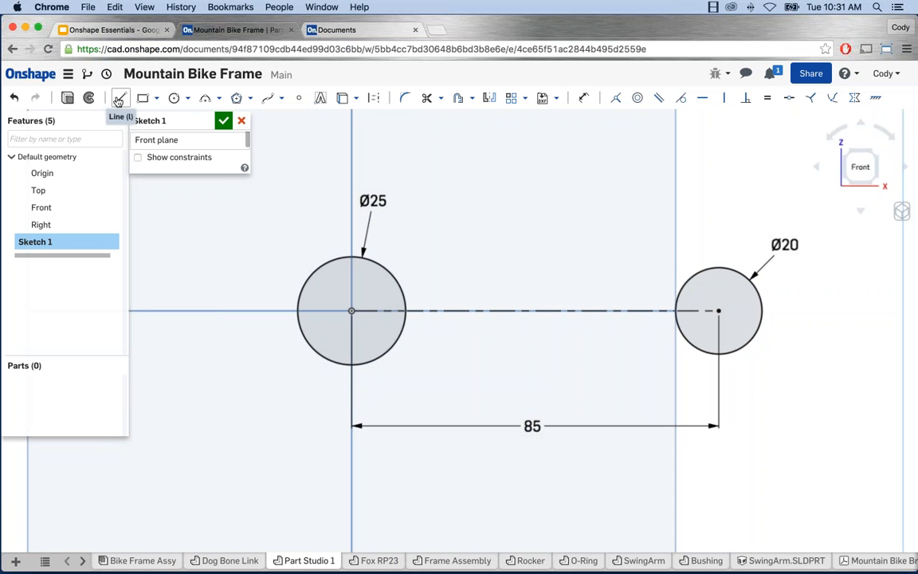
pyautogui.click(118, 98)
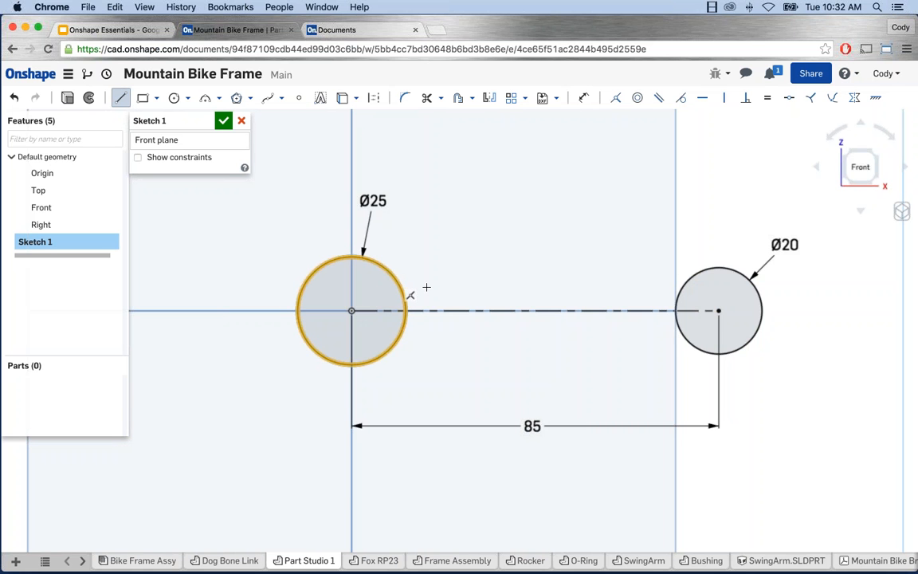
pyautogui.click(398, 285)
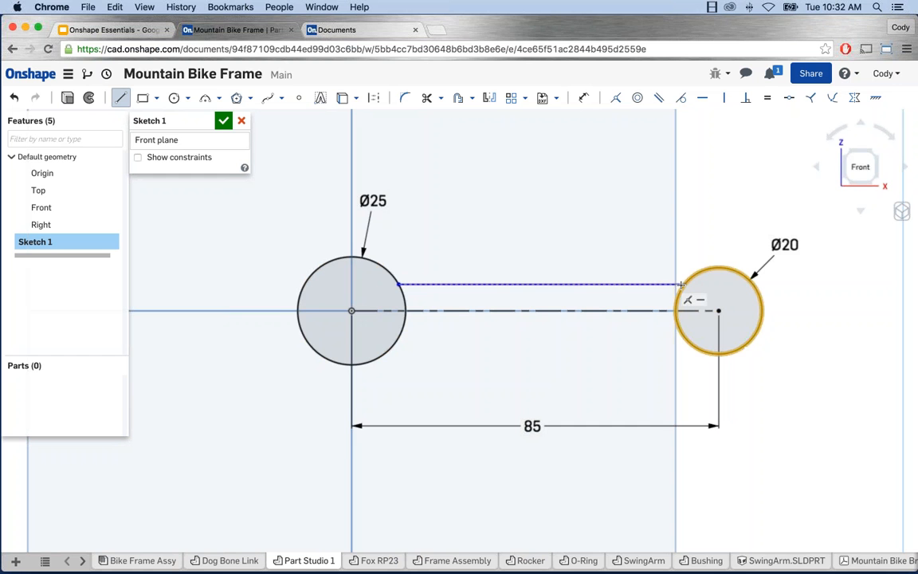
pyautogui.click(681, 284)
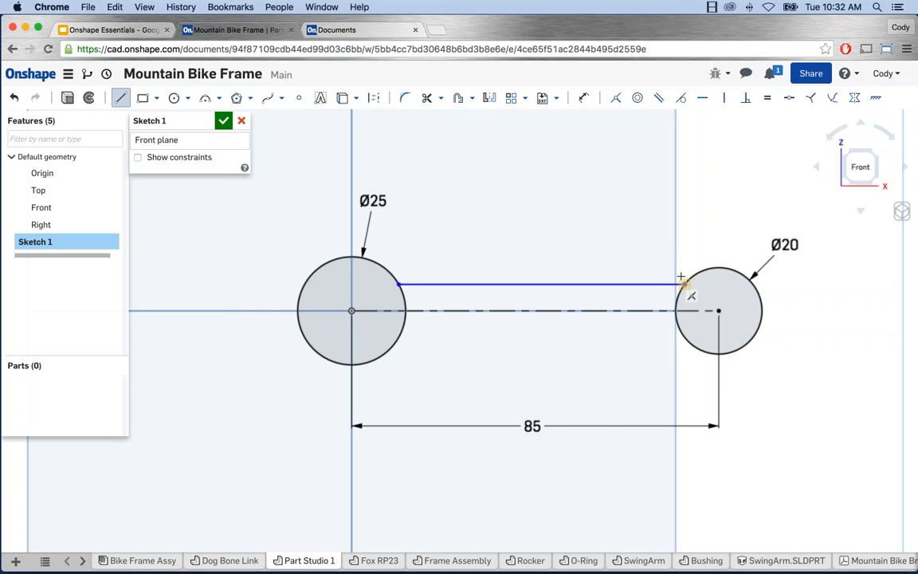
pyautogui.press('Escape')
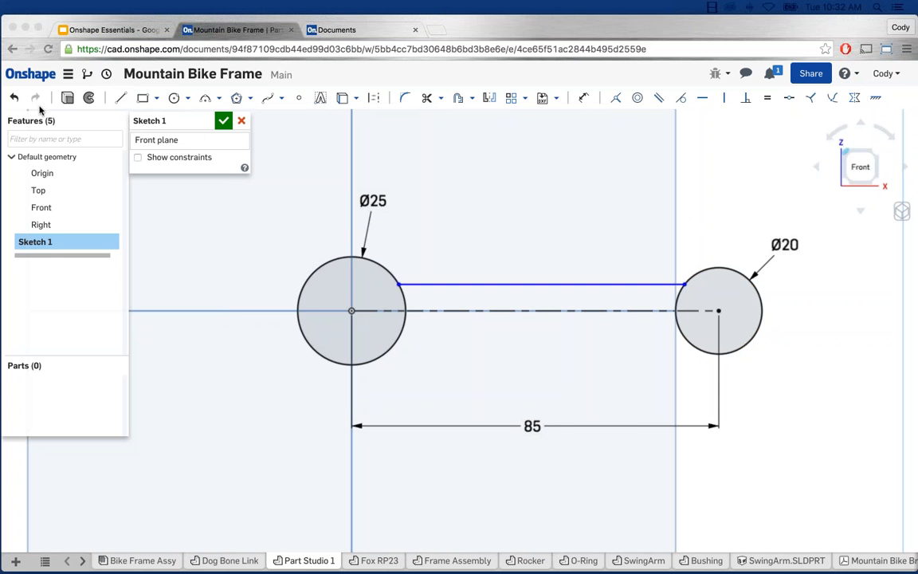
pyautogui.moveTo(14, 97)
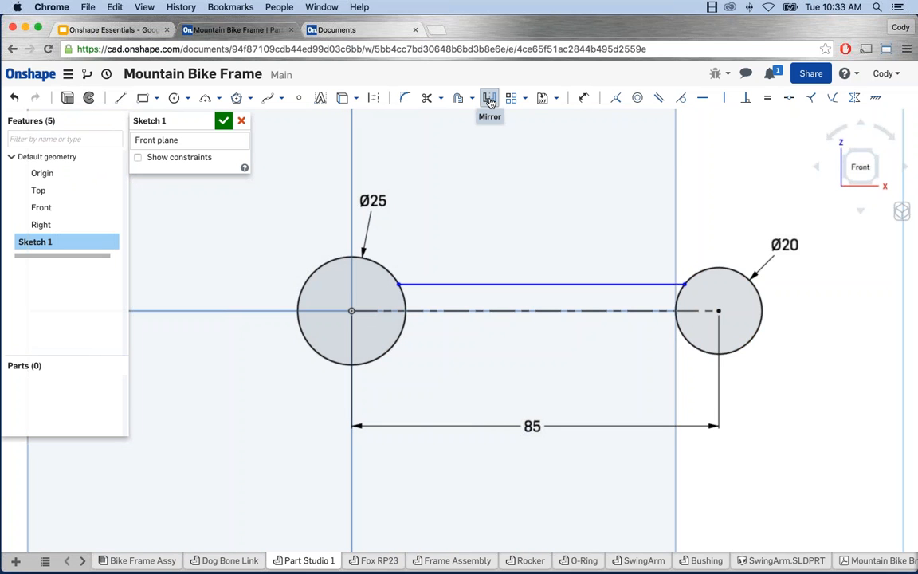
# Step: Mirror the top link line across the construction centreline, then drag an endpoint to narrow the link
pyautogui.click(490, 101)
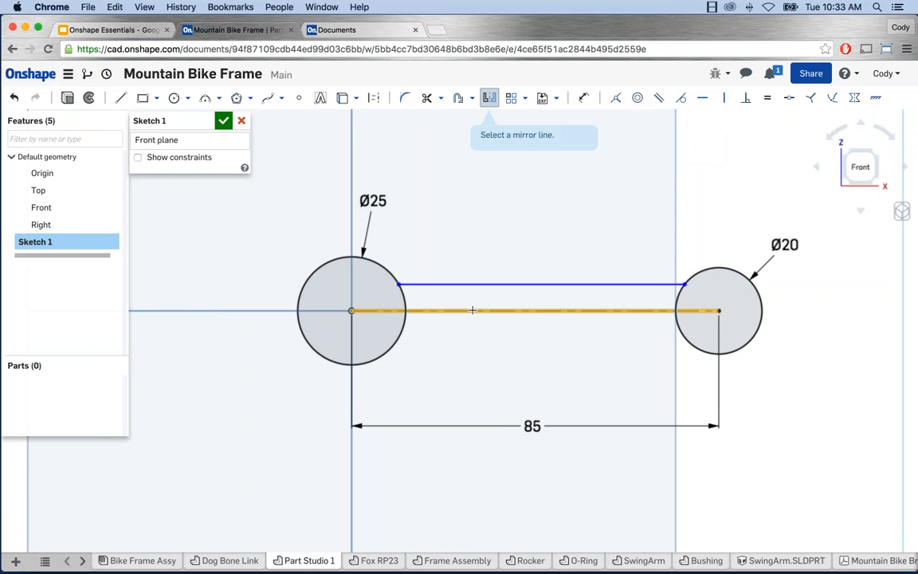
pyautogui.click(472, 310)
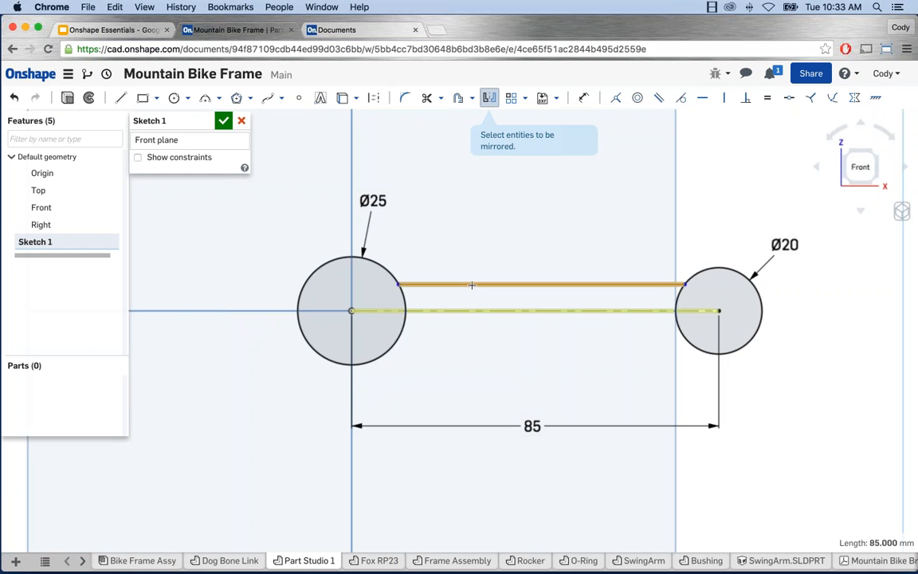
pyautogui.click(471, 285)
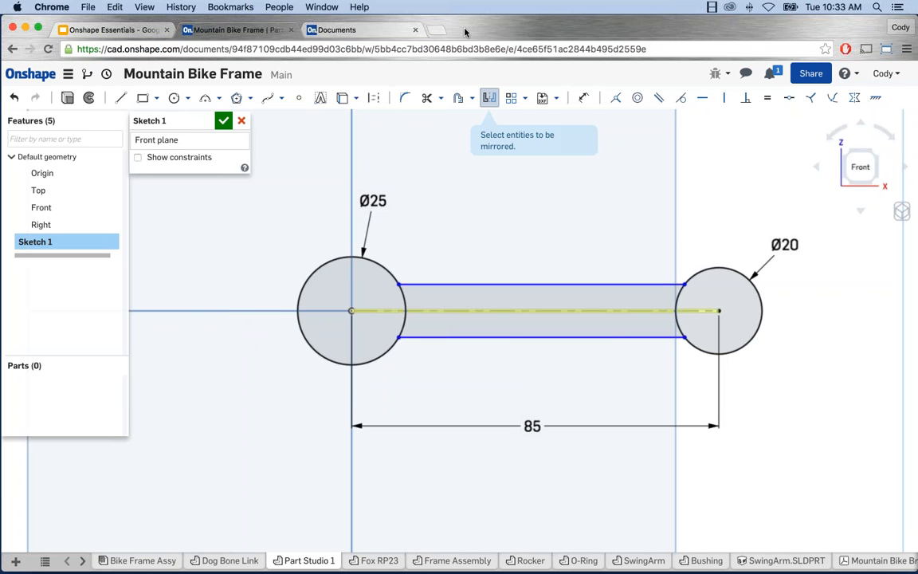
pyautogui.click(489, 97)
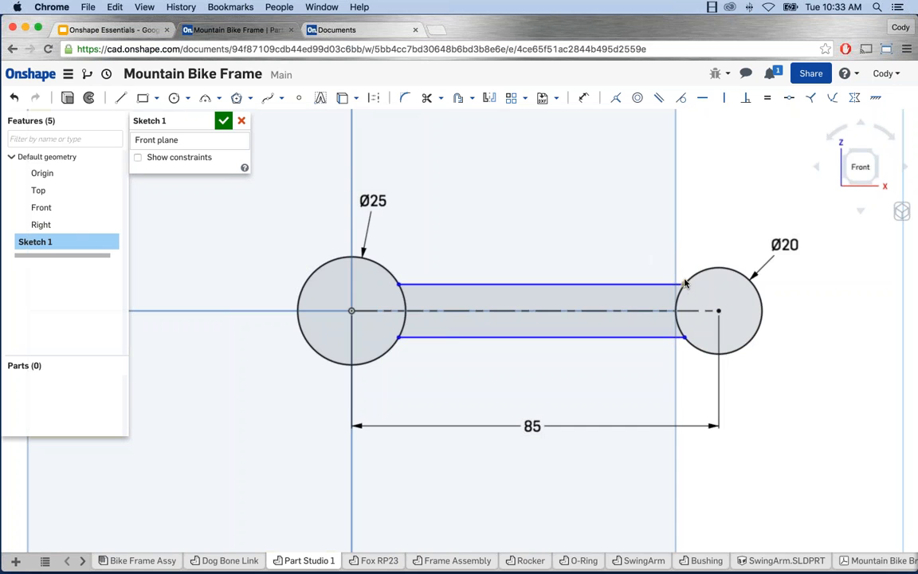
pyautogui.moveTo(685, 285)
pyautogui.mouseDown()
pyautogui.moveTo(692, 262)
pyautogui.moveTo(678, 293)
pyautogui.mouseUp()
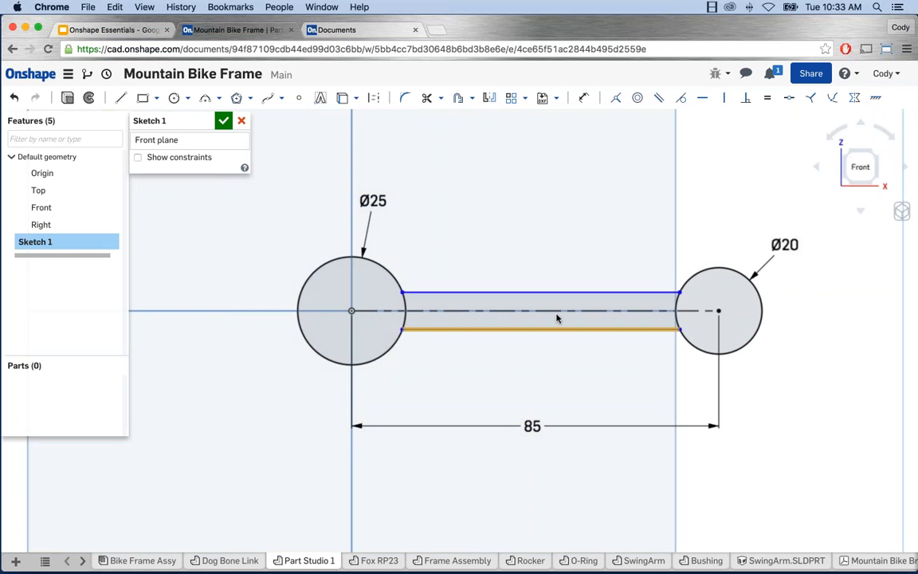
# Step: Dimension the gap between the top and bottom link lines as 16
pyautogui.press('d')
pyautogui.click(510, 293)
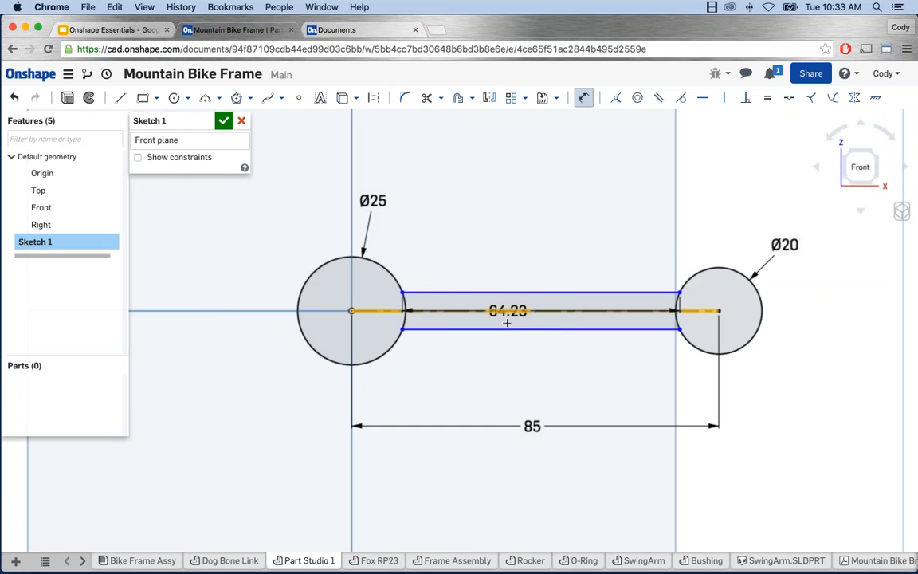
pyautogui.click(504, 328)
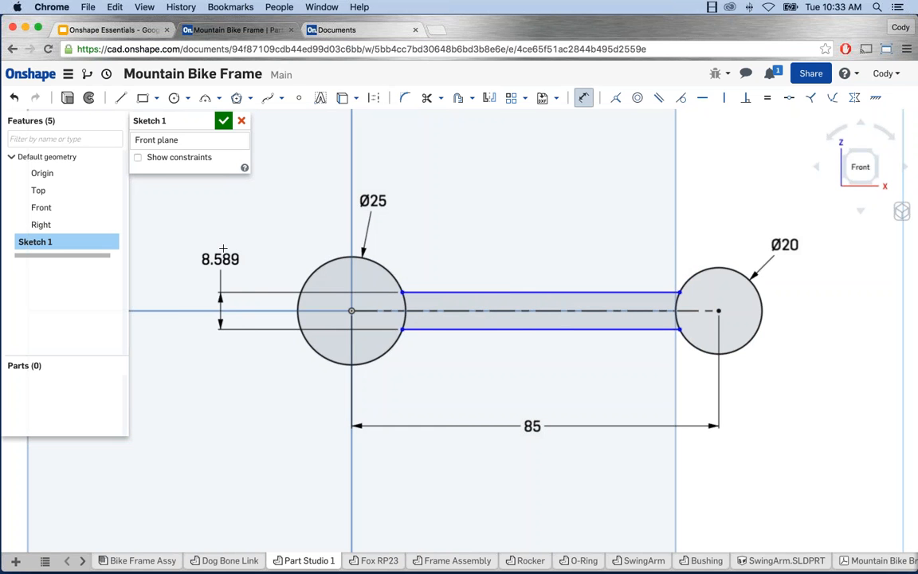
pyautogui.click(224, 248)
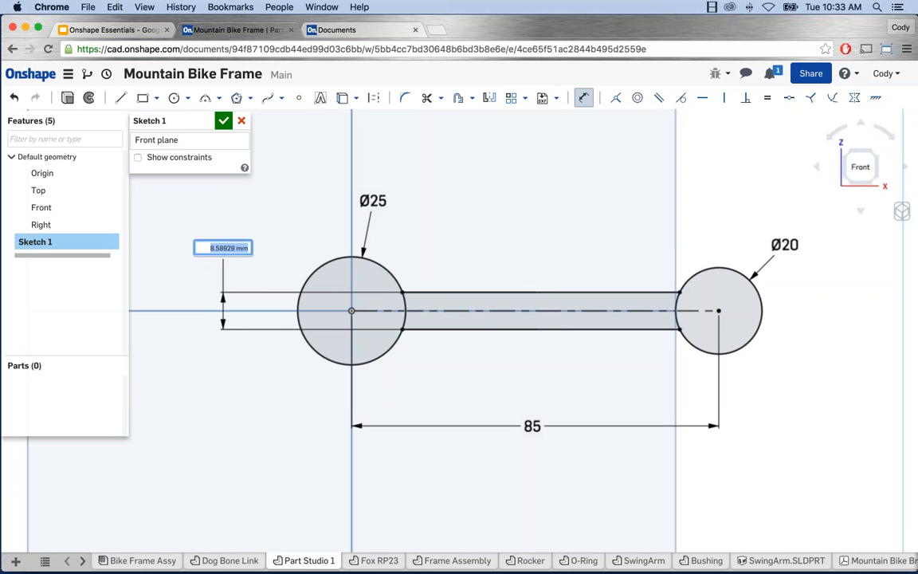
pyautogui.write('16')
pyautogui.press('Return')
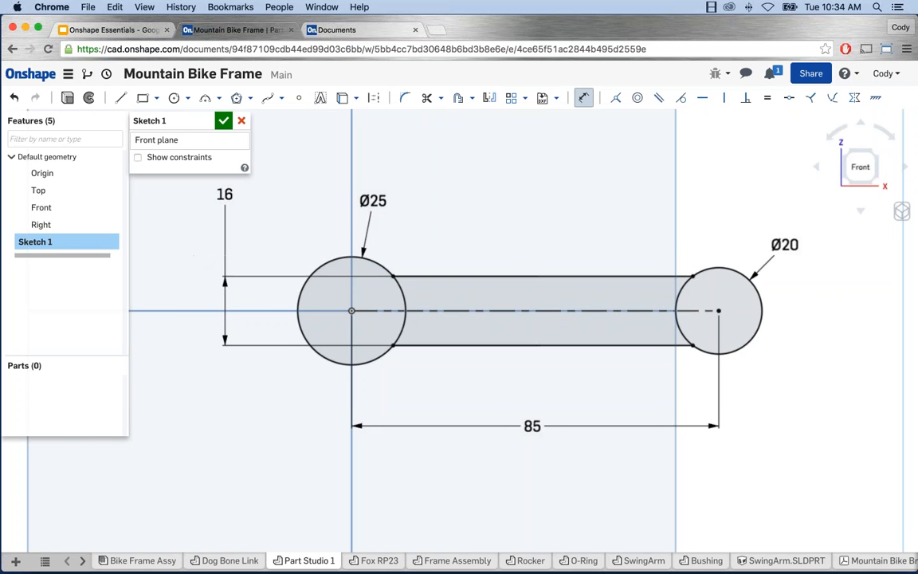
pyautogui.scroll(-3, 260, 236)
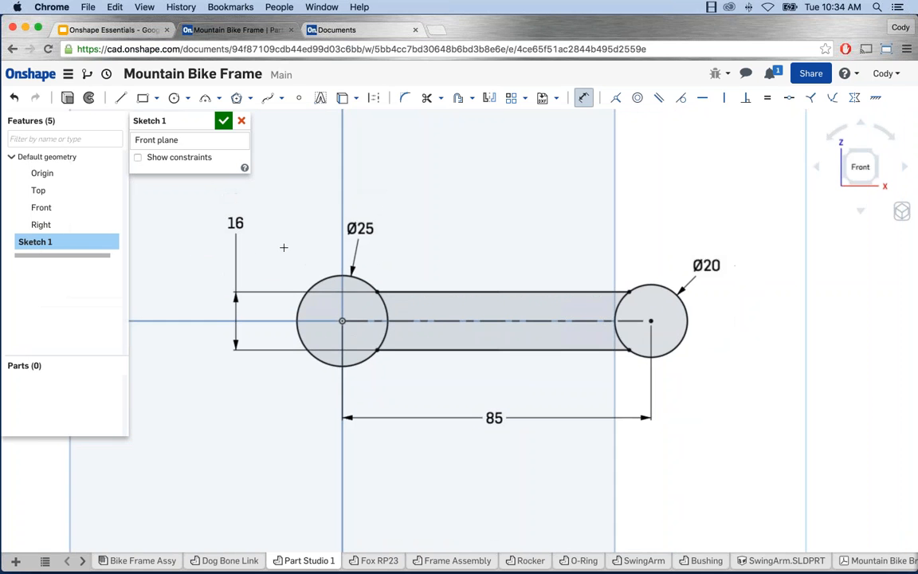
pyautogui.moveTo(283, 247); pyautogui.dragTo(286, 249, button='middle')
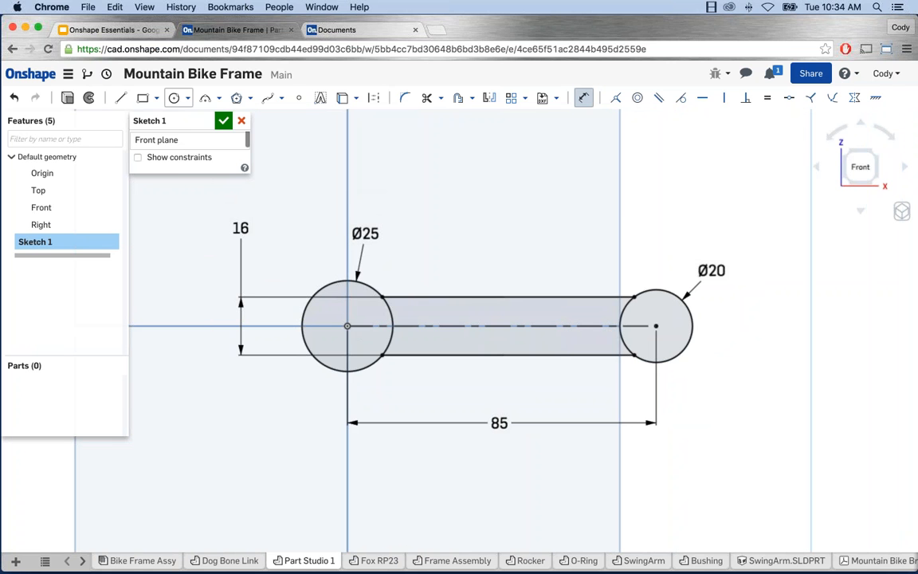
pyautogui.click(172, 98)
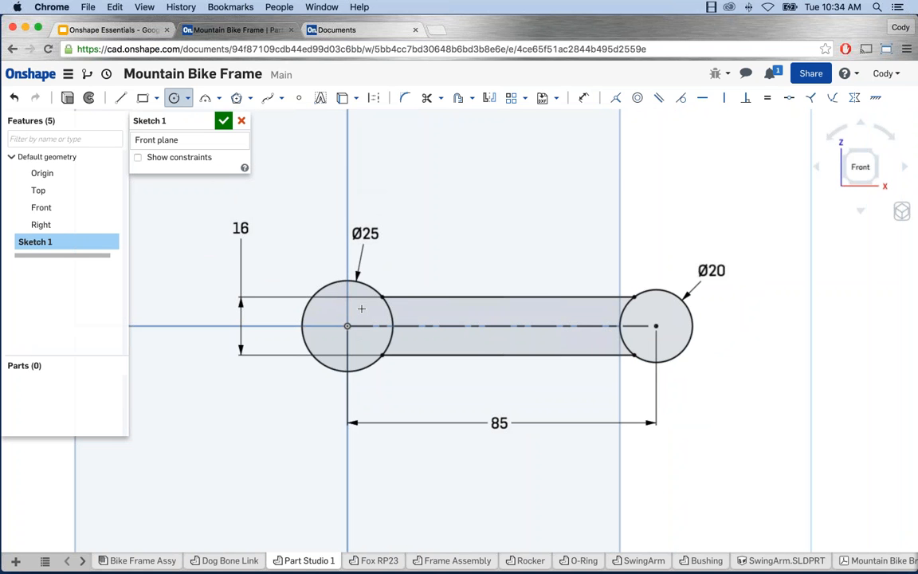
# Step: Draw a small circle above the Ø25 circle and another above the Ø20 circle
pyautogui.click(283, 208)
pyautogui.click(302, 211)
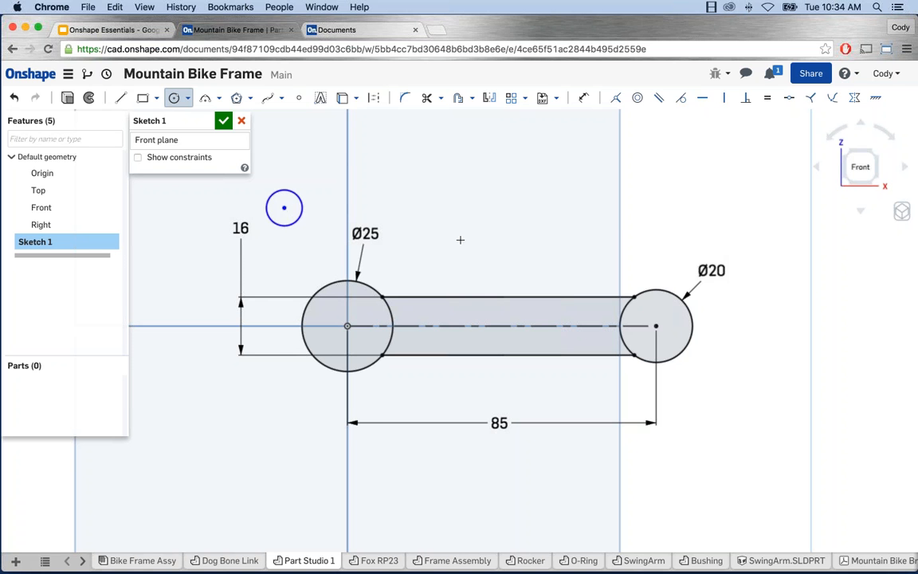
pyautogui.click(673, 210)
pyautogui.click(663, 226)
pyautogui.press('Escape')
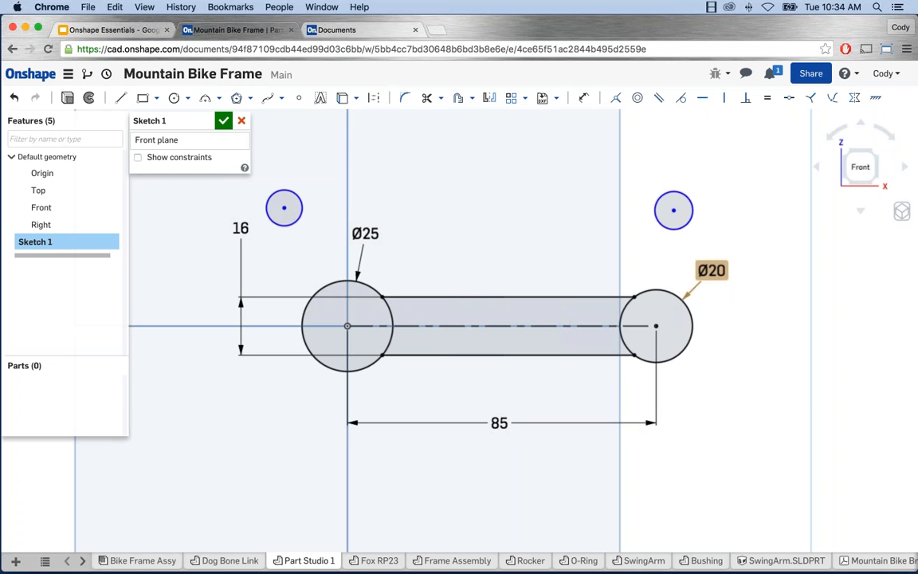
# Step: Open the Ø20 dimension's context menu twice, dismissing it each time without changes
pyautogui.rightClick(711, 271)
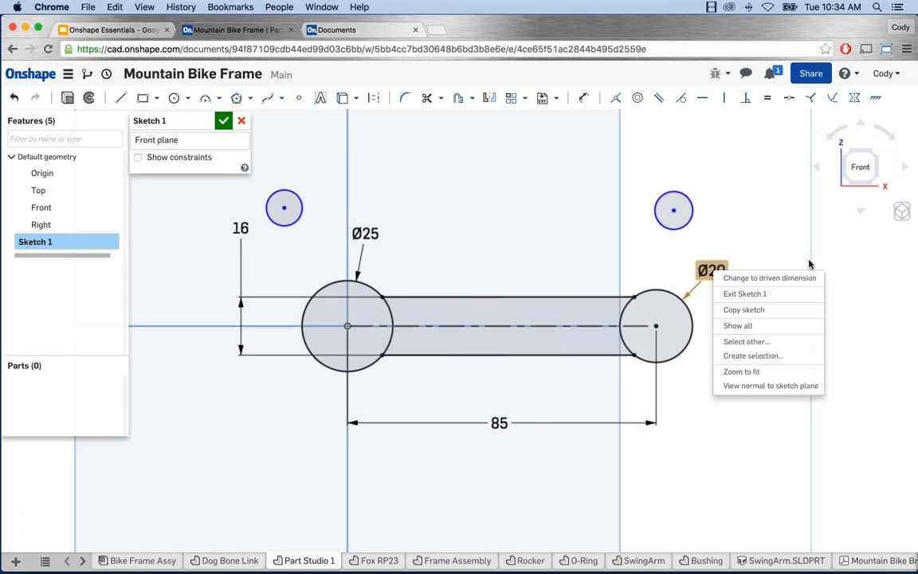
pyautogui.click(858, 285)
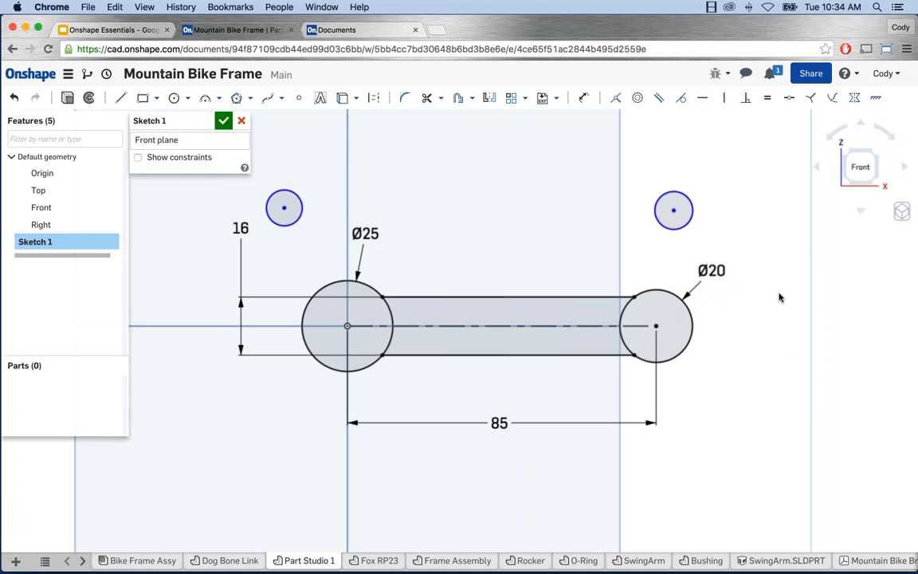
pyautogui.rightClick(712, 271)
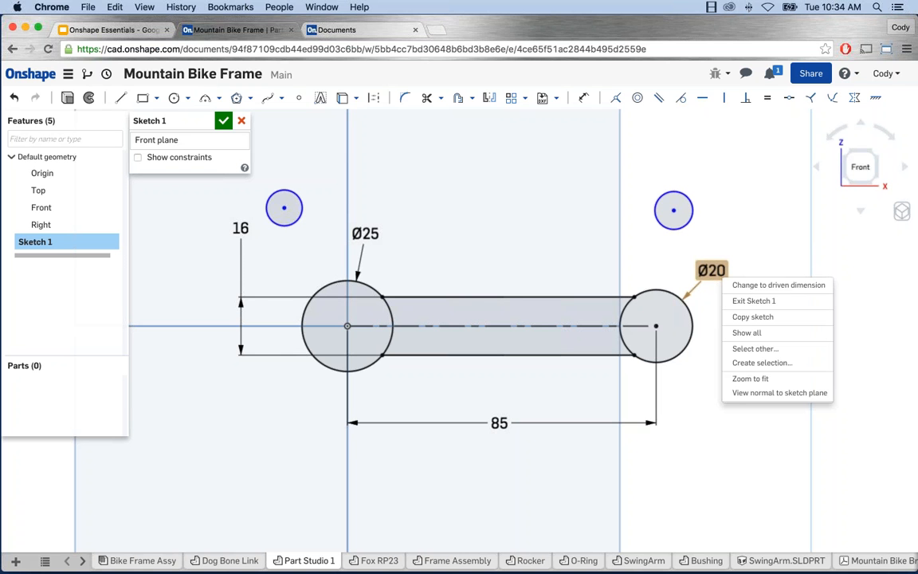
pyautogui.click(804, 256)
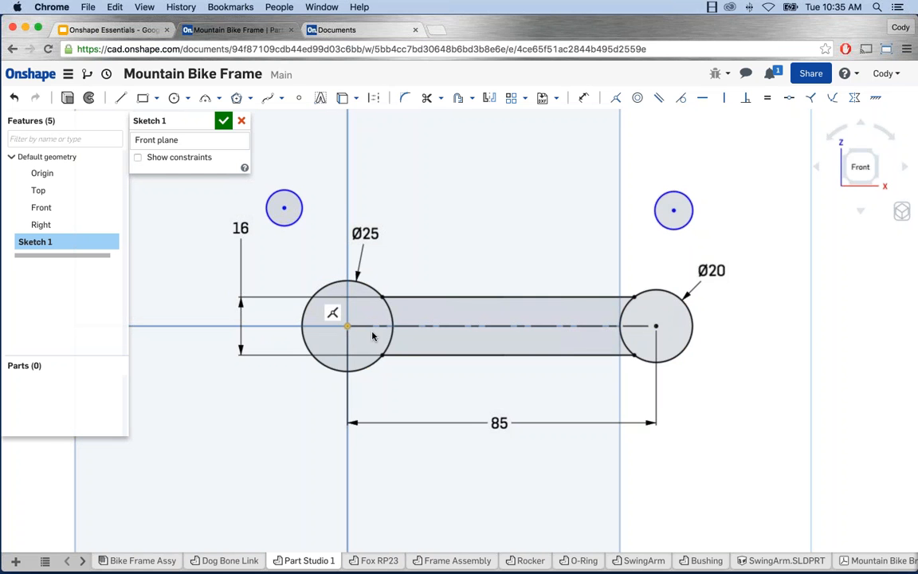
pyautogui.click(693, 327)
pyautogui.press('q')
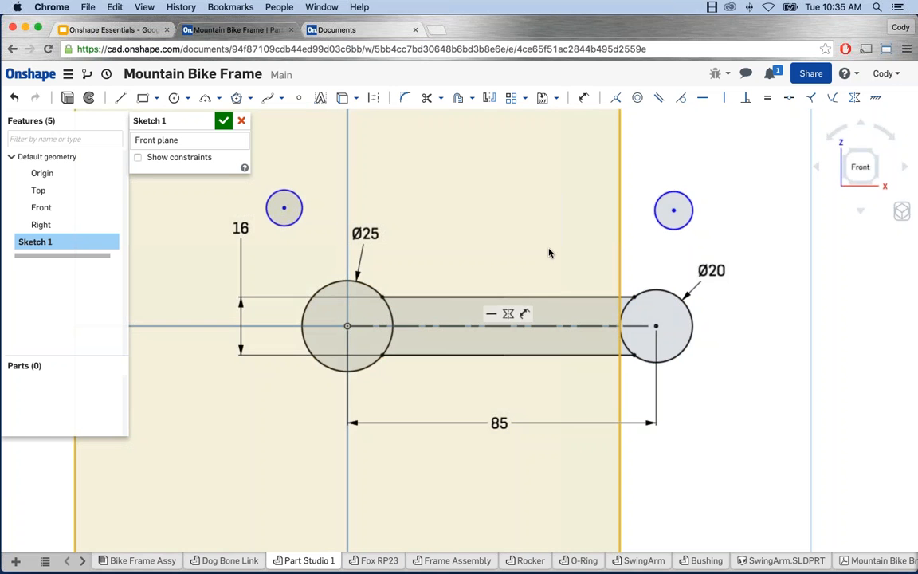
pyautogui.click(138, 158)
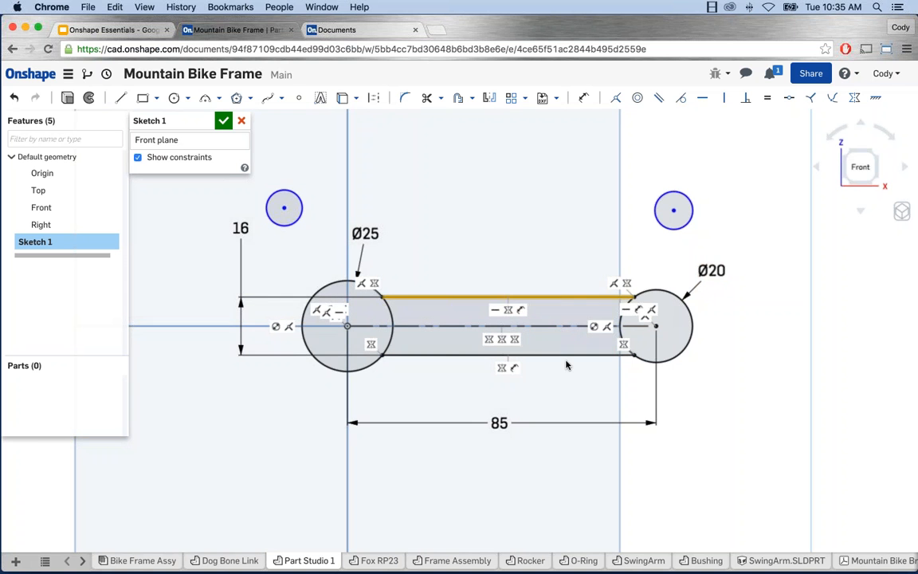
pyautogui.click(148, 157)
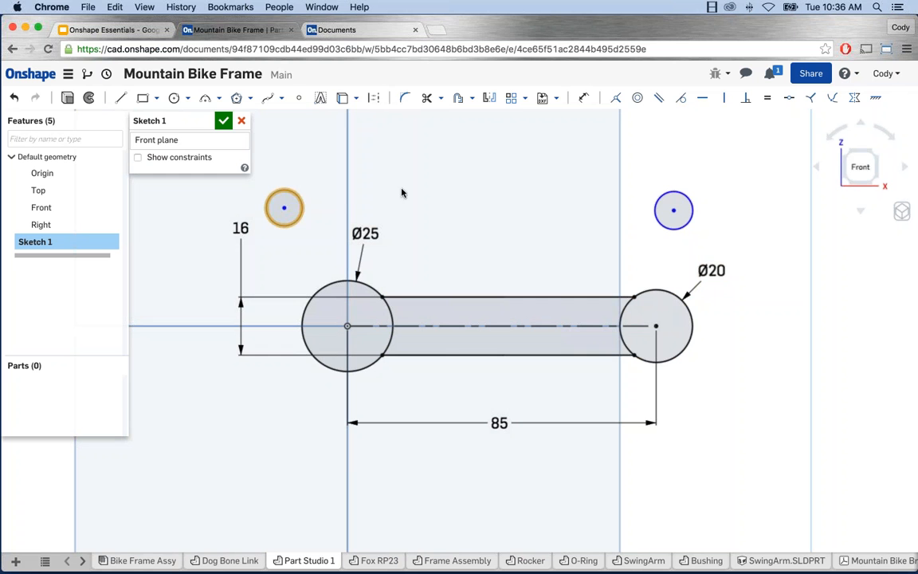
# Step: Constrain the two small circles equal and drag them smaller together
pyautogui.press('u')
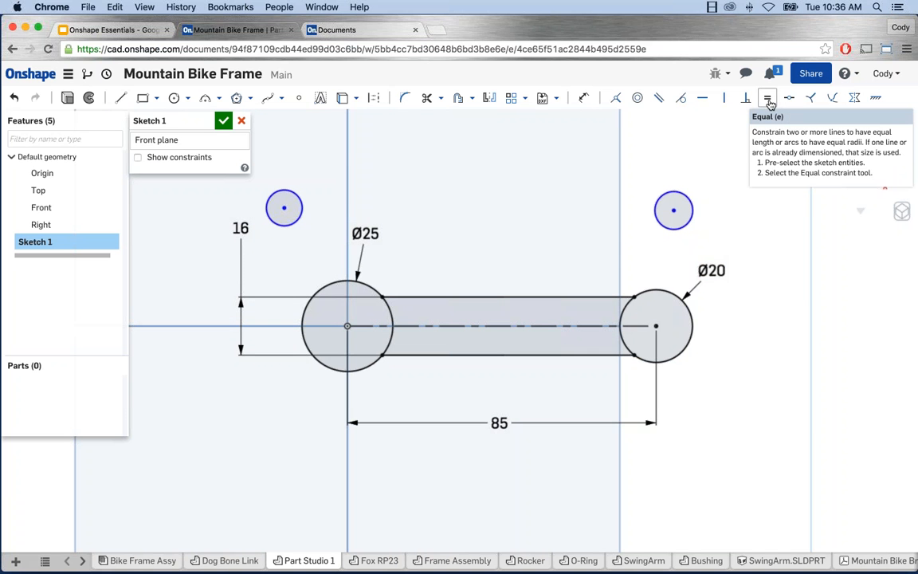
pyautogui.click(665, 199)
pyautogui.click(295, 195)
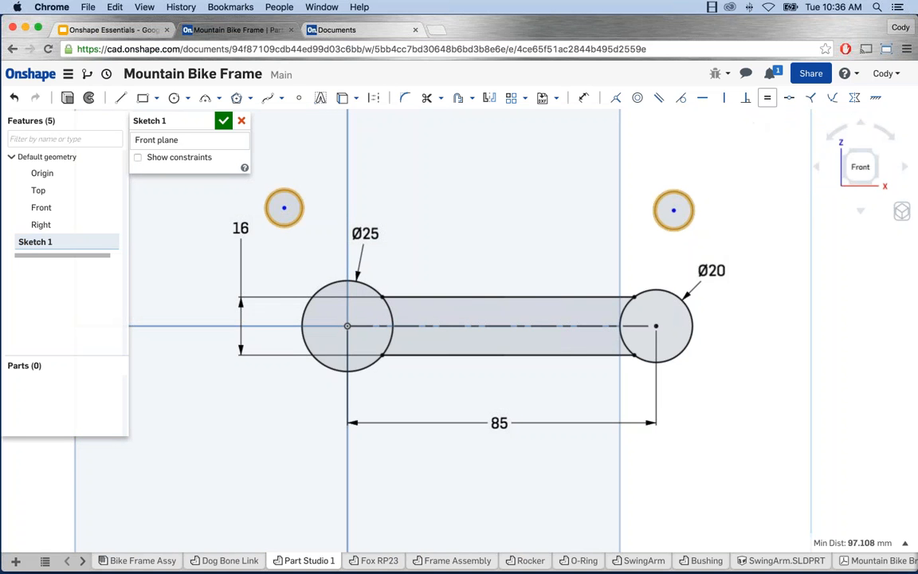
pyautogui.click(768, 97)
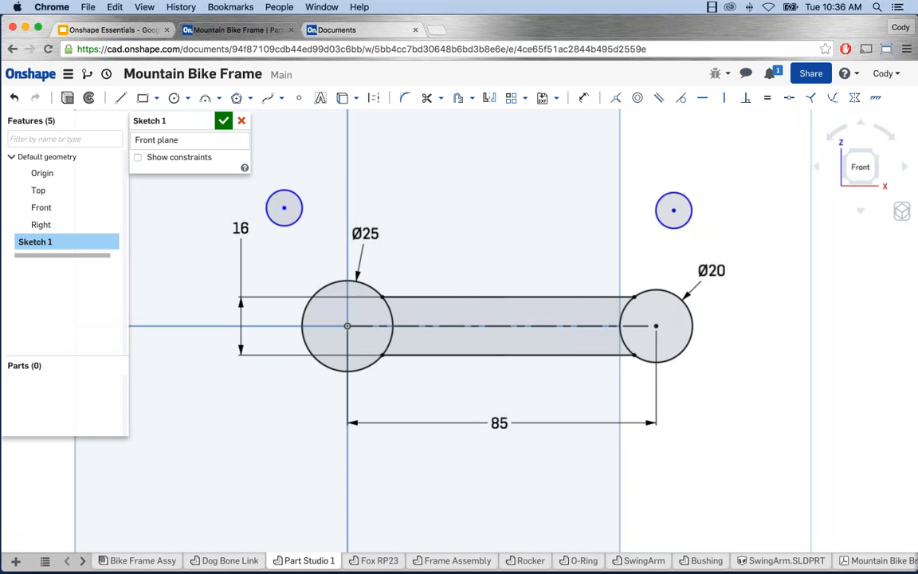
pyautogui.moveTo(682, 227)
pyautogui.mouseDown()
pyautogui.moveTo(671, 244)
pyautogui.moveTo(673, 229)
pyautogui.mouseUp()
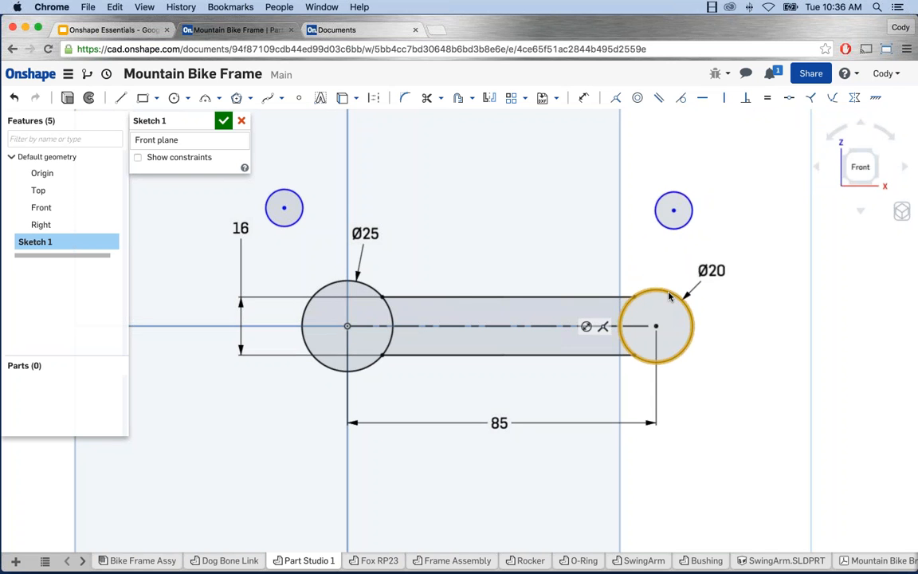
pyautogui.click(677, 227)
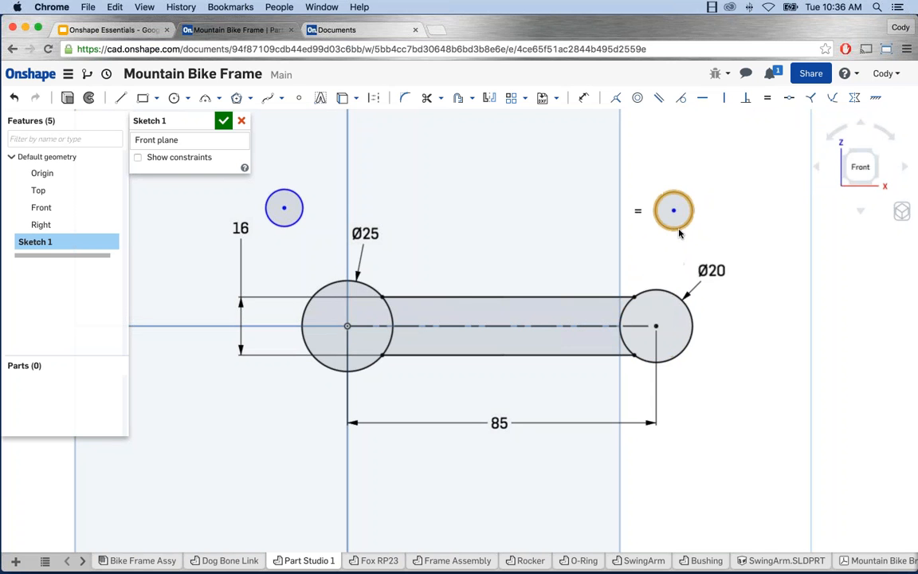
pyautogui.click(661, 301)
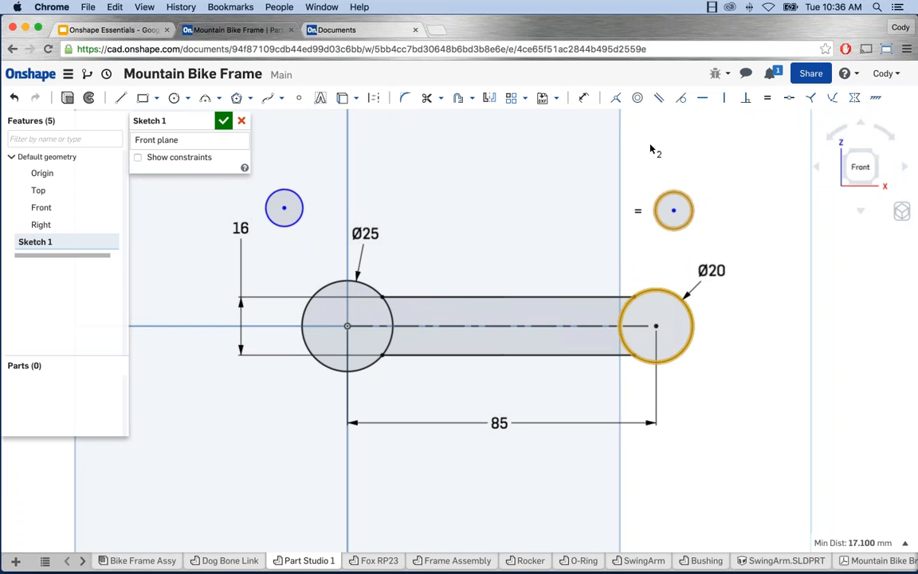
# Step: Make each small circle concentric with its Ø20 or Ø25 end circle
pyautogui.click(638, 98)
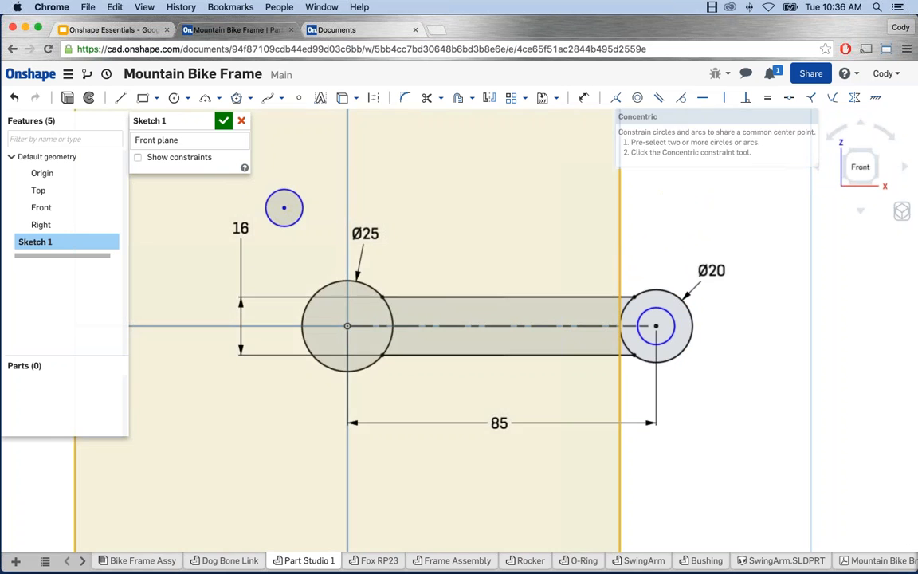
pyautogui.click(289, 227)
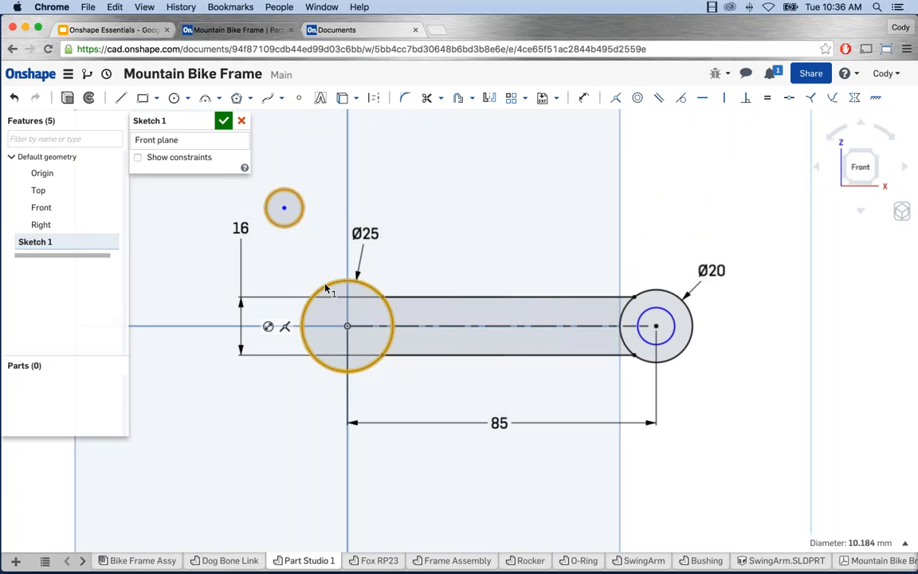
pyautogui.click(325, 289)
pyautogui.click(637, 99)
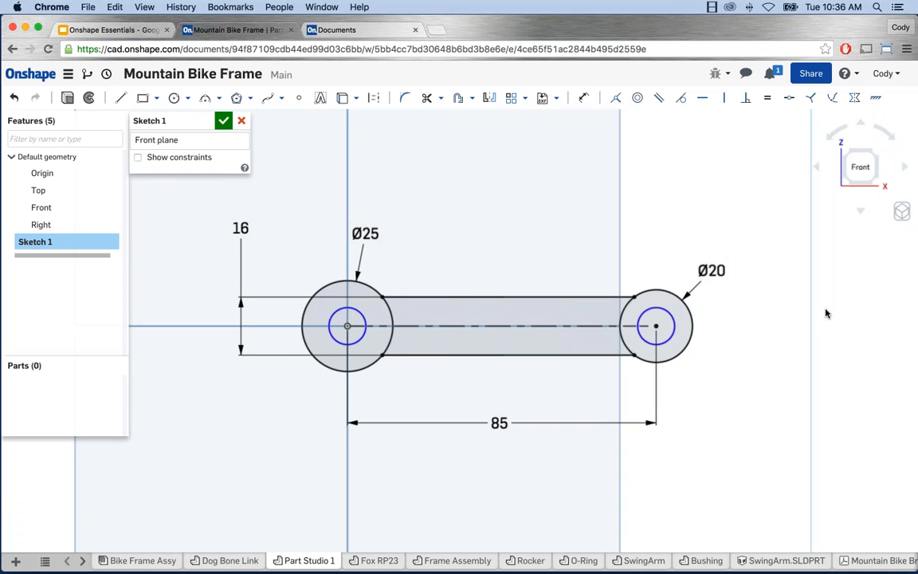
# Step: Dimension the right inner circle's diameter as 12
pyautogui.press('d')
pyautogui.click(673, 320)
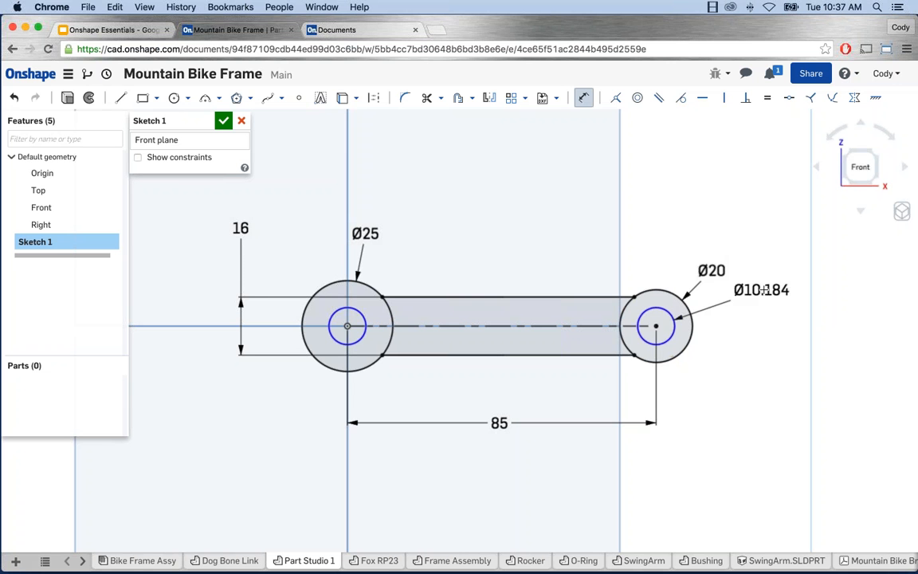
pyautogui.click(763, 290)
pyautogui.write('12')
pyautogui.press('Return')
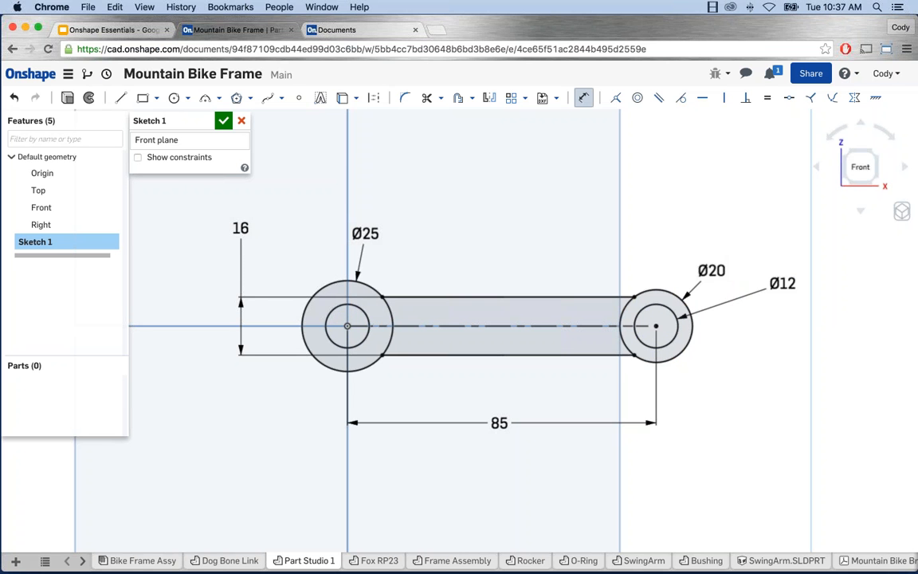
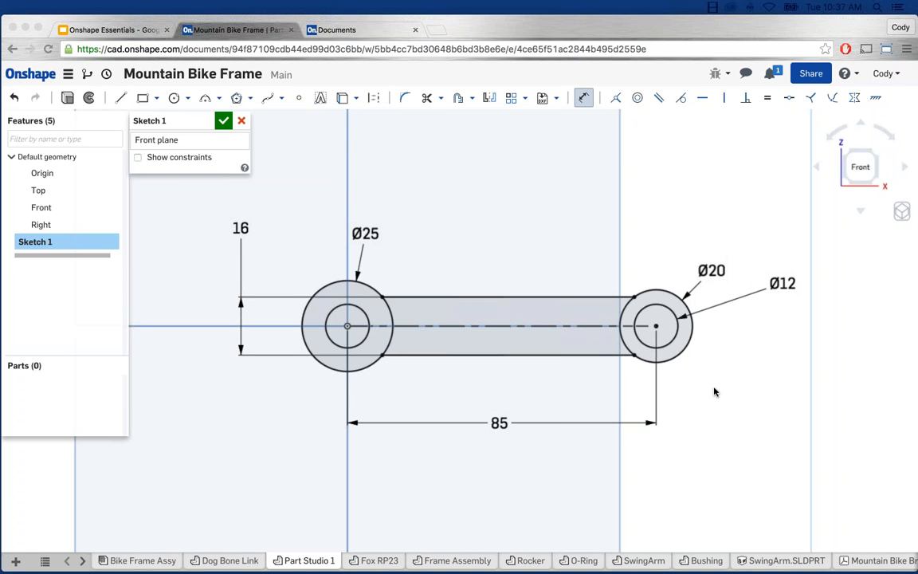
# Step: Extrude the dog-bone sketch 25 mm Blind as a new solid, keeping the original direction
pyautogui.click(67, 99)
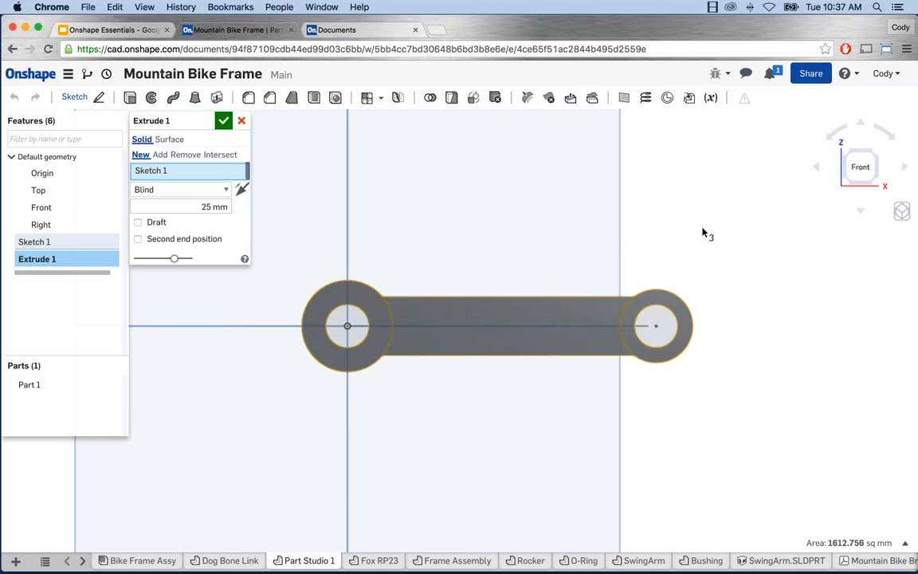
pyautogui.moveTo(709, 227)
pyautogui.mouseDown(button='right')
pyautogui.moveTo(678, 255)
pyautogui.moveTo(652, 230)
pyautogui.moveTo(550, 271)
pyautogui.mouseUp(button='right')
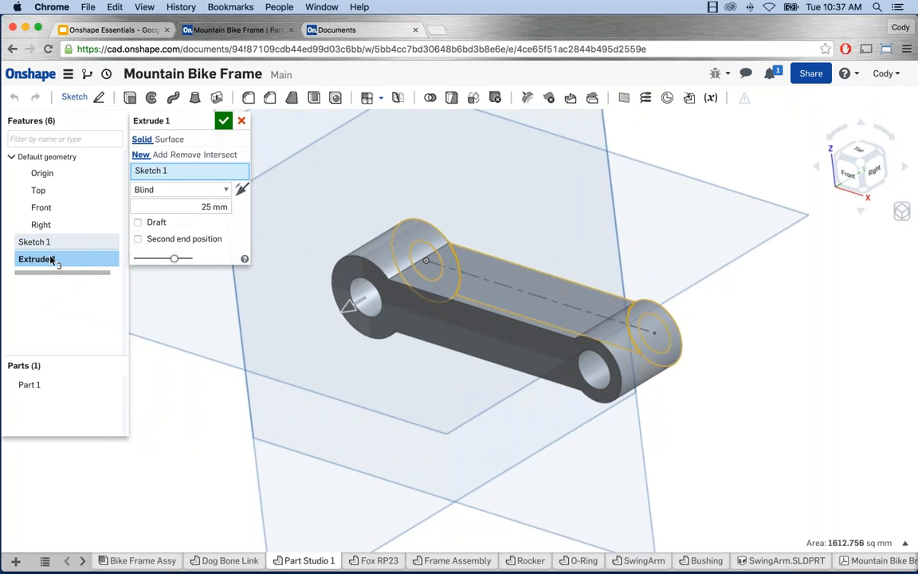
pyautogui.click(242, 190)
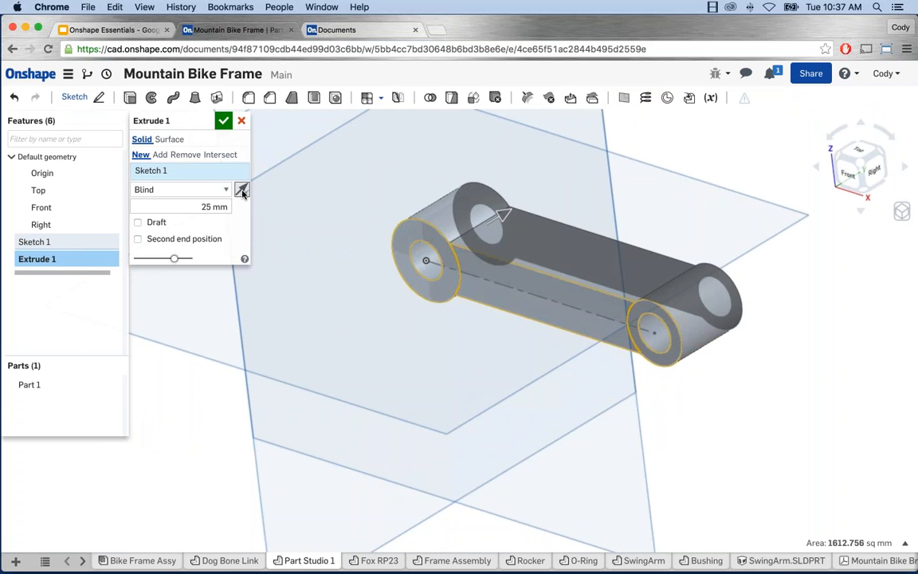
pyautogui.click(242, 189)
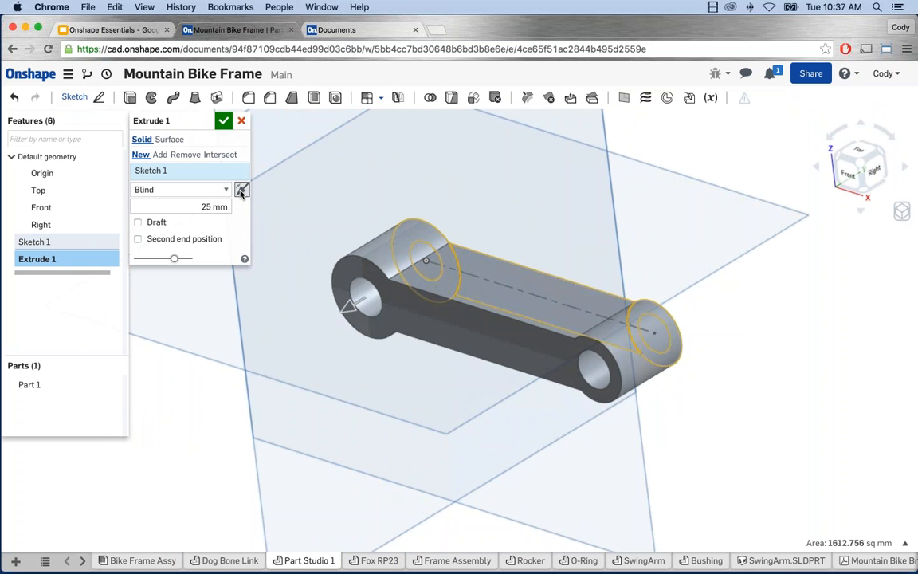
pyautogui.click(207, 191)
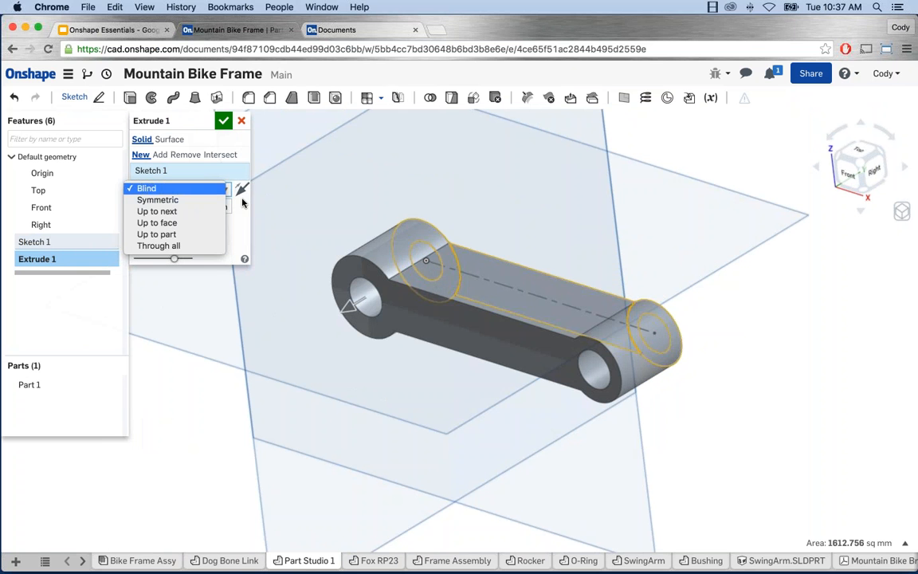
pyautogui.click(209, 189)
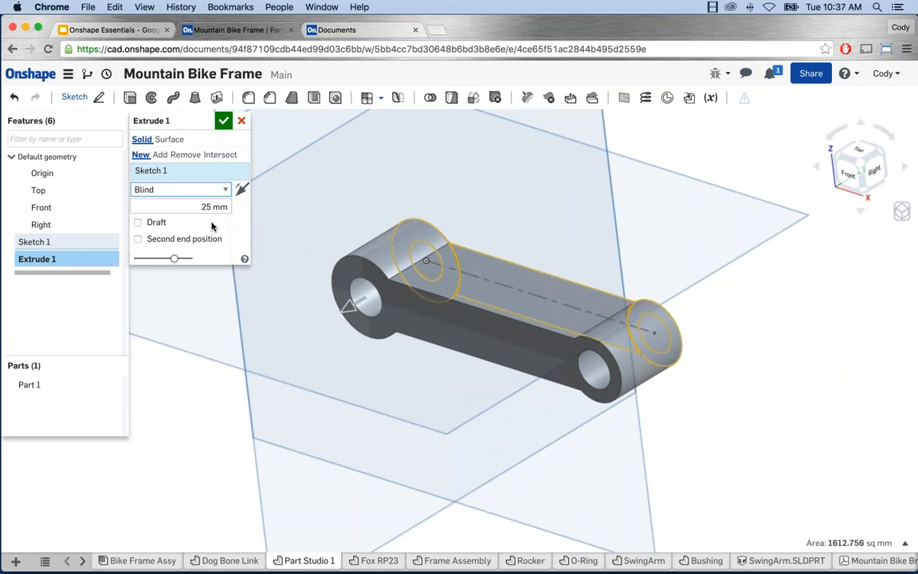
pyautogui.click(221, 206)
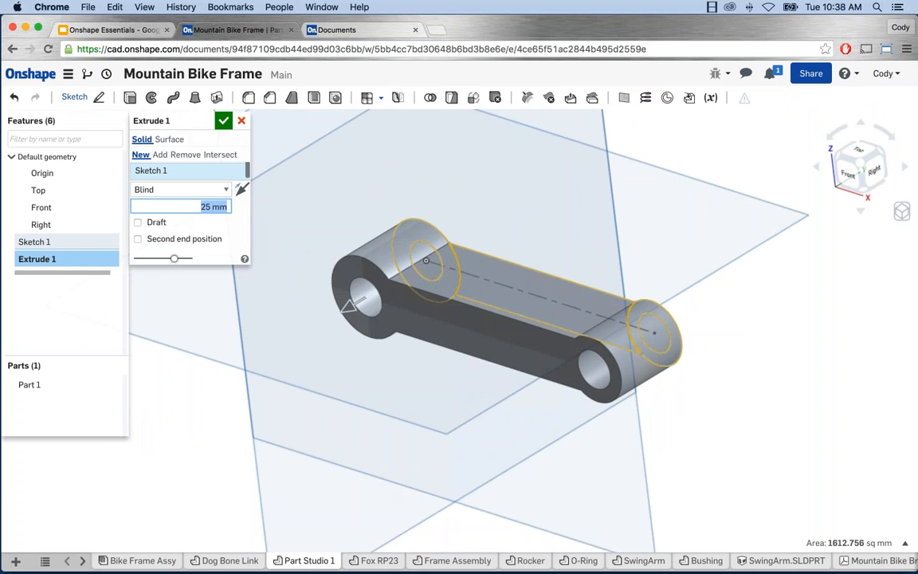
pyautogui.click(224, 121)
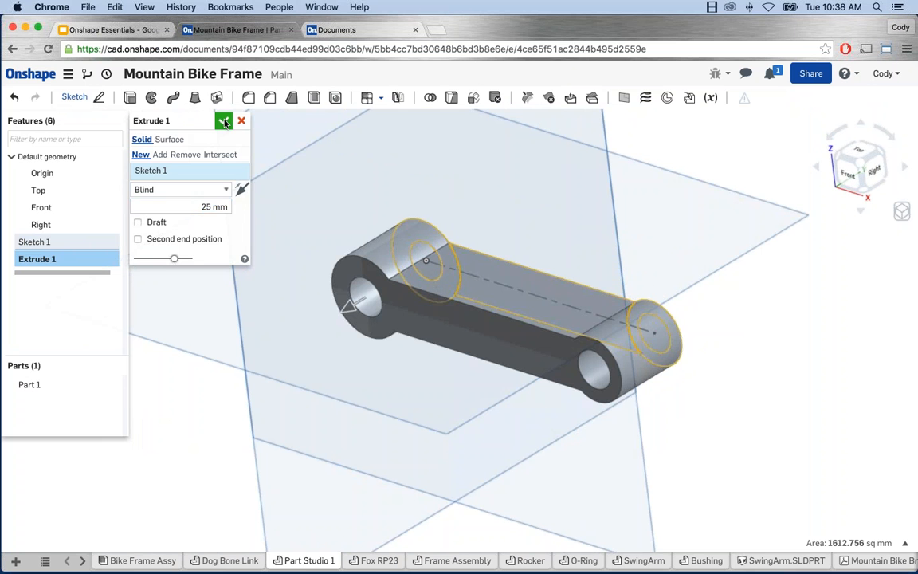
# Step: Measure the 85 mm spacing between the two holes and the 12 mm hole diameter
pyautogui.moveTo(435, 250); pyautogui.dragTo(697, 311, button='right')
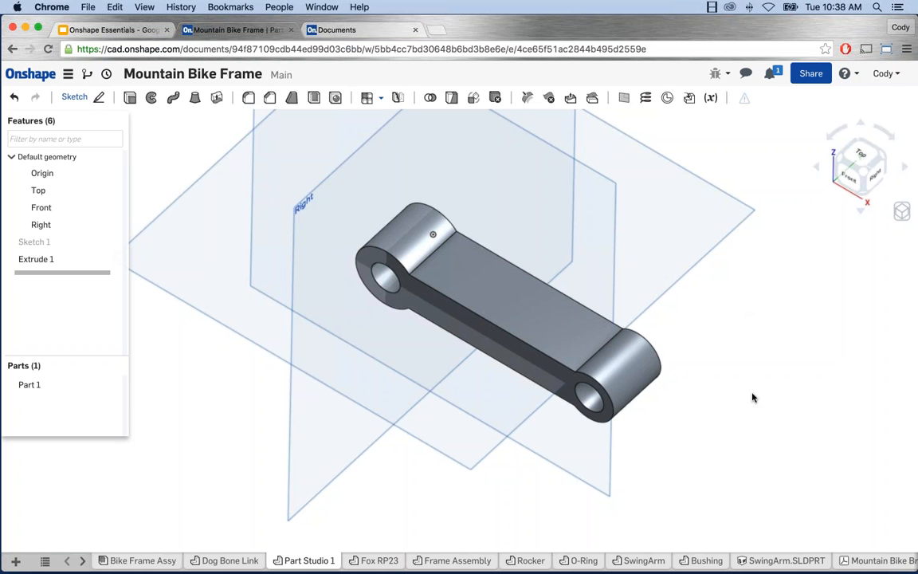
pyautogui.click(390, 274)
pyautogui.click(589, 395)
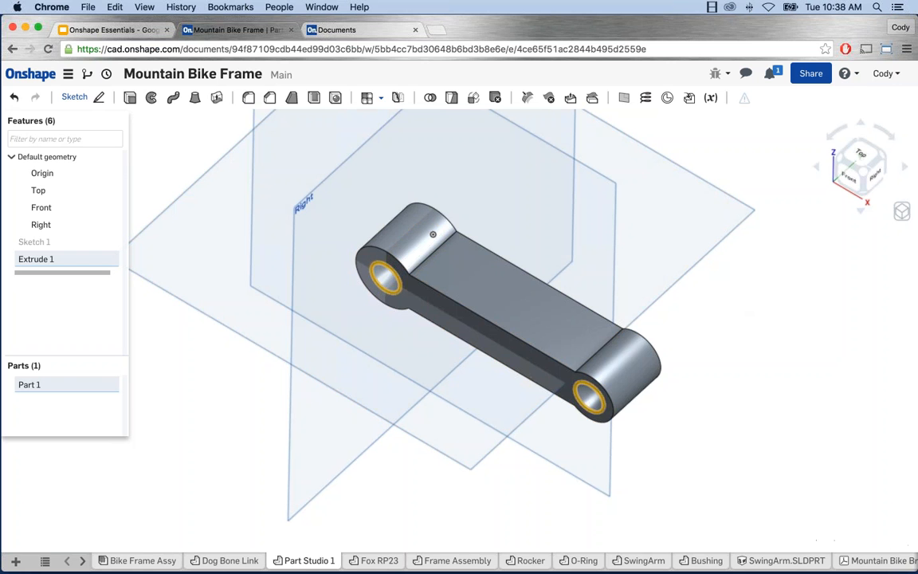
pyautogui.moveTo(849, 543)
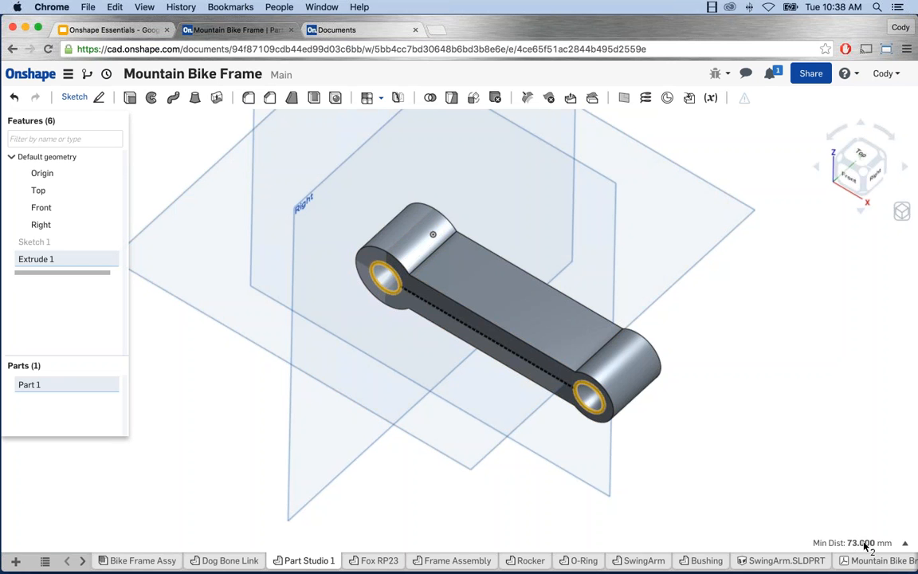
pyautogui.click(867, 543)
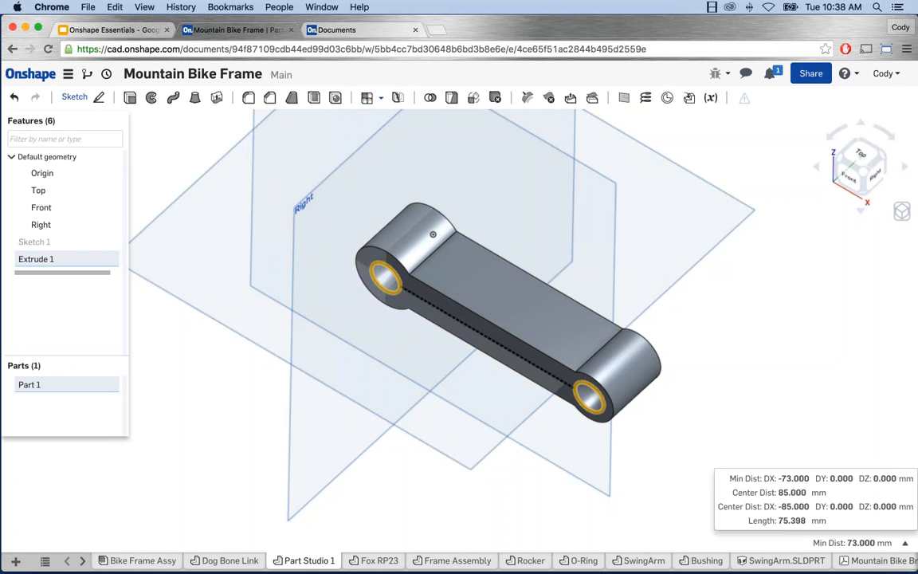
pyautogui.click(739, 432)
pyautogui.click(597, 390)
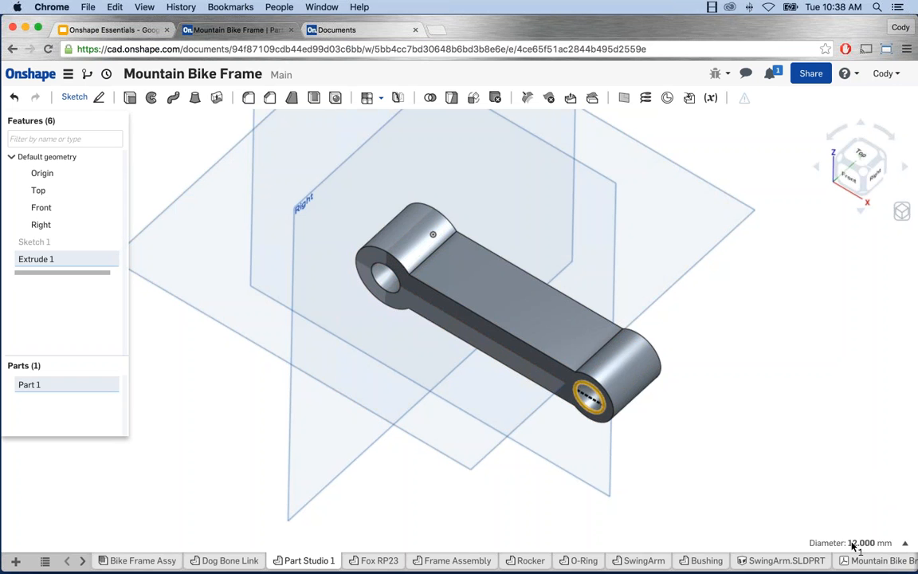
pyautogui.click(750, 448)
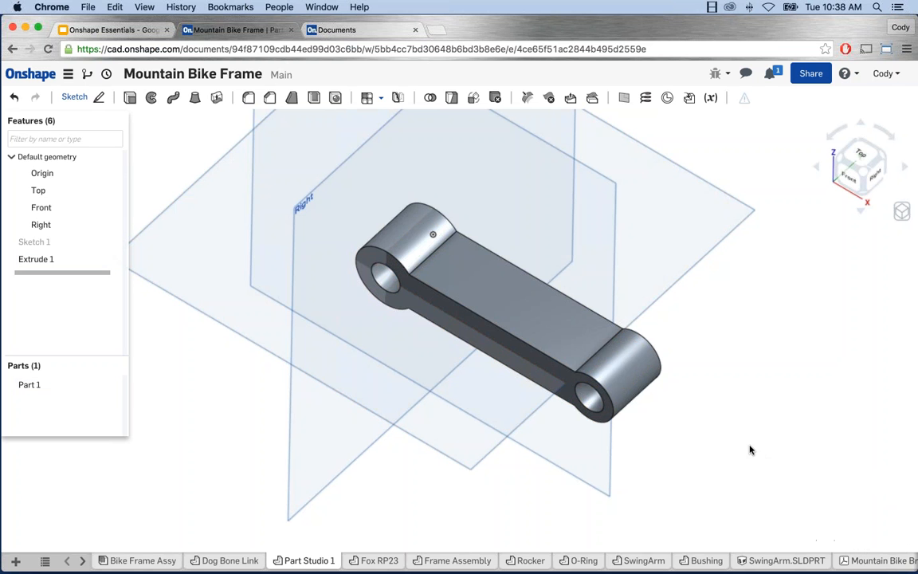
# Step: Check the top face area and the end edge's 25 mm thickness
pyautogui.click(462, 286)
pyautogui.click(701, 278)
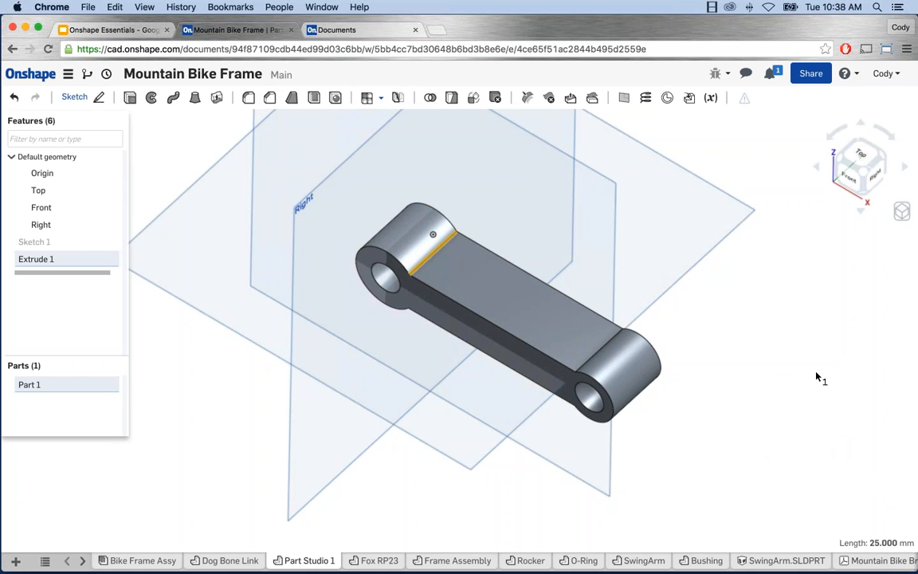
pyautogui.click(749, 370)
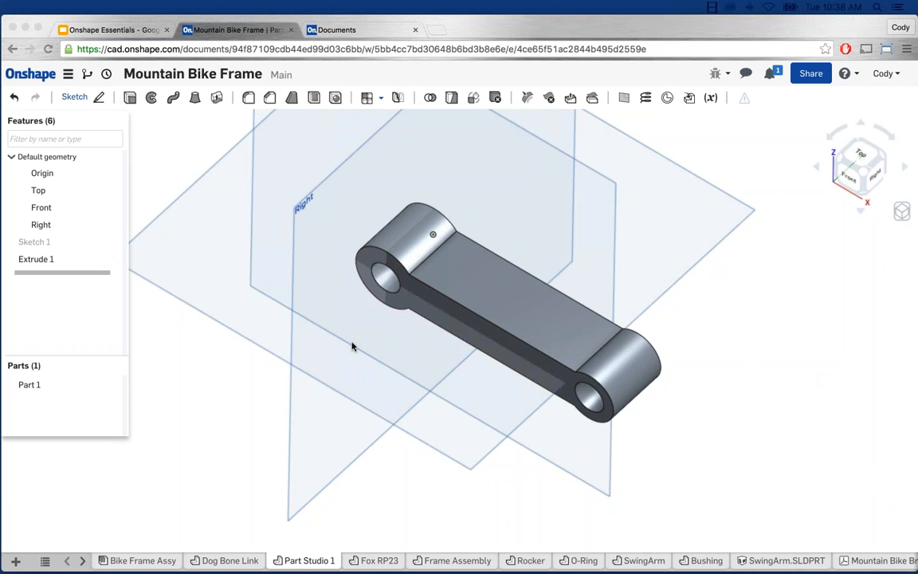
pyautogui.click(93, 279)
pyautogui.rightClick(37, 241)
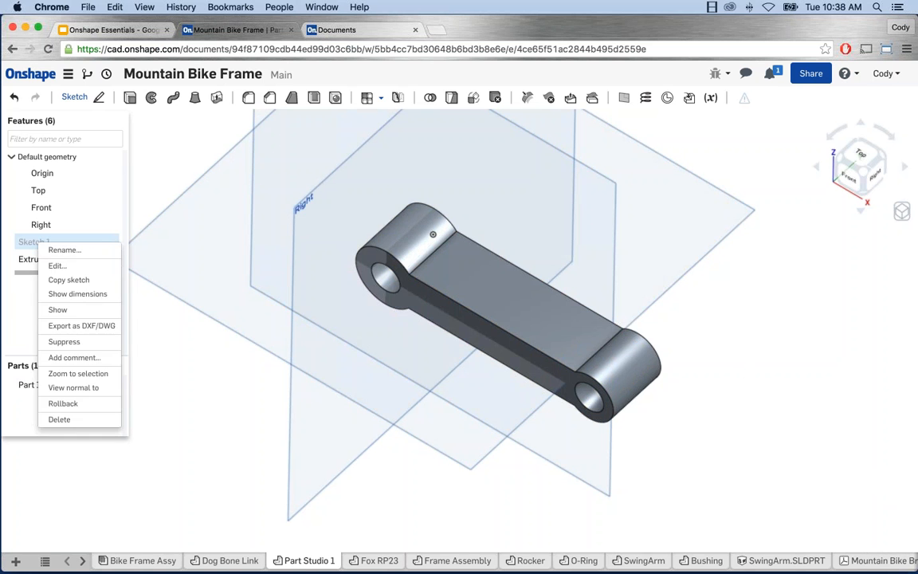
pyautogui.click(163, 384)
pyautogui.moveTo(492, 319); pyautogui.dragTo(459, 327, button='middle')
pyautogui.rightClick(36, 243)
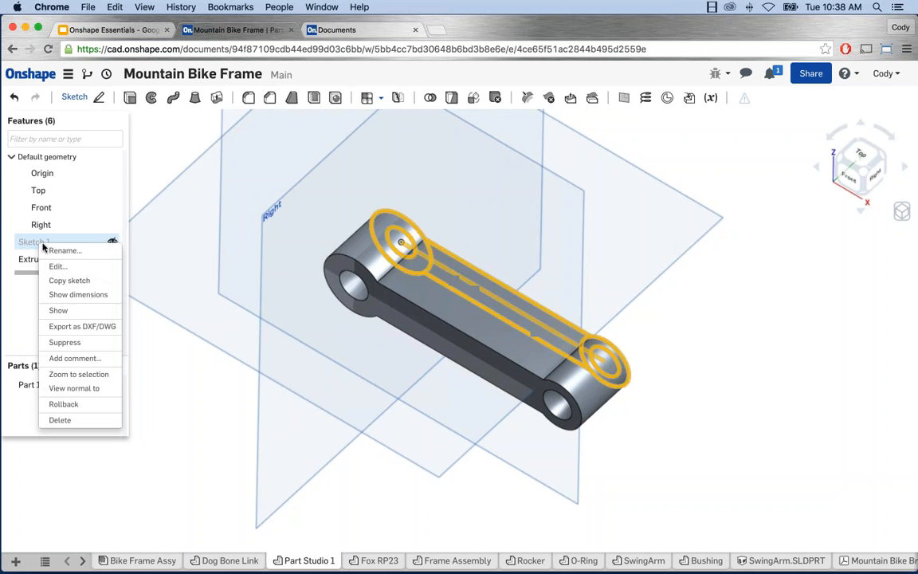
pyautogui.click(82, 267)
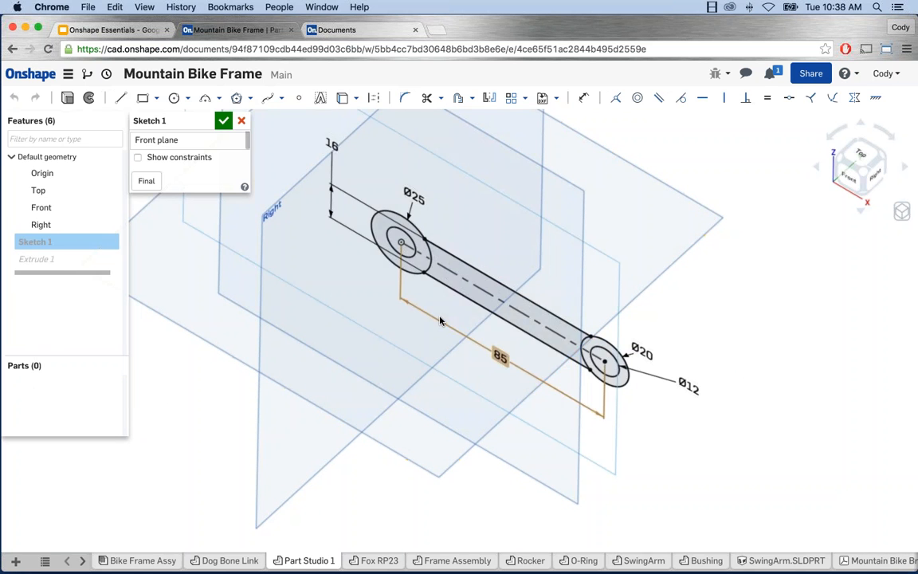
pyautogui.press('n')
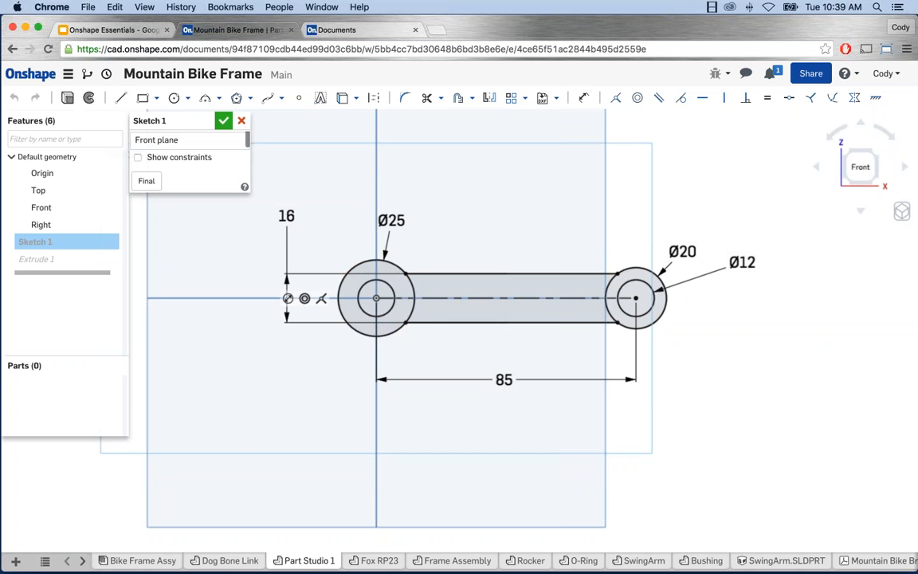
pyautogui.click(223, 120)
pyautogui.moveTo(419, 212); pyautogui.dragTo(505, 309, button='right')
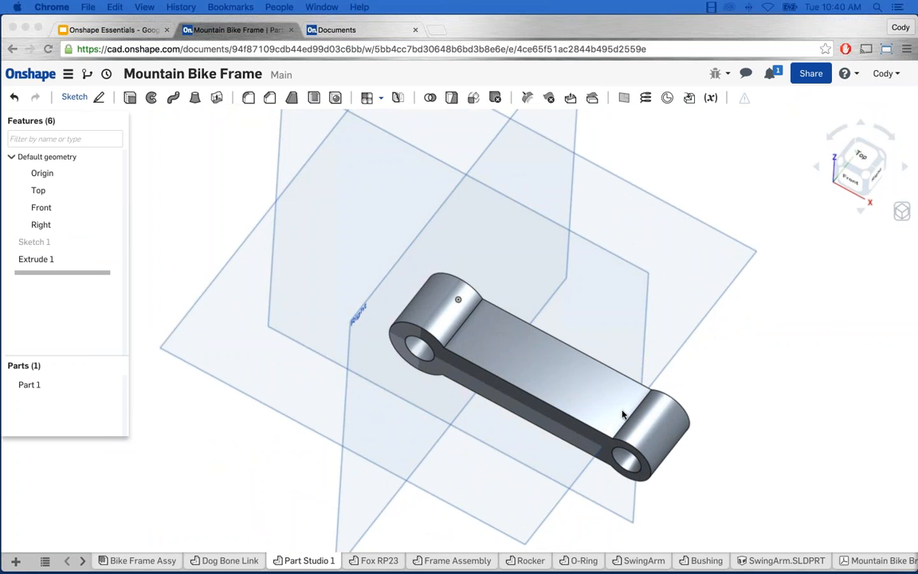
pyautogui.click(710, 387)
pyautogui.moveTo(551, 333)
pyautogui.mouseDown(button='right')
pyautogui.moveTo(662, 376)
pyautogui.moveTo(697, 375)
pyautogui.moveTo(682, 384)
pyautogui.mouseUp(button='right')
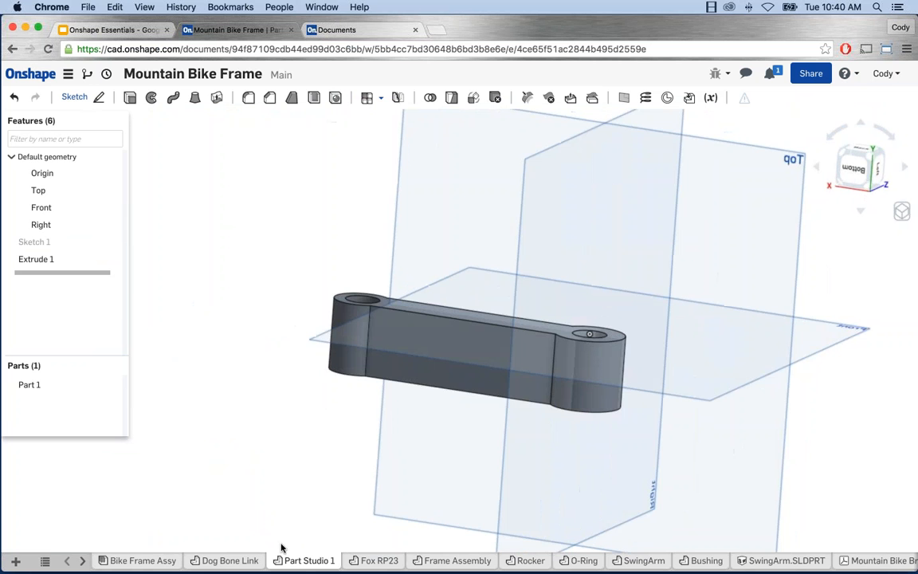
pyautogui.click(228, 560)
pyautogui.moveTo(415, 439)
pyautogui.mouseDown(button='right')
pyautogui.moveTo(373, 488)
pyautogui.moveTo(408, 465)
pyautogui.mouseUp(button='right')
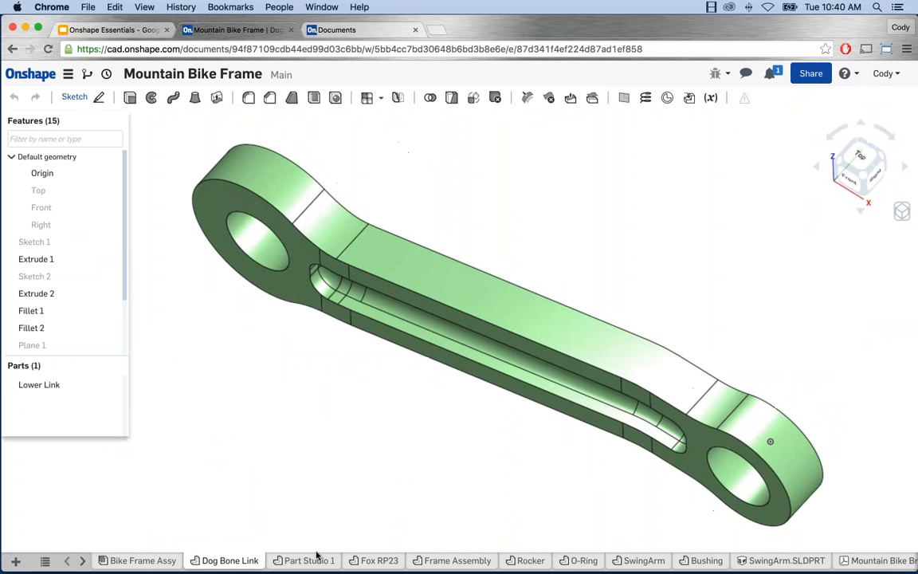
pyautogui.click(307, 560)
pyautogui.moveTo(295, 416)
pyautogui.mouseDown(button='right')
pyautogui.moveTo(291, 432)
pyautogui.moveTo(265, 376)
pyautogui.mouseUp(button='right')
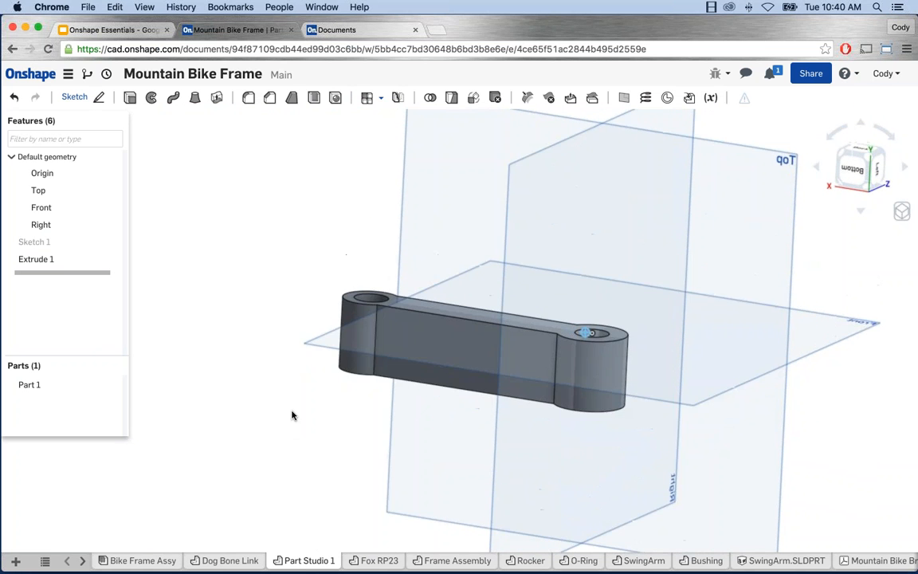
# Step: Start Sketch 2 on the Top plane and view it straight on
pyautogui.click(436, 176)
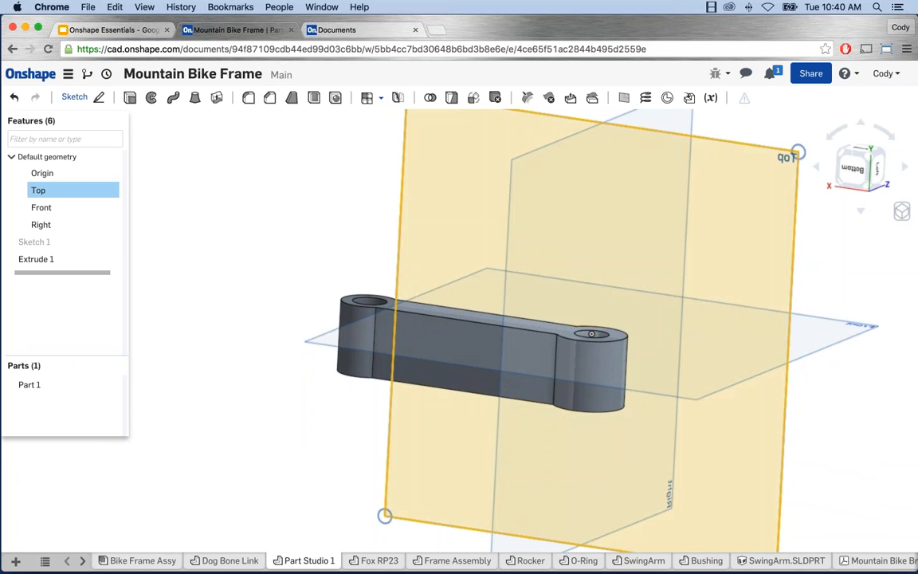
pyautogui.click(75, 97)
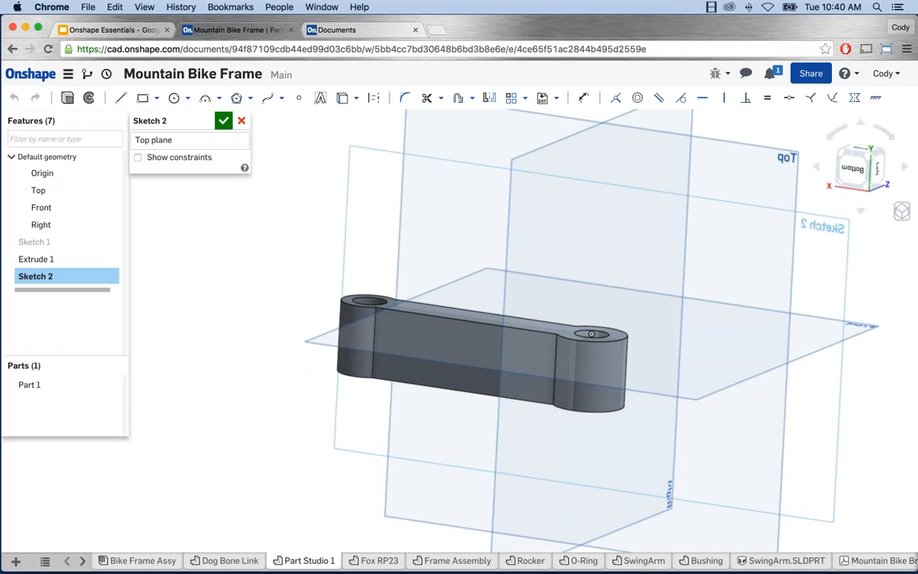
pyautogui.rightClick(248, 232)
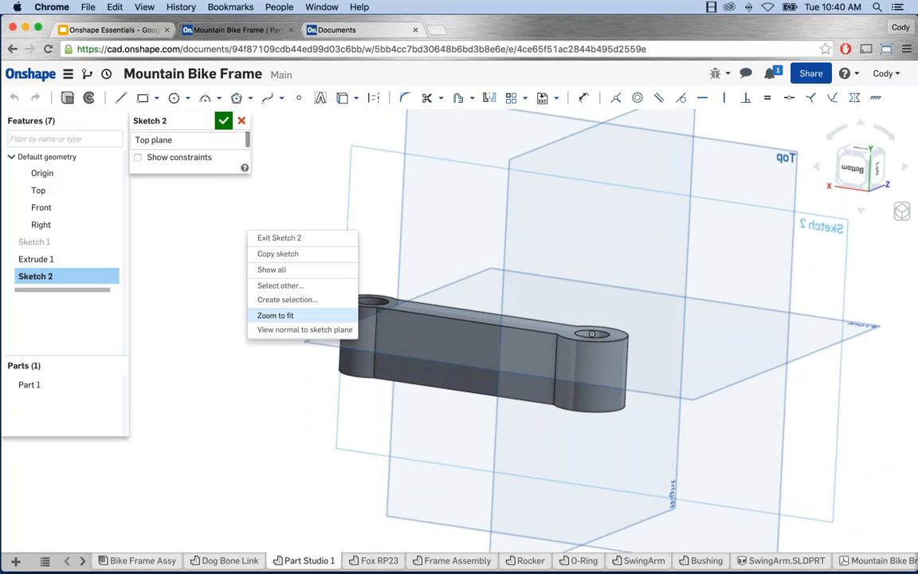
pyautogui.click(275, 330)
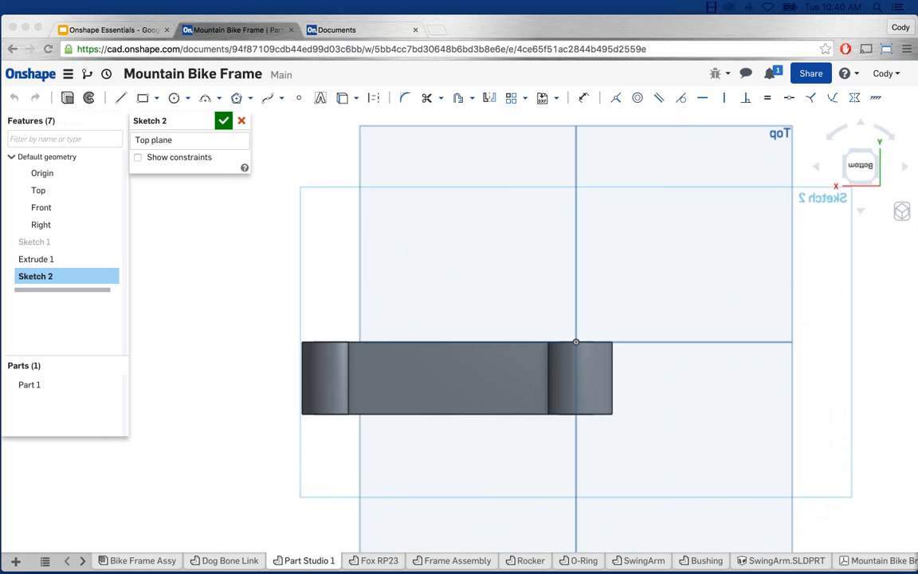
# Step: Zoom in on the part and select the Line tool
pyautogui.click(217, 193)
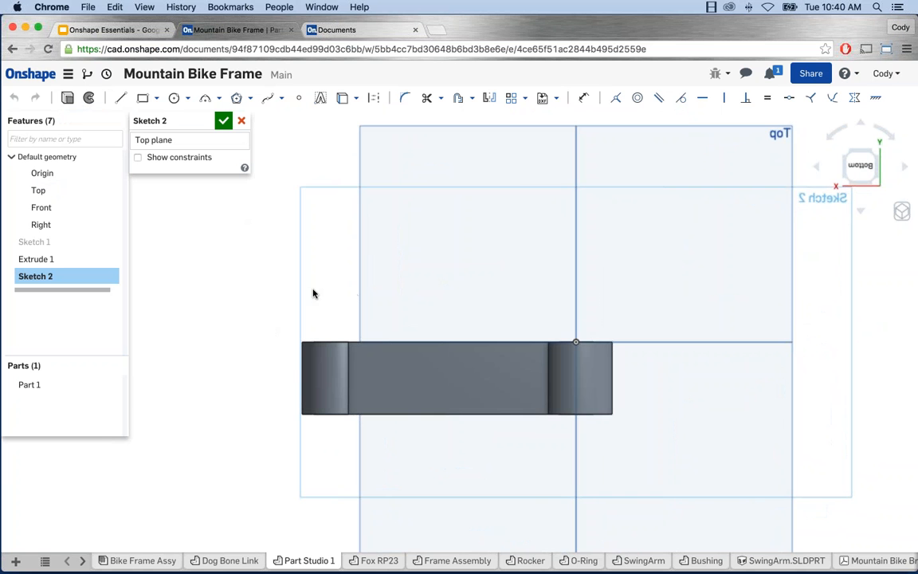
pyautogui.scroll(2, 562, 359)
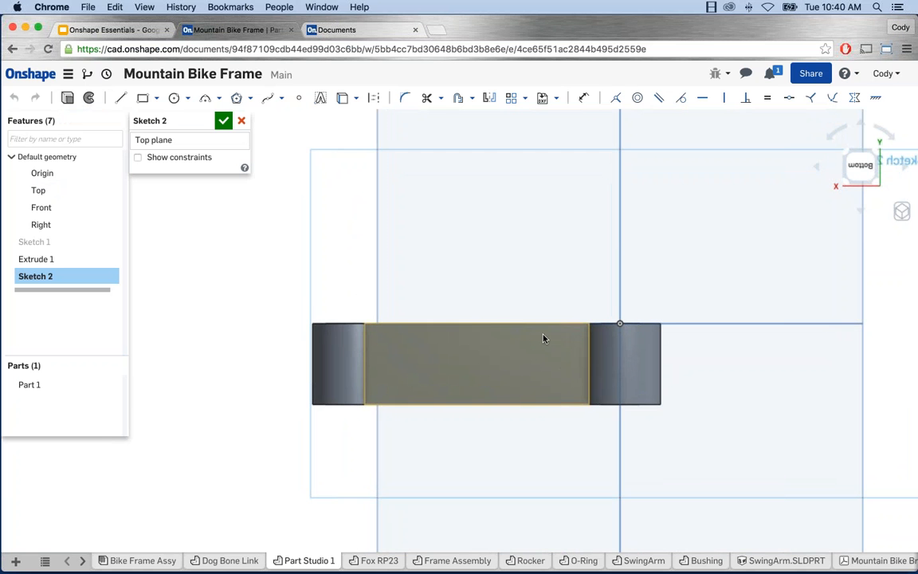
pyautogui.scroll(-2, 543, 339)
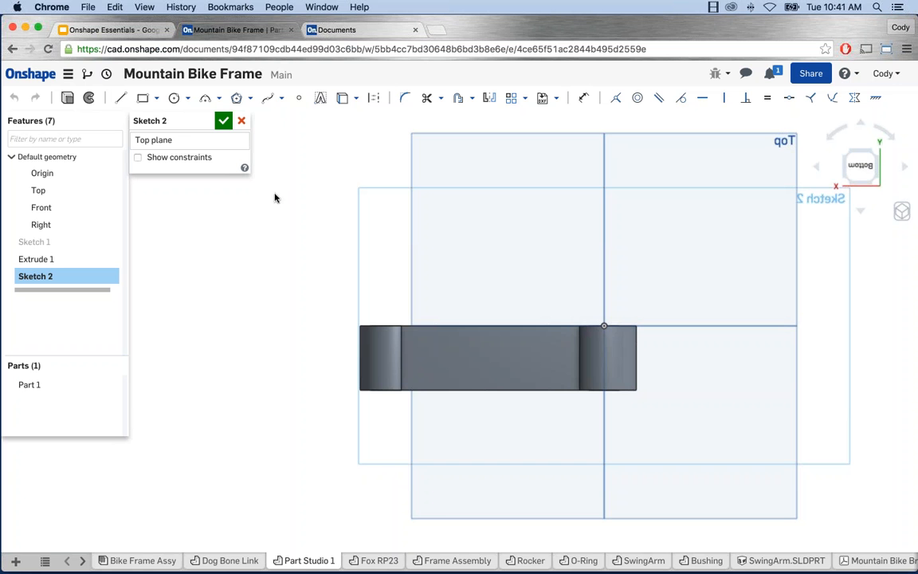
pyautogui.click(120, 97)
pyautogui.scroll(2, 673, 323)
# Step: Draw a horizontal, sloped, horizontal line chain across the part
pyautogui.click(689, 324)
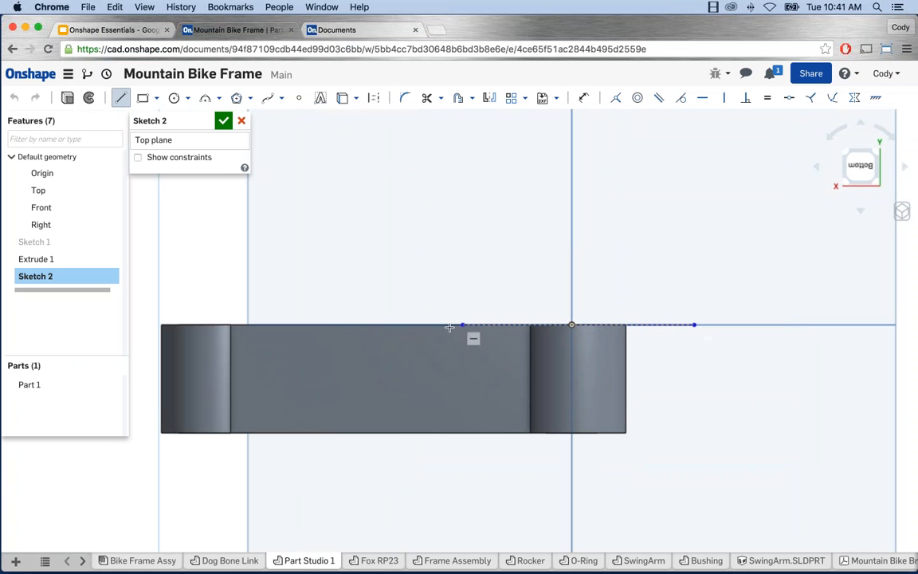
pyautogui.click(449, 324)
pyautogui.scroll(-1, 288, 378)
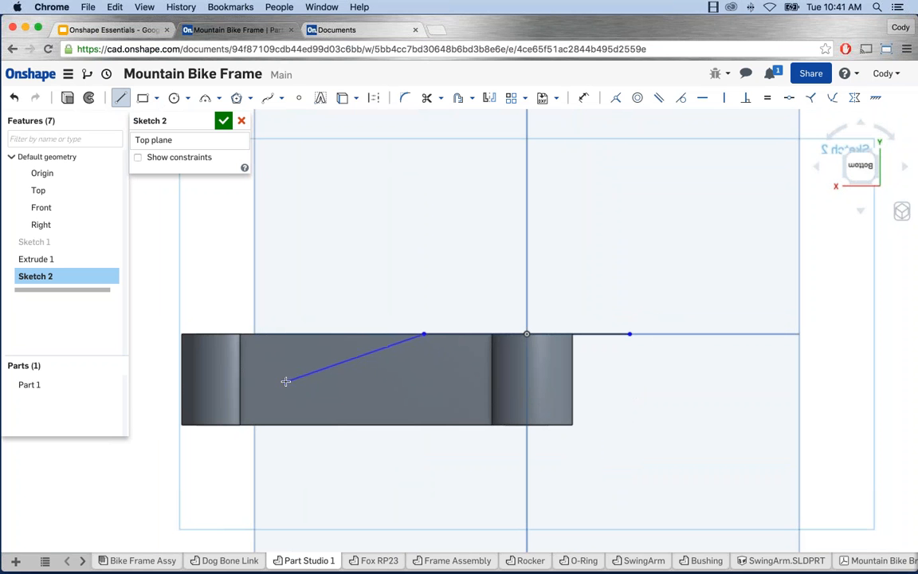
pyautogui.click(286, 380)
pyautogui.click(142, 382)
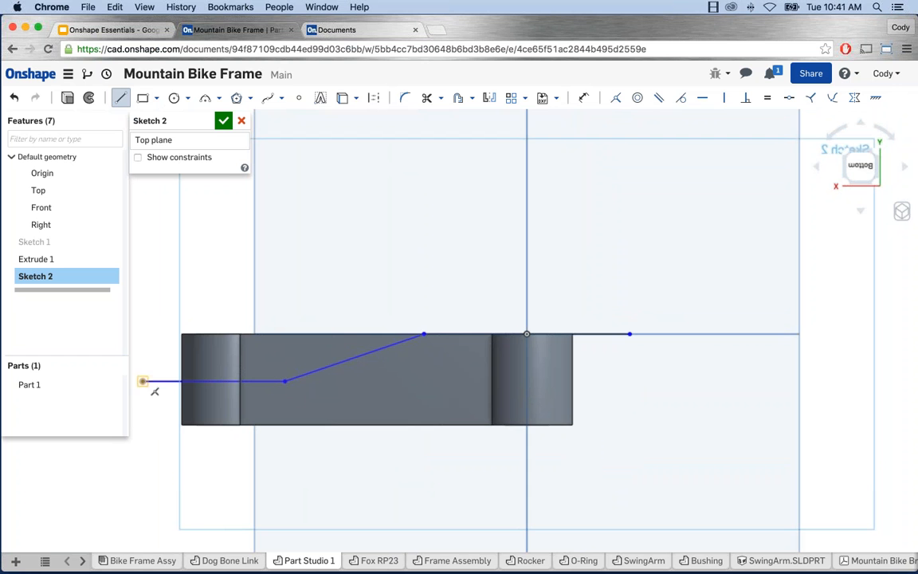
pyautogui.press('Escape')
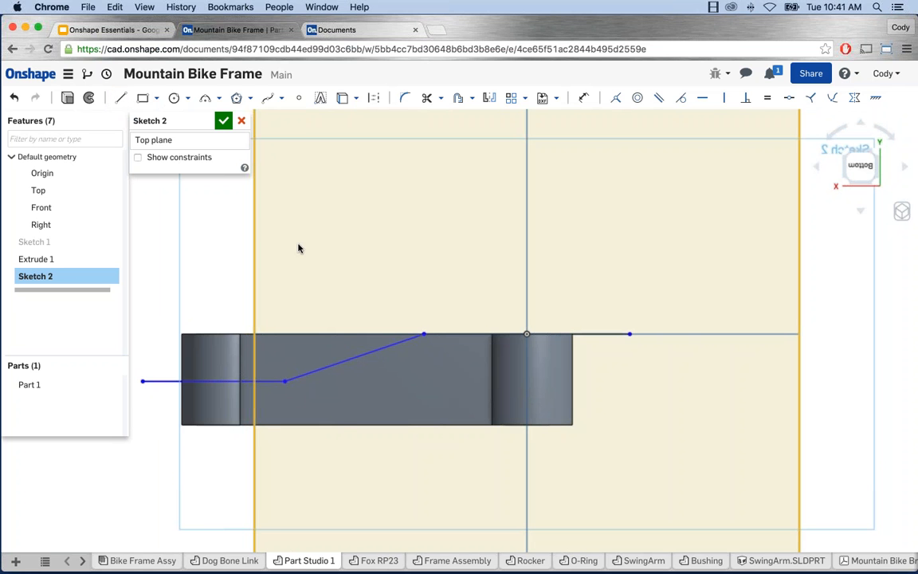
# Step: Dimension the angle between the sloped and upper horizontal segments as 170°
pyautogui.press('u')
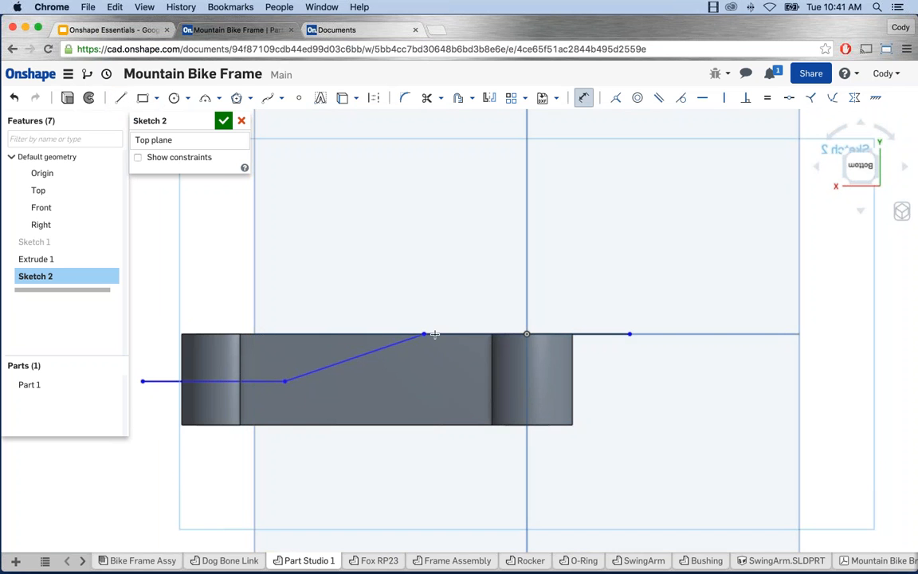
pyautogui.click(409, 338)
pyautogui.click(443, 333)
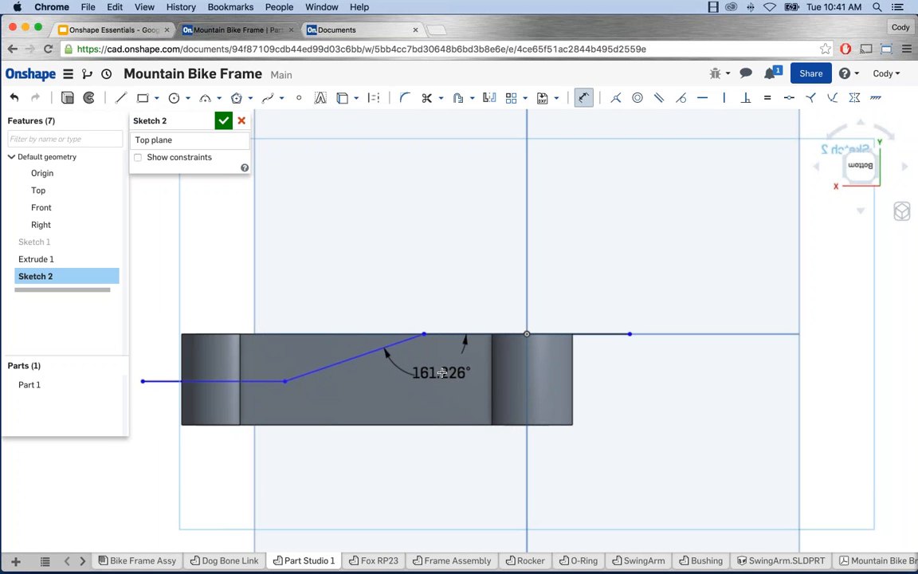
pyautogui.click(441, 373)
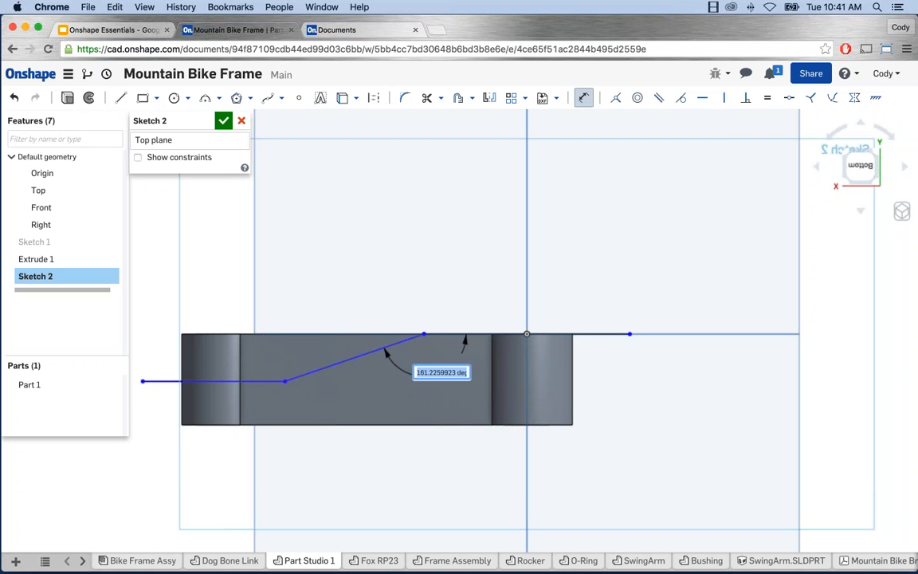
pyautogui.write('170')
pyautogui.press('Return')
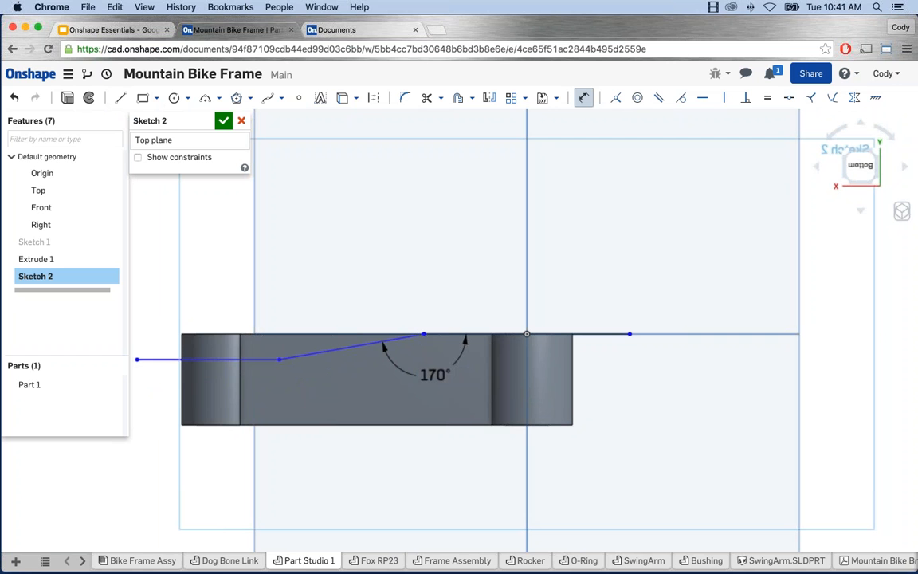
# Step: Dimension the left horizontal leg 9 below the part's top edge
pyautogui.click(224, 335)
pyautogui.click(217, 358)
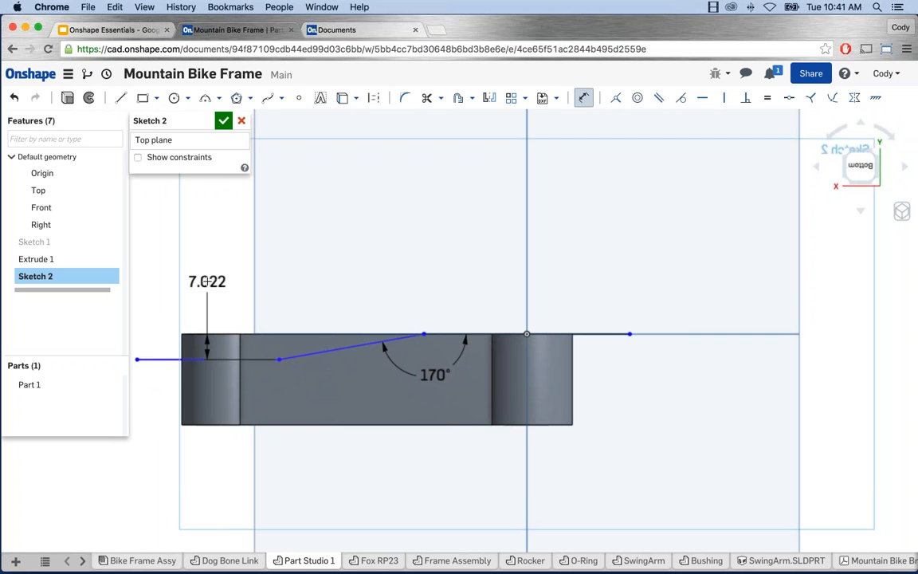
pyautogui.click(206, 281)
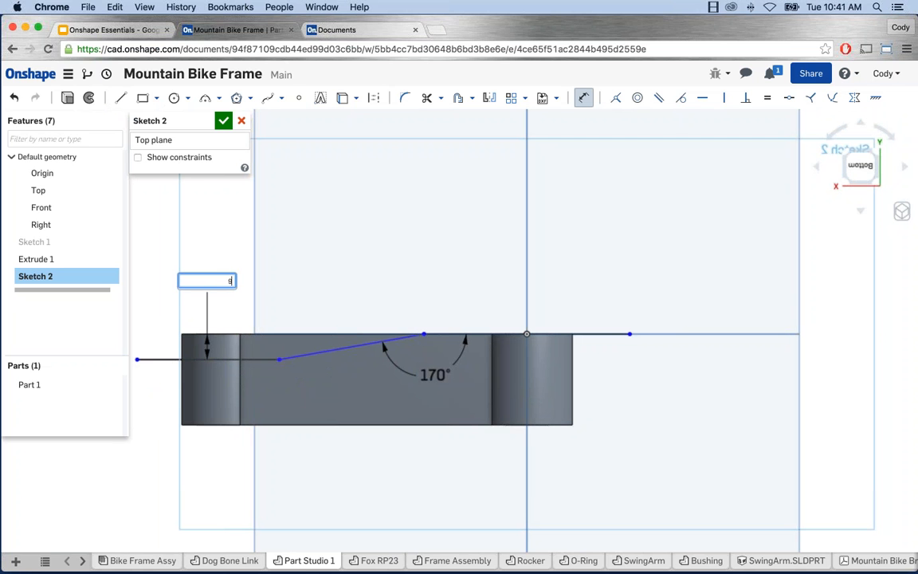
pyautogui.press('Return')
pyautogui.scroll(-2, 512, 357)
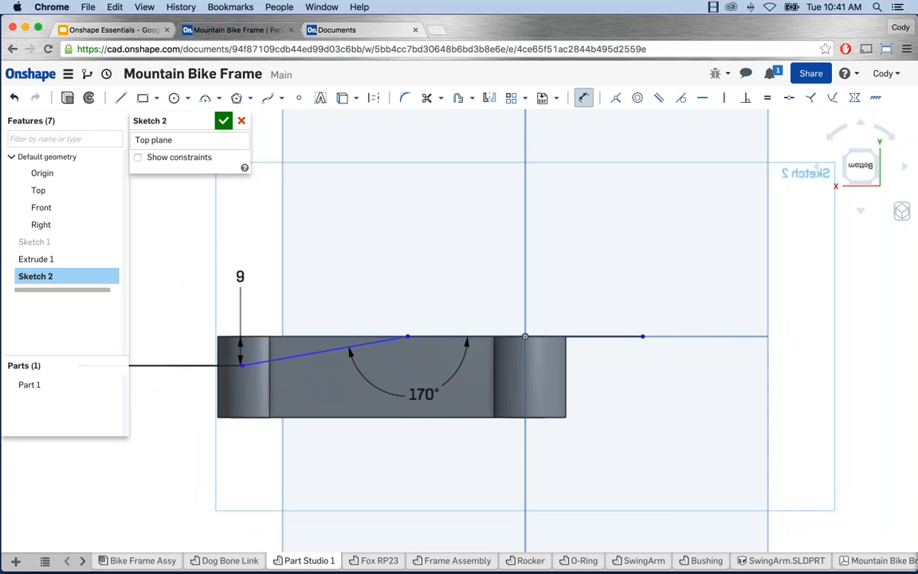
pyautogui.scroll(-1, 498, 370)
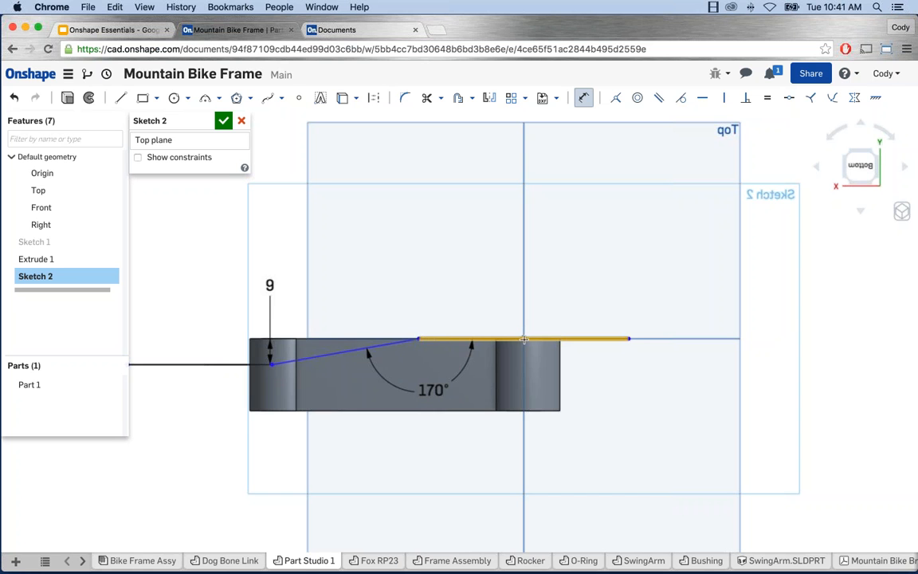
pyautogui.scroll(5, 524, 341)
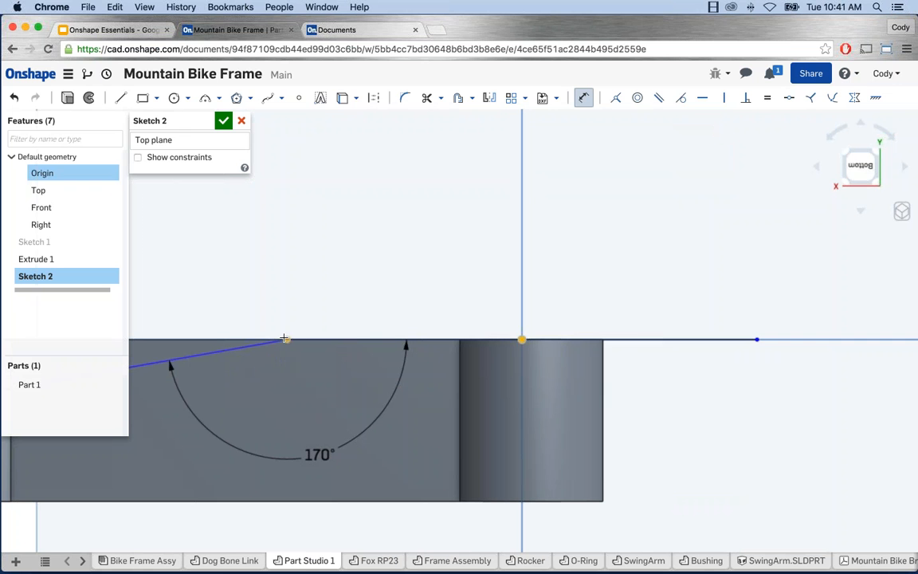
pyautogui.click(521, 323)
# Step: Dimension the bend point 20 from the vertical line through the origin
pyautogui.click(287, 340)
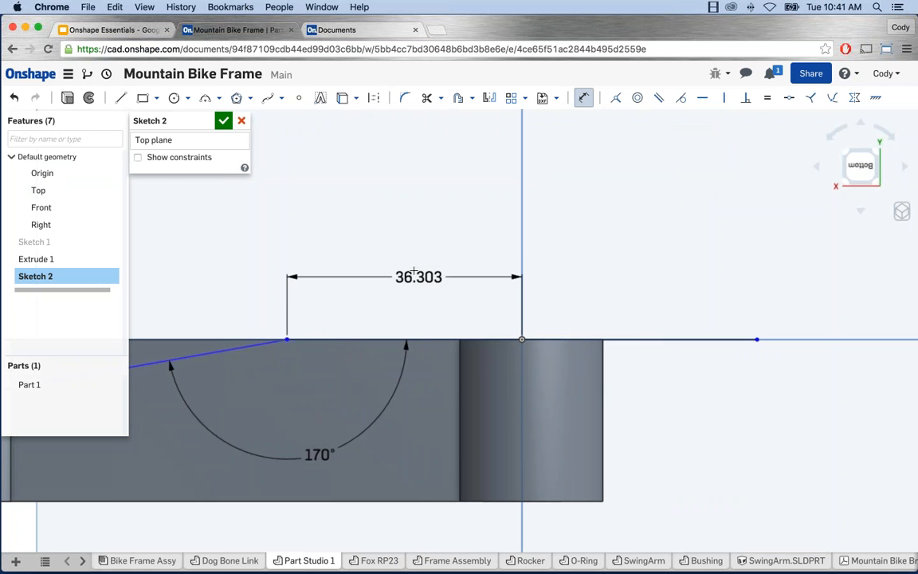
pyautogui.click(414, 269)
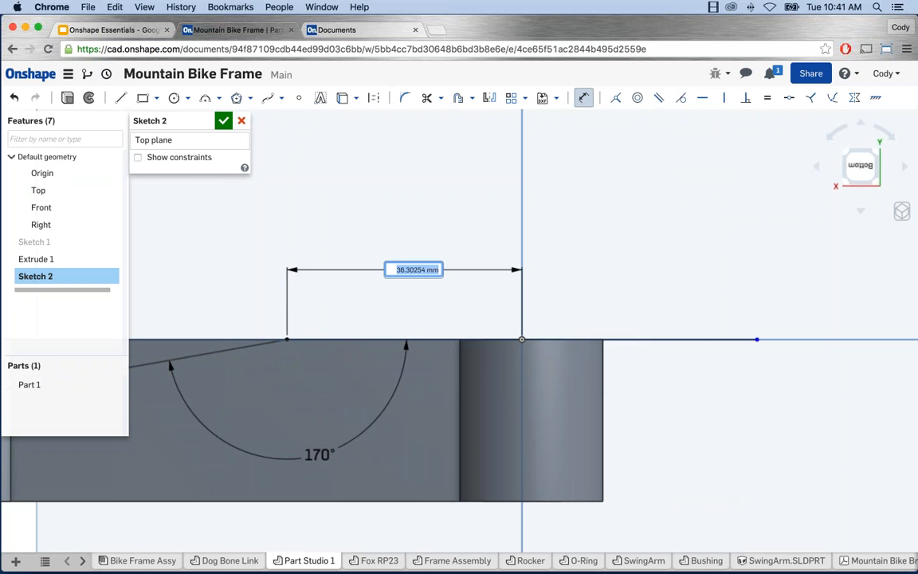
pyautogui.write('20')
pyautogui.press('Return')
pyautogui.scroll(-5, 478, 303)
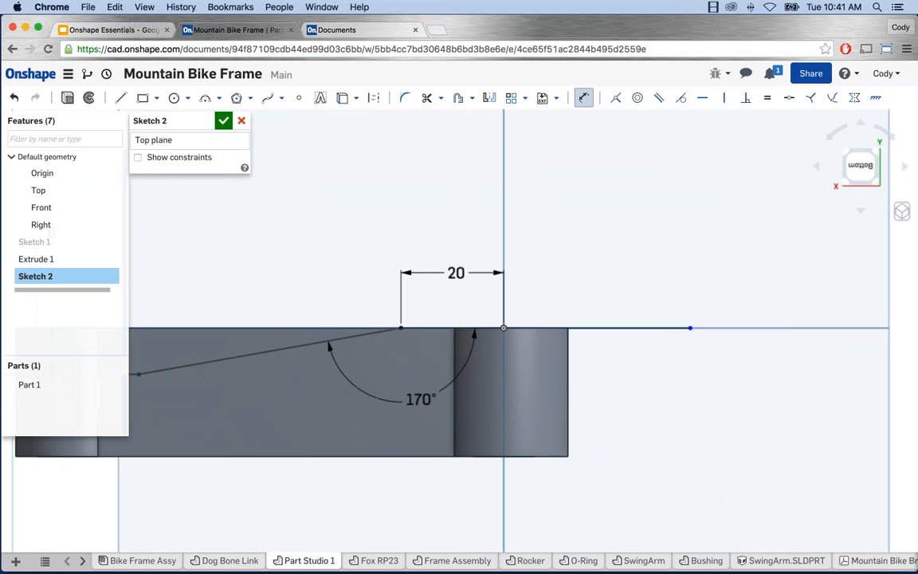
pyautogui.press('Escape')
# Step: Reframe the sketch and drag both horizontal line ends inward toward the part
pyautogui.moveTo(448, 335); pyautogui.dragTo(513, 351, button='middle')
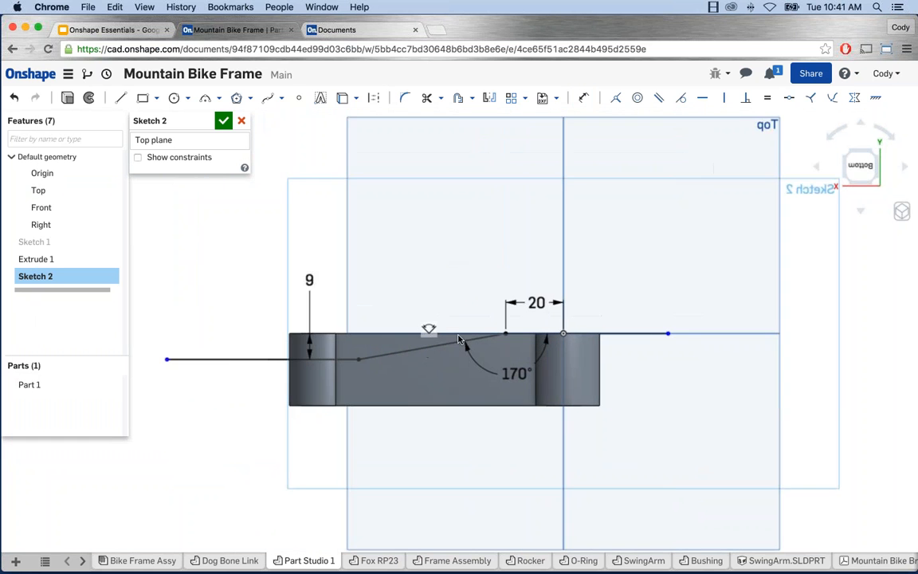
pyautogui.scroll(2, 424, 290)
pyautogui.moveTo(424, 290); pyautogui.dragTo(461, 290, button='middle')
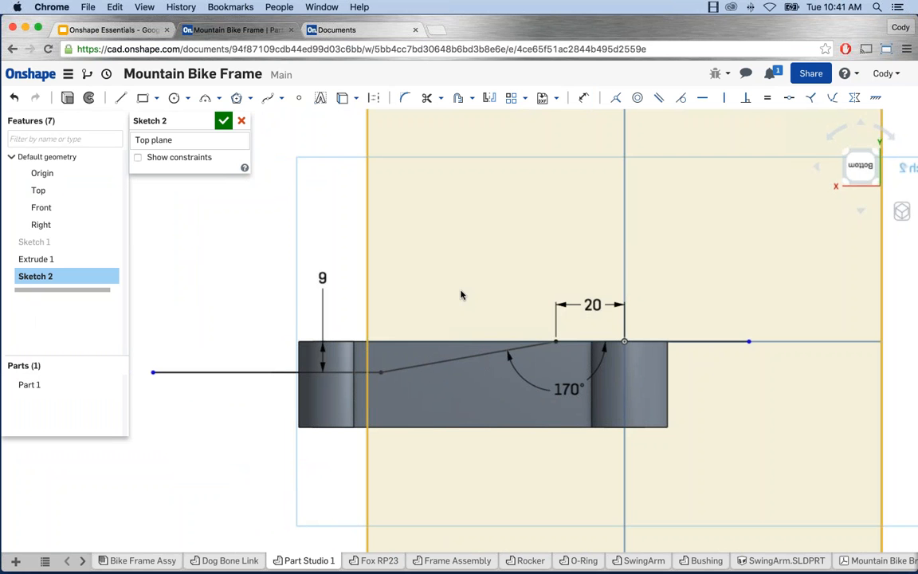
pyautogui.moveTo(751, 343)
pyautogui.mouseDown()
pyautogui.moveTo(690, 348)
pyautogui.moveTo(698, 347)
pyautogui.mouseUp()
pyautogui.moveTo(760, 342); pyautogui.dragTo(722, 344)
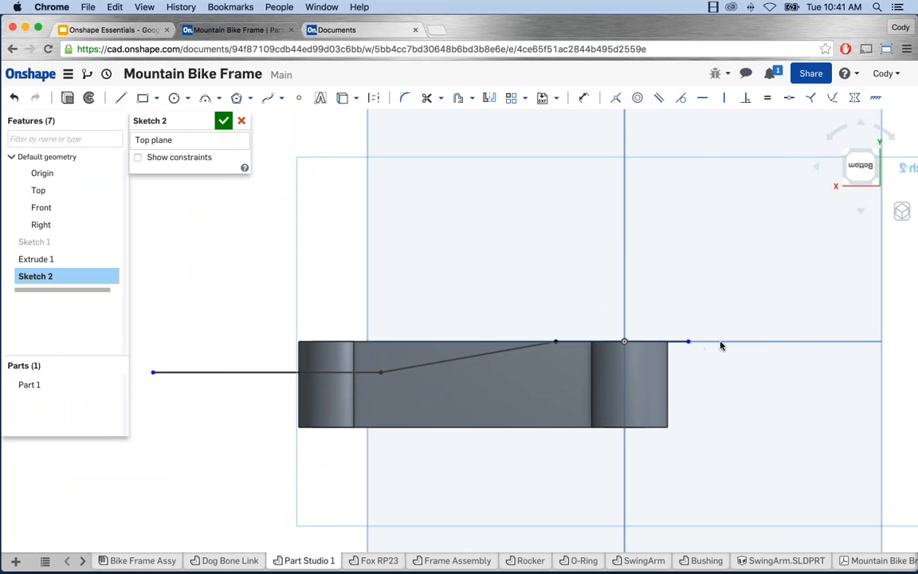
pyautogui.moveTo(152, 372)
pyautogui.mouseDown()
pyautogui.moveTo(267, 382)
pyautogui.moveTo(274, 373)
pyautogui.mouseUp()
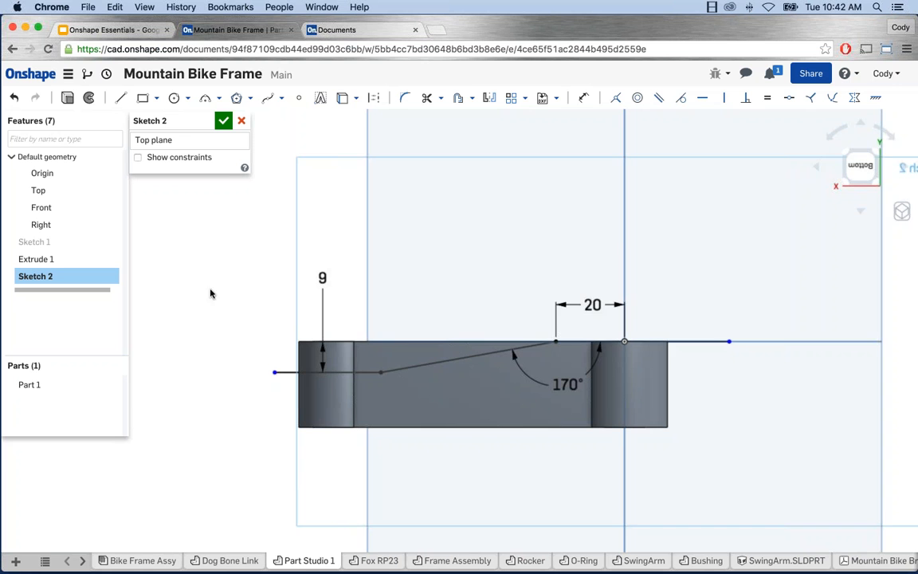
# Step: Offset the stepped line chain 8 below itself
pyautogui.click(459, 99)
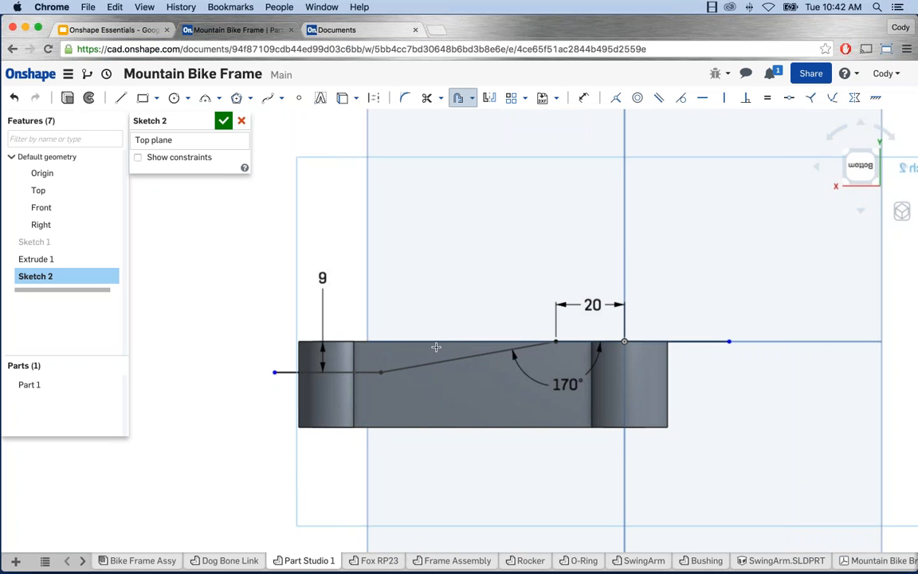
pyautogui.click(696, 343)
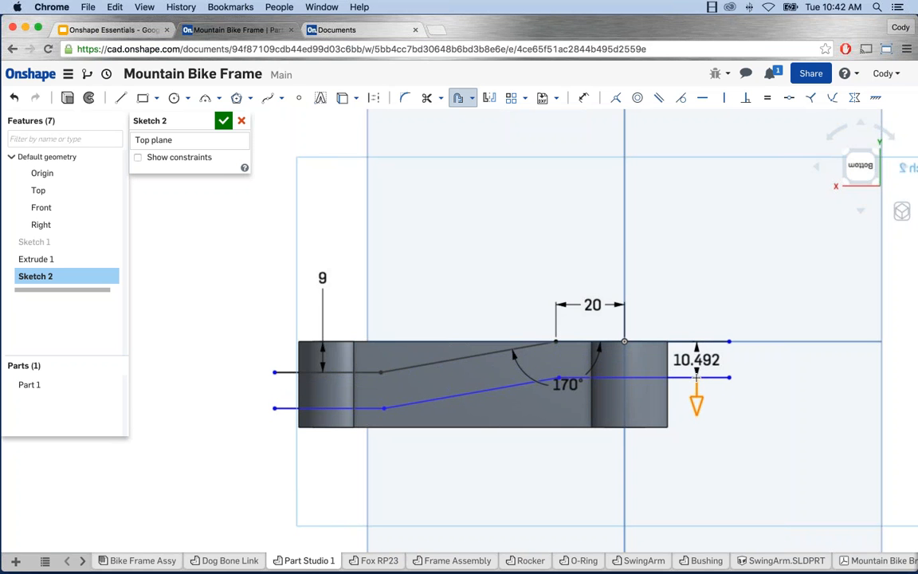
pyautogui.click(696, 376)
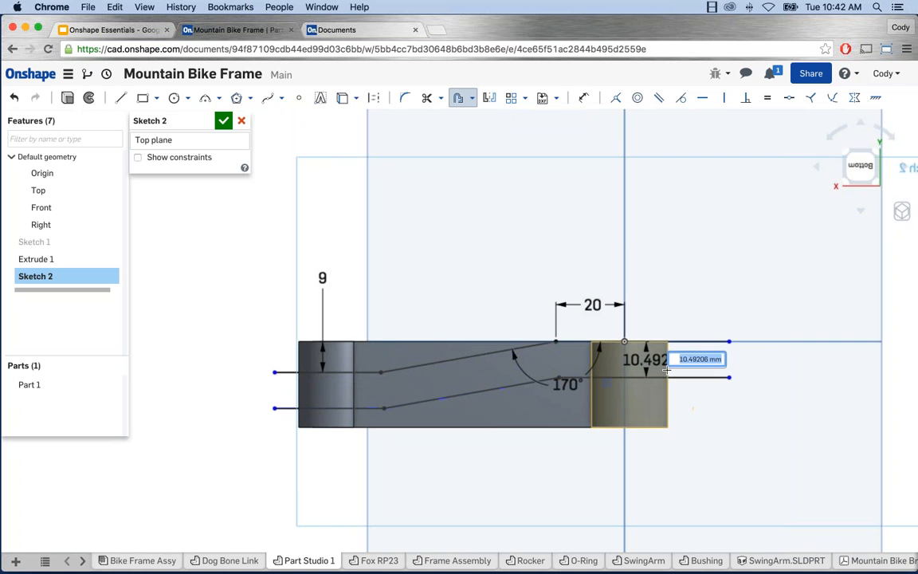
pyautogui.write('8')
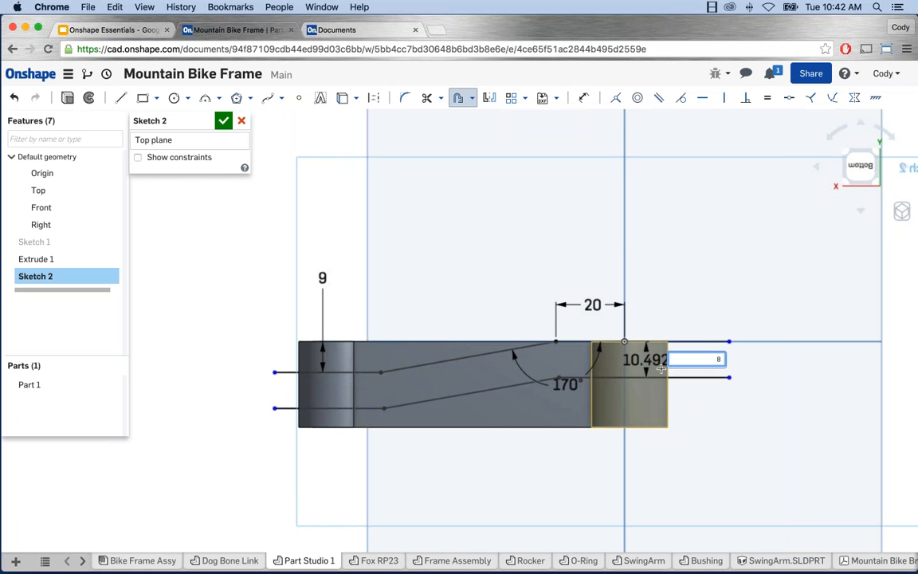
pyautogui.press('Return')
# Step: Draw a vertical line joining the two chains' right ends
pyautogui.press('l')
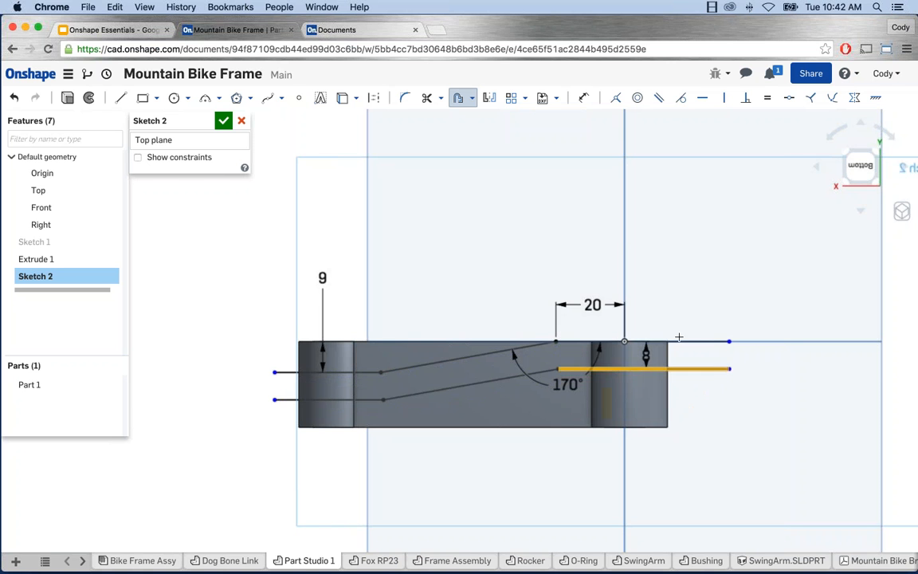
pyautogui.click(729, 368)
pyautogui.click(729, 343)
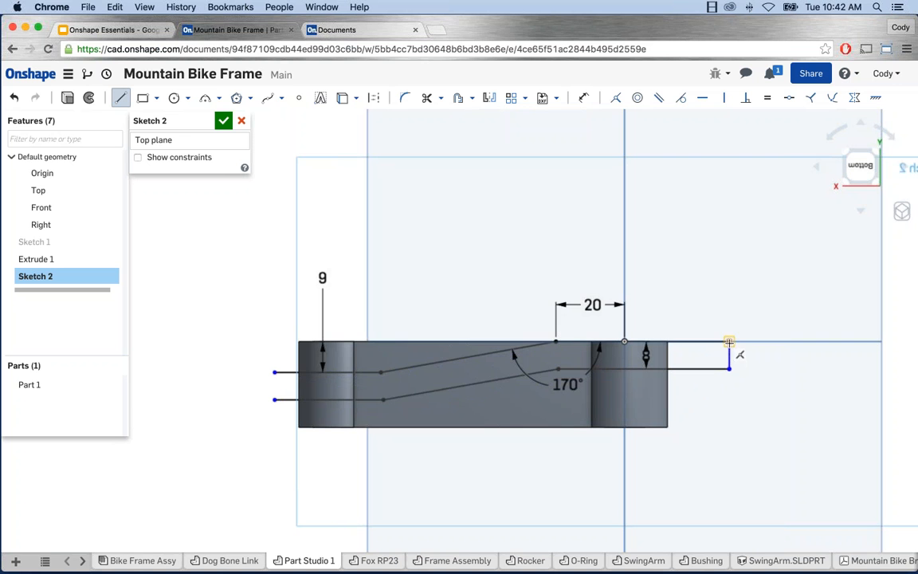
# Step: Draw a short vertical line closing the profile's left end
pyautogui.click(275, 400)
pyautogui.click(275, 372)
pyautogui.press('Escape')
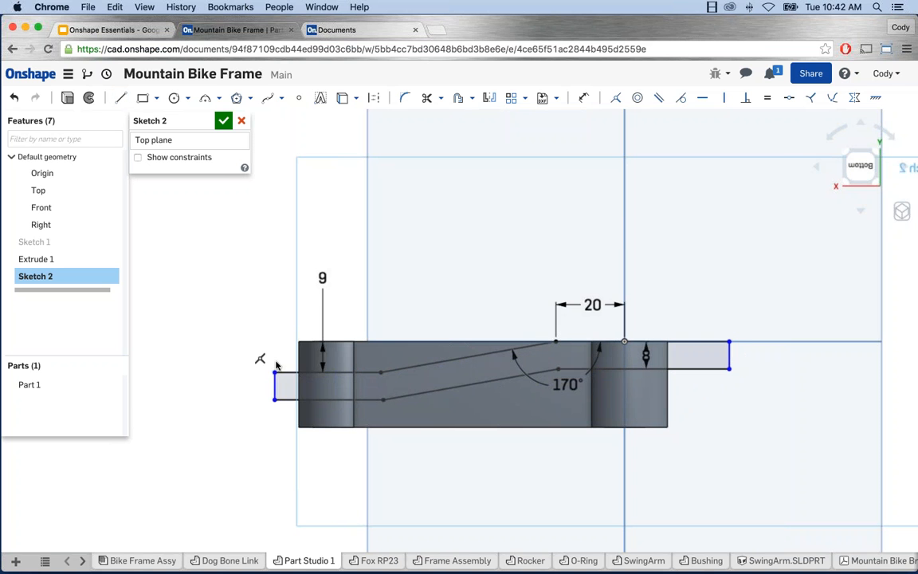
# Step: Constrain the right-end line vertical and drag it inward toward the part
pyautogui.click(275, 385)
pyautogui.click(723, 97)
pyautogui.click(729, 354)
pyautogui.press('Escape')
pyautogui.press('space')
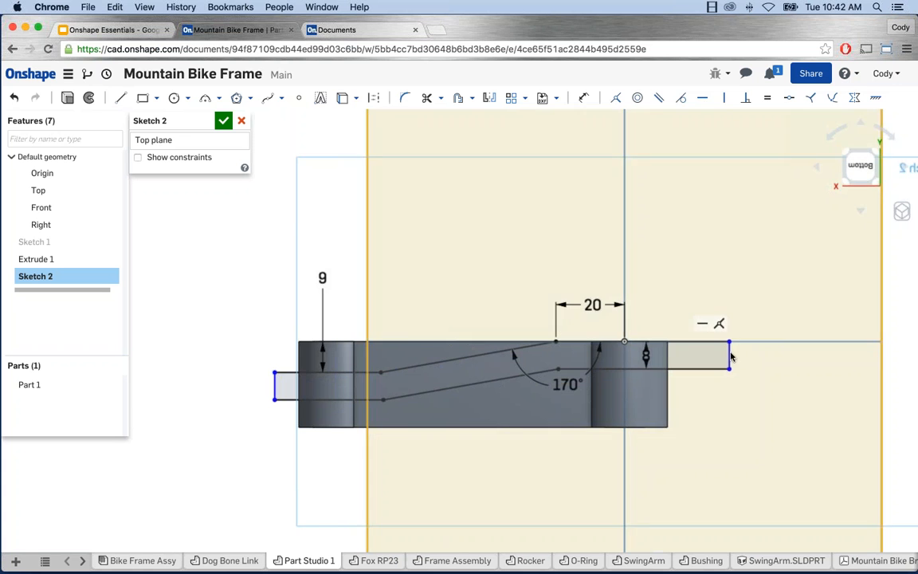
pyautogui.moveTo(717, 358)
pyautogui.mouseDown()
pyautogui.moveTo(678, 354)
pyautogui.moveTo(690, 356)
pyautogui.mouseUp()
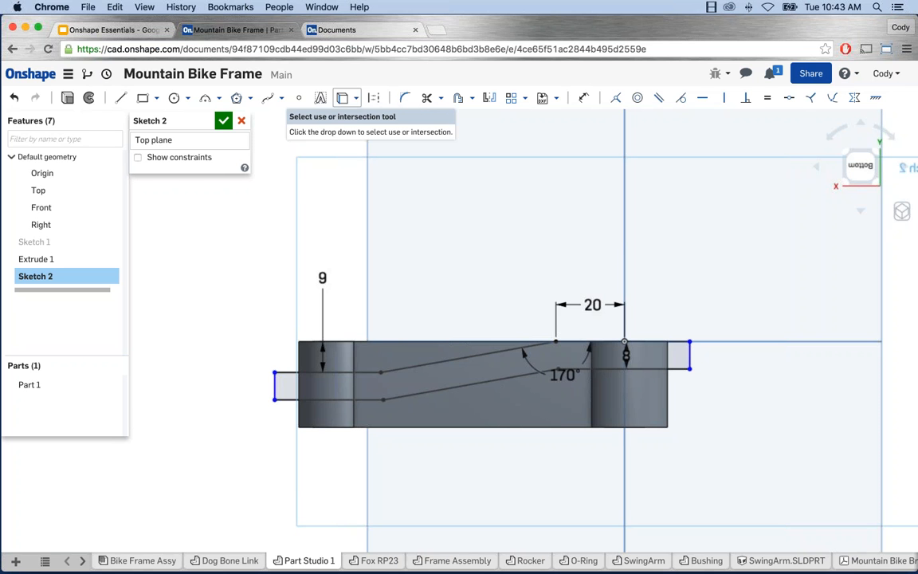
# Step: View the sketch plane normal and project the part's left end edge into Sketch 2
pyautogui.click(343, 98)
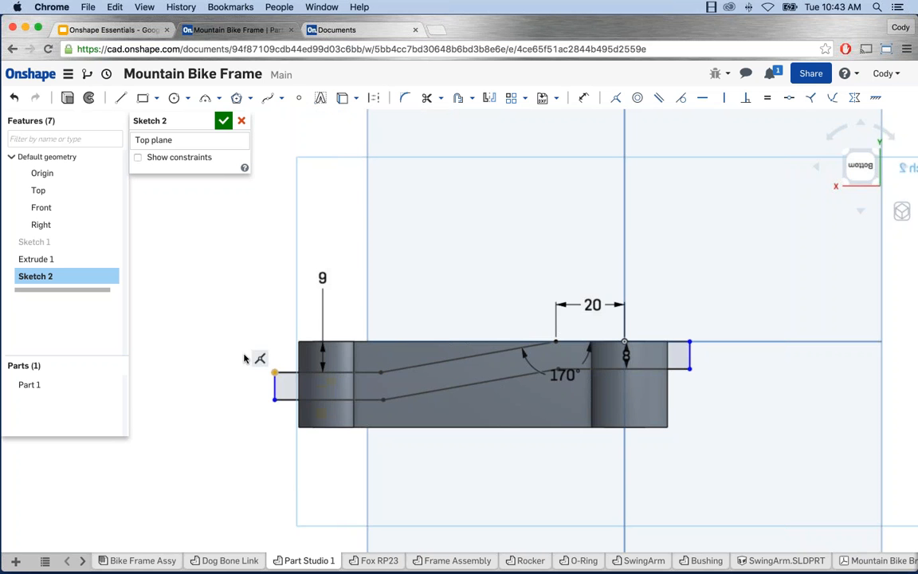
pyautogui.moveTo(247, 359); pyautogui.dragTo(264, 382, button='right')
pyautogui.rightClick(263, 382)
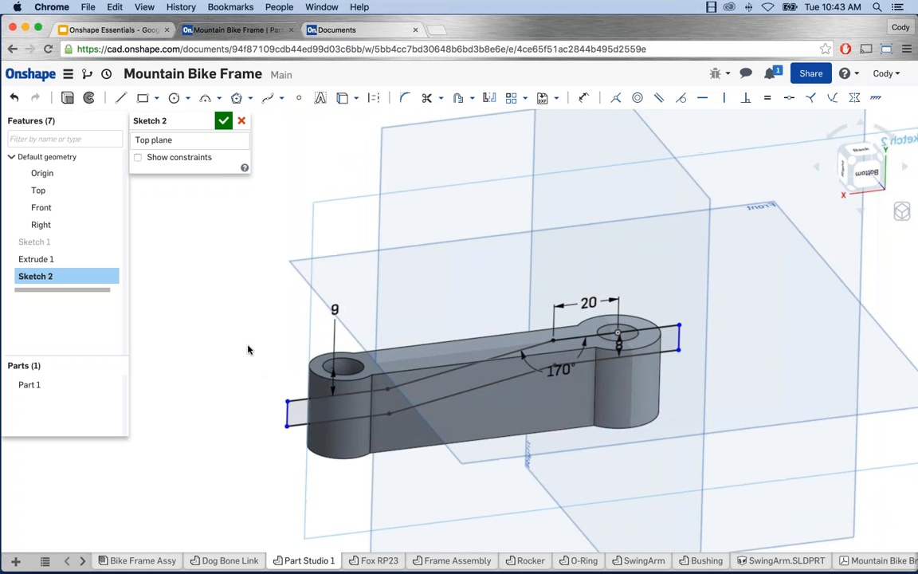
pyautogui.moveTo(248, 348); pyautogui.dragTo(313, 359, button='right')
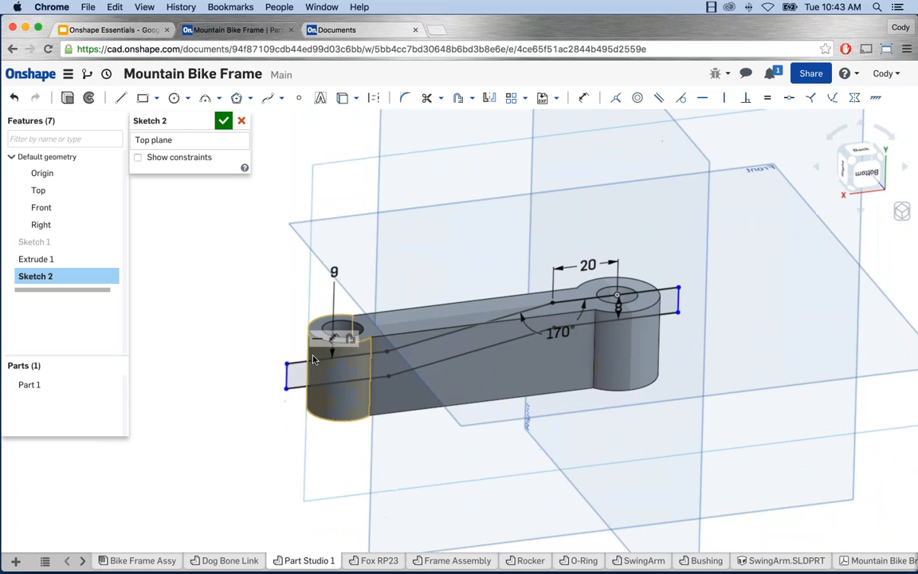
pyautogui.rightClick(220, 296)
pyautogui.click(239, 391)
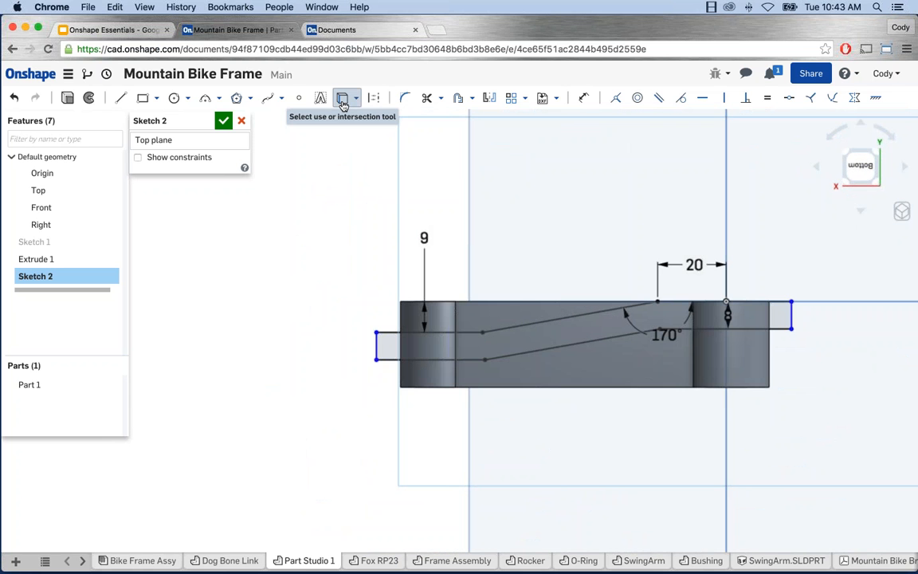
pyautogui.click(343, 102)
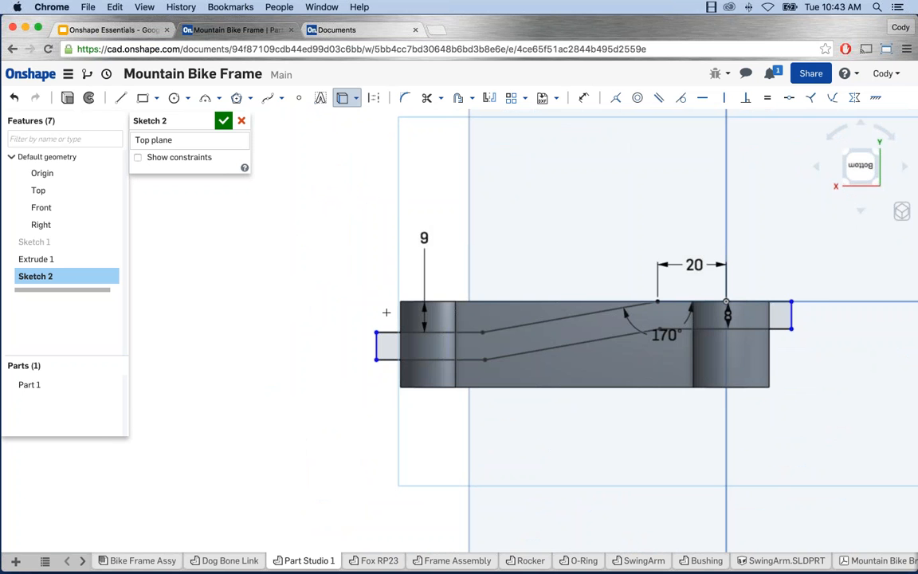
pyautogui.click(400, 318)
pyautogui.press('Escape')
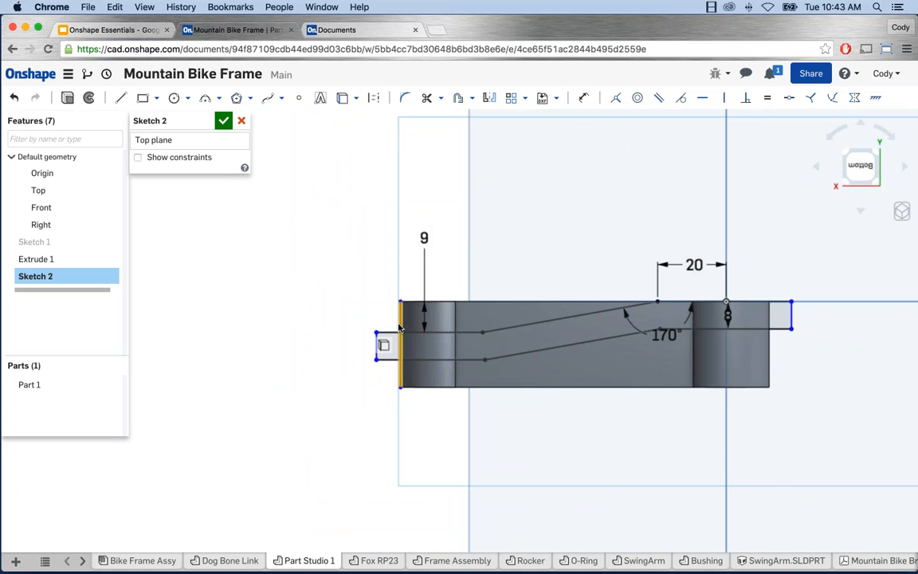
# Step: Snap the profile's left end onto the projected edge and keep the right-end line vertical
pyautogui.scroll(3, 405, 355)
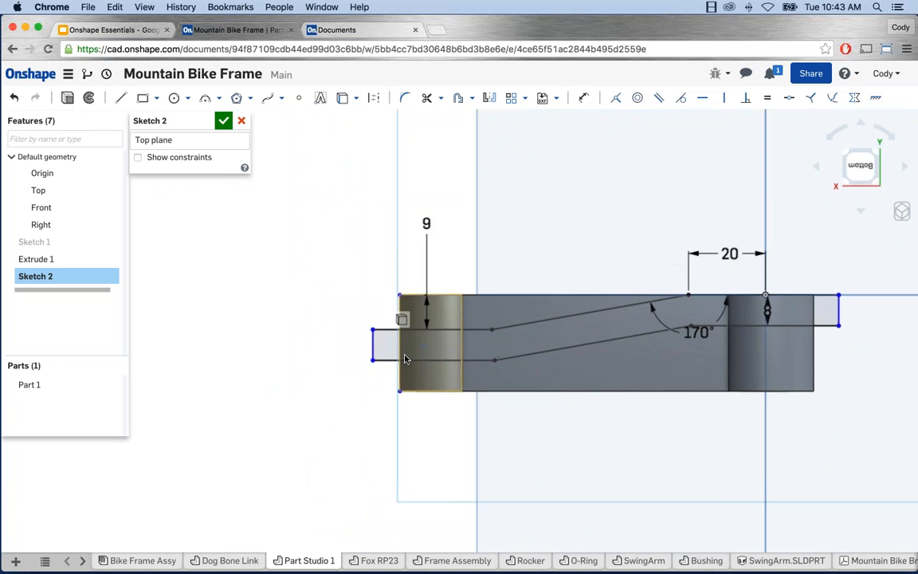
pyautogui.moveTo(357, 317); pyautogui.dragTo(396, 317)
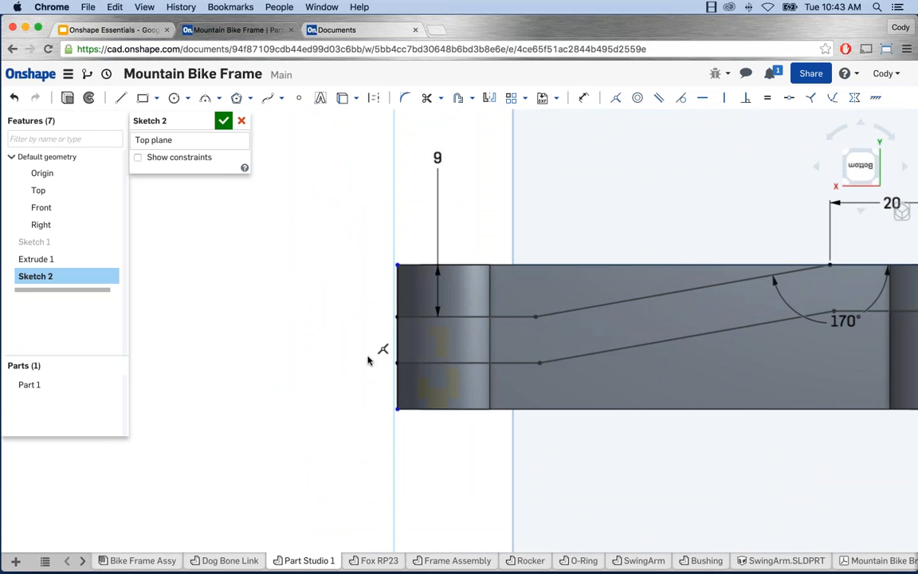
pyautogui.scroll(-2, 367, 360)
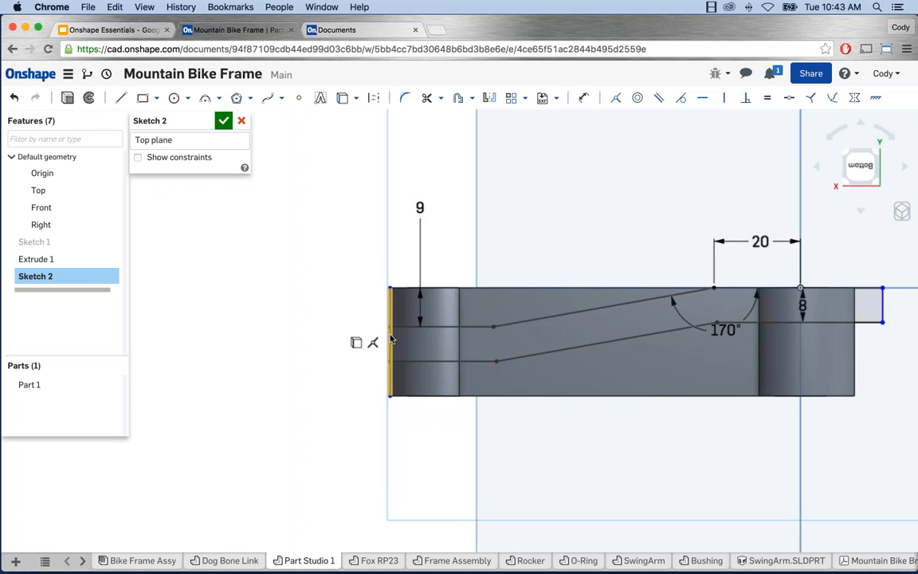
pyautogui.scroll(-1, 452, 390)
pyautogui.moveTo(453, 393); pyautogui.dragTo(264, 408, button='middle')
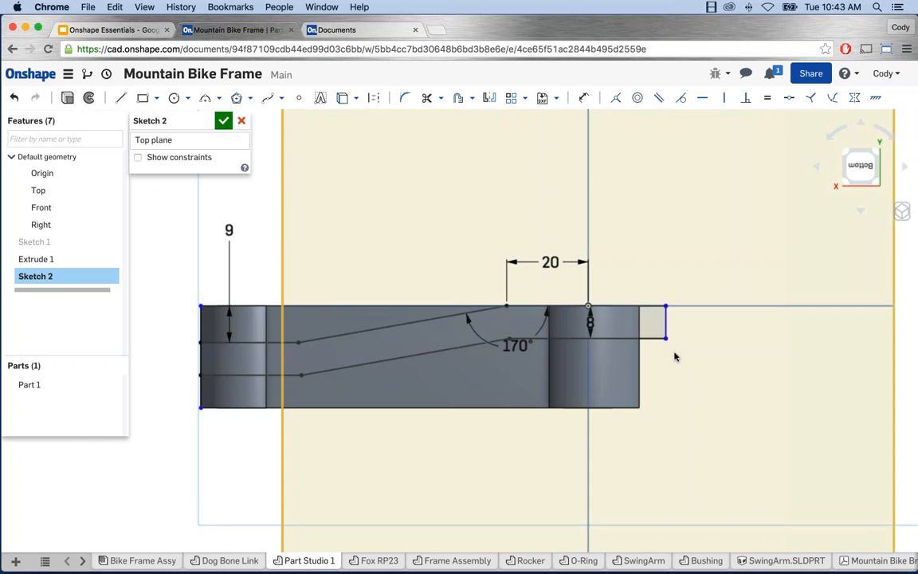
pyautogui.scroll(3, 675, 352)
pyautogui.click(660, 335)
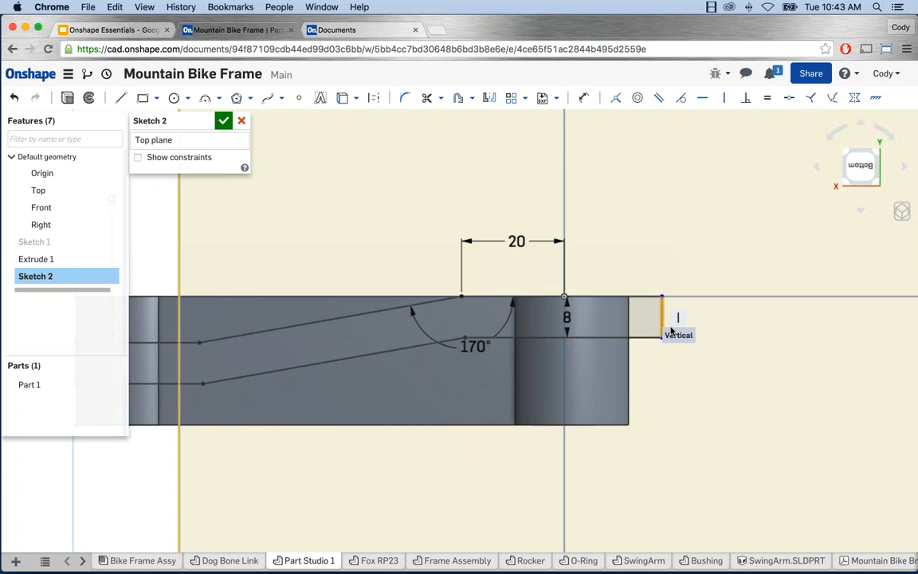
pyautogui.press('Escape')
pyautogui.press('f')
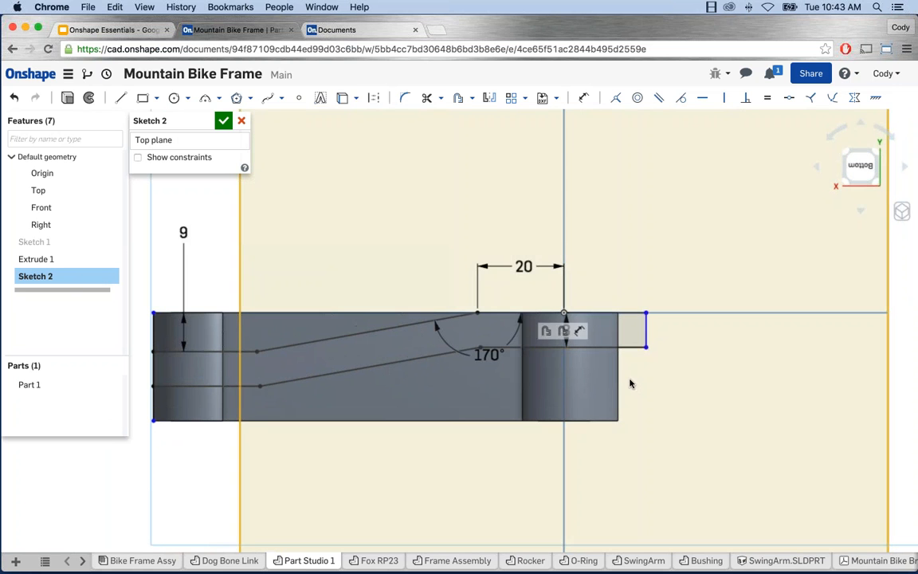
# Step: Project the part's right end edge into Sketch 2
pyautogui.click(342, 100)
pyautogui.scroll(2, 607, 398)
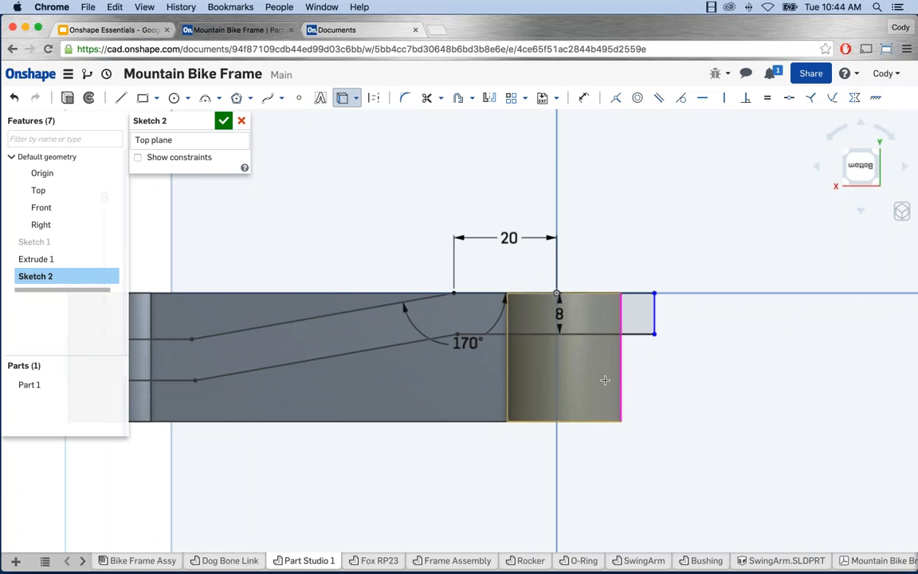
pyautogui.click(620, 379)
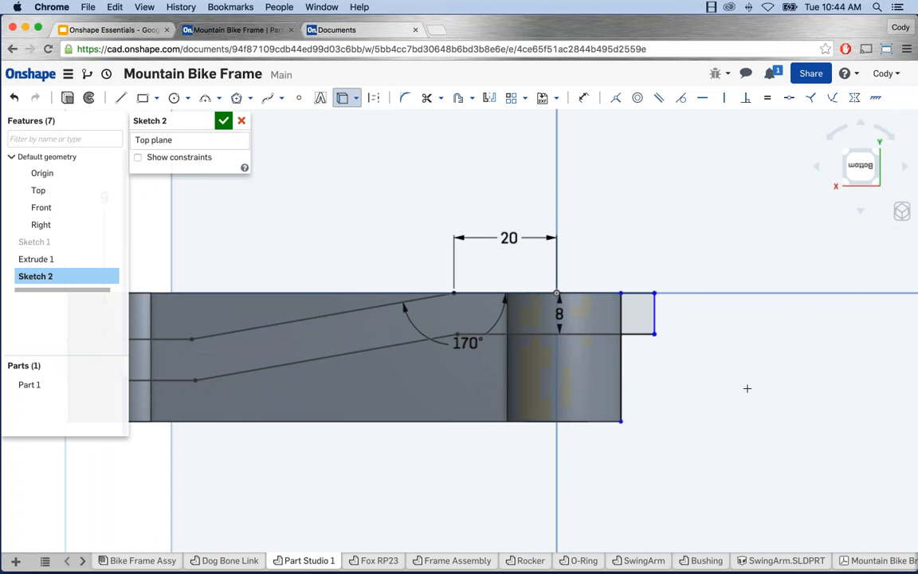
pyautogui.press('Escape')
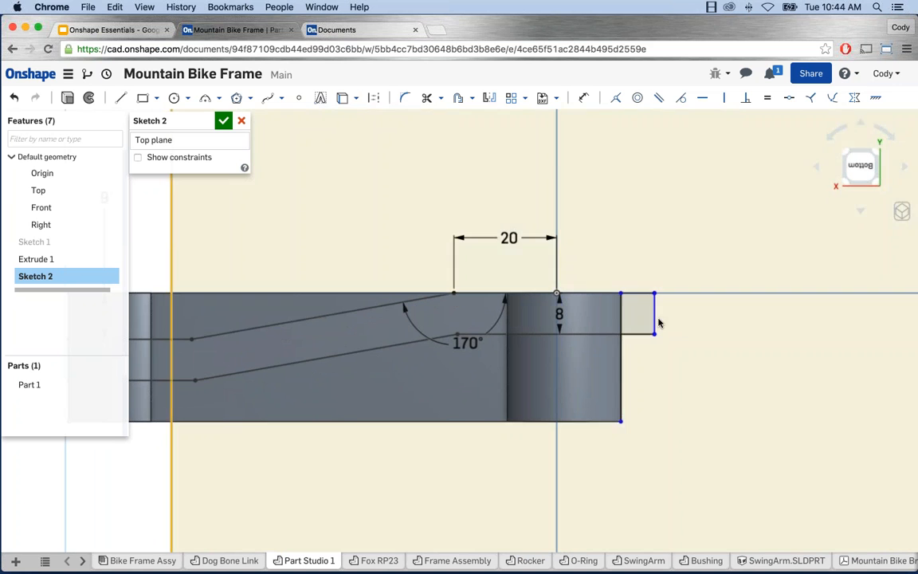
# Step: Make the right-end line coincident with the projected edge and start extruding Sketch 2
pyautogui.moveTo(653, 319); pyautogui.dragTo(625, 303)
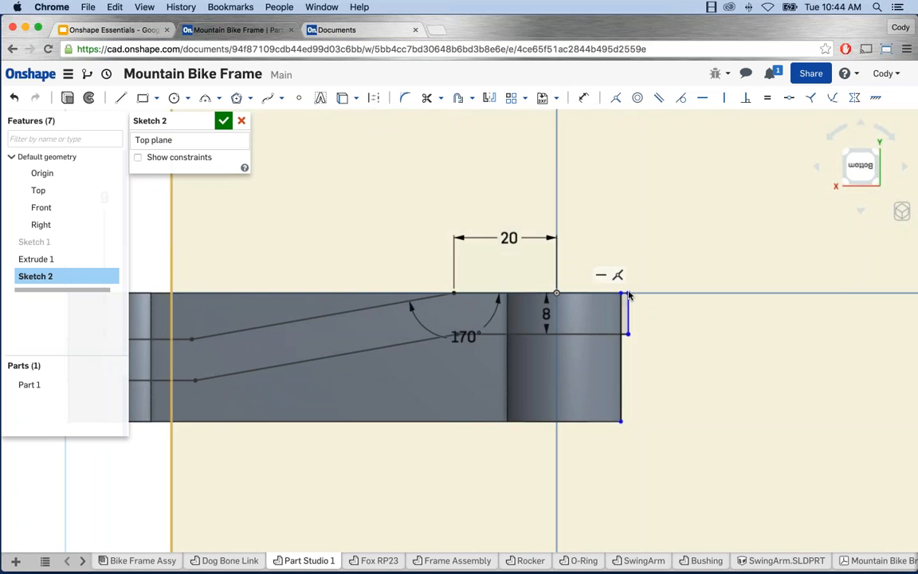
pyautogui.click(621, 294)
pyautogui.click(616, 99)
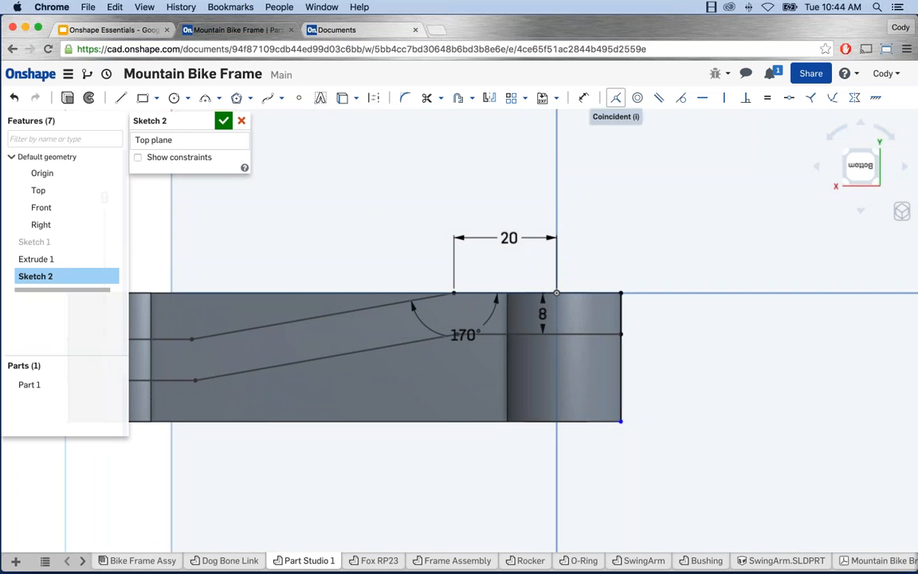
pyautogui.scroll(-2, 705, 261)
pyautogui.moveTo(661, 307); pyautogui.dragTo(735, 329, button='middle')
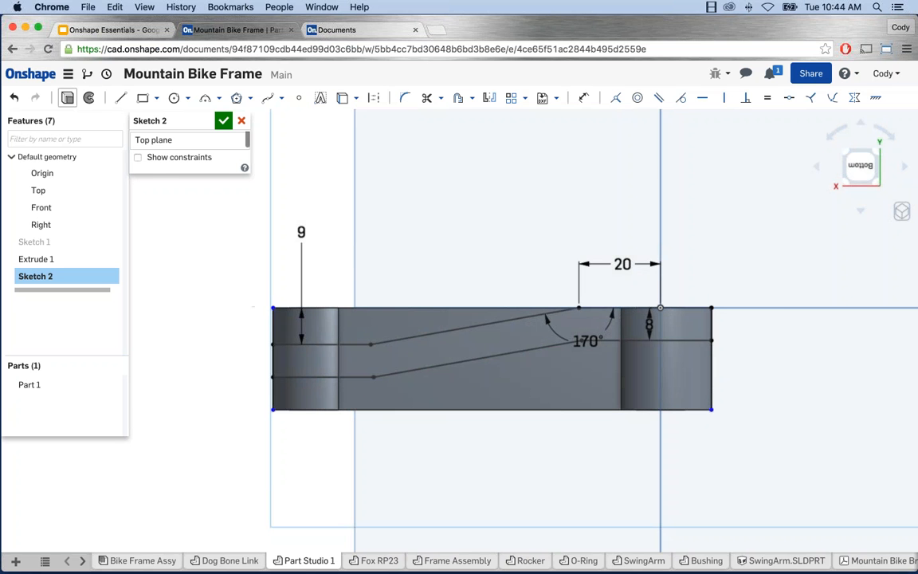
pyautogui.hotkey('shift', 'e')
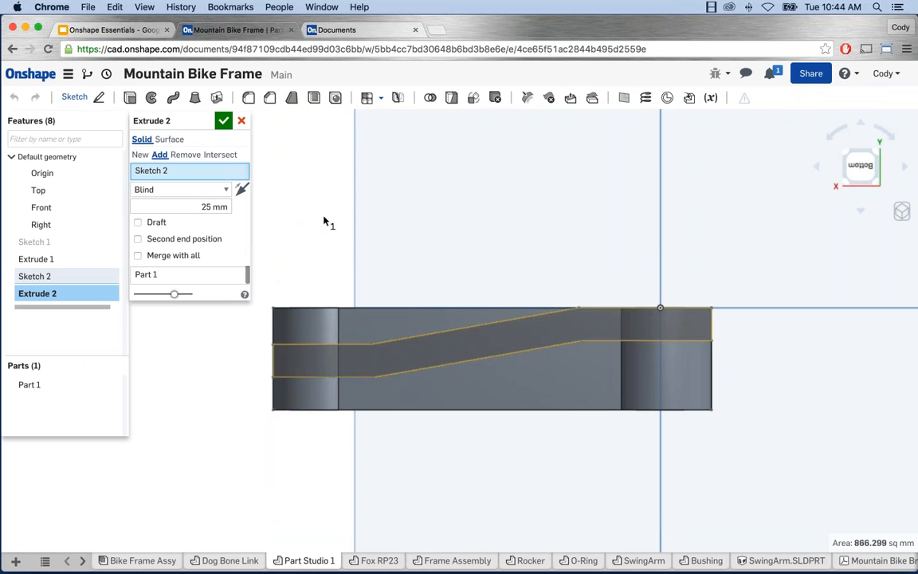
# Step: Set Extrude 2 to Symmetric, 25 mm deep, adding material to Part 1
pyautogui.moveTo(323, 216); pyautogui.dragTo(328, 258, button='right')
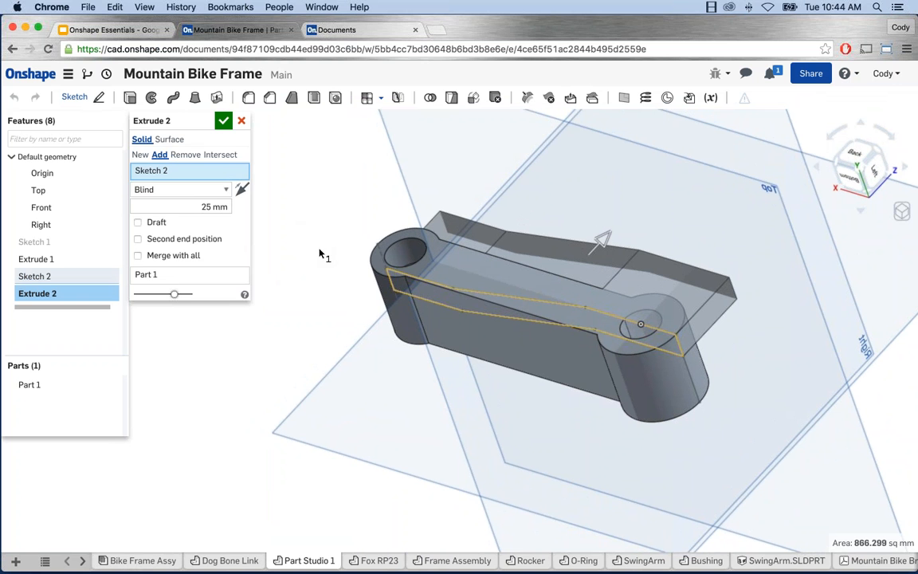
pyautogui.click(216, 190)
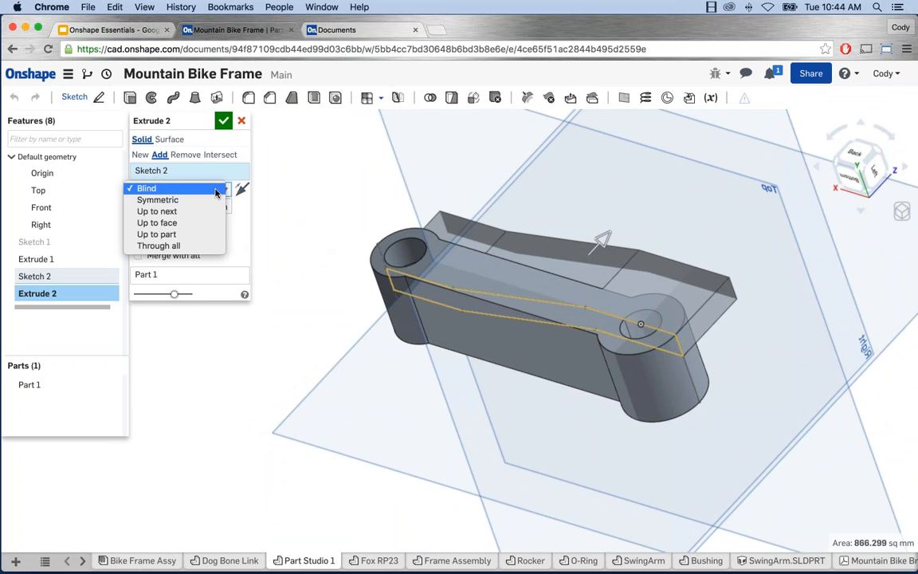
pyautogui.click(167, 202)
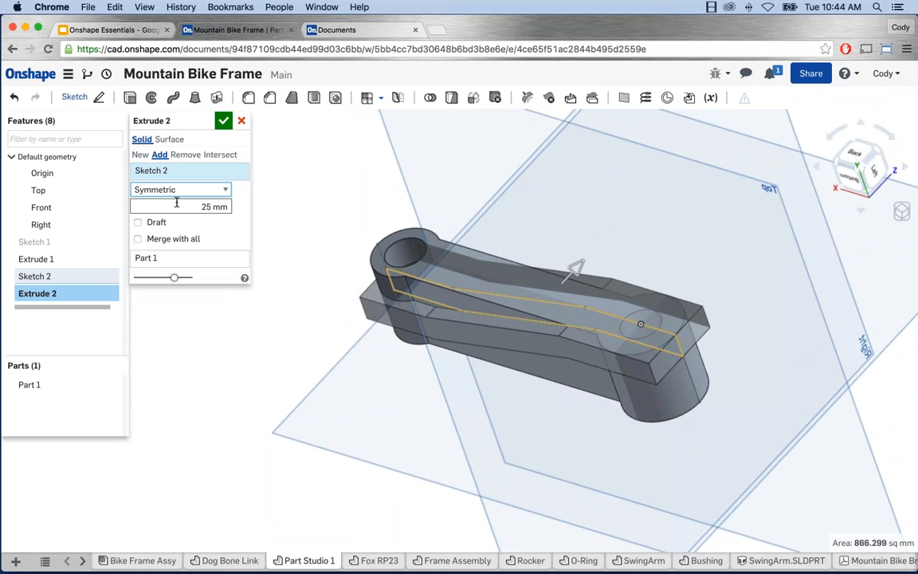
pyautogui.click(236, 207)
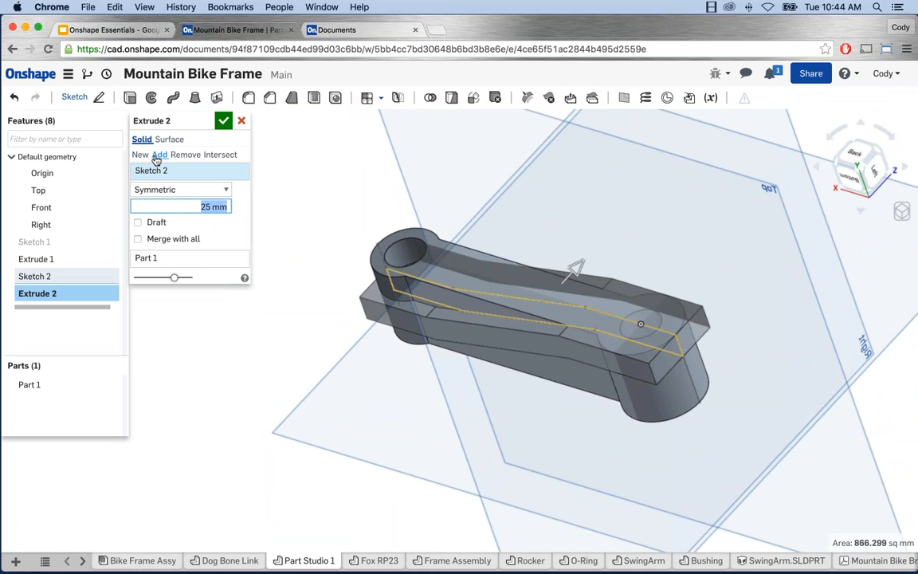
pyautogui.click(158, 159)
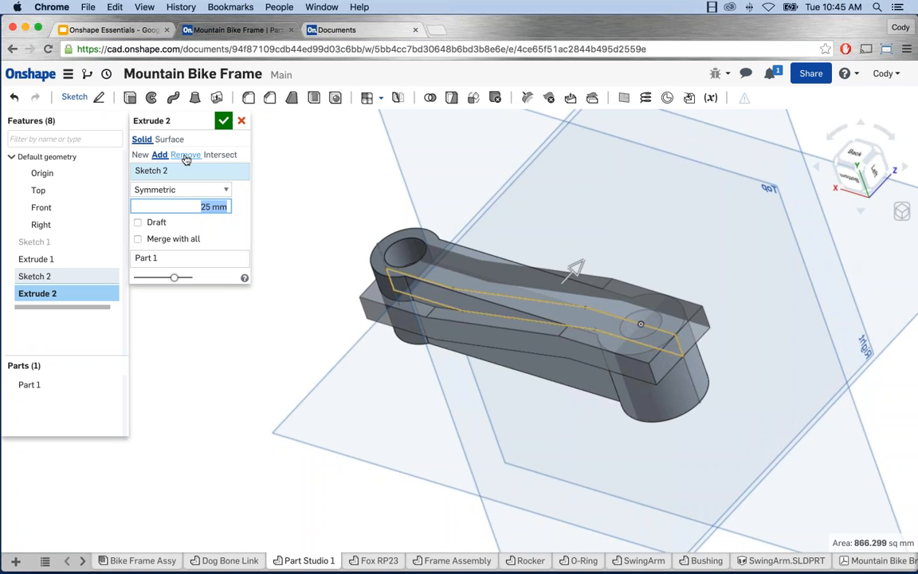
# Step: Set Extrude 2 to Intersect with the link and accept the feature
pyautogui.click(185, 156)
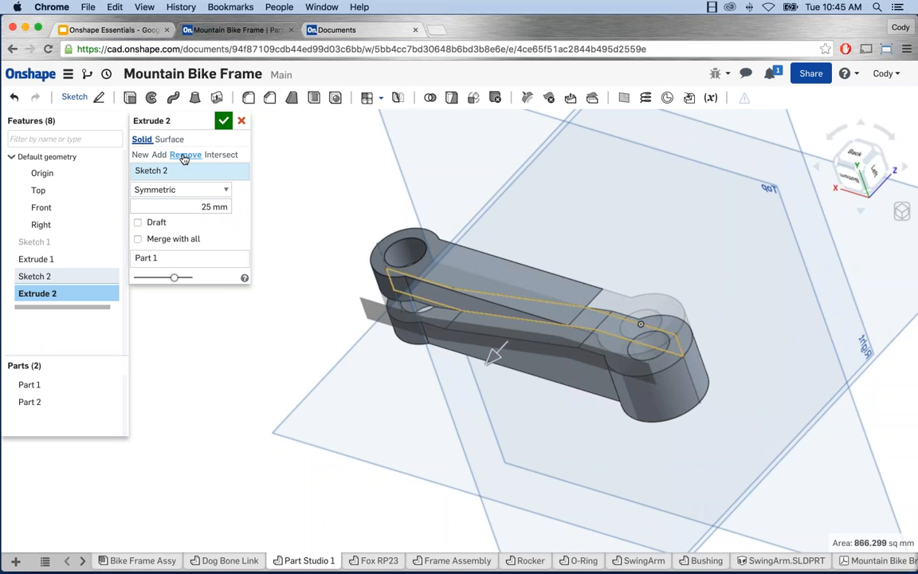
pyautogui.click(160, 155)
pyautogui.click(140, 156)
pyautogui.click(160, 156)
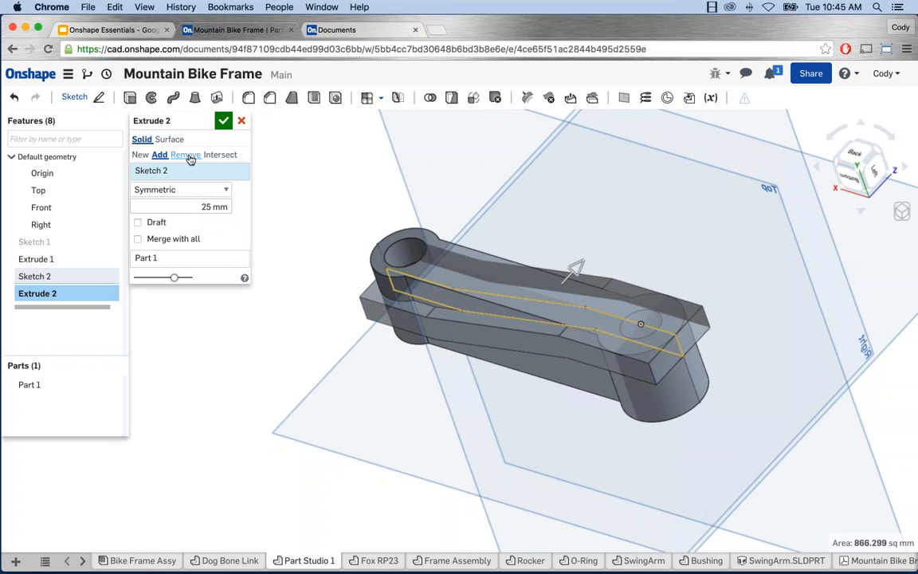
pyautogui.click(188, 156)
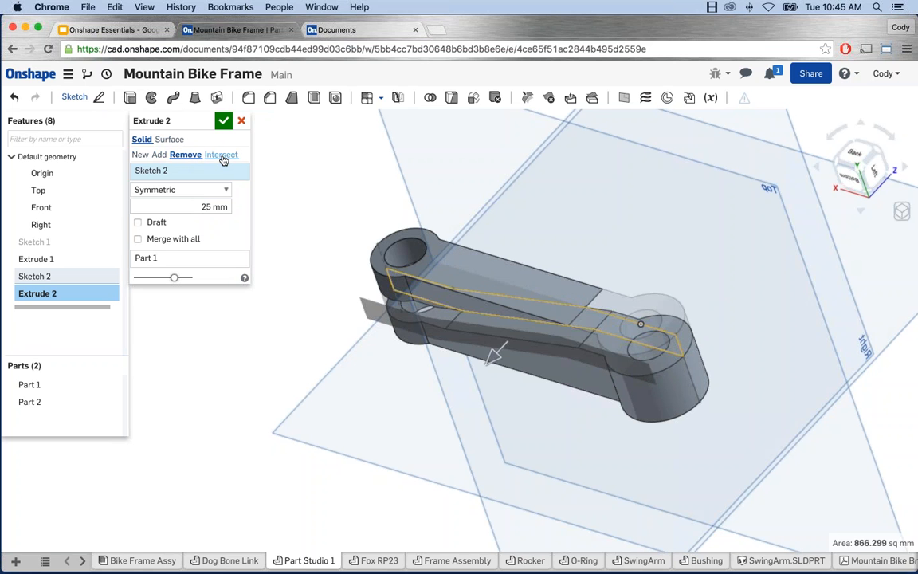
pyautogui.click(222, 156)
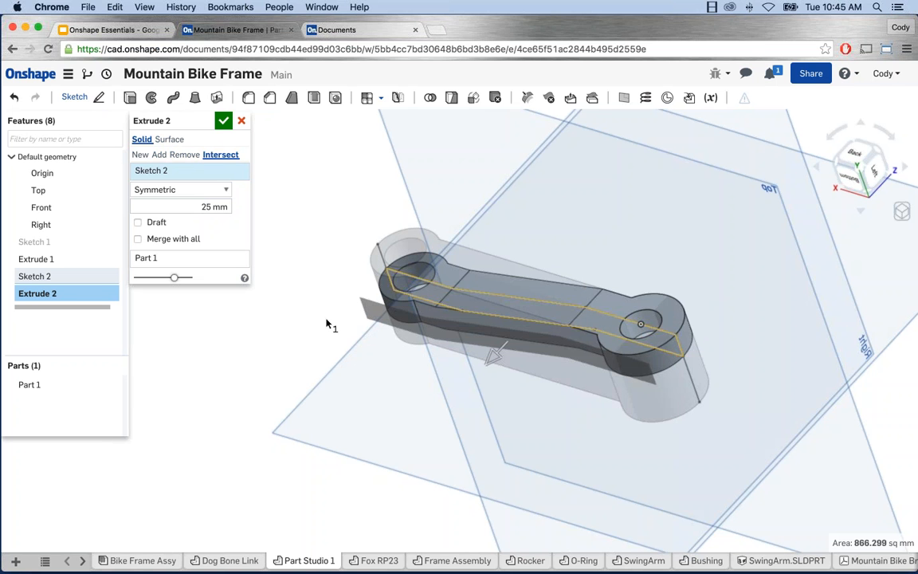
pyautogui.click(223, 121)
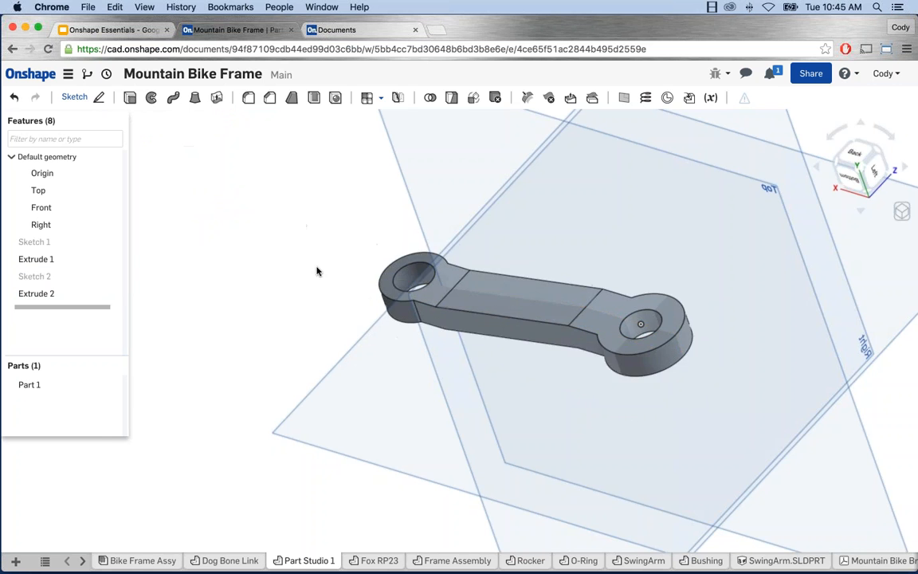
# Step: Hide the default planes and orbit around the now single-part link
pyautogui.moveTo(316, 267); pyautogui.dragTo(399, 290, button='right')
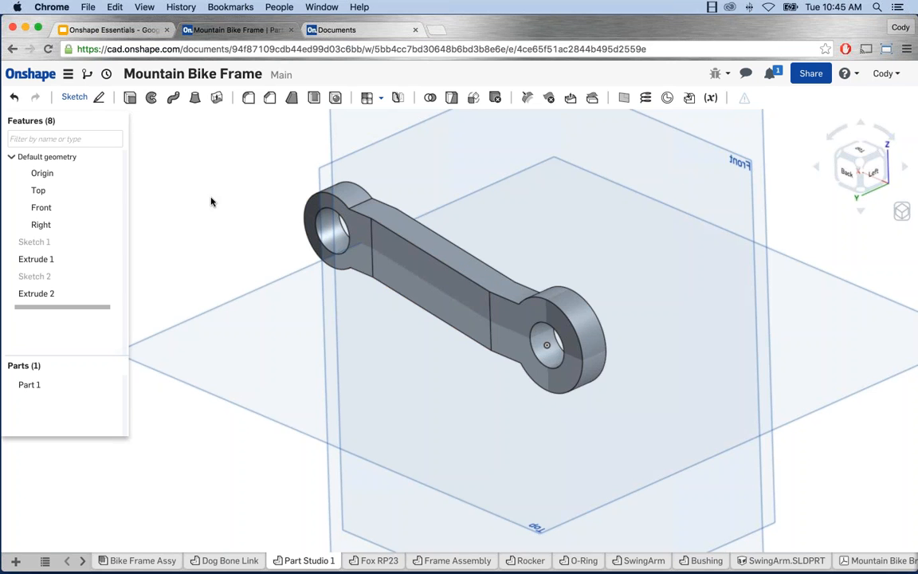
pyautogui.press('p')
pyautogui.moveTo(341, 228); pyautogui.dragTo(239, 198, button='right')
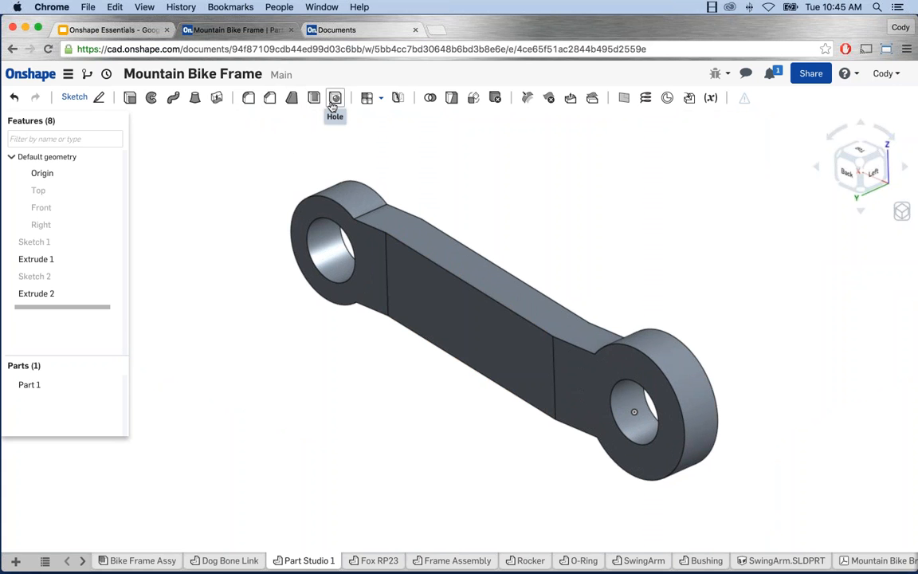
pyautogui.click(248, 97)
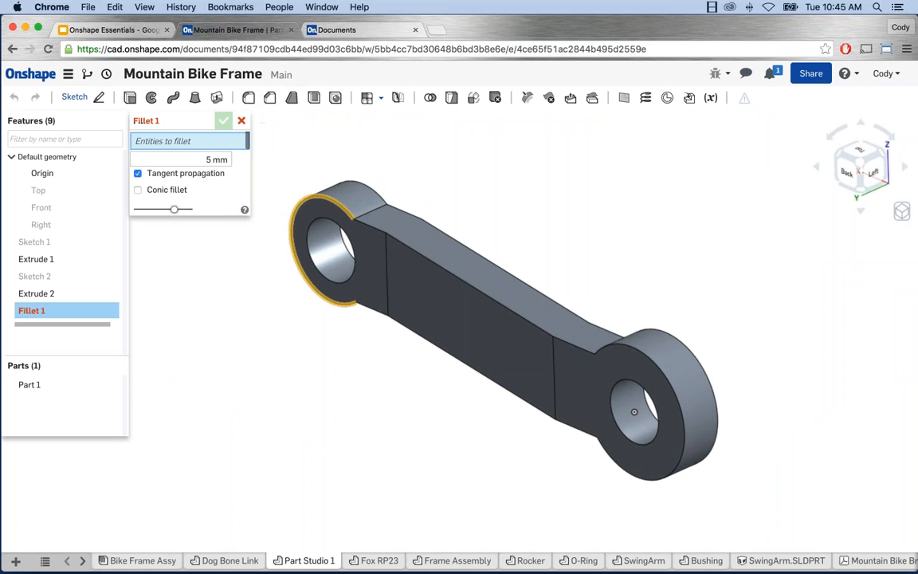
# Step: Fillet the four lug-to-web edges of Extrude 1 with a 30 mm radius
pyautogui.doubleClick(200, 159)
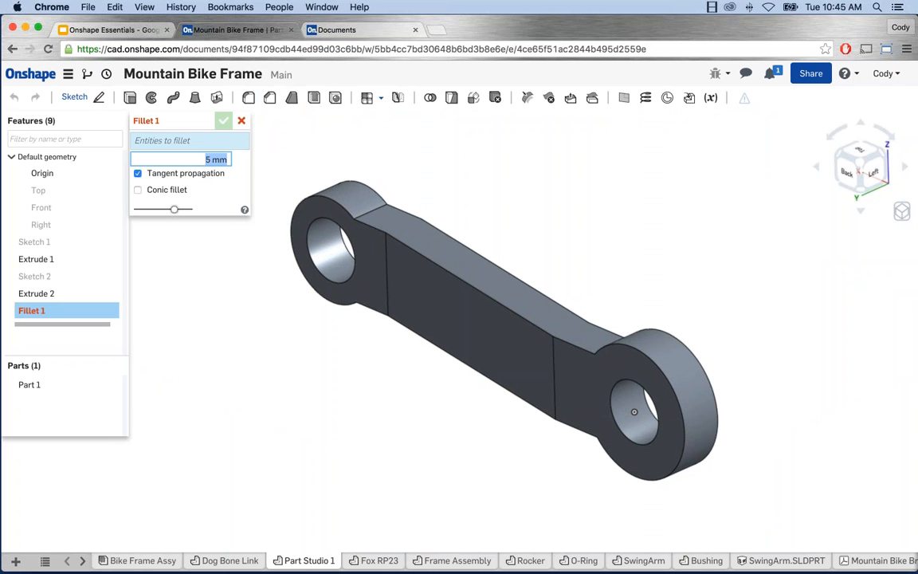
pyautogui.write('30')
pyautogui.press('Return')
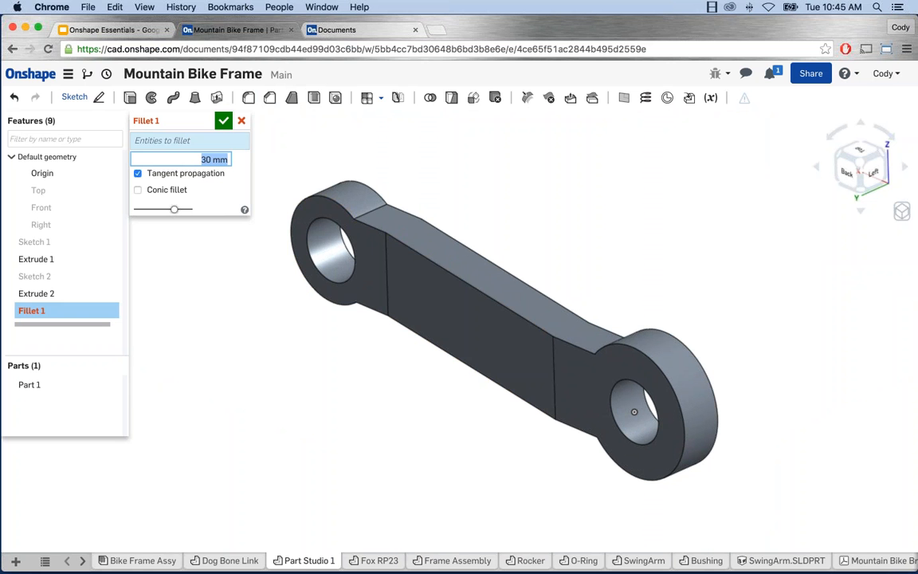
pyautogui.click(366, 216)
pyautogui.moveTo(543, 212); pyautogui.dragTo(603, 468, button='right')
pyautogui.click(653, 344)
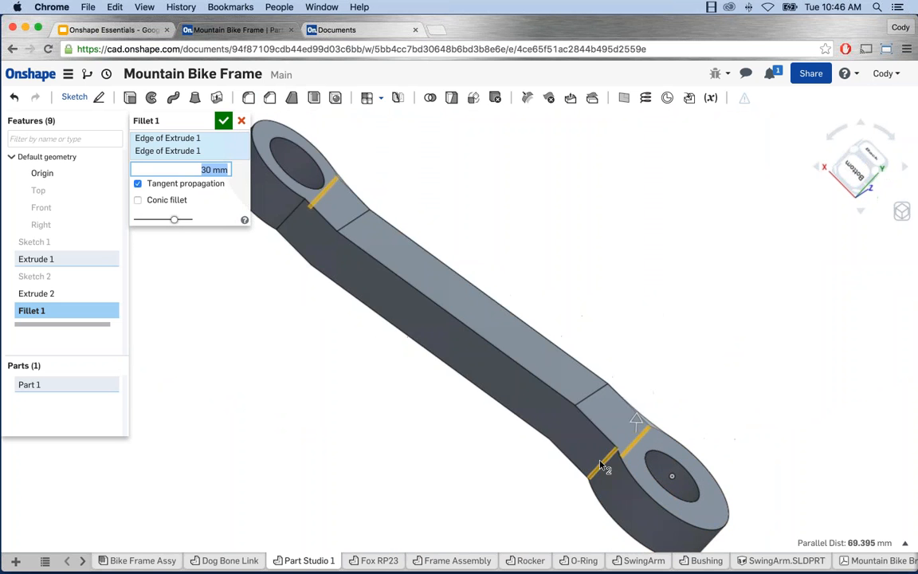
pyautogui.click(603, 467)
pyautogui.click(290, 215)
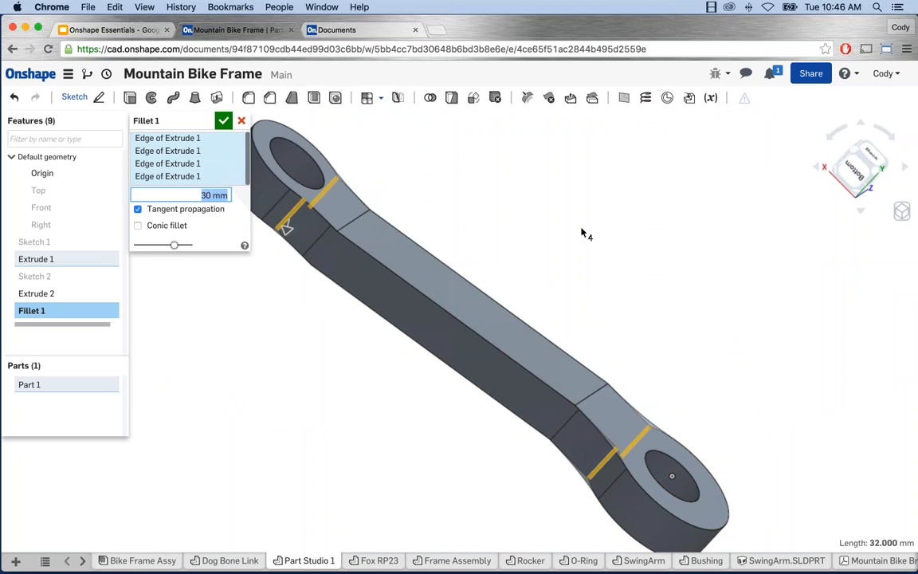
pyautogui.moveTo(582, 232); pyautogui.dragTo(462, 235, button='right')
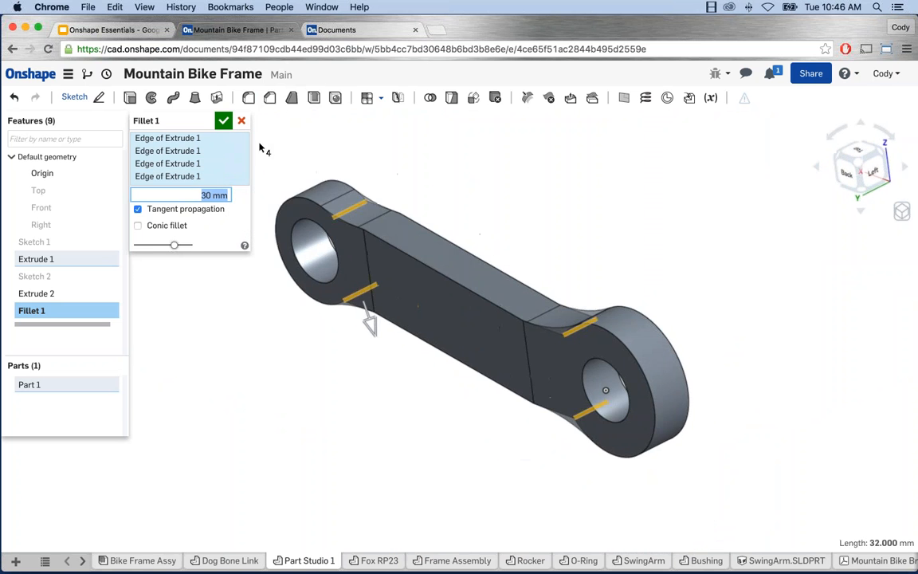
pyautogui.press('Return')
pyautogui.moveTo(403, 162); pyautogui.dragTo(357, 126, button='right')
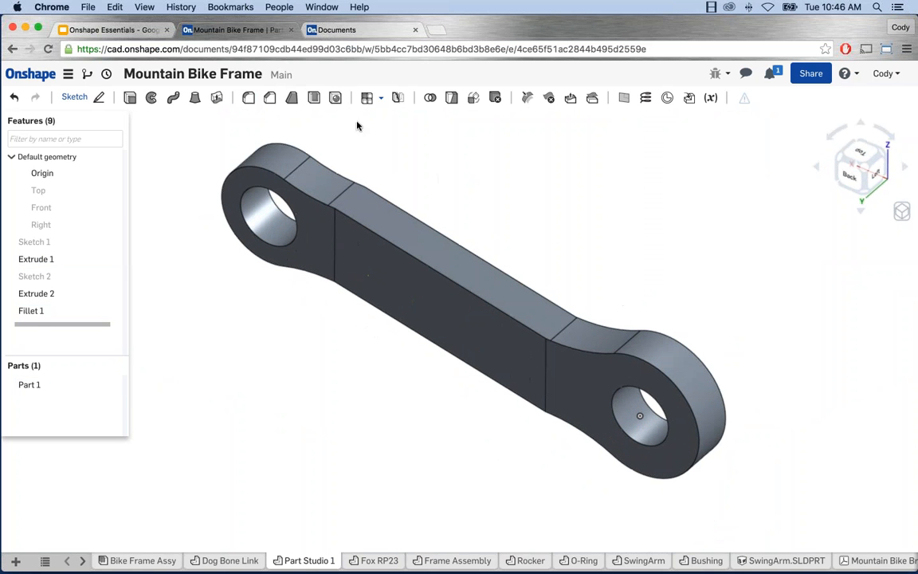
# Step: Fillet the four middle-section edges of Extrude 2 with a 15 mm radius
pyautogui.click(248, 97)
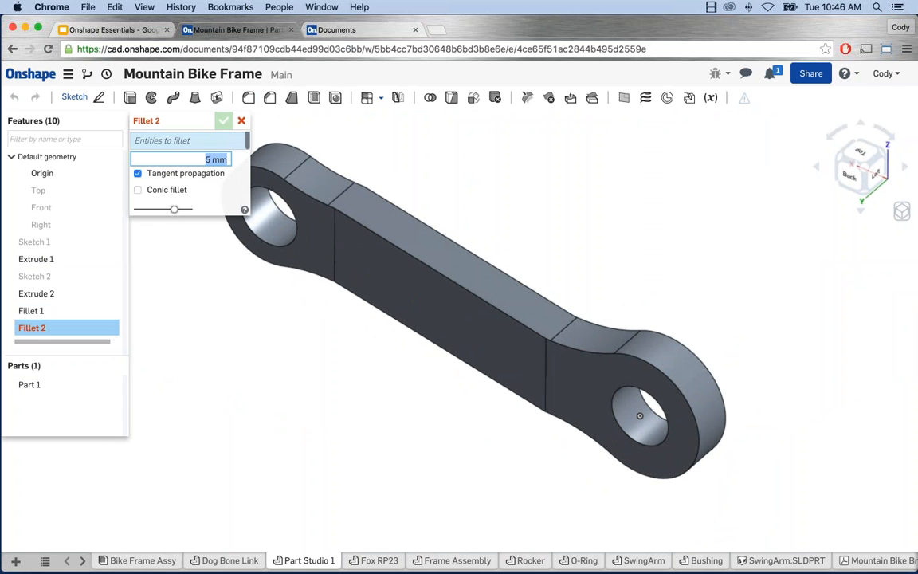
pyautogui.click(327, 226)
pyautogui.write('15')
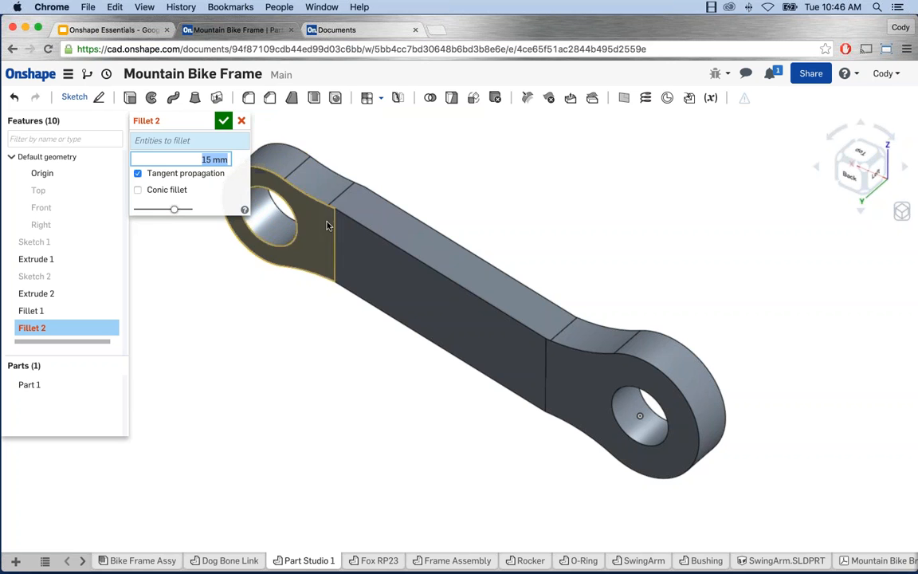
pyautogui.click(332, 250)
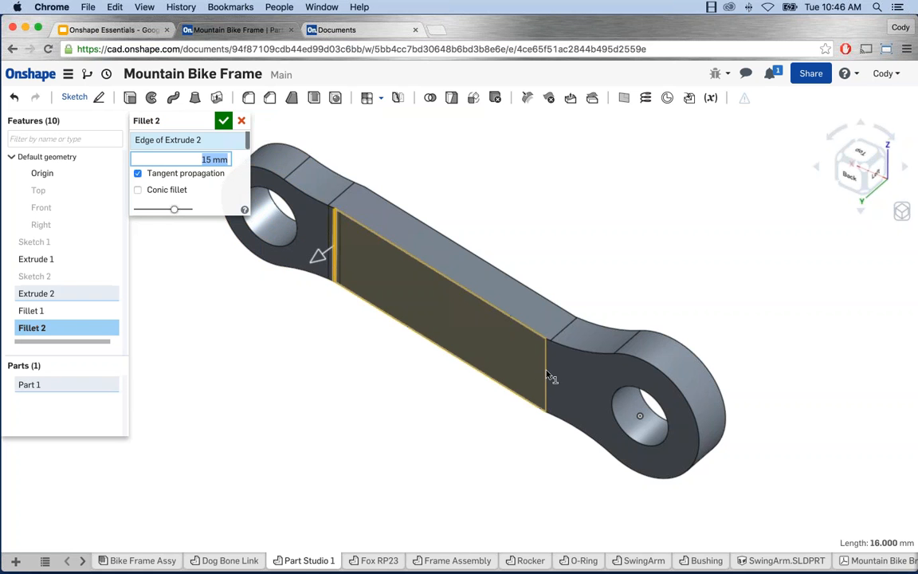
pyautogui.click(544, 373)
pyautogui.moveTo(589, 245); pyautogui.dragTo(502, 250, button='right')
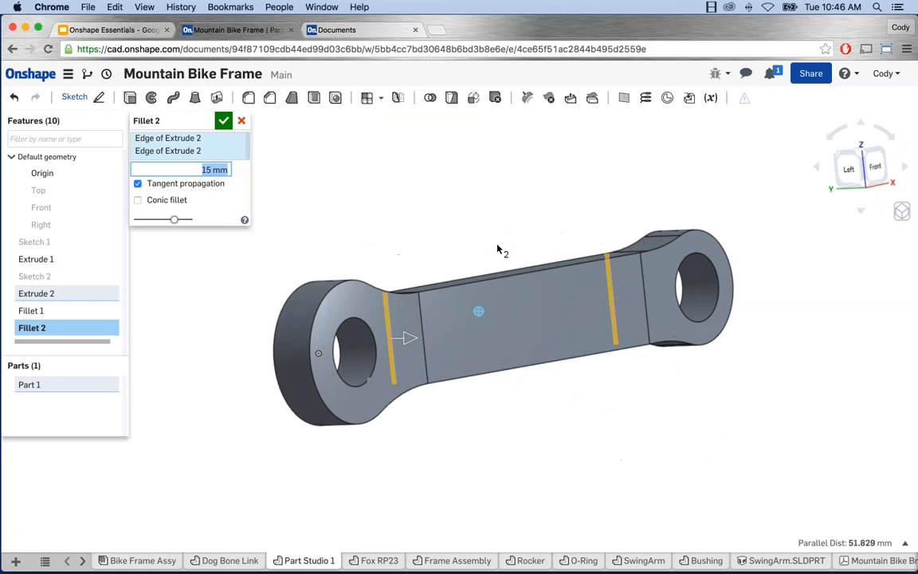
pyautogui.click(421, 322)
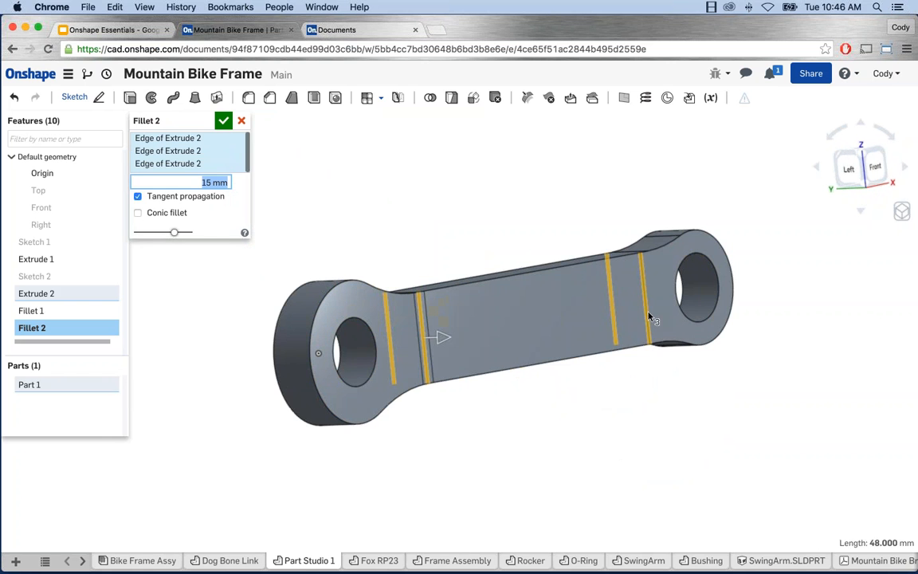
pyautogui.click(646, 311)
pyautogui.click(224, 120)
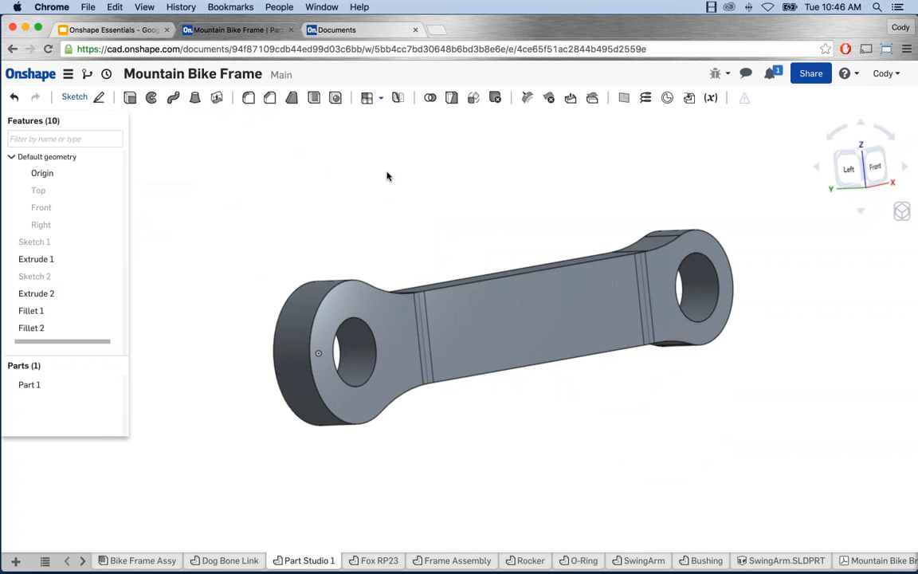
pyautogui.moveTo(390, 174); pyautogui.dragTo(514, 236, button='right')
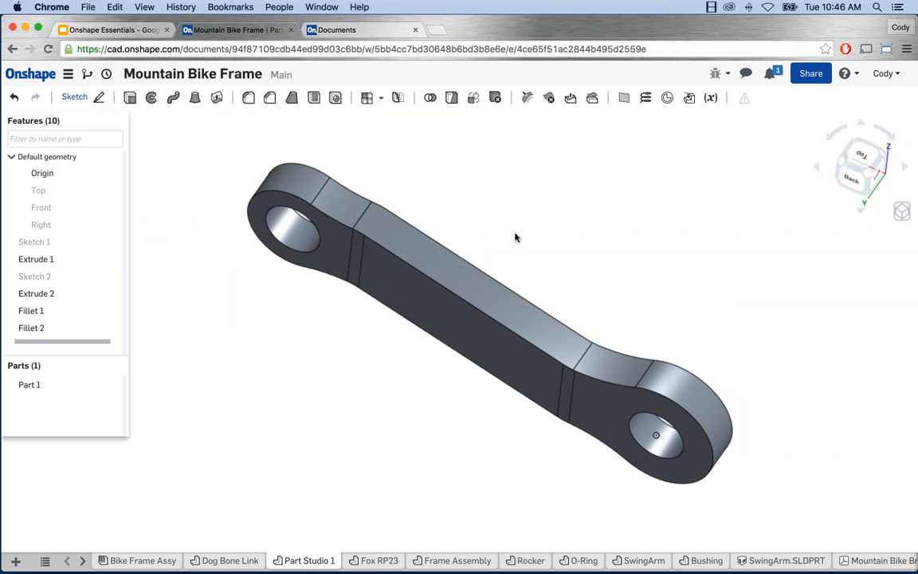
pyautogui.moveTo(569, 265); pyautogui.dragTo(575, 263, button='middle')
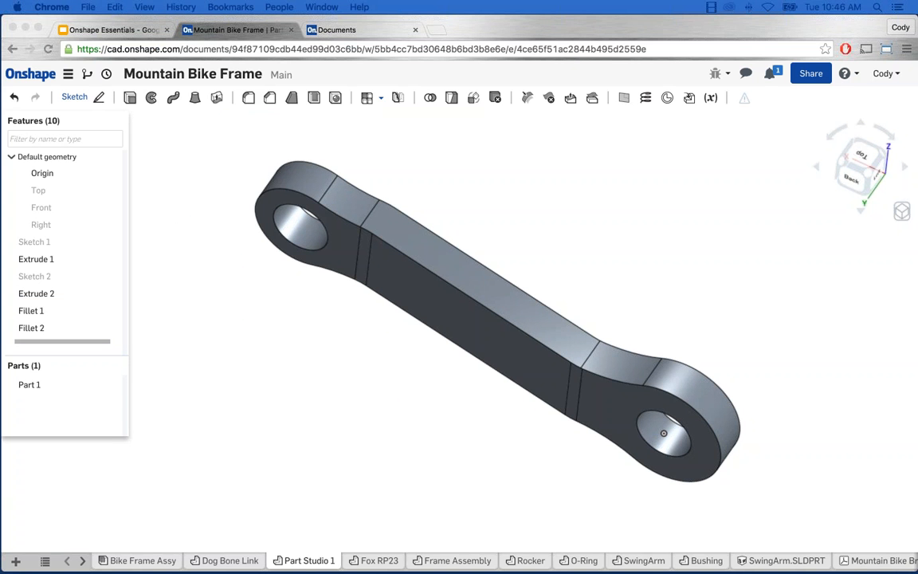
# Step: Share Mountain Bike Frame with the collaborator's e-mail at Can edit & share permission
pyautogui.click(811, 74)
pyautogui.click(373, 327)
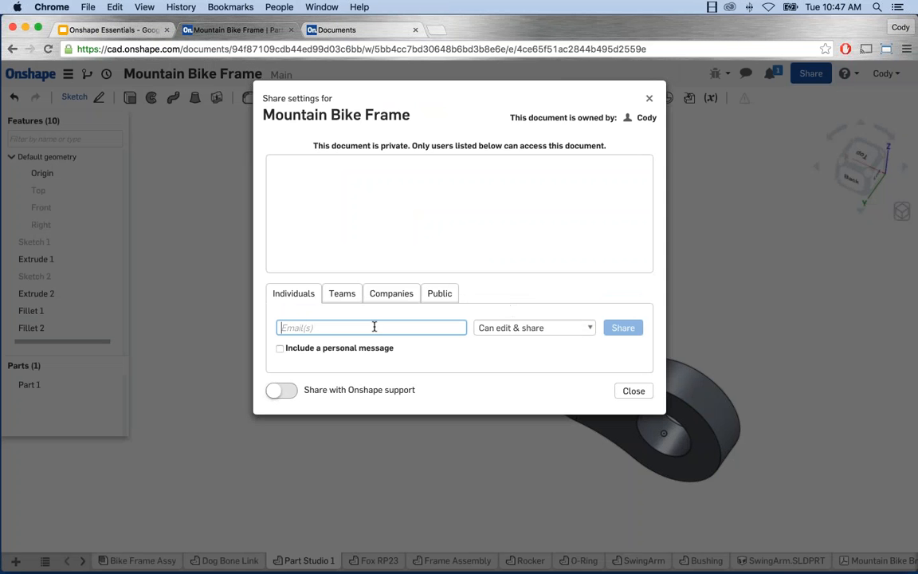
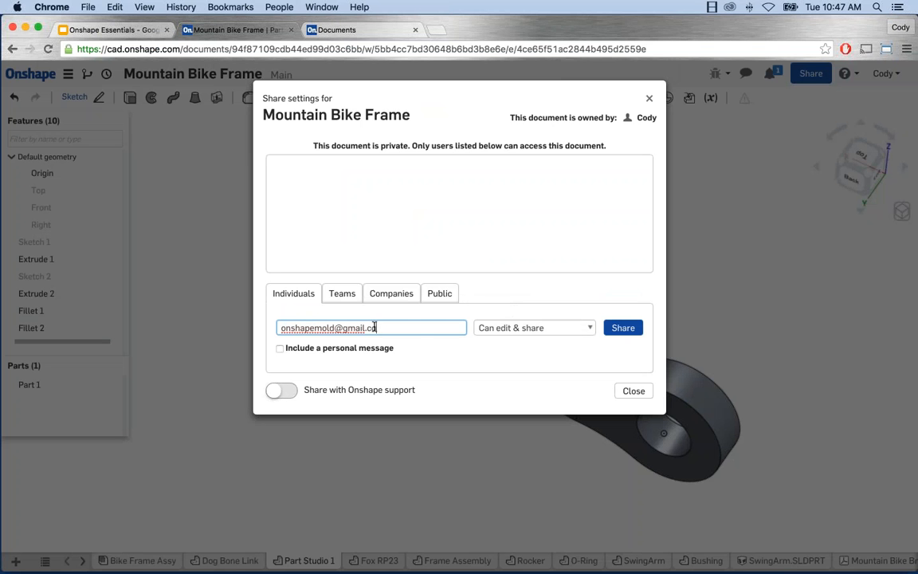
pyautogui.click(564, 329)
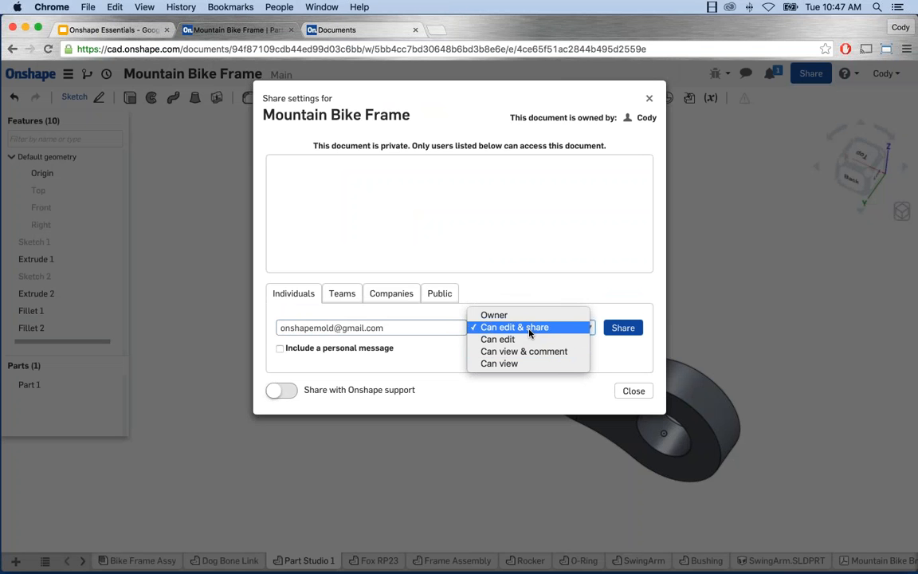
pyautogui.click(529, 329)
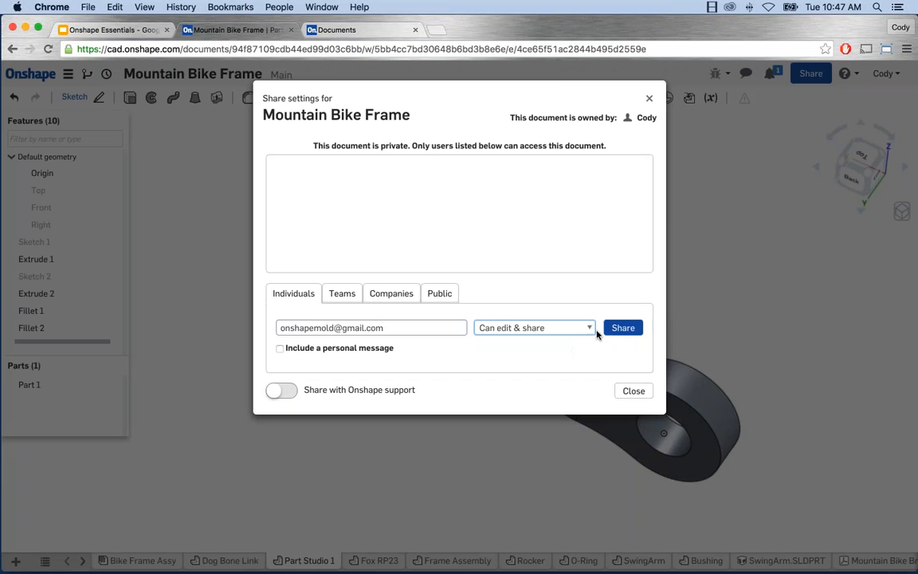
pyautogui.click(620, 329)
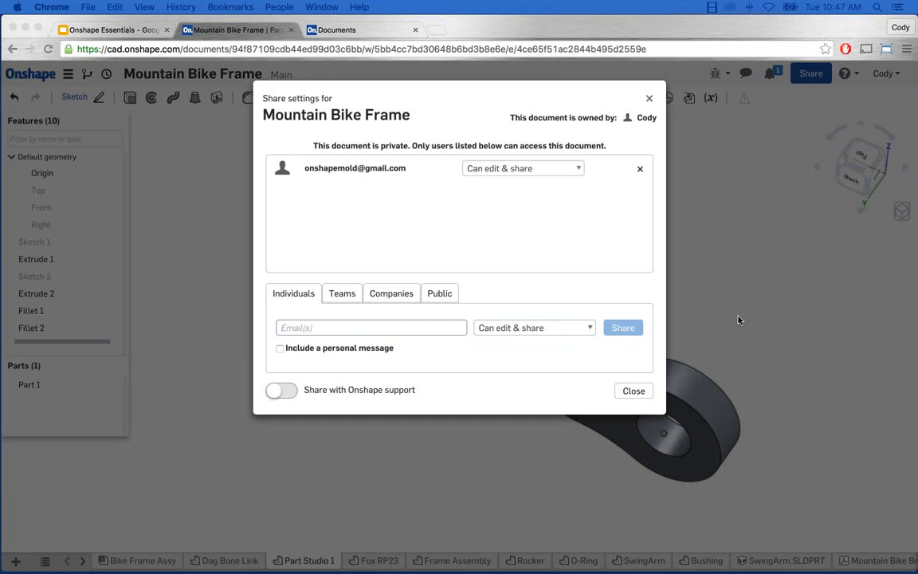
pyautogui.click(634, 397)
pyautogui.moveTo(626, 287); pyautogui.dragTo(633, 298, button='middle')
# Step: Switch to the Bike Frame Assy tab showing the 11-instance full-suspension frame
pyautogui.scroll(1, 623, 295)
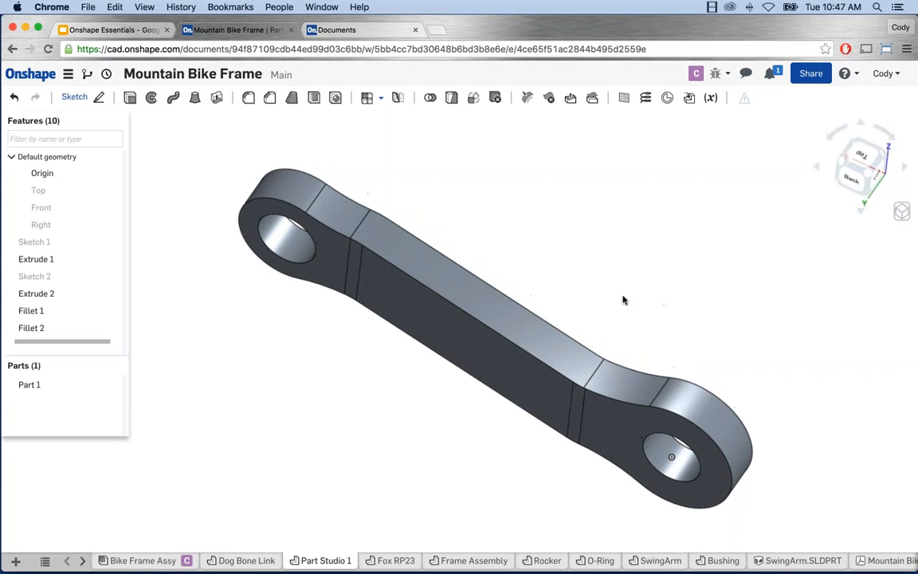
pyautogui.scroll(1, 623, 300)
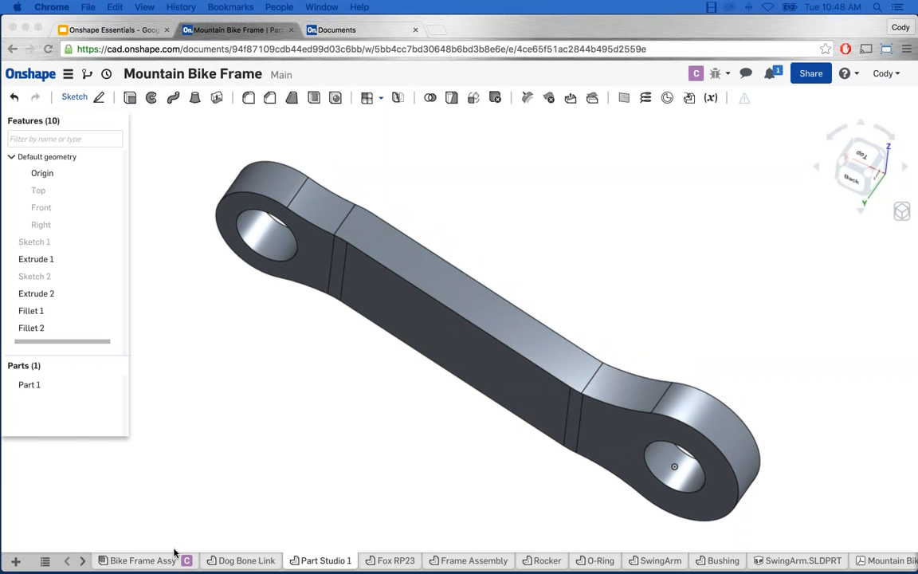
pyautogui.click(154, 562)
pyautogui.click(154, 563)
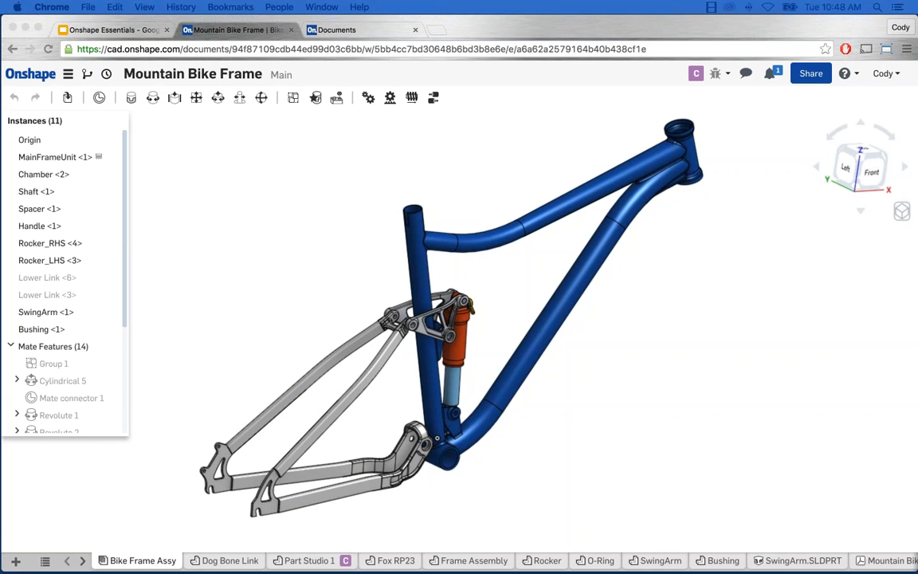
pyautogui.click(307, 560)
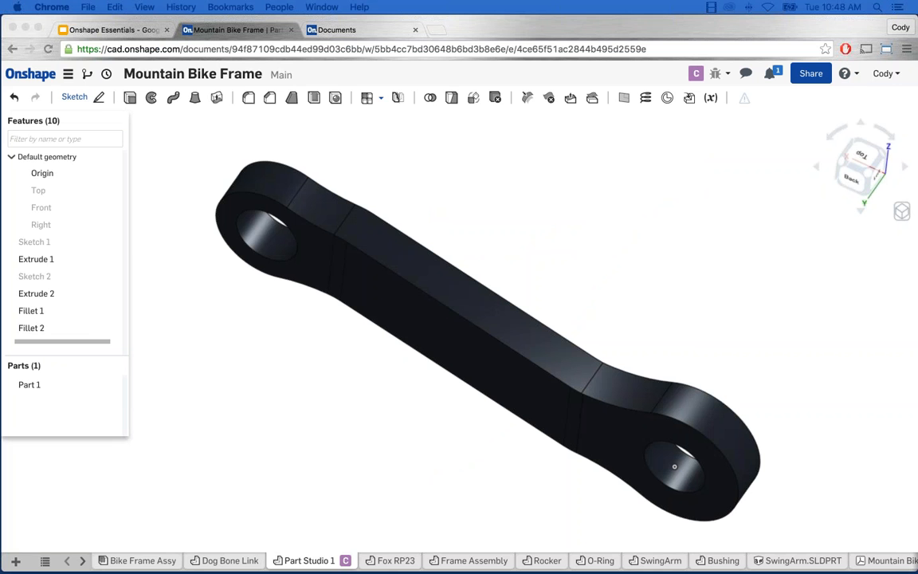
pyautogui.click(92, 294)
pyautogui.scroll(-1, 104, 320)
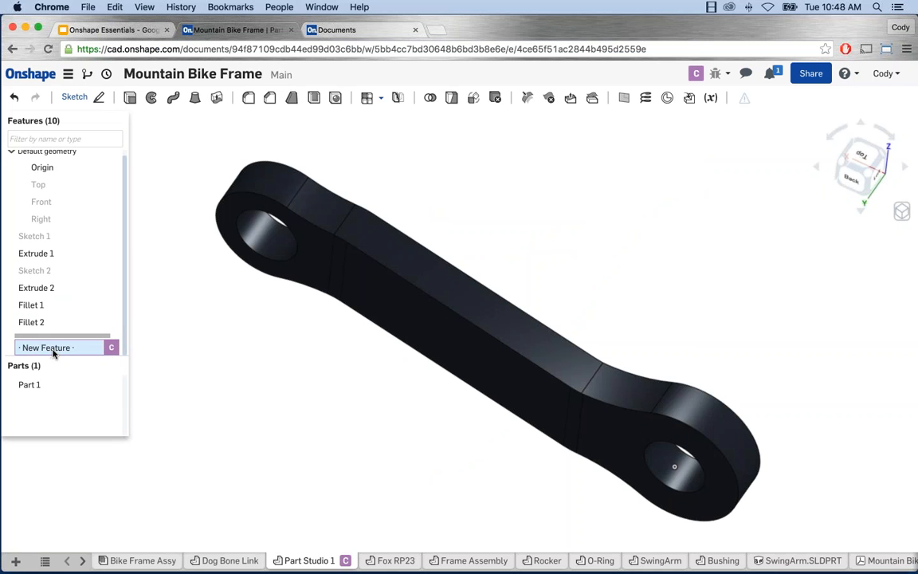
# Step: Reopen Bike Frame Assy and orbit and zoom until the whole frame is visible
pyautogui.moveTo(76, 350)
pyautogui.click(137, 560)
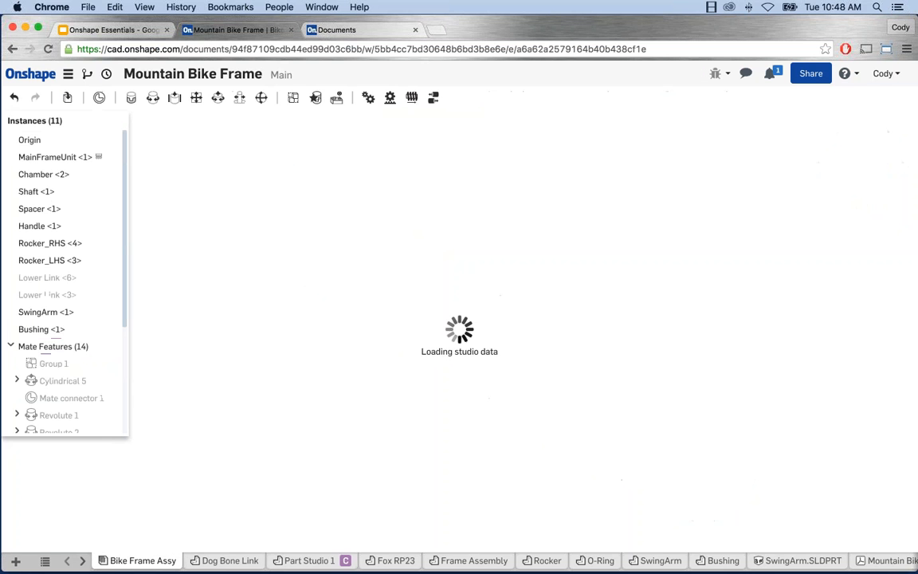
pyautogui.moveTo(336, 279); pyautogui.dragTo(506, 379, button='right')
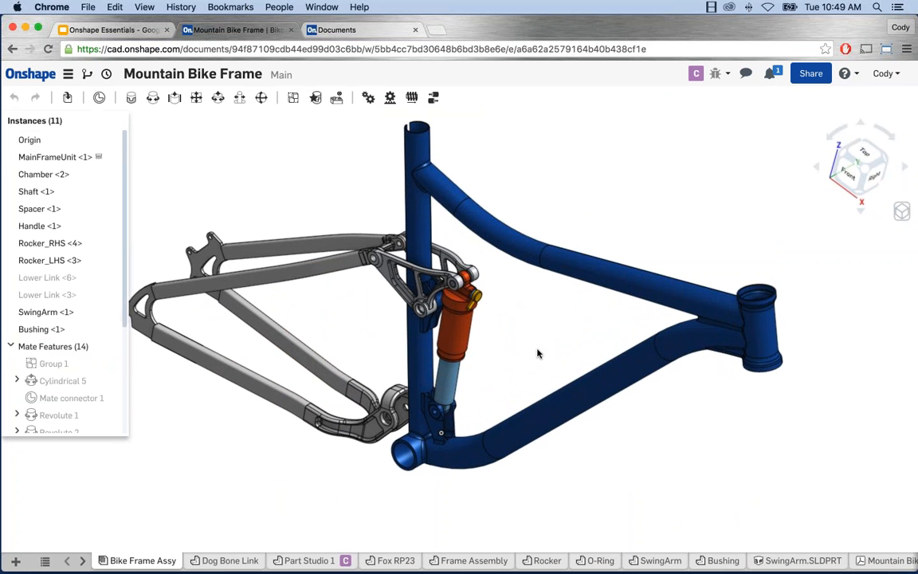
pyautogui.scroll(-1, 351, 207)
pyautogui.moveTo(346, 206); pyautogui.dragTo(367, 213, button='middle')
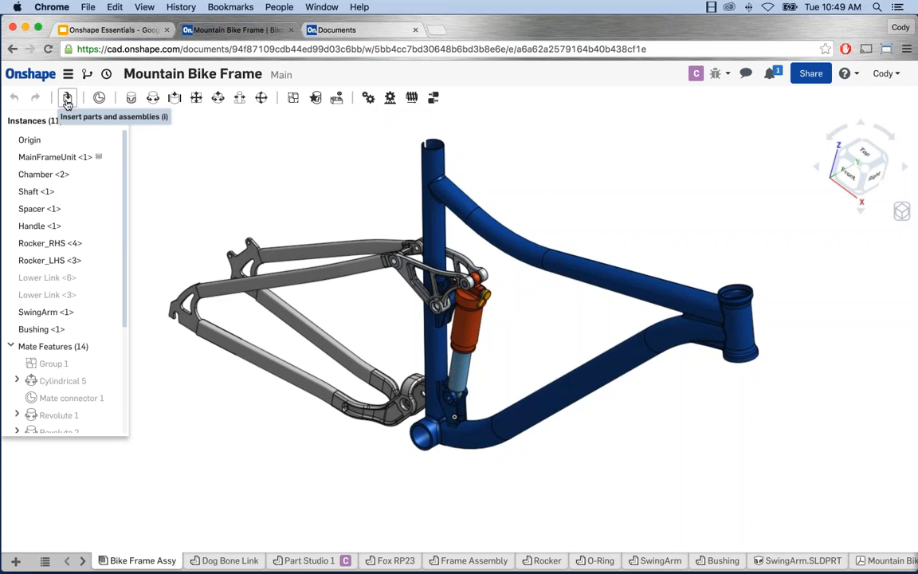
# Step: Insert Part 1 from Part Studio 1 into the assembly beside the frame
pyautogui.click(66, 98)
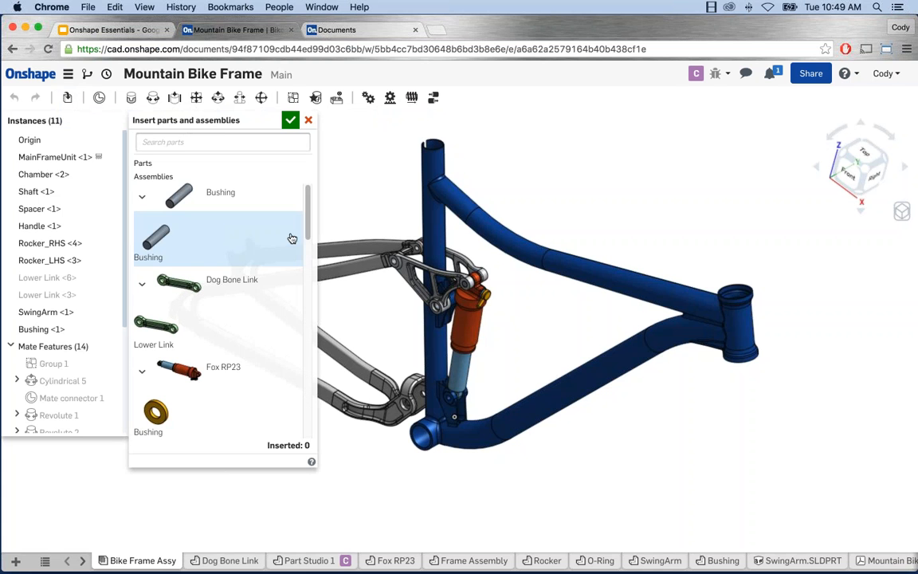
pyautogui.scroll(-3, 310, 236)
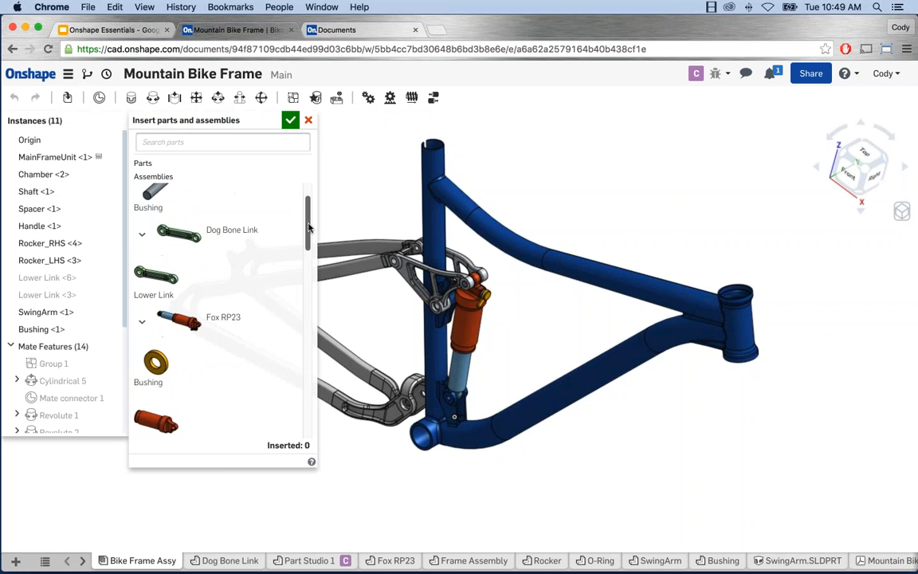
pyautogui.scroll(-4, 309, 239)
pyautogui.scroll(6, 309, 247)
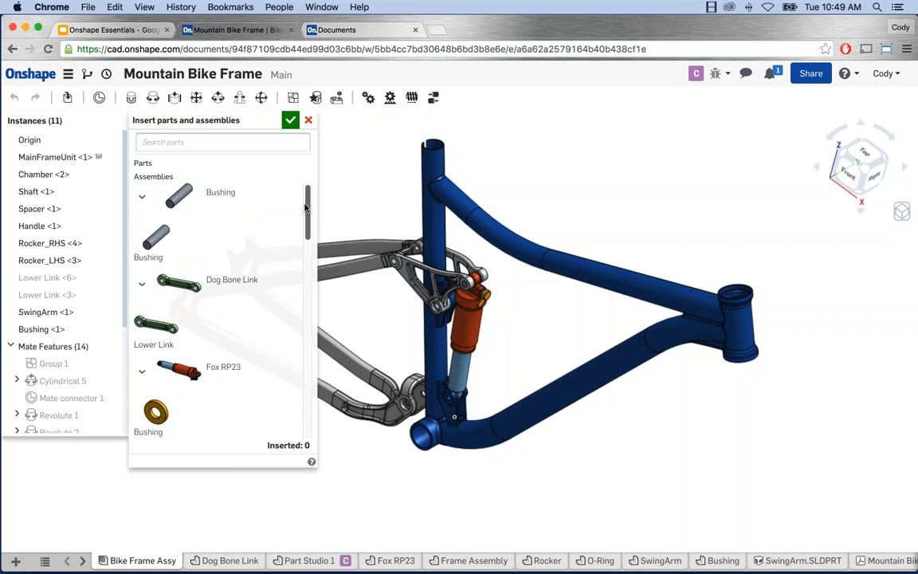
pyautogui.scroll(-6, 307, 263)
pyautogui.moveTo(304, 266); pyautogui.dragTo(306, 397)
pyautogui.click(170, 292)
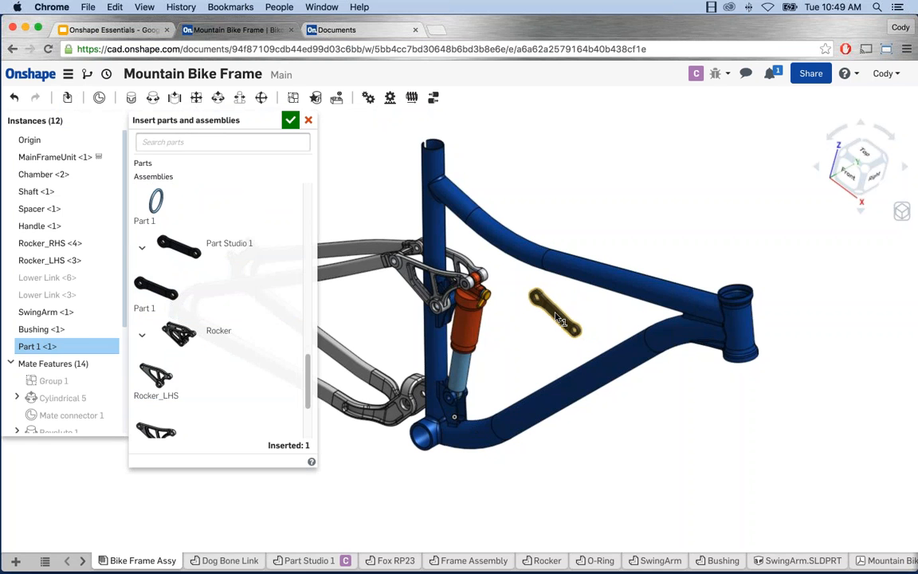
pyautogui.click(556, 317)
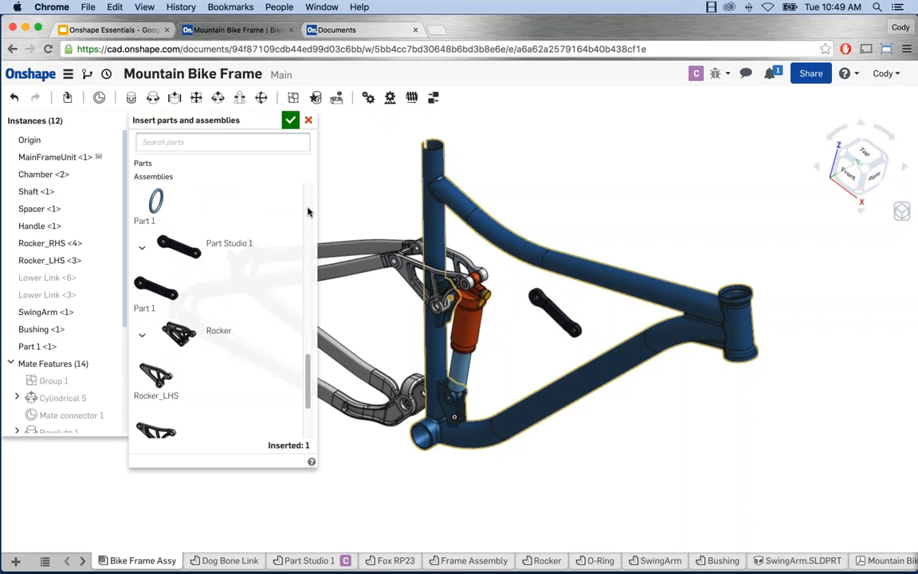
pyautogui.click(291, 120)
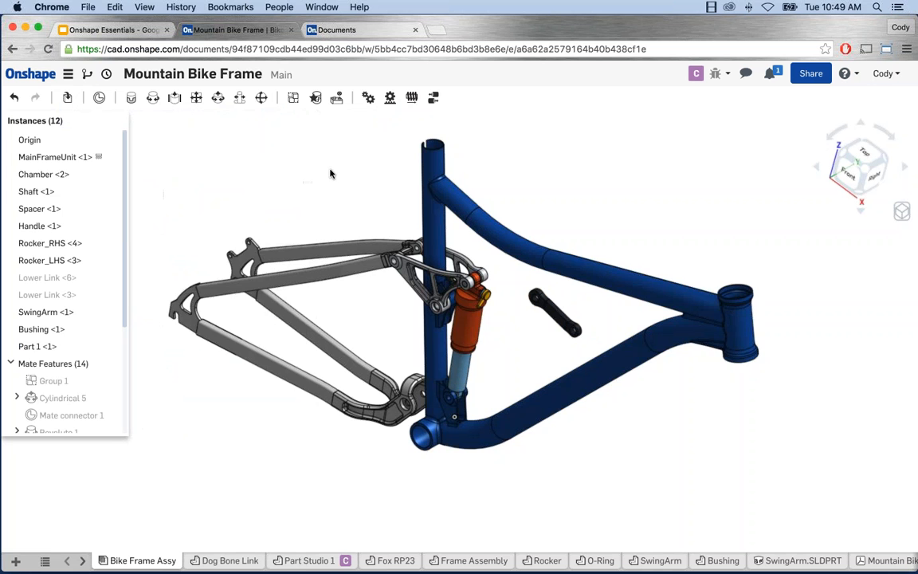
# Step: Drag the dog-bone link inside the front frame triangle and zoom out slightly
pyautogui.scroll(6, 523, 323)
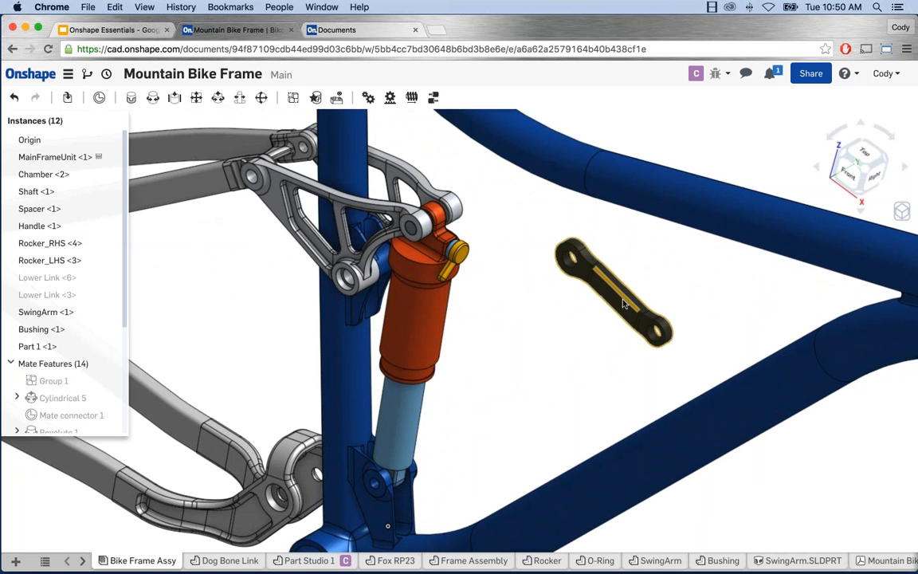
pyautogui.moveTo(622, 299); pyautogui.dragTo(588, 329)
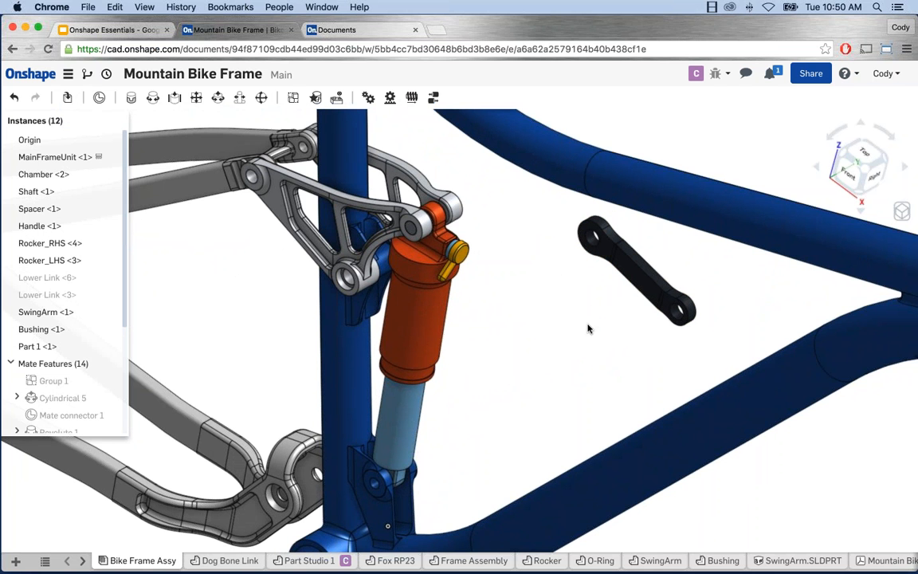
pyautogui.scroll(-2, 588, 328)
pyautogui.moveTo(588, 328); pyautogui.dragTo(594, 317, button='middle')
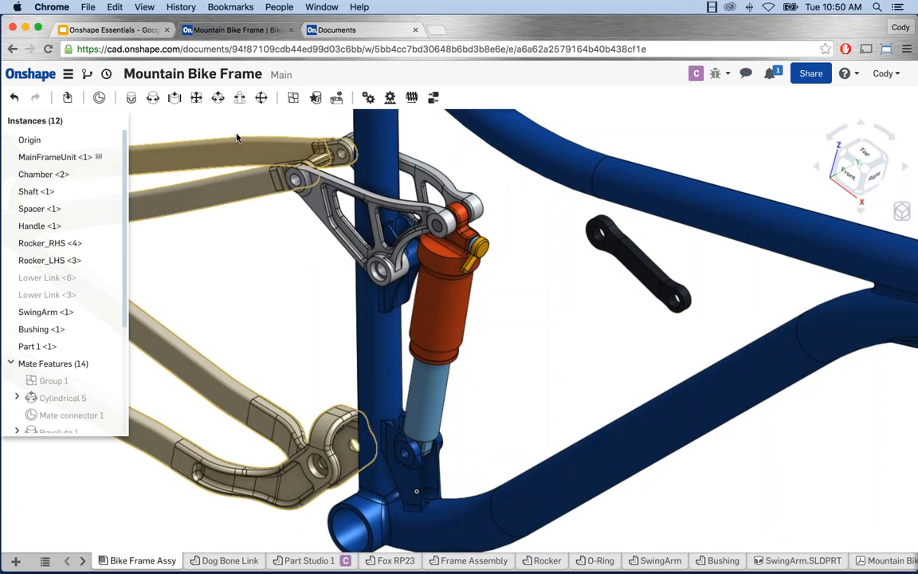
# Step: Start a revolute mate and orbit and zoom around the frame to find the link
pyautogui.click(153, 100)
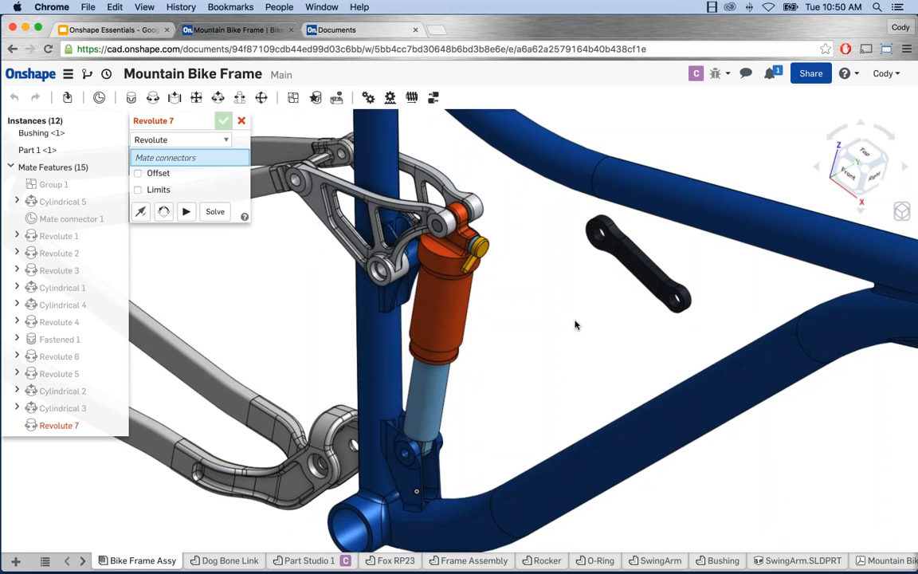
pyautogui.moveTo(575, 324)
pyautogui.mouseDown(button='right')
pyautogui.moveTo(461, 266)
pyautogui.moveTo(526, 321)
pyautogui.mouseUp(button='right')
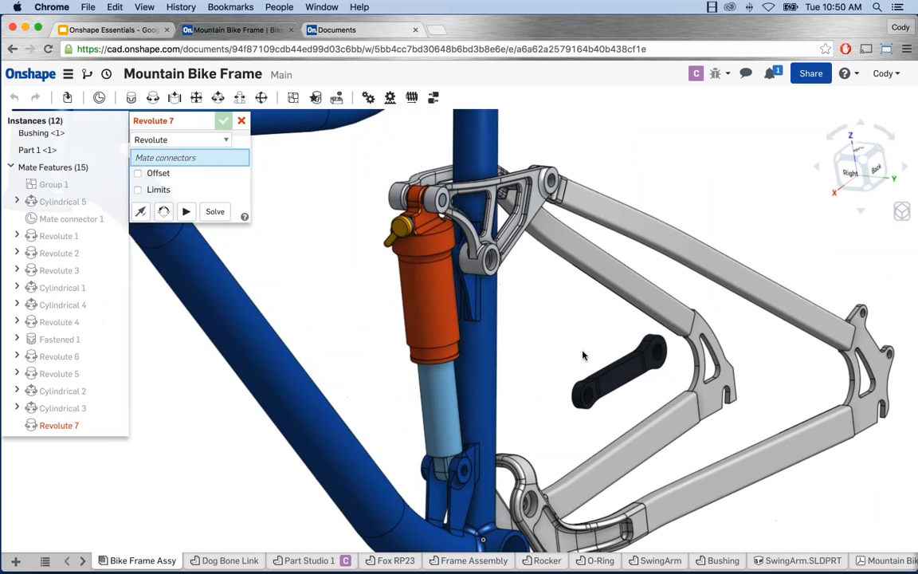
pyautogui.moveTo(560, 348); pyautogui.dragTo(540, 315, button='right')
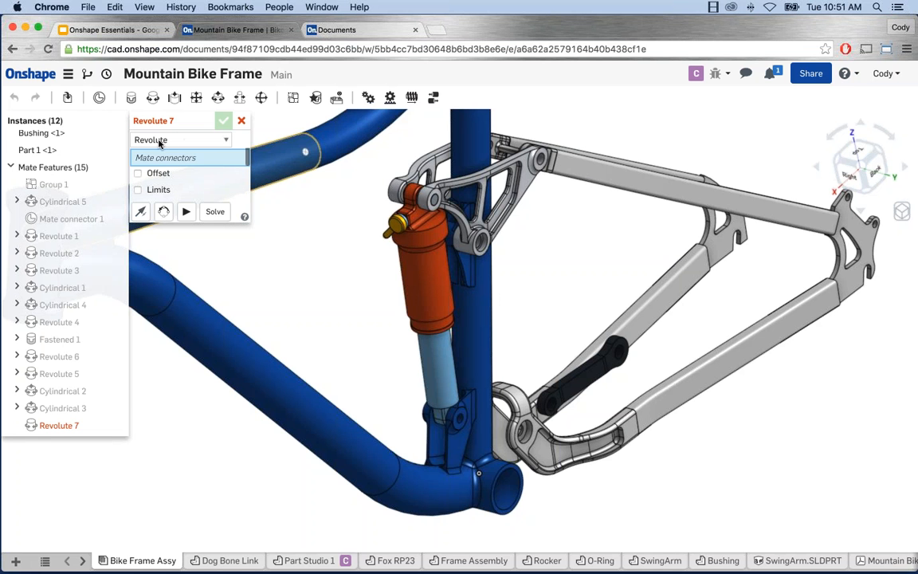
pyautogui.scroll(5, 567, 405)
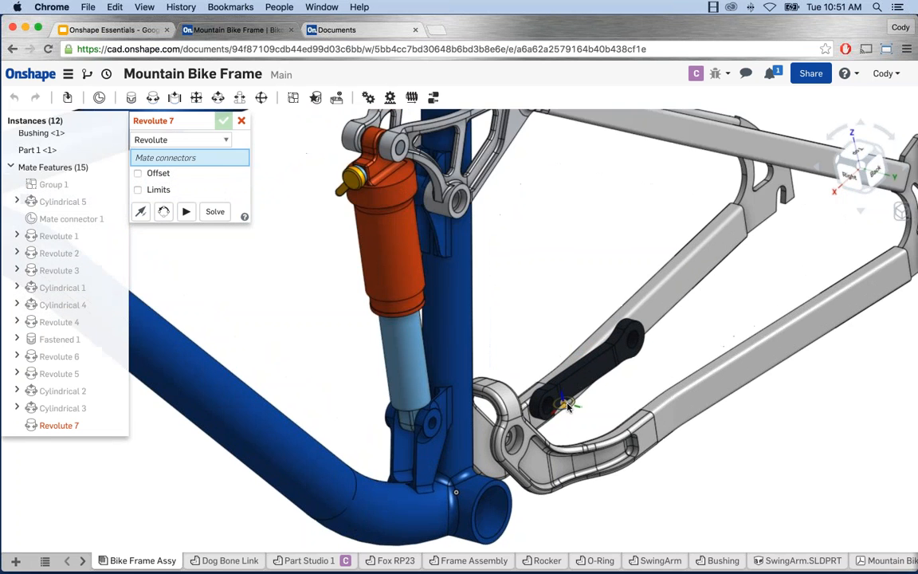
pyautogui.scroll(6, 566, 403)
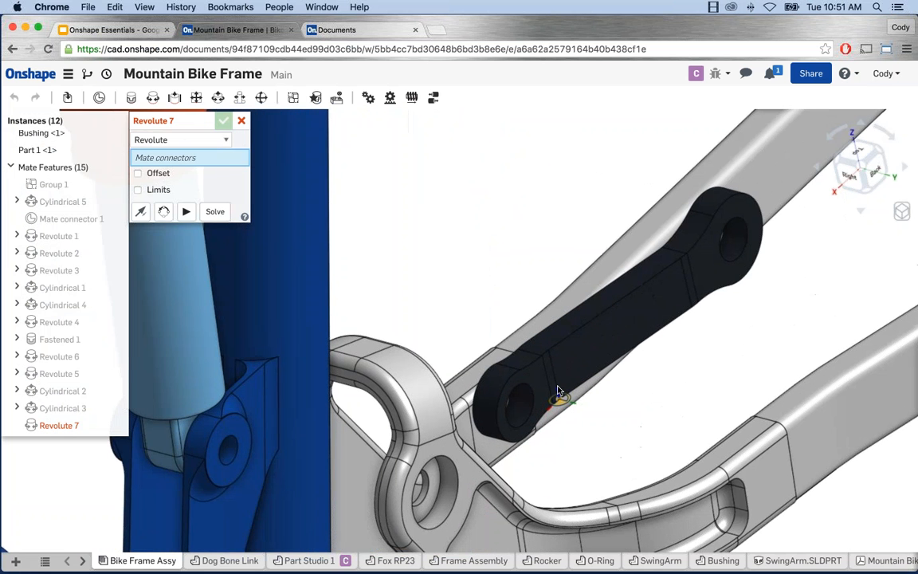
pyautogui.scroll(2, 496, 363)
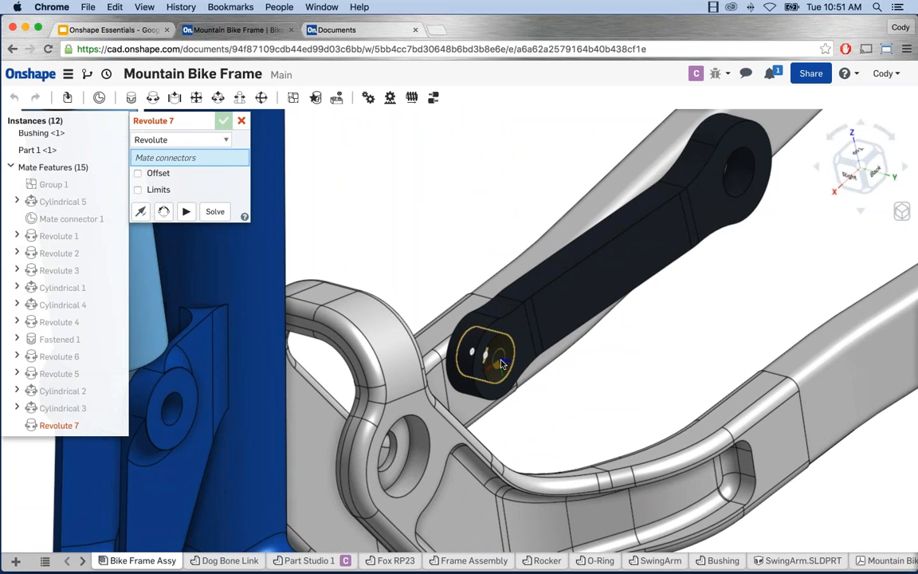
pyautogui.moveTo(568, 364)
pyautogui.mouseDown(button='right')
pyautogui.moveTo(586, 366)
pyautogui.moveTo(580, 384)
pyautogui.moveTo(560, 381)
pyautogui.mouseUp(button='right')
pyautogui.scroll(-3, 582, 367)
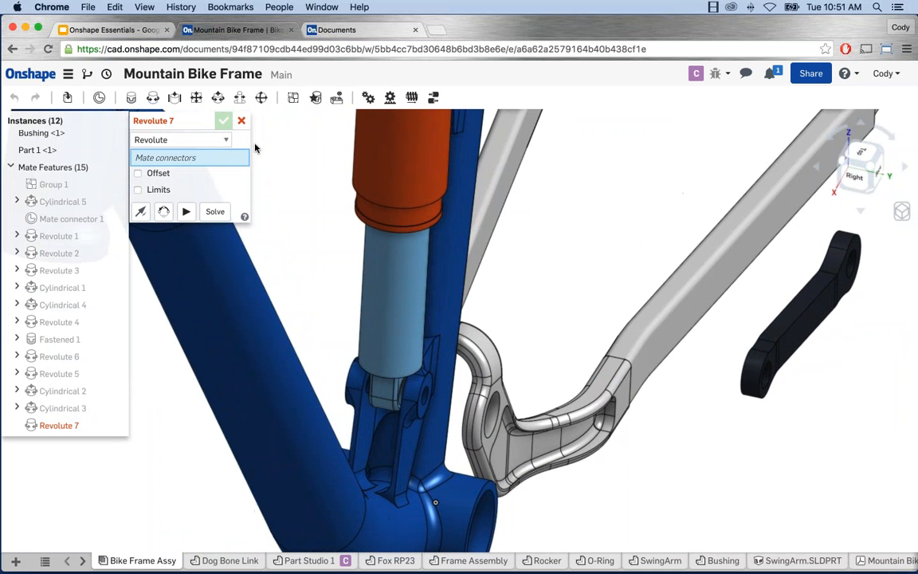
pyautogui.scroll(5, 791, 379)
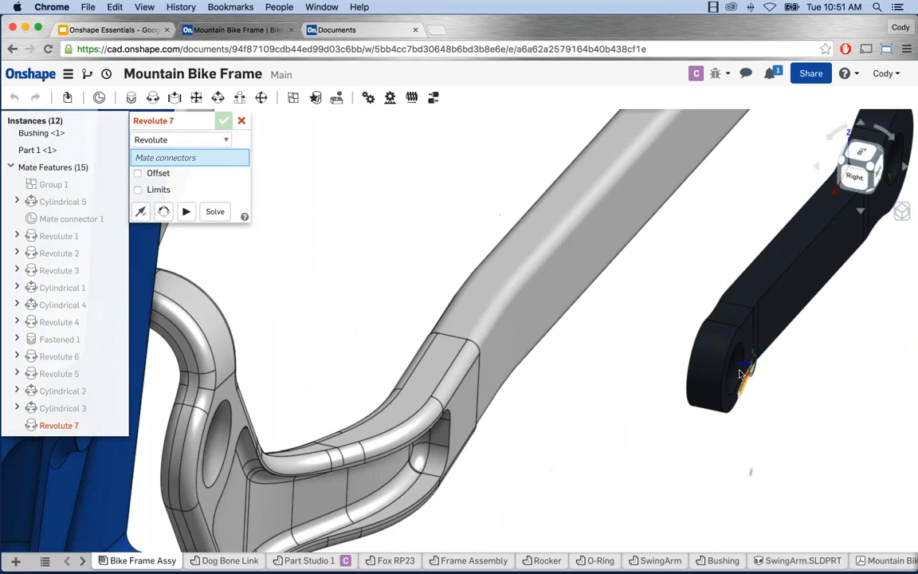
pyautogui.scroll(3, 728, 372)
pyautogui.scroll(4, 727, 372)
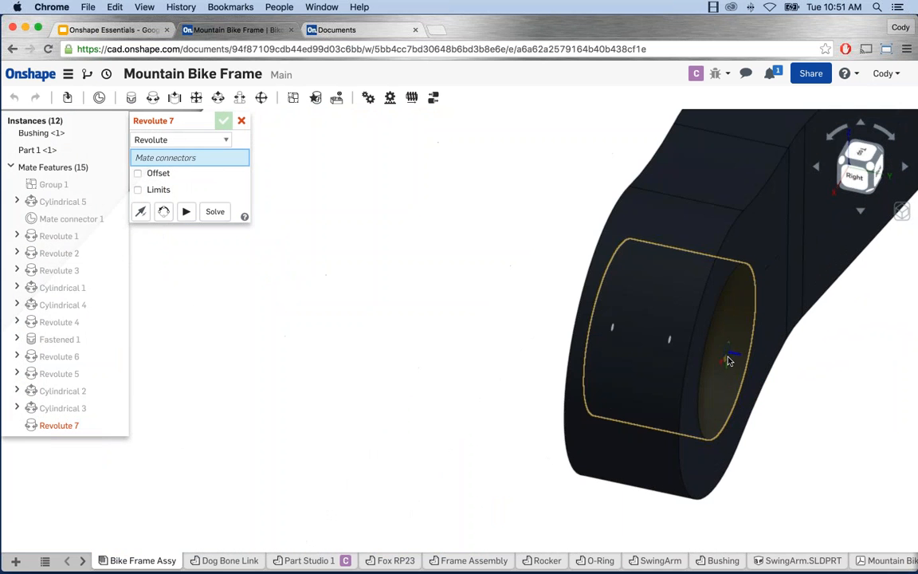
# Step: Pick the link's end-hole connector and the shock's lower-mount connector for the mate
pyautogui.click(727, 362)
pyautogui.scroll(-10, 727, 357)
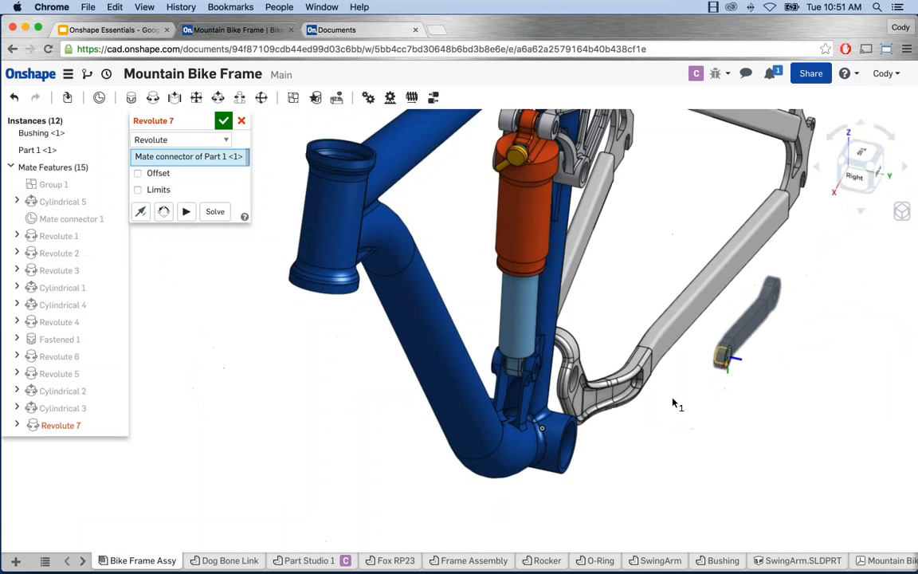
pyautogui.moveTo(672, 402); pyautogui.dragTo(690, 426, button='right')
pyautogui.scroll(5, 478, 335)
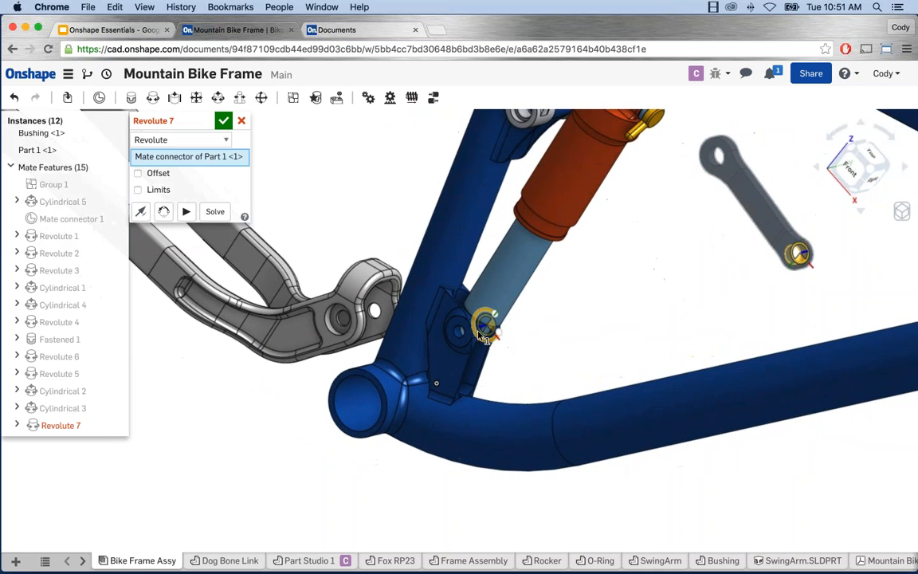
pyautogui.scroll(1, 474, 341)
pyautogui.scroll(3, 473, 341)
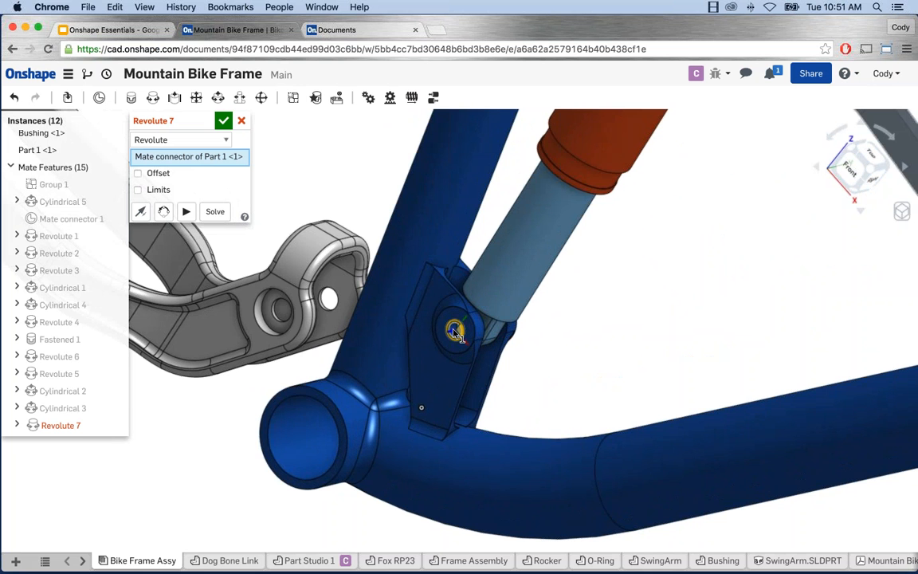
pyautogui.click(454, 332)
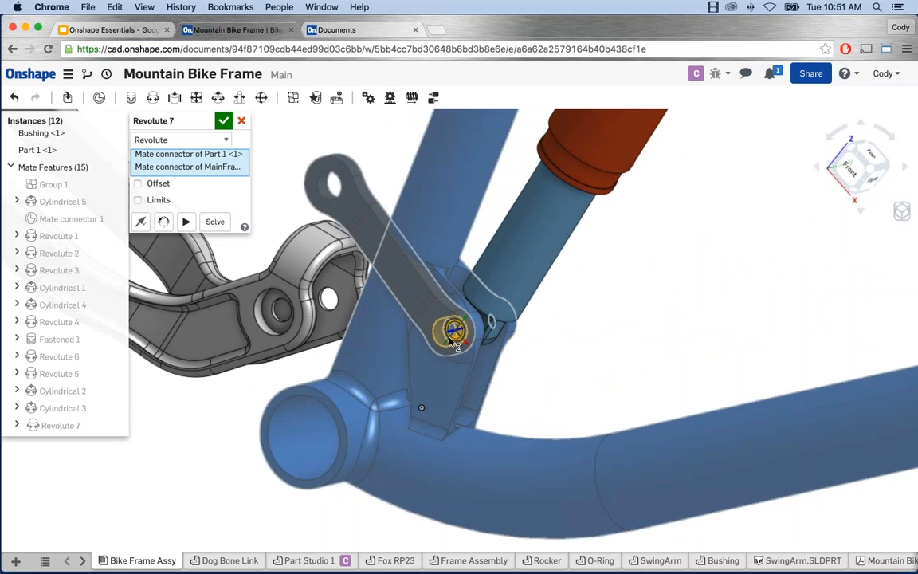
pyautogui.moveTo(259, 376)
pyautogui.mouseDown(button='right')
pyautogui.moveTo(214, 375)
pyautogui.moveTo(305, 384)
pyautogui.moveTo(254, 394)
pyautogui.mouseUp(button='right')
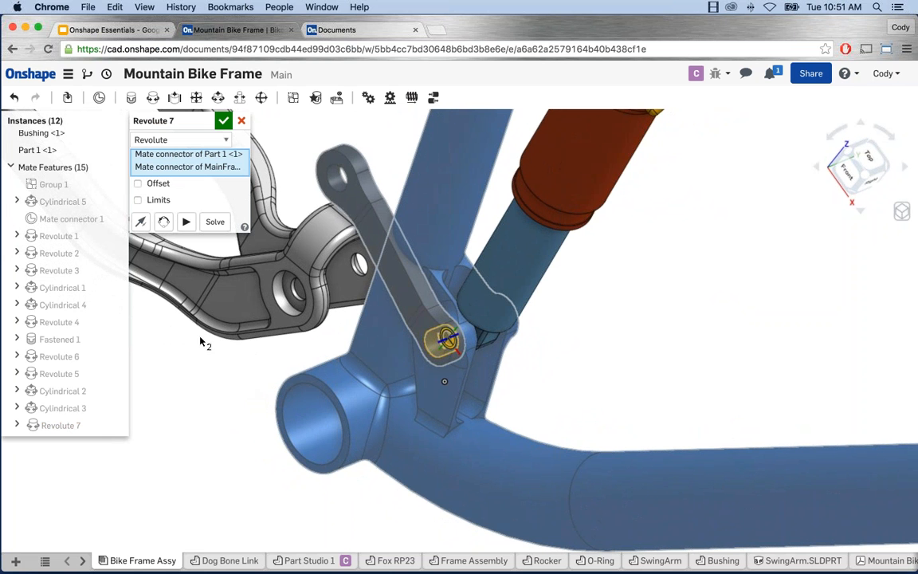
# Step: Try flipping the link's orientation, then discard the unfinished Revolute 7 mate
pyautogui.click(141, 223)
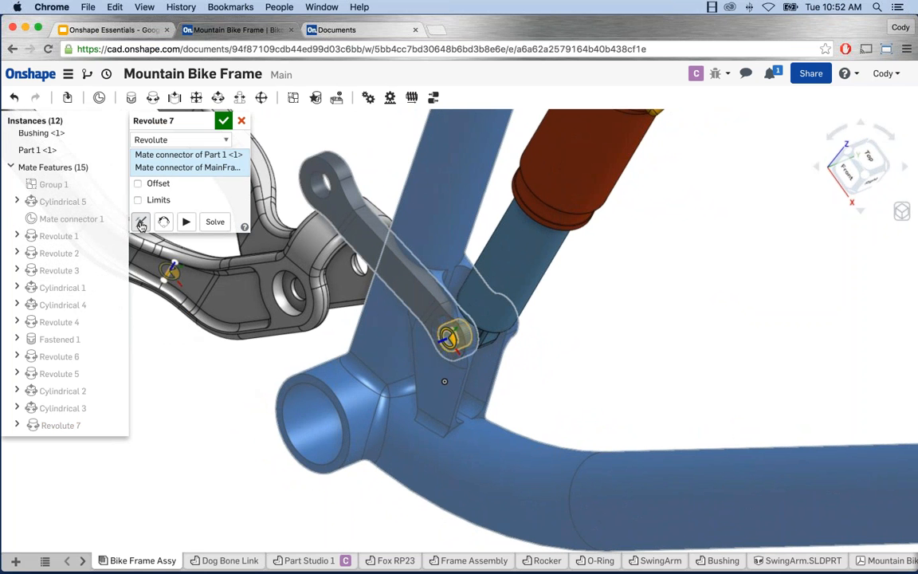
pyautogui.click(163, 222)
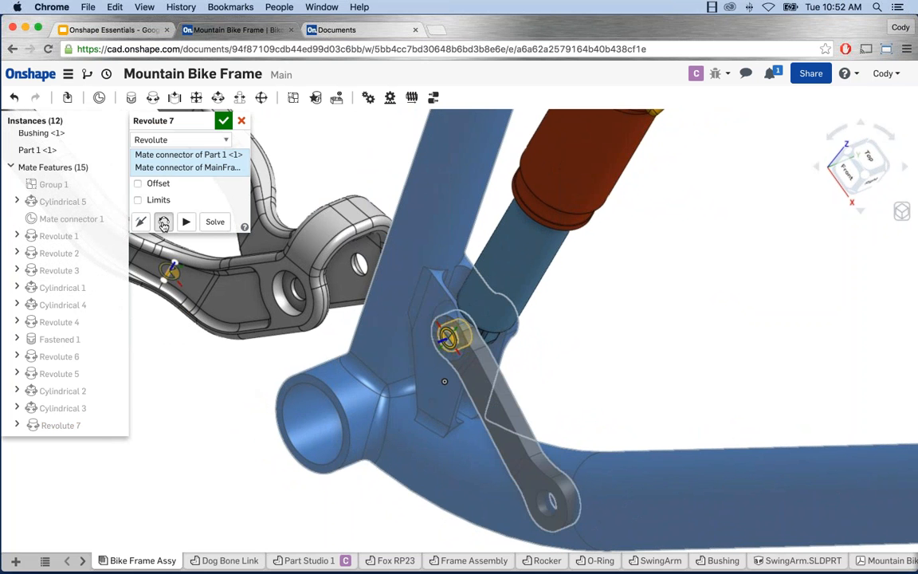
pyautogui.click(163, 223)
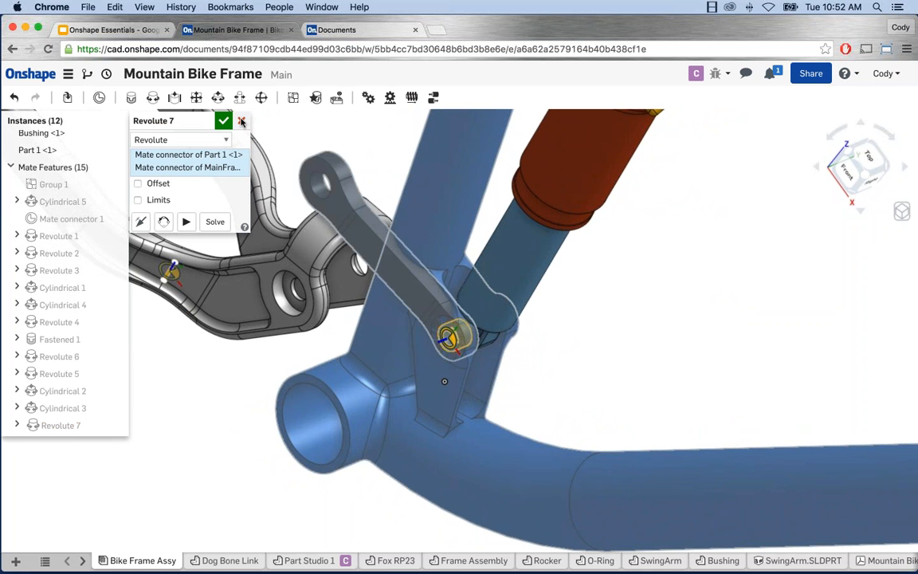
pyautogui.click(241, 121)
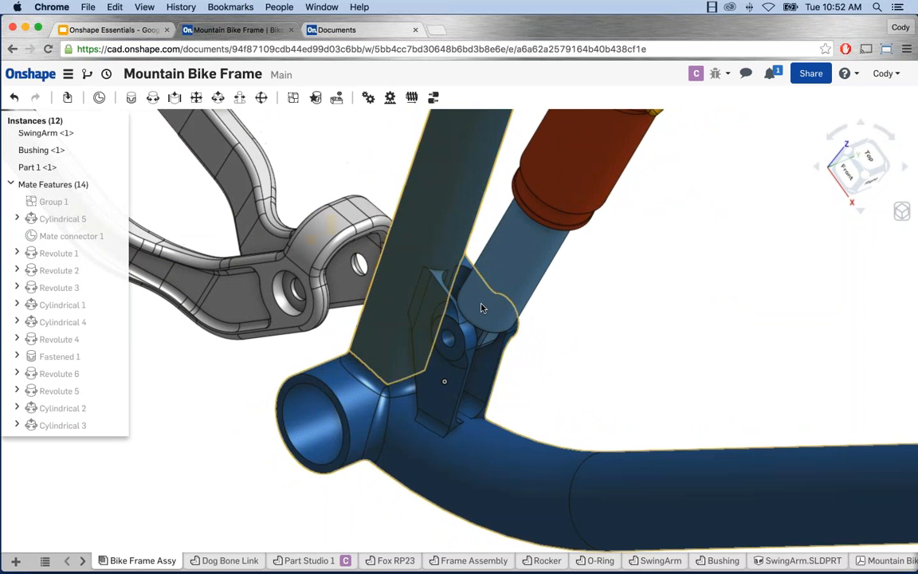
# Step: Drag the black link beside the shock, undo once, re-place it lower-left, and deselect
pyautogui.scroll(-3, 541, 354)
pyautogui.moveTo(541, 354); pyautogui.dragTo(463, 383, button='middle')
pyautogui.moveTo(463, 383); pyautogui.dragTo(481, 371, button='right')
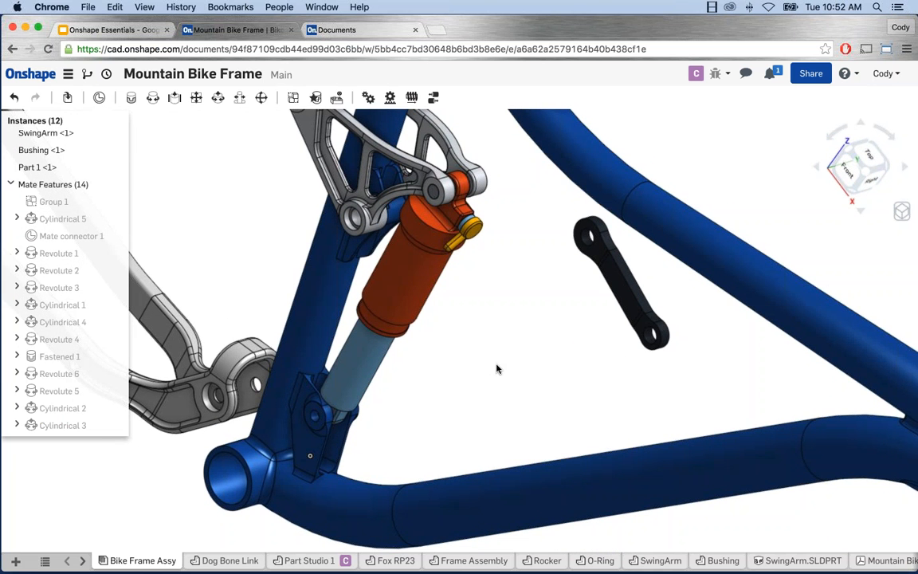
pyautogui.scroll(1, 630, 342)
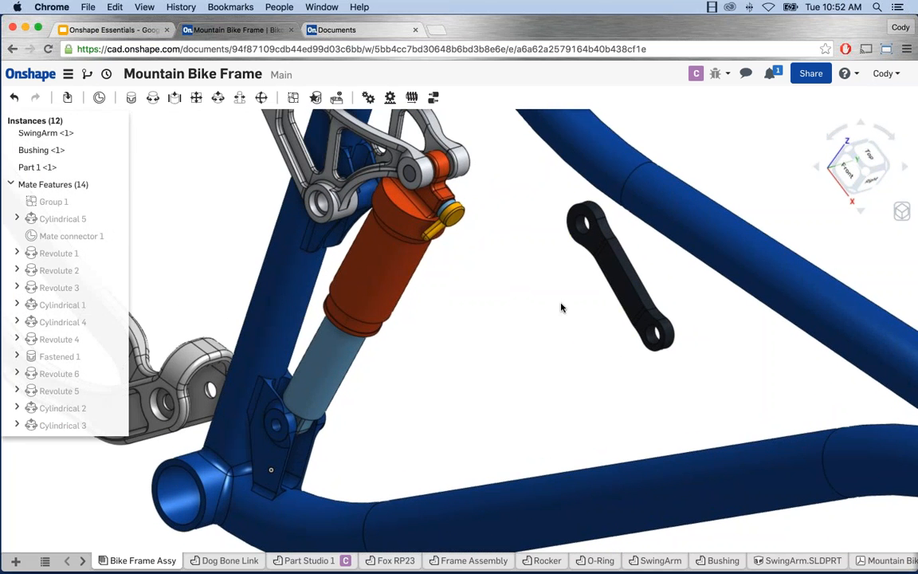
pyautogui.moveTo(617, 275); pyautogui.dragTo(518, 364)
pyautogui.click(518, 364)
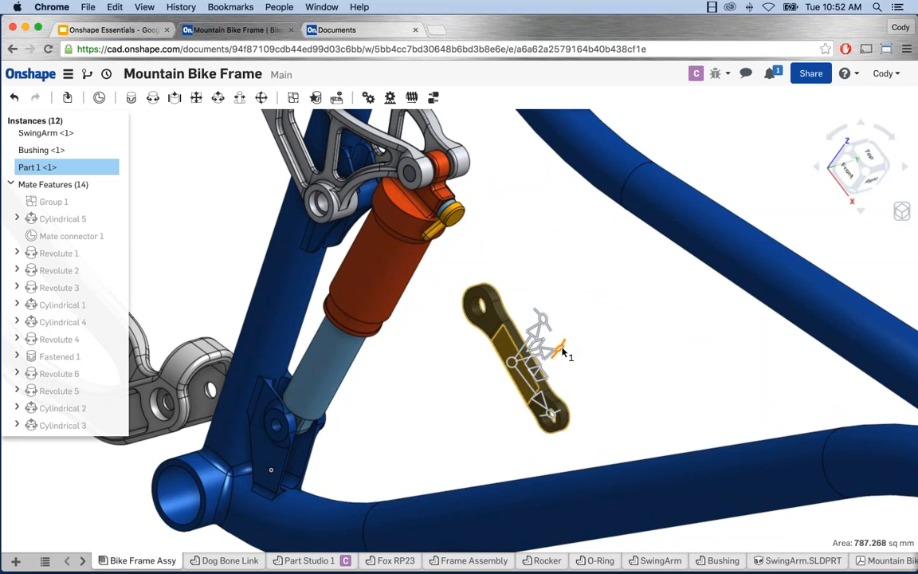
pyautogui.hotkey('ctrl', 'z')
pyautogui.moveTo(556, 336)
pyautogui.mouseDown()
pyautogui.moveTo(526, 323)
pyautogui.moveTo(484, 389)
pyautogui.moveTo(505, 371)
pyautogui.mouseUp()
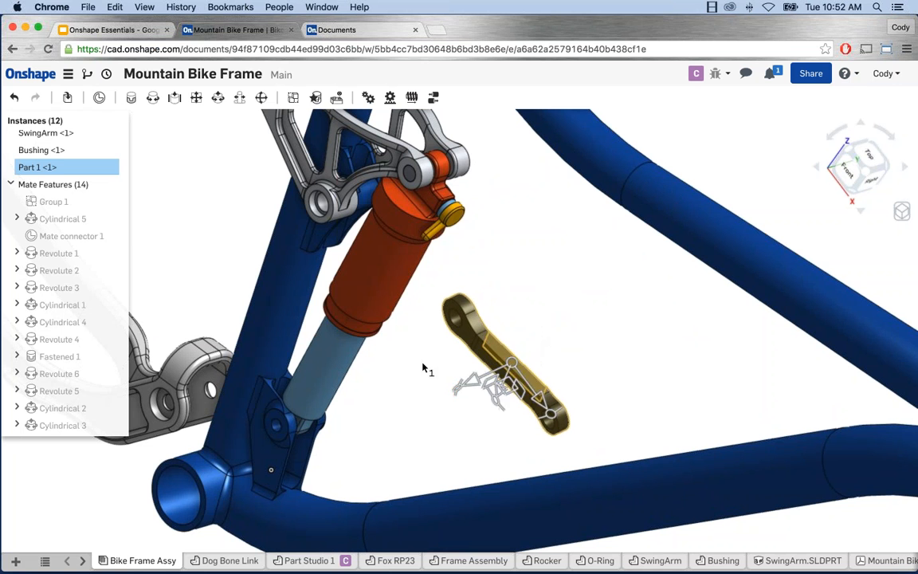
pyautogui.press('space')
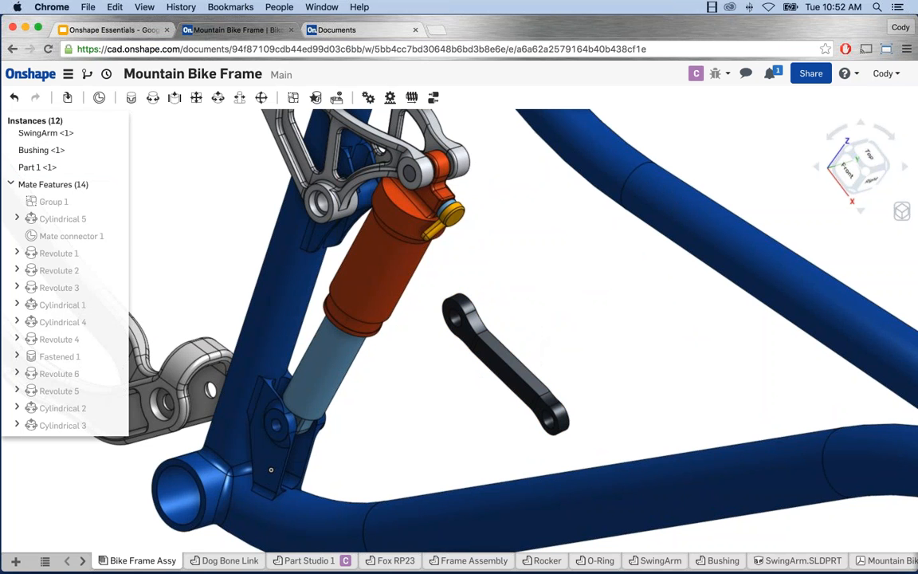
# Step: Start a revolute mate from the link's pivot-hole connector to the frame's lower shock mount
pyautogui.press('r')
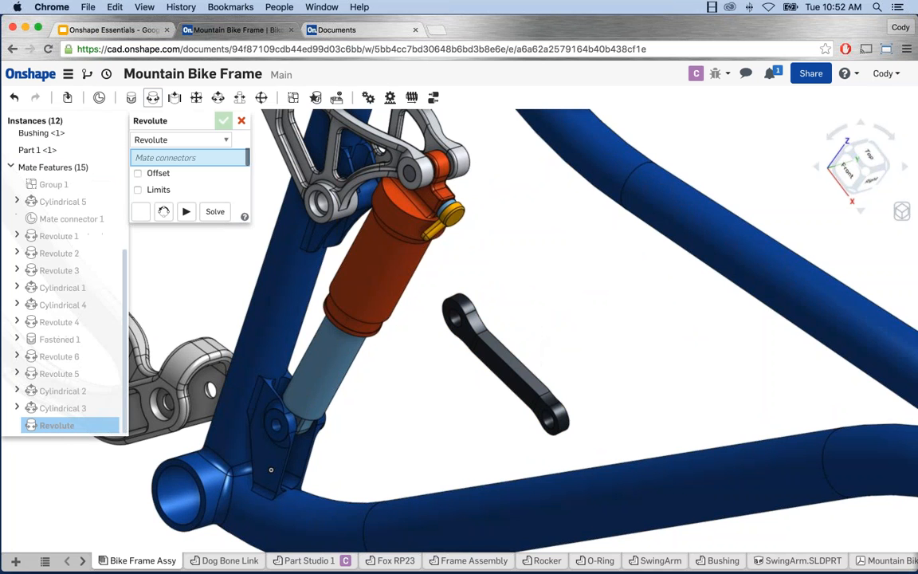
pyautogui.moveTo(557, 334); pyautogui.dragTo(651, 529, button='right')
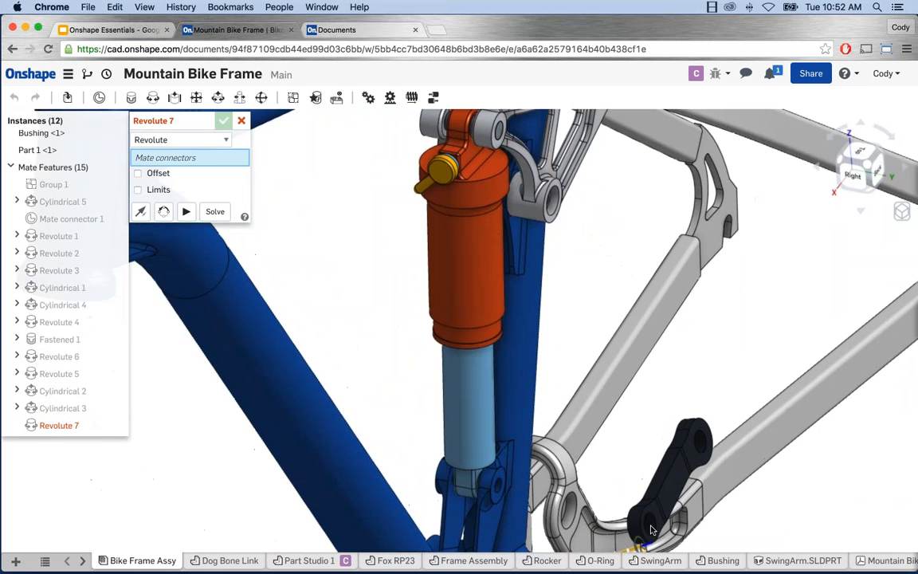
pyautogui.scroll(5, 650, 530)
pyautogui.click(645, 522)
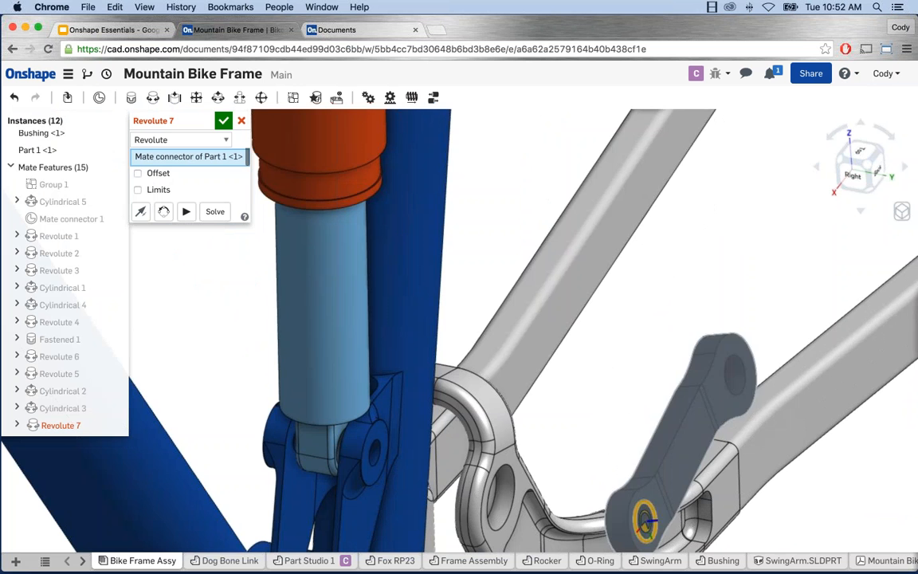
pyautogui.scroll(-5, 653, 522)
pyautogui.moveTo(522, 500); pyautogui.dragTo(571, 506, button='right')
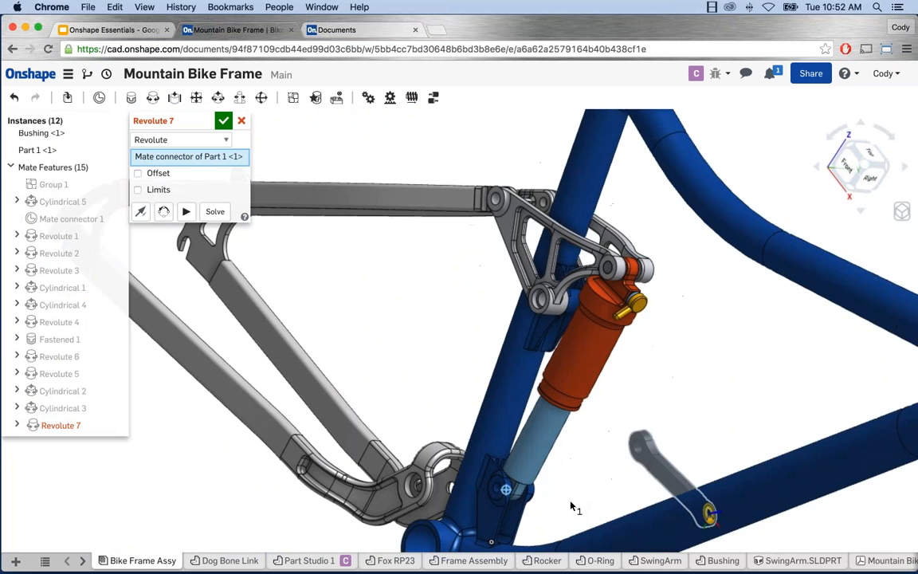
pyautogui.scroll(3, 496, 491)
pyautogui.scroll(2, 491, 492)
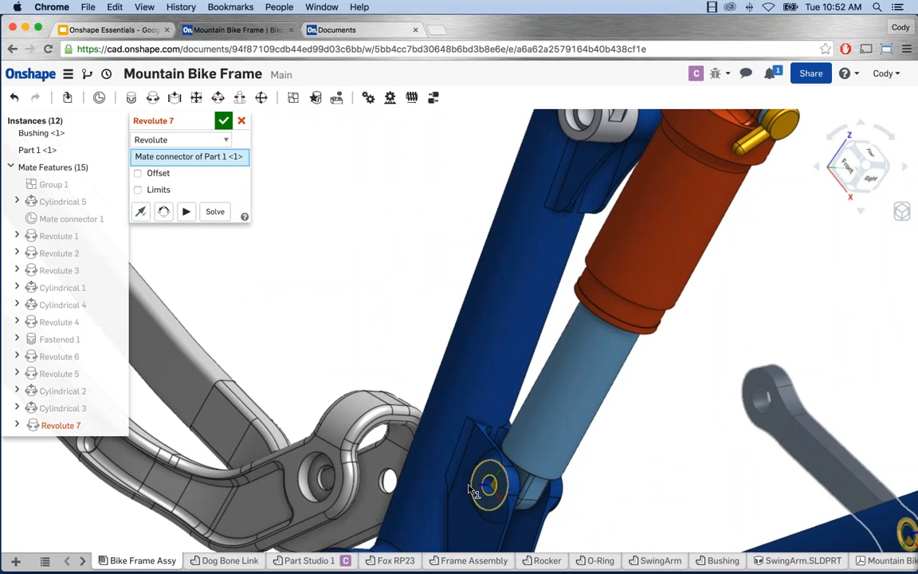
pyautogui.click(489, 483)
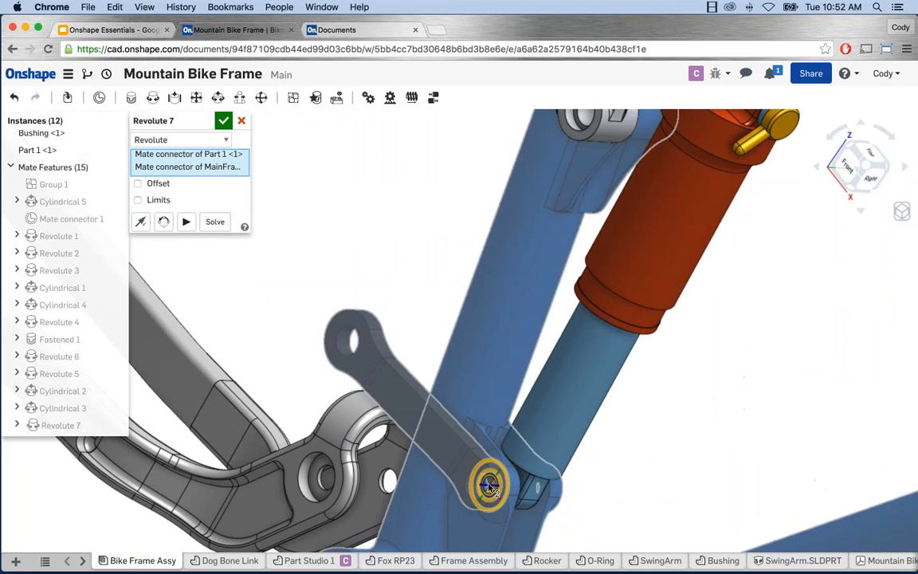
# Step: Orbit around the lower shock-mount joint and animate the link rotating about Revolute 7
pyautogui.scroll(-3, 489, 486)
pyautogui.moveTo(490, 486); pyautogui.dragTo(477, 505, button='right')
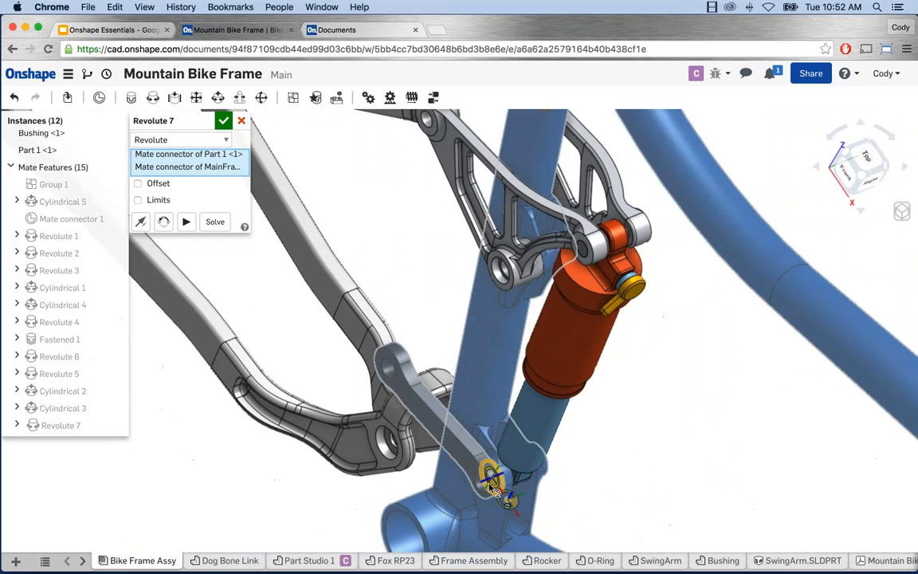
pyautogui.scroll(3, 499, 440)
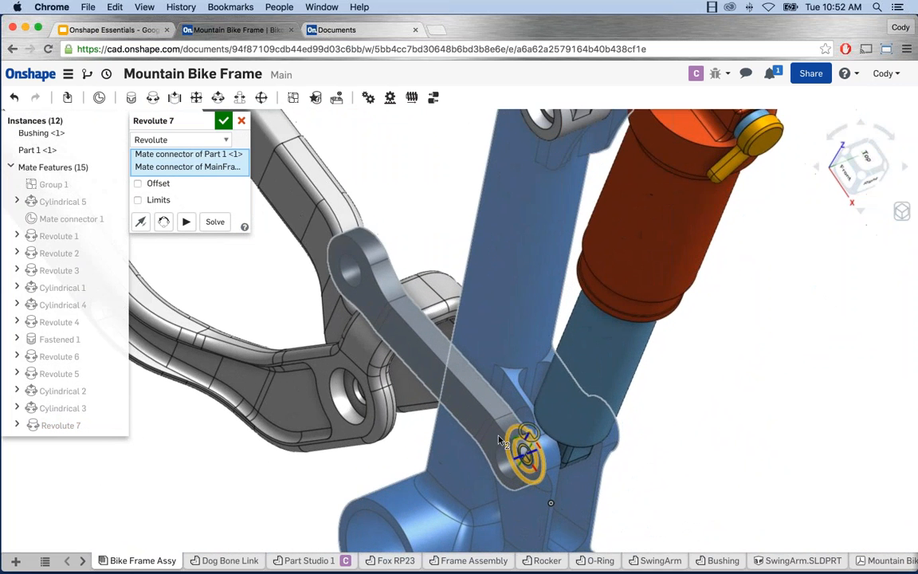
pyautogui.moveTo(500, 439); pyautogui.dragTo(522, 446, button='right')
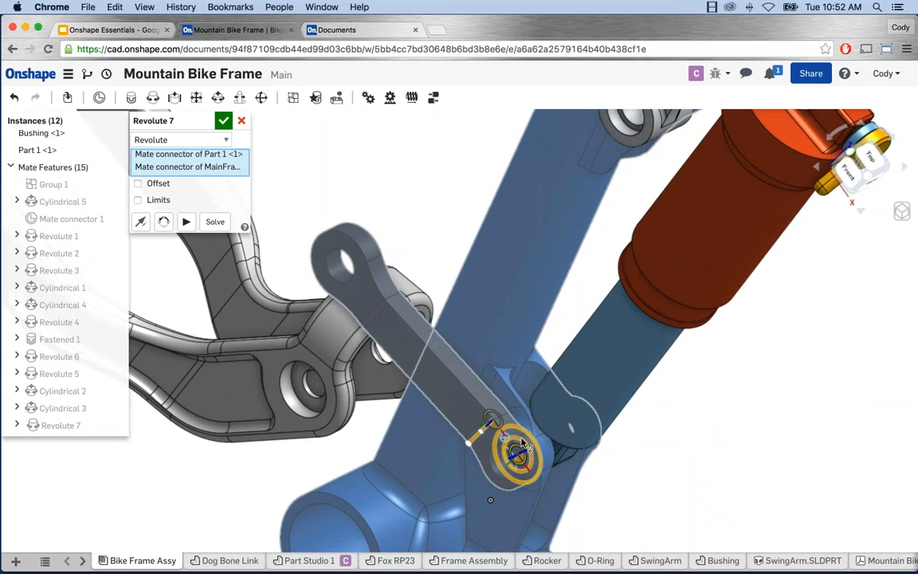
pyautogui.scroll(-2, 460, 338)
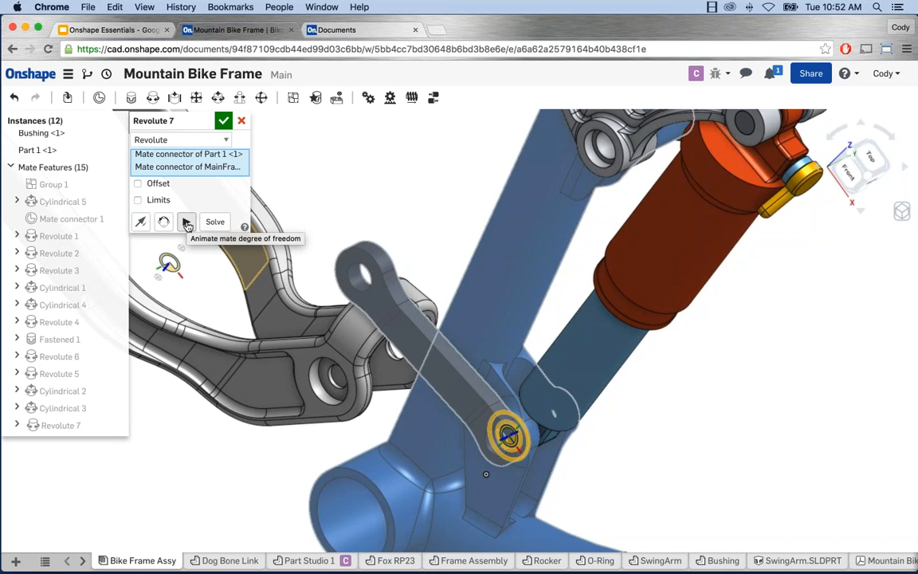
pyautogui.click(187, 223)
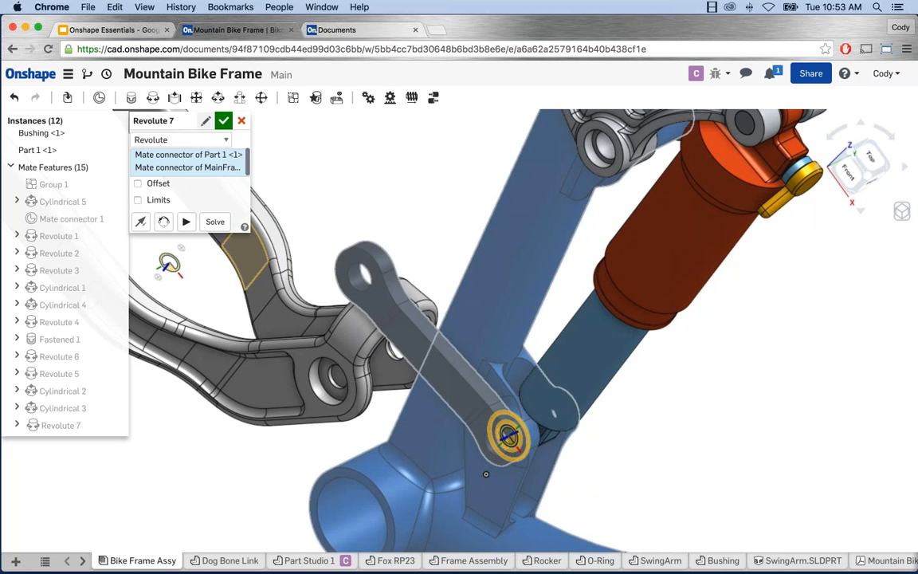
pyautogui.click(205, 140)
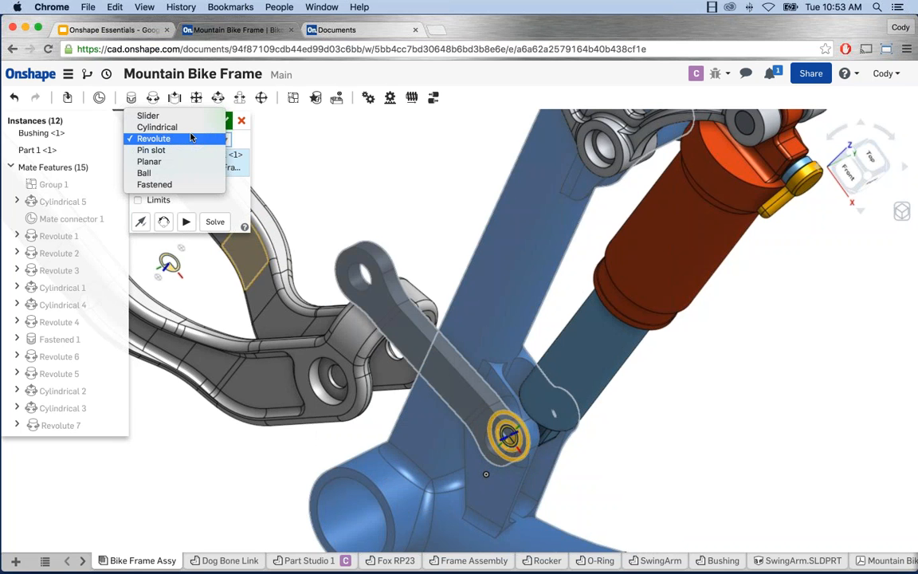
# Step: Try Cylindrical and Slider mate types, revert to Revolute, and commit Revolute 7
pyautogui.click(159, 126)
pyautogui.click(186, 206)
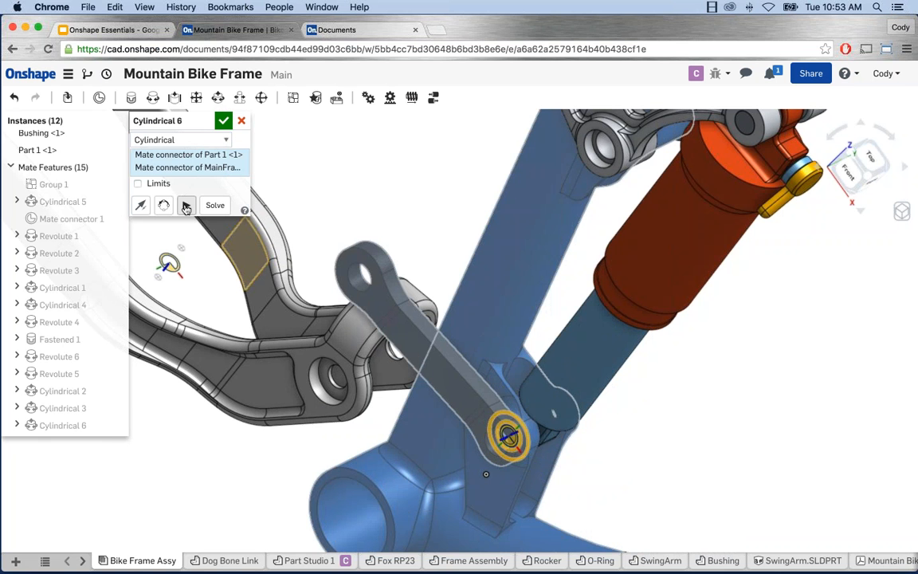
pyautogui.click(182, 137)
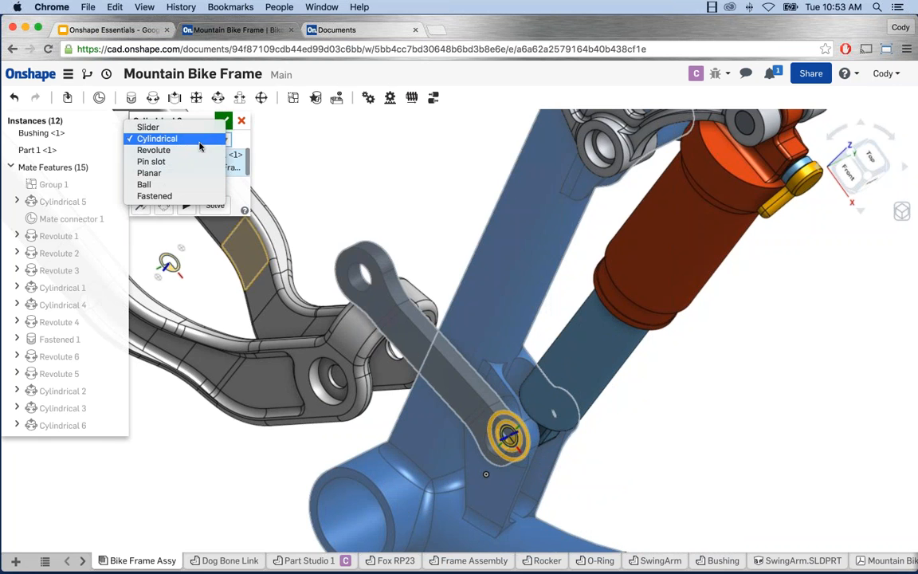
pyautogui.click(149, 127)
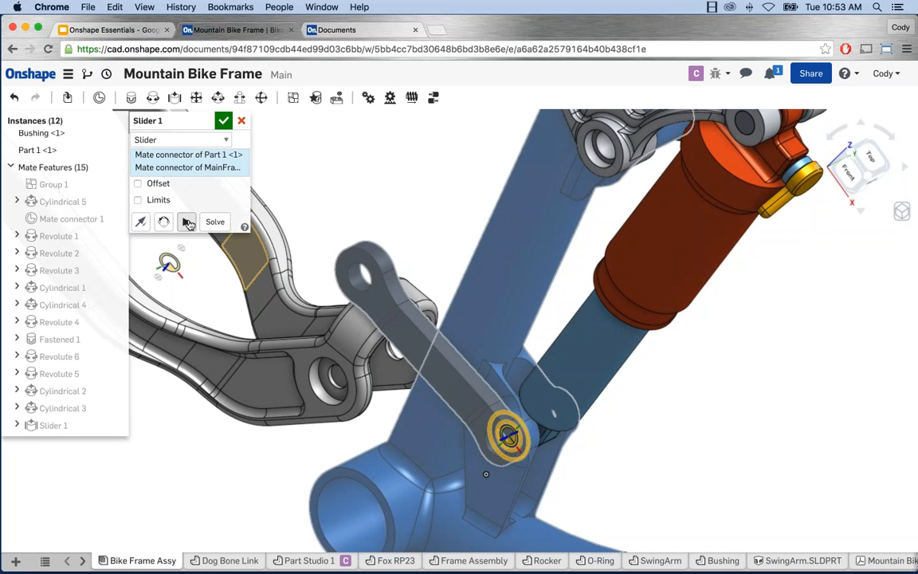
pyautogui.click(209, 140)
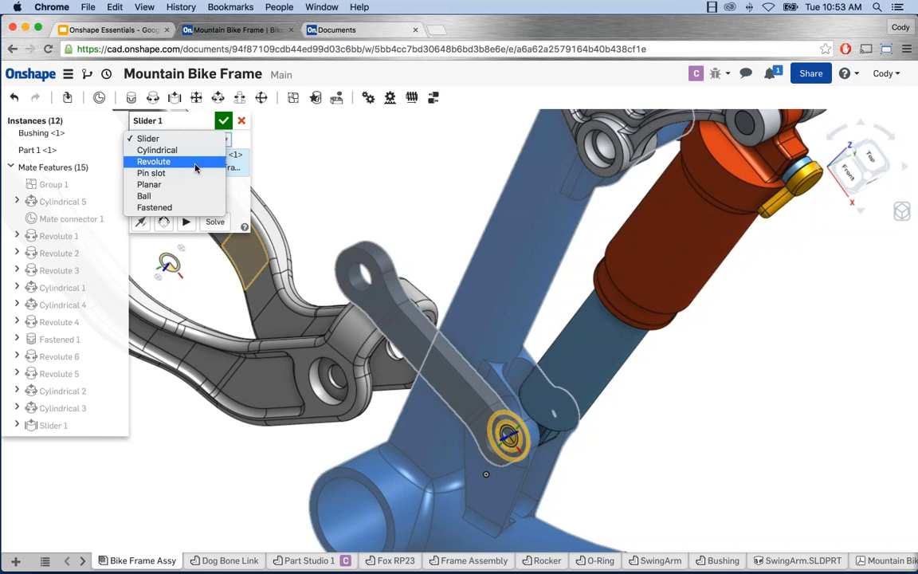
pyautogui.click(177, 160)
pyautogui.click(223, 122)
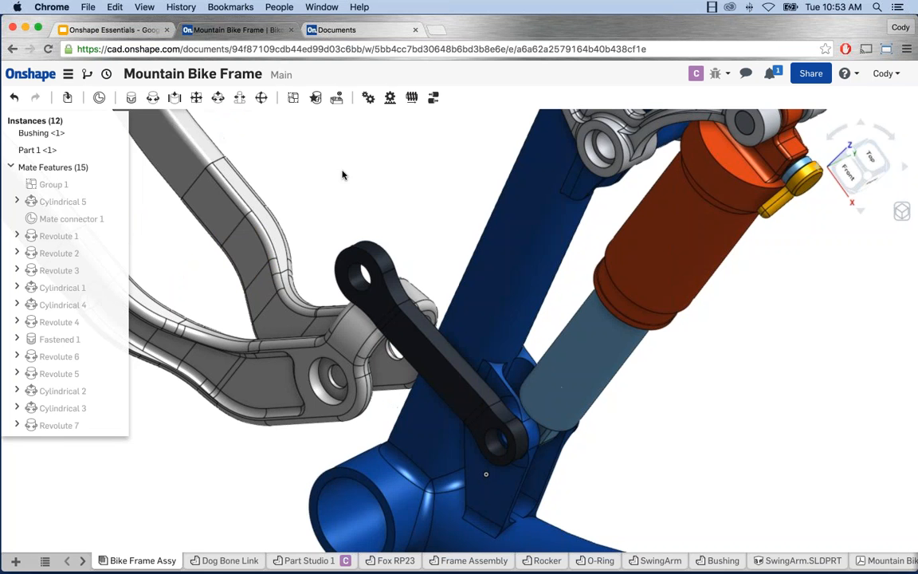
pyautogui.click(219, 97)
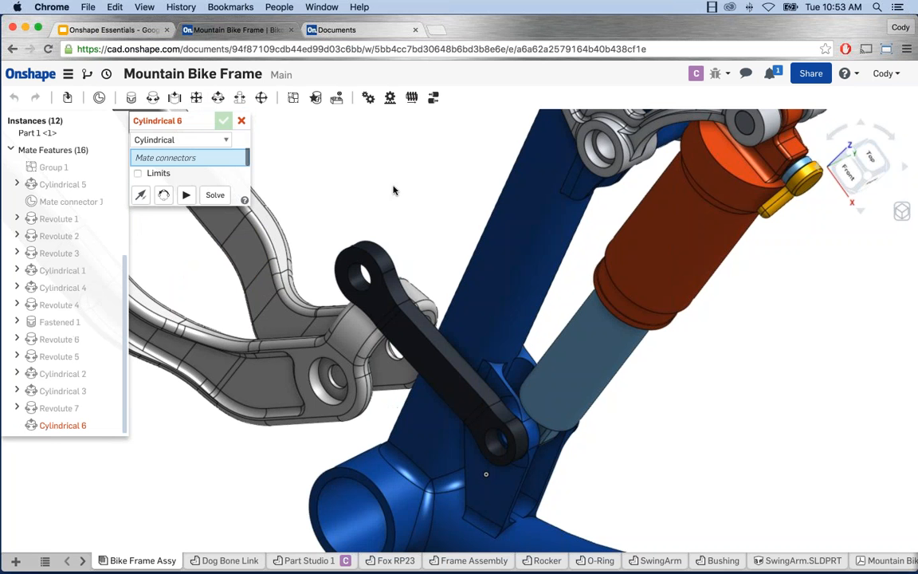
# Step: Select the connector in the link's other hole and the swingarm's pivot-hole connector for Cylindrical 6
pyautogui.moveTo(356, 171); pyautogui.dragTo(266, 172, button='right')
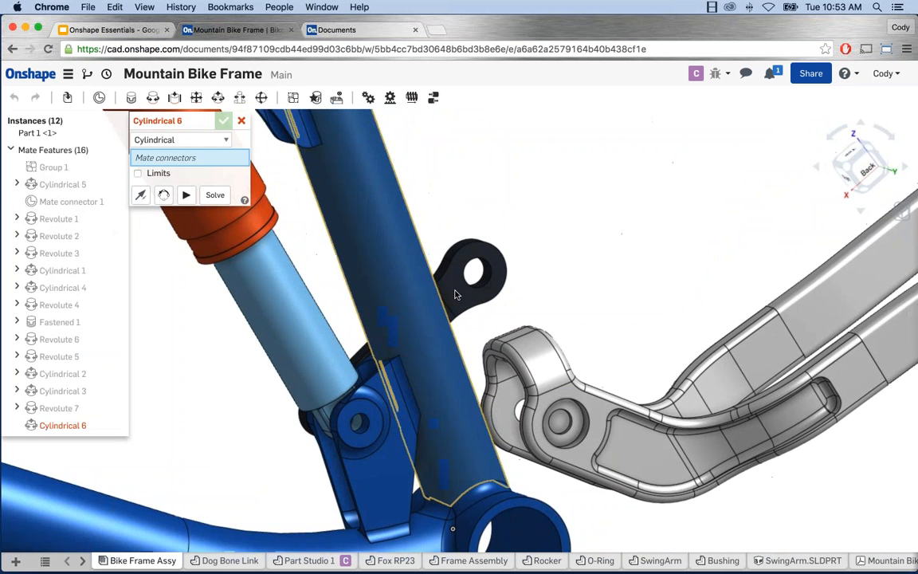
pyautogui.scroll(5, 510, 265)
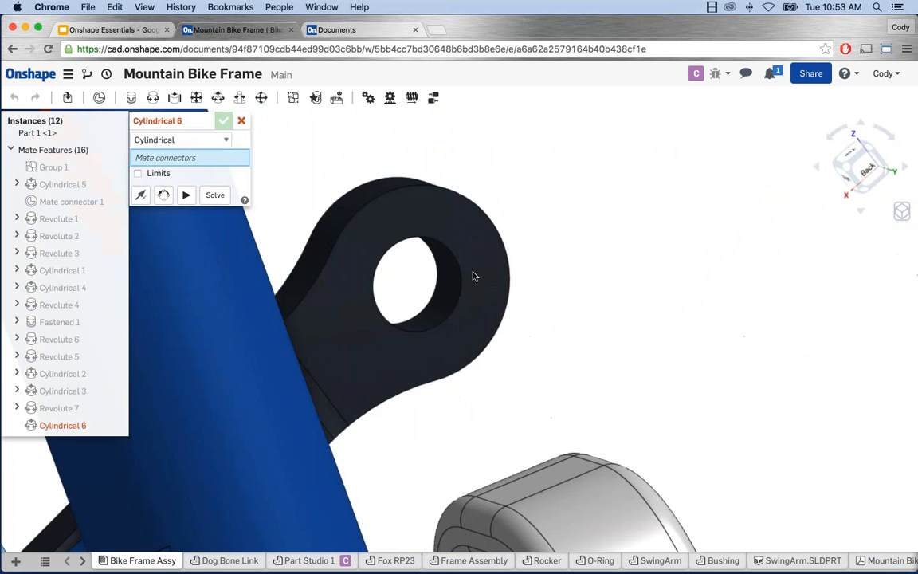
pyautogui.click(415, 284)
pyautogui.scroll(-5, 415, 284)
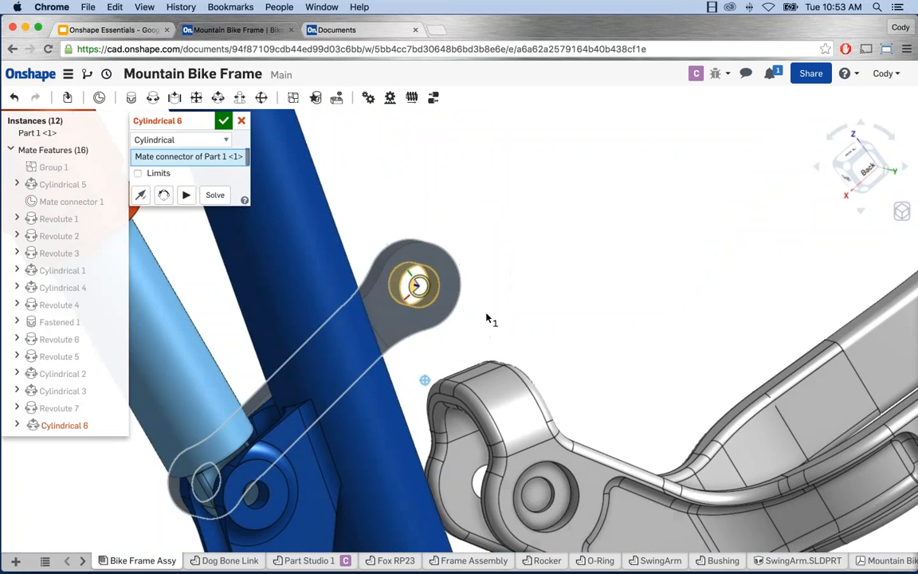
pyautogui.moveTo(486, 311); pyautogui.dragTo(538, 323, button='right')
pyautogui.moveTo(347, 267); pyautogui.dragTo(389, 150, button='middle')
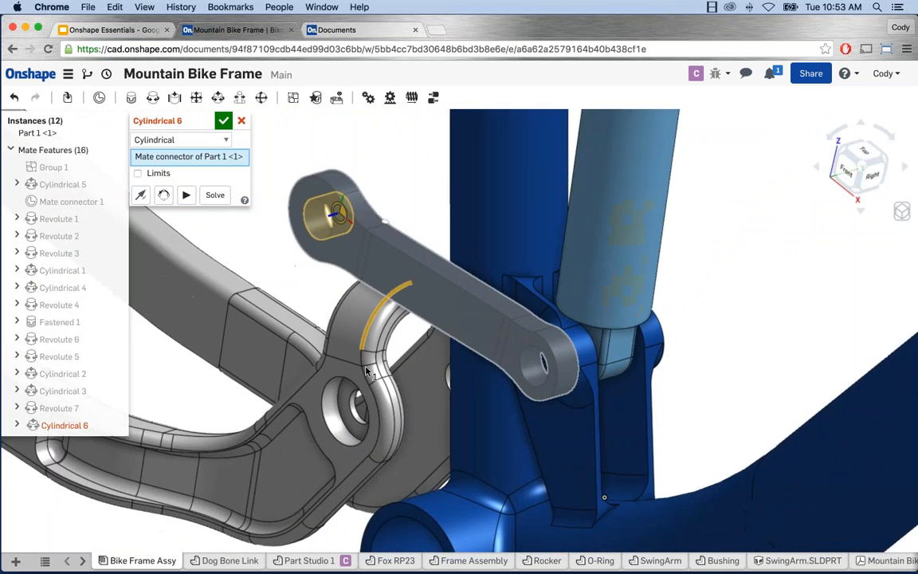
pyautogui.scroll(2, 323, 419)
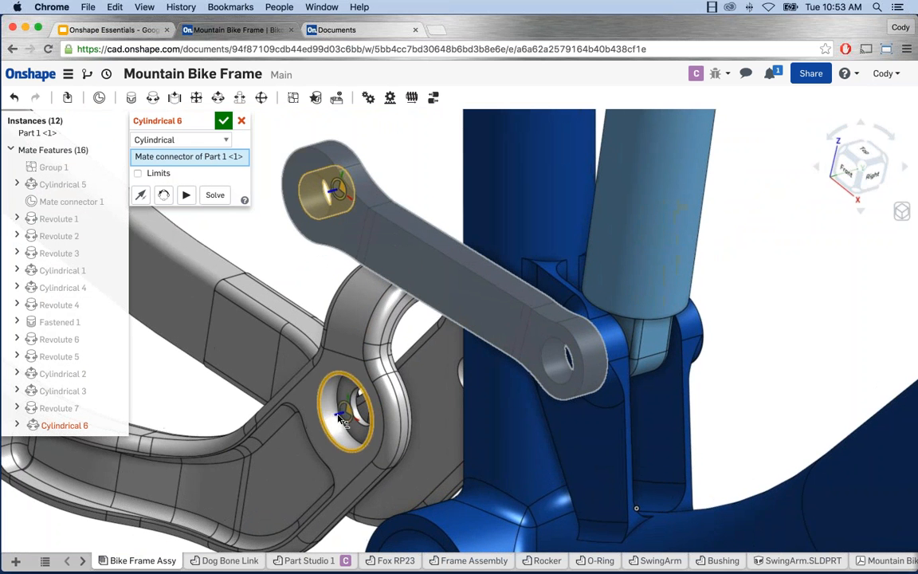
pyautogui.click(359, 403)
# Step: Solve and accept the Cylindrical 6 mate, seating the link on the swingarm
pyautogui.scroll(-5, 344, 410)
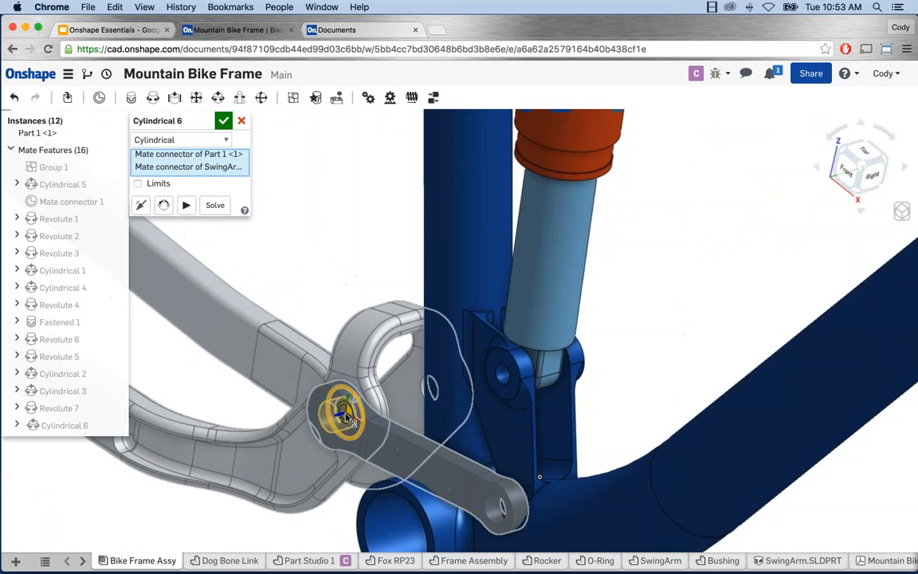
pyautogui.moveTo(354, 308); pyautogui.dragTo(408, 173, button='middle')
pyautogui.scroll(5, 422, 271)
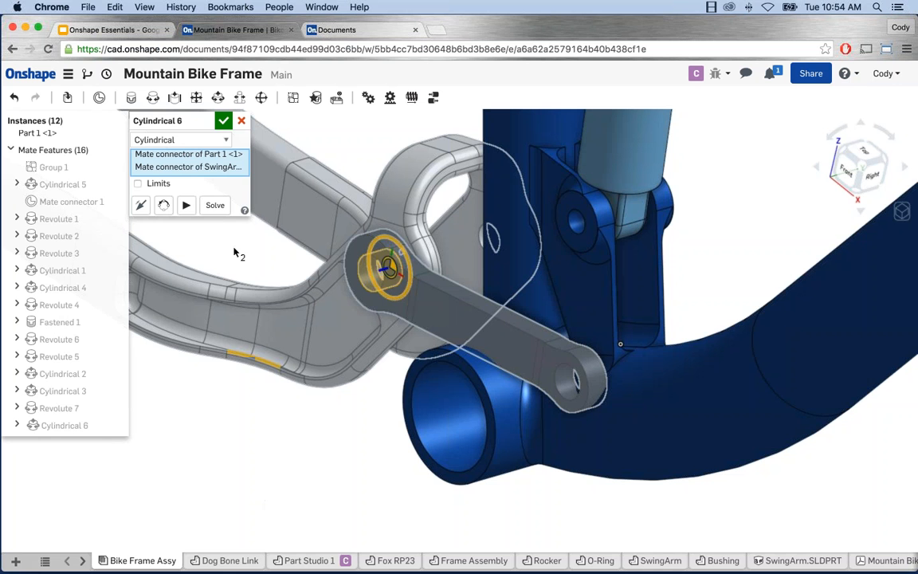
pyautogui.click(215, 206)
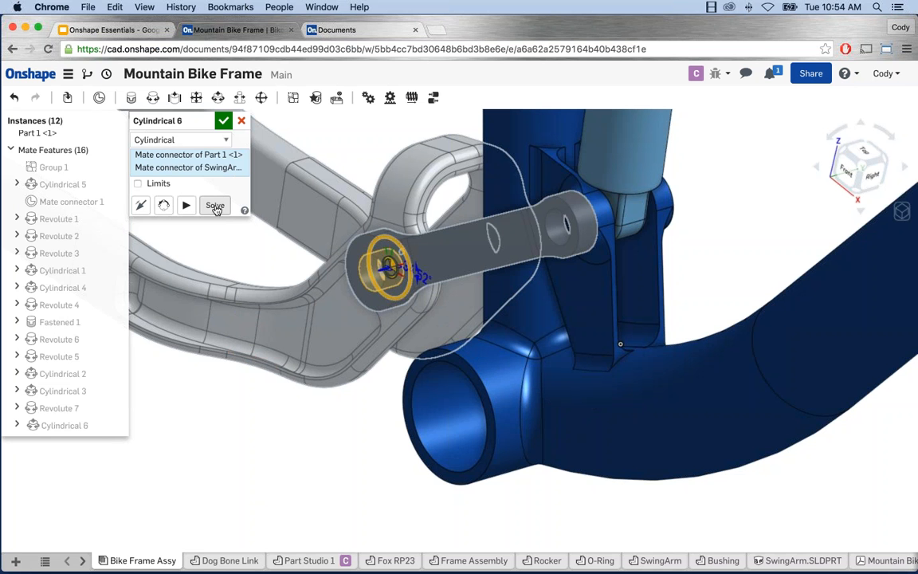
pyautogui.click(223, 121)
# Step: Zoom out to show more of the bike frame and drag the rear swing arm to test its motion
pyautogui.scroll(-5, 358, 163)
pyautogui.scroll(2, 343, 184)
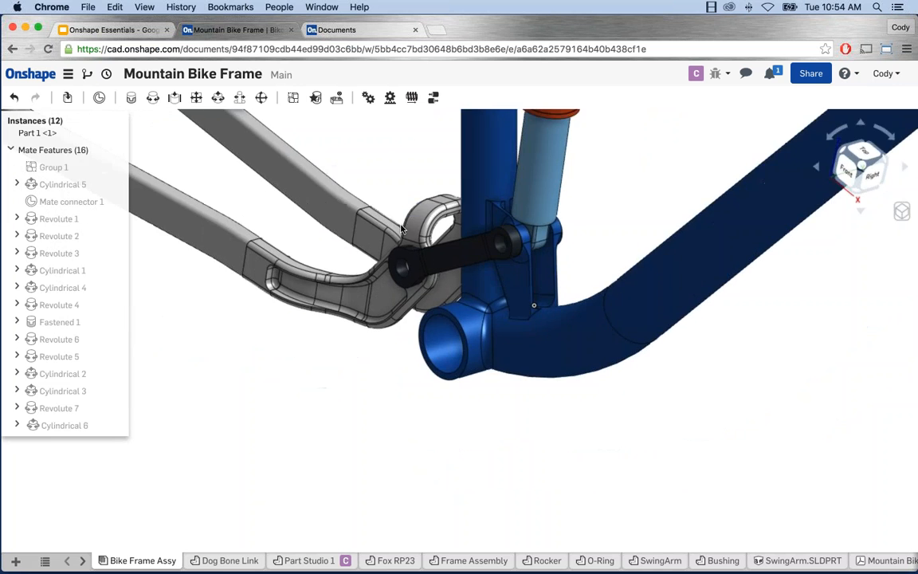
pyautogui.moveTo(402, 228); pyautogui.dragTo(426, 286, button='middle')
pyautogui.scroll(-3, 426, 286)
pyautogui.moveTo(396, 221); pyautogui.dragTo(365, 297, button='middle')
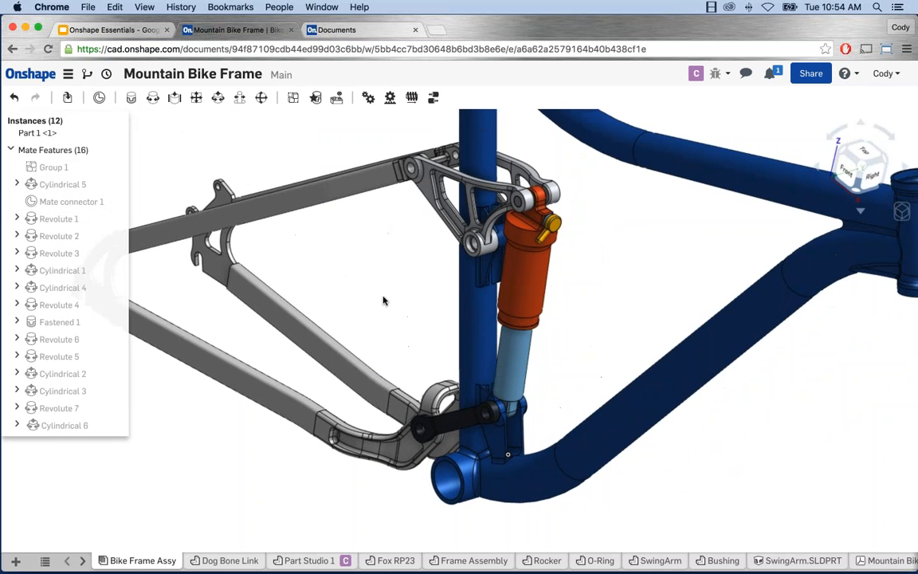
pyautogui.moveTo(215, 334); pyautogui.dragTo(224, 374)
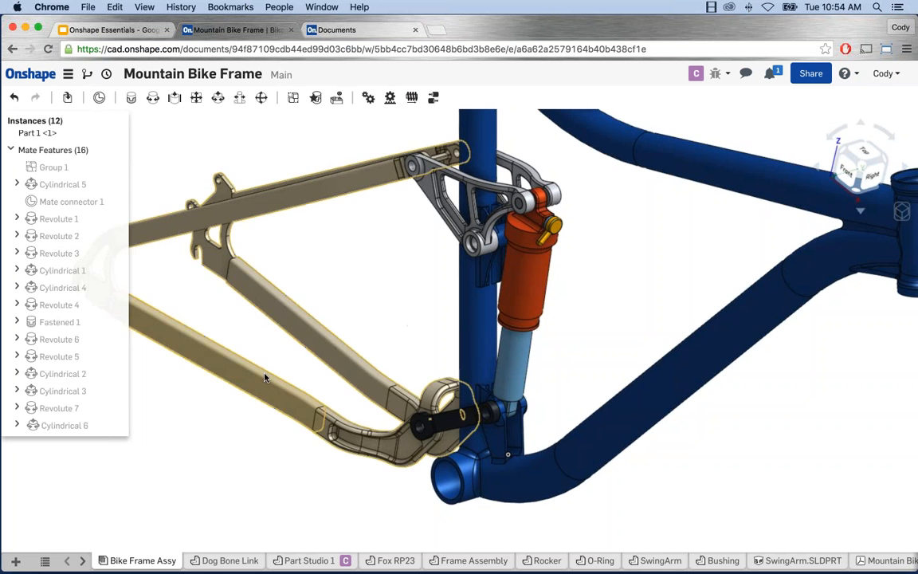
# Step: Undo the swing arm move, flex the rear linkage and shock up and down, and orbit the frame
pyautogui.hotkey('ctrl', 'z')
pyautogui.moveTo(264, 387); pyautogui.dragTo(252, 371)
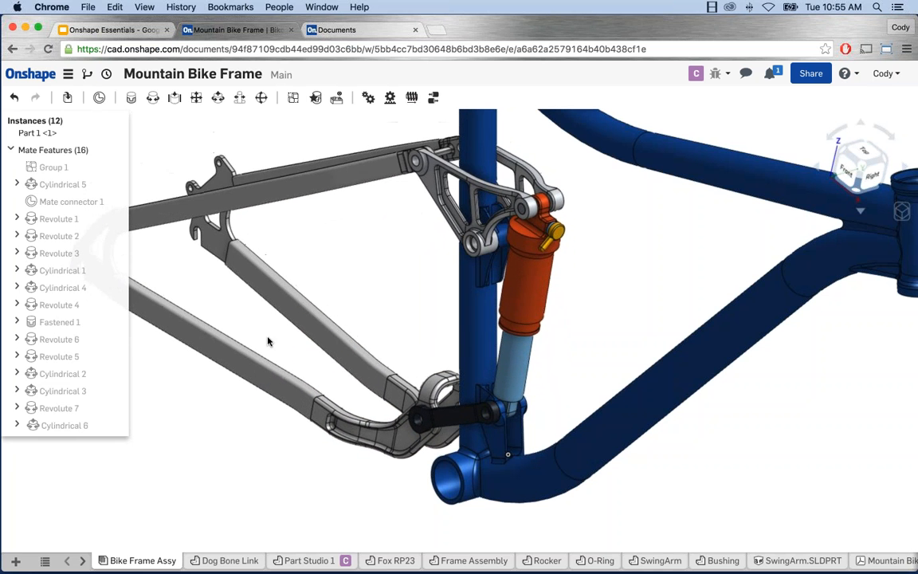
pyautogui.scroll(-3, 266, 338)
pyautogui.scroll(-1, 259, 337)
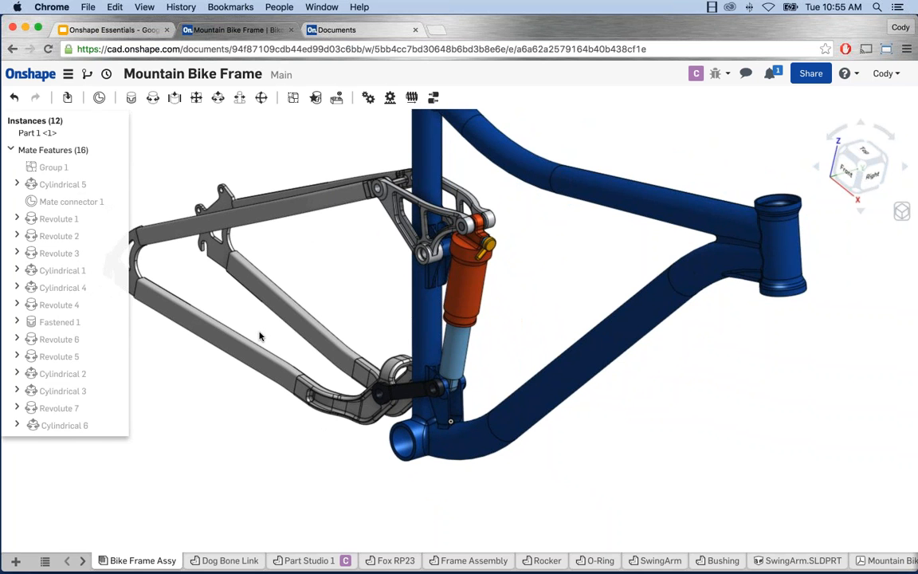
pyautogui.moveTo(261, 333); pyautogui.dragTo(351, 349, button='right')
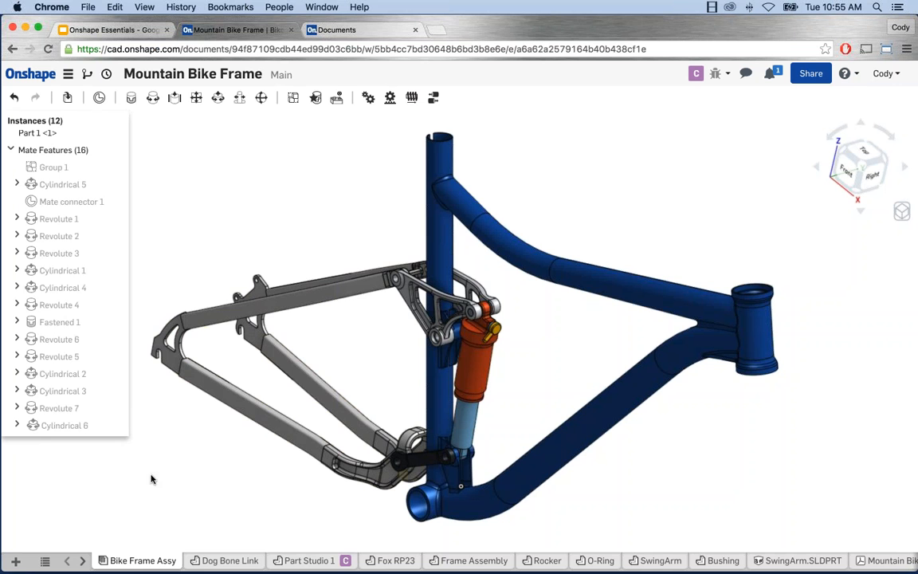
# Step: Create Drawing 1 from the ISO_A4.dwt template with no views
pyautogui.click(18, 563)
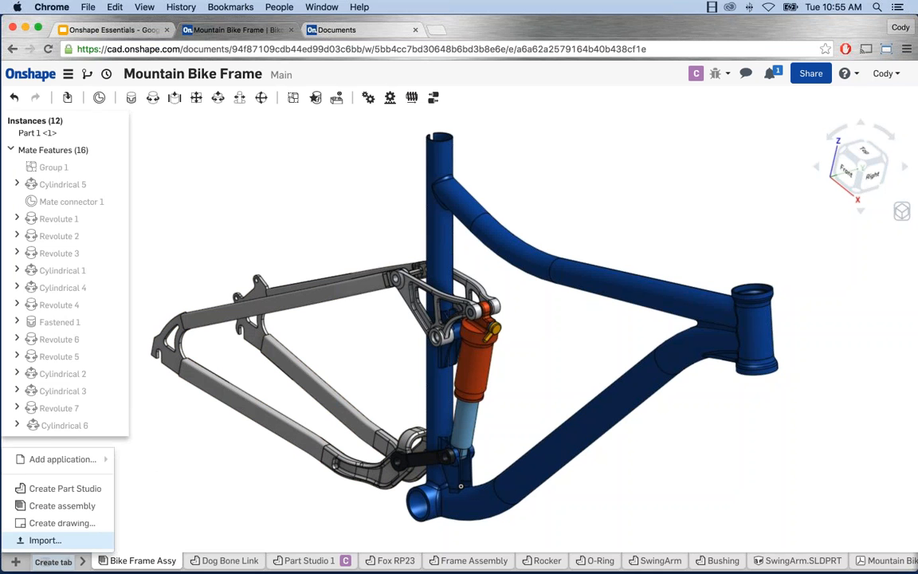
pyautogui.click(60, 523)
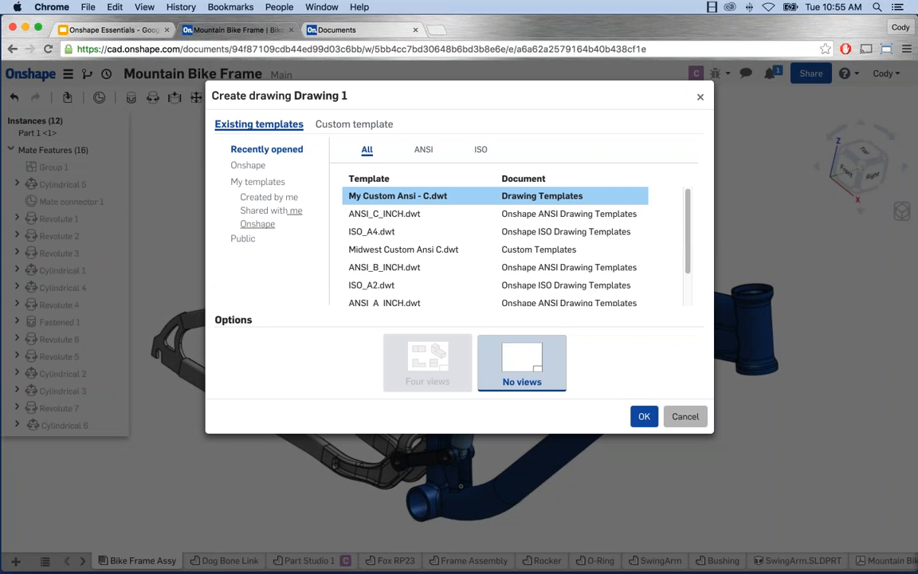
pyautogui.click(253, 168)
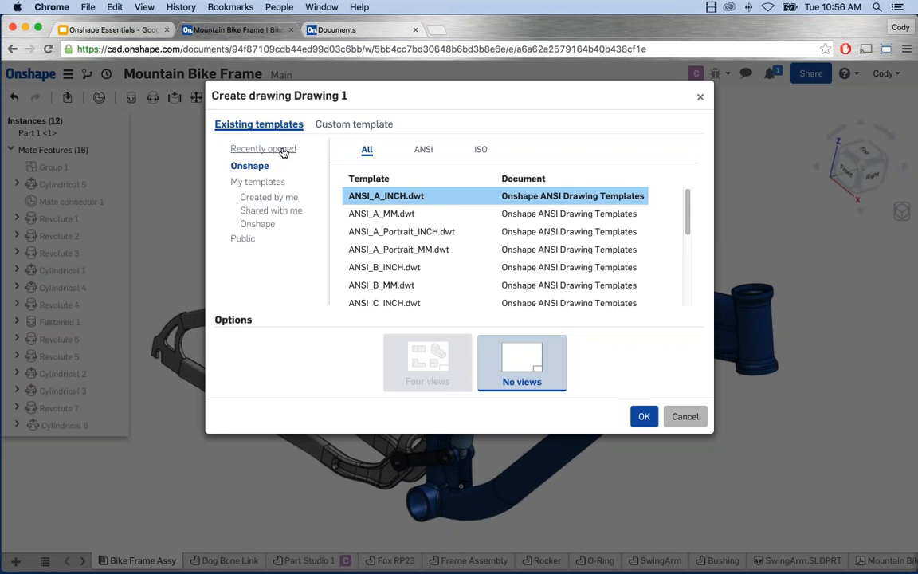
pyautogui.click(247, 149)
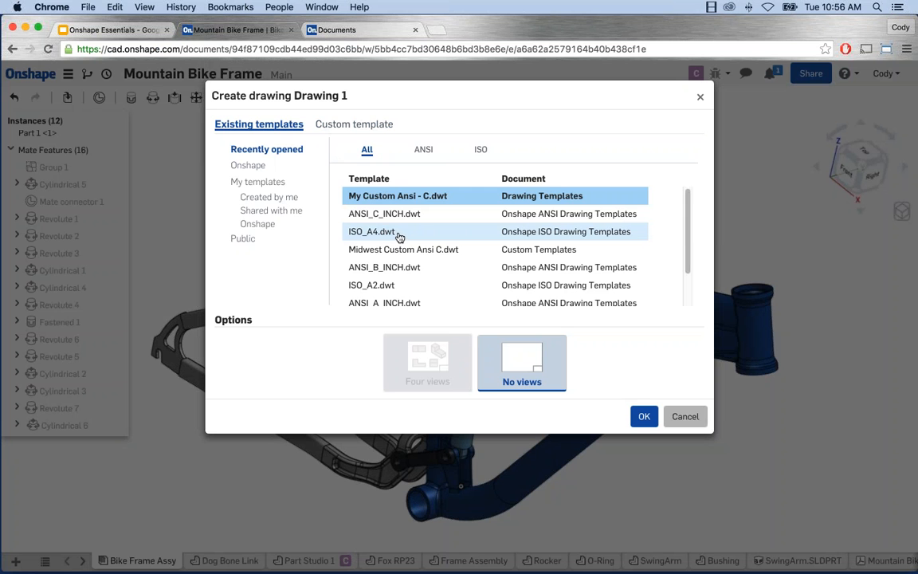
pyautogui.click(415, 233)
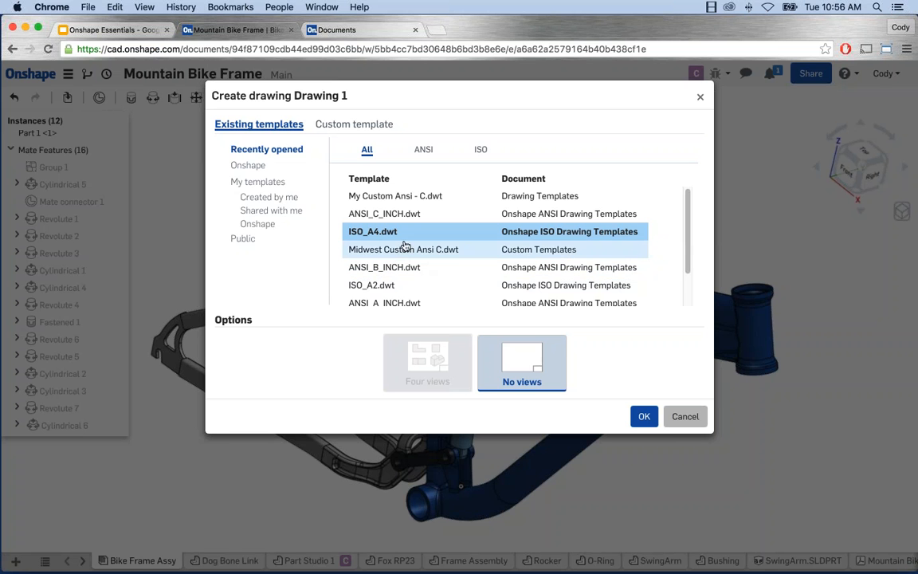
pyautogui.click(644, 417)
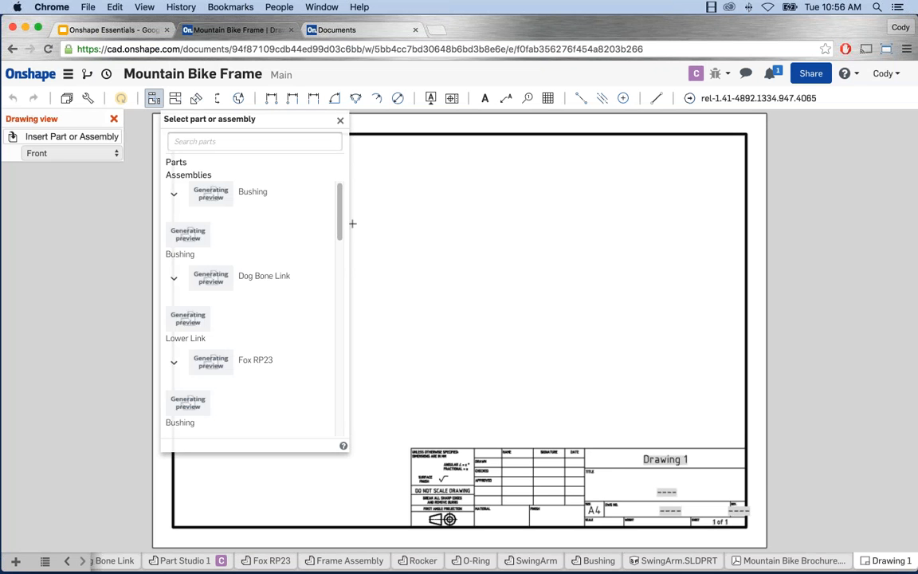
# Step: Place Part 1 as the front view on the sheet's left and project a top view above it
pyautogui.moveTo(341, 221); pyautogui.dragTo(329, 377)
pyautogui.click(232, 348)
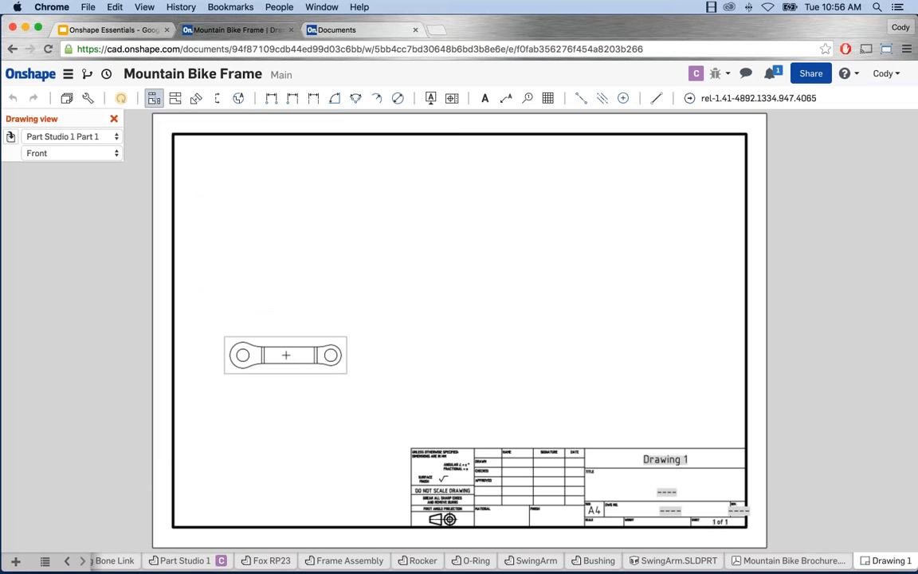
pyautogui.click(291, 354)
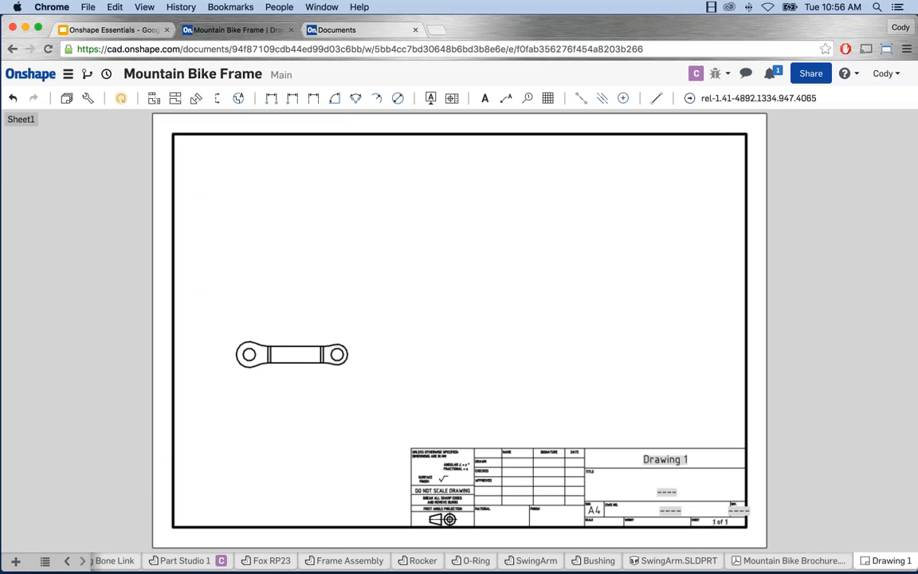
pyautogui.click(177, 100)
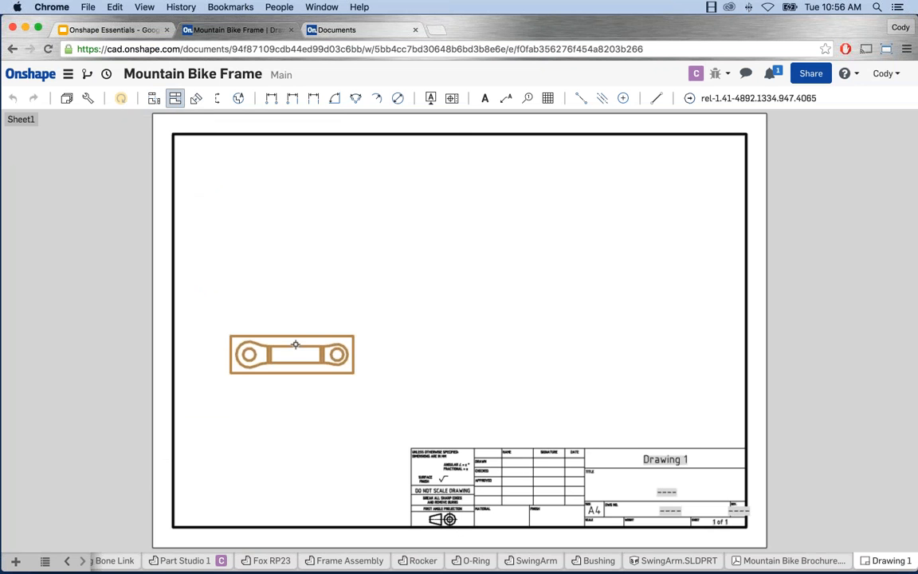
pyautogui.click(296, 345)
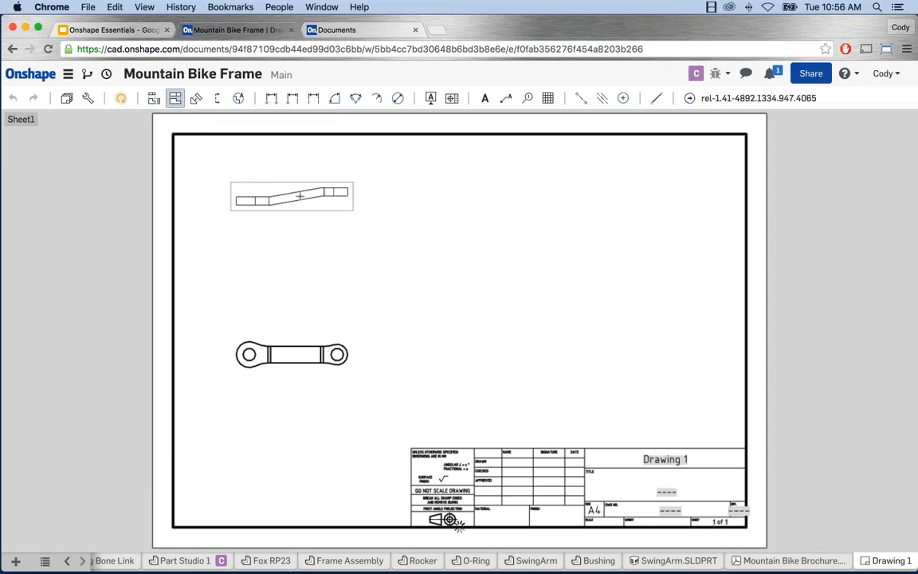
pyautogui.click(295, 196)
# Step: Project a side view right of the front view and an isometric view at the upper right
pyautogui.click(175, 99)
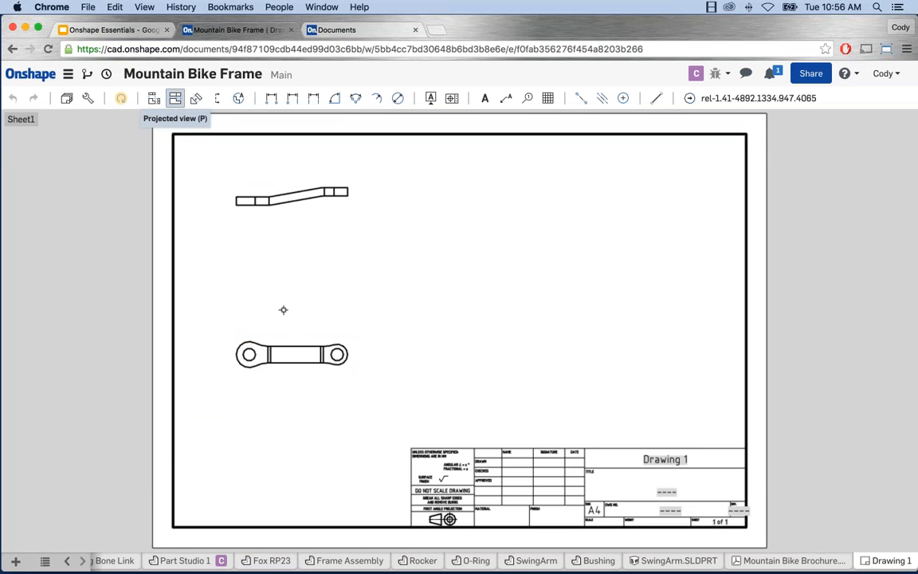
pyautogui.click(301, 338)
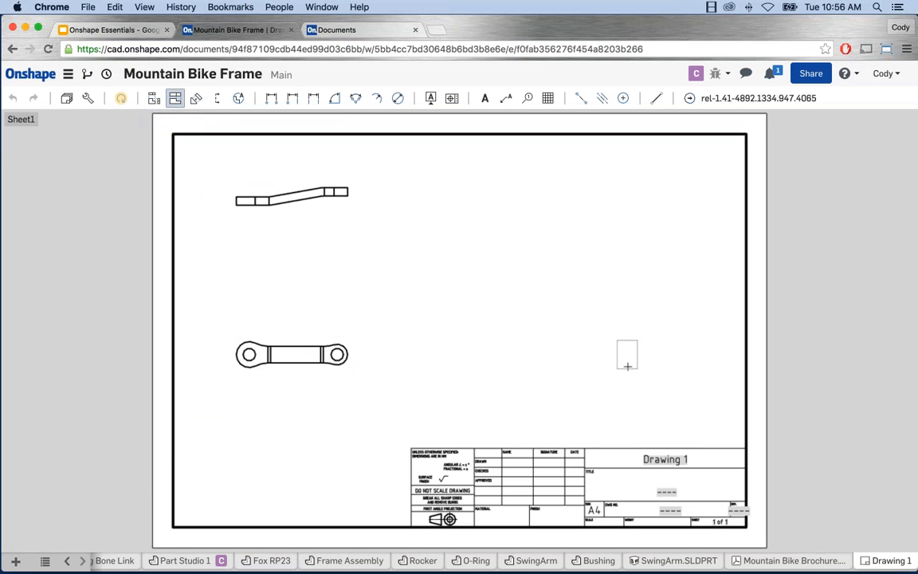
pyautogui.click(626, 358)
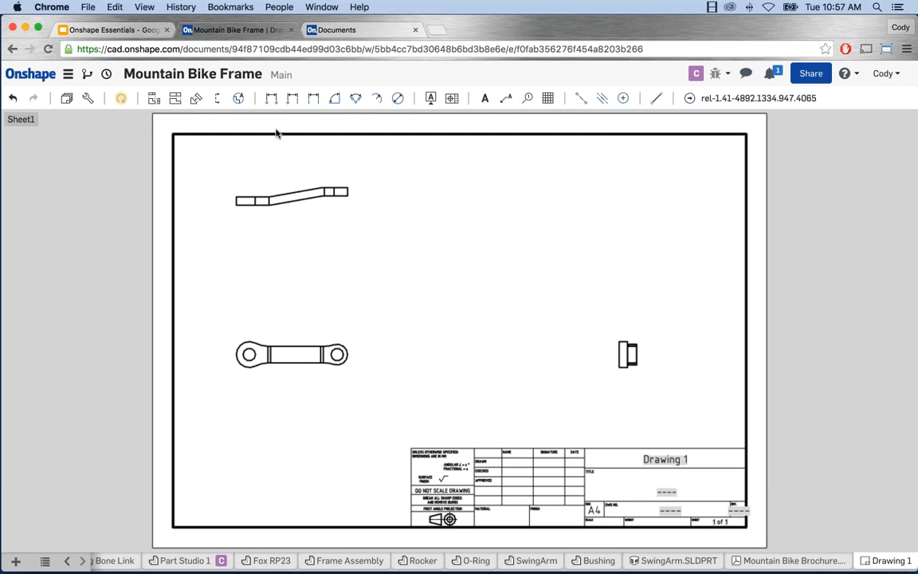
pyautogui.click(174, 97)
pyautogui.click(292, 353)
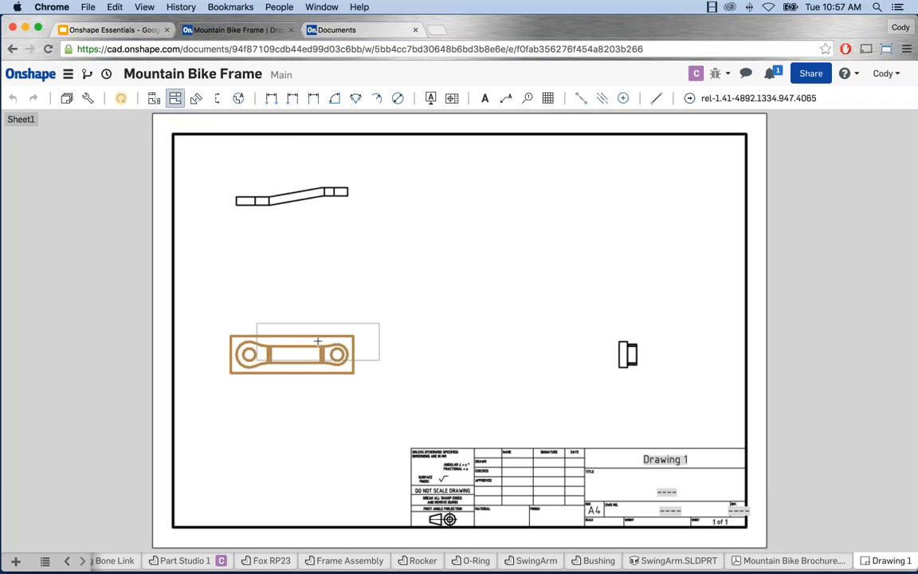
pyautogui.click(661, 189)
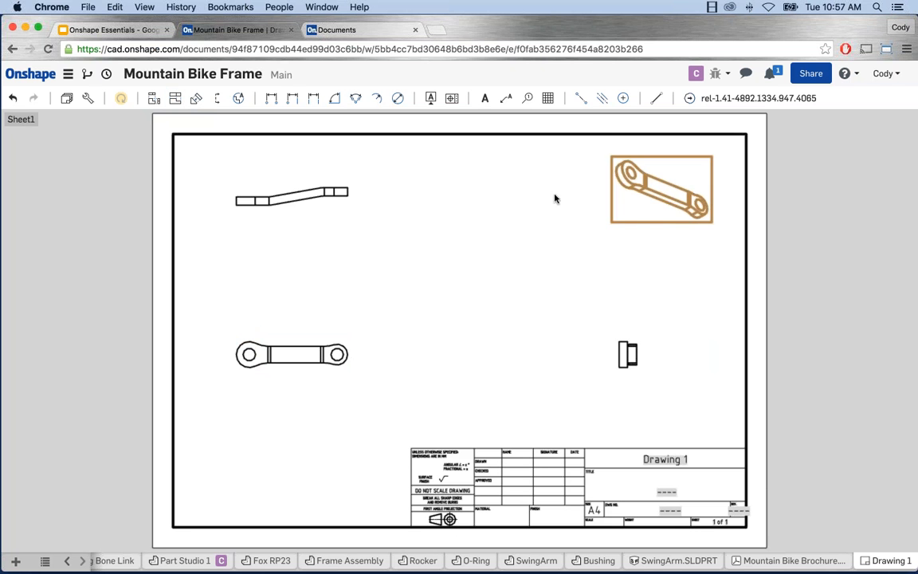
# Step: Add section view A-A with a vertical cut across the link's end, beside the upper view
pyautogui.click(217, 99)
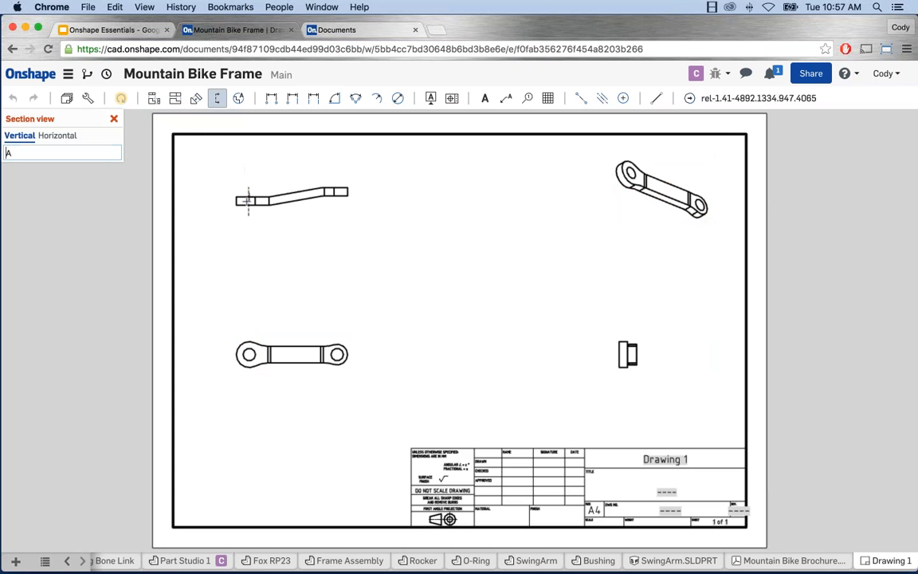
pyautogui.click(247, 201)
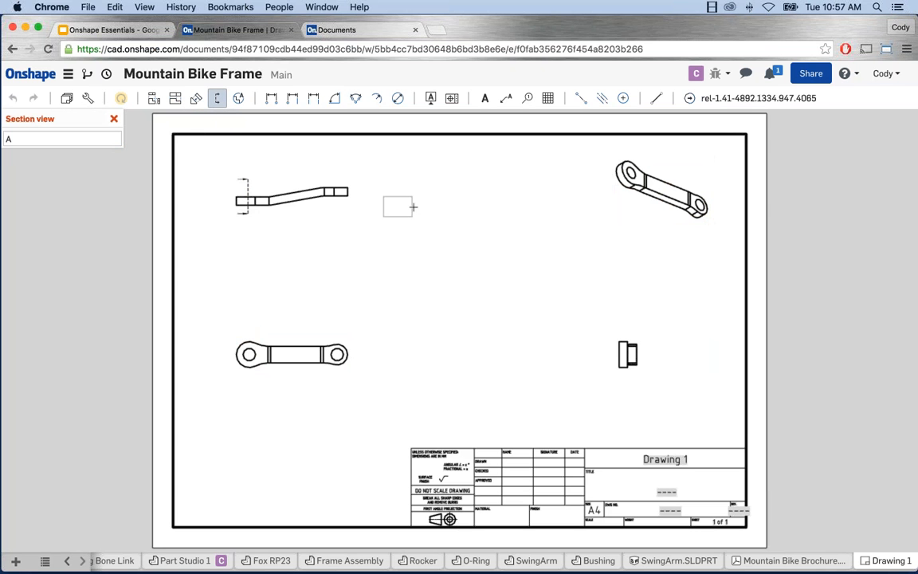
pyautogui.click(459, 204)
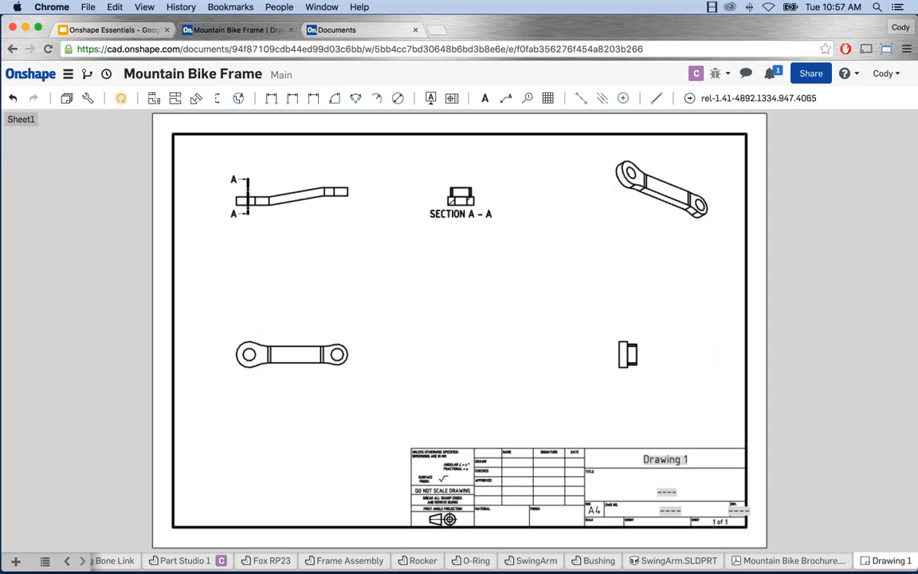
# Step: Place detail view B of the right hole at 1:1 in the sheet centre
pyautogui.click(238, 98)
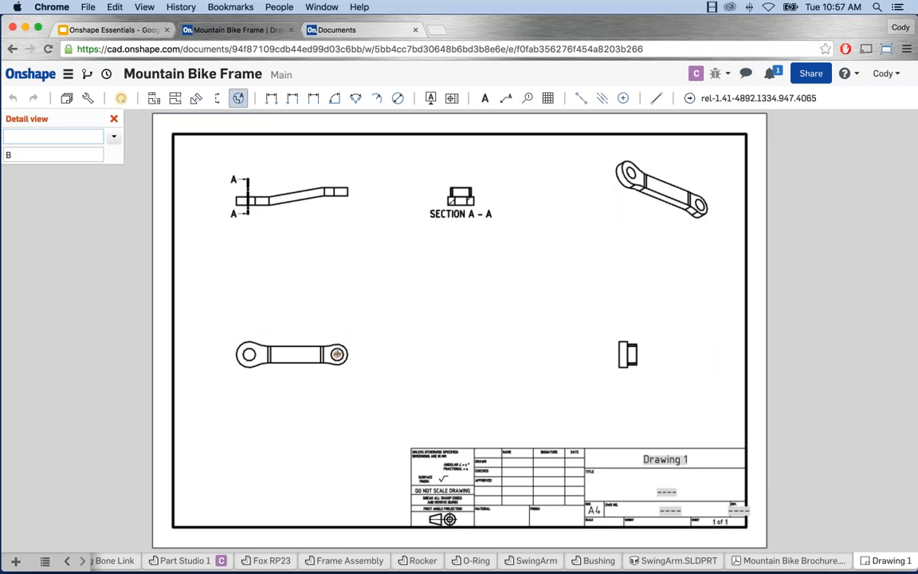
pyautogui.click(337, 354)
pyautogui.click(339, 375)
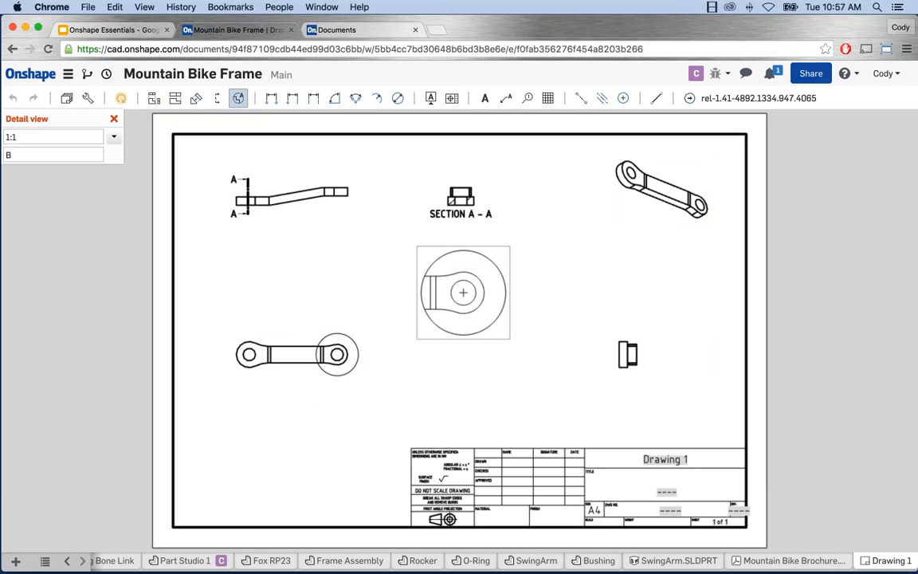
pyautogui.click(463, 292)
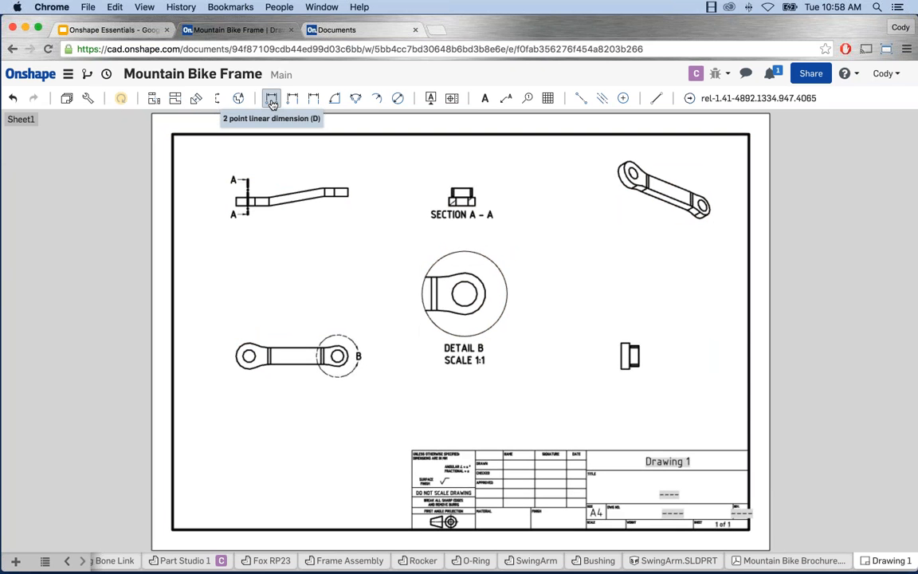
# Step: Add the 17 height and 85 hole-spacing linear dimensions
pyautogui.click(272, 99)
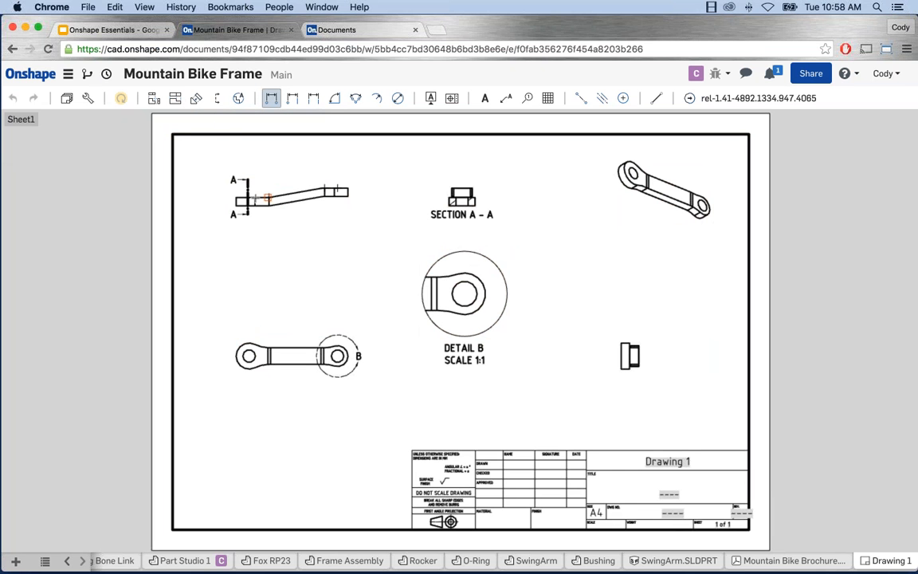
pyautogui.click(249, 206)
pyautogui.click(210, 196)
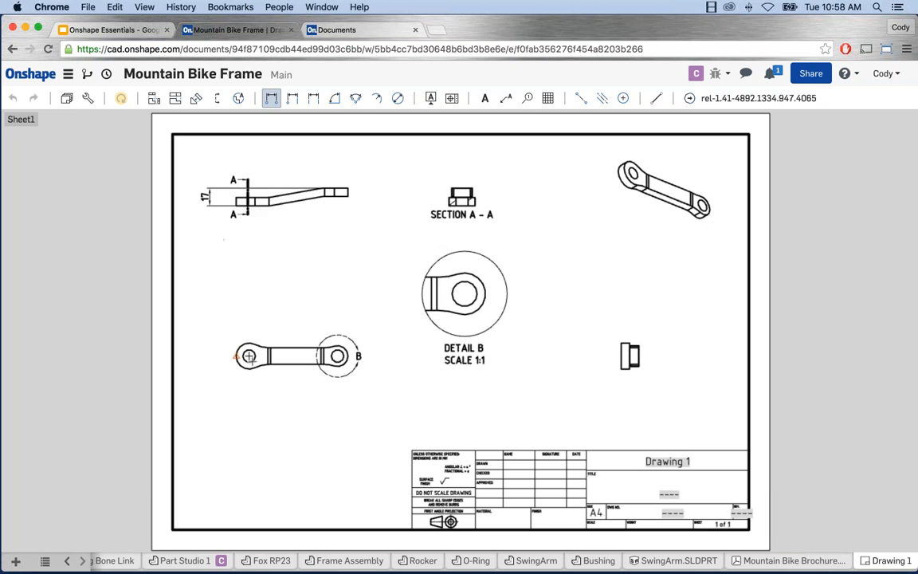
pyautogui.click(249, 356)
pyautogui.click(338, 356)
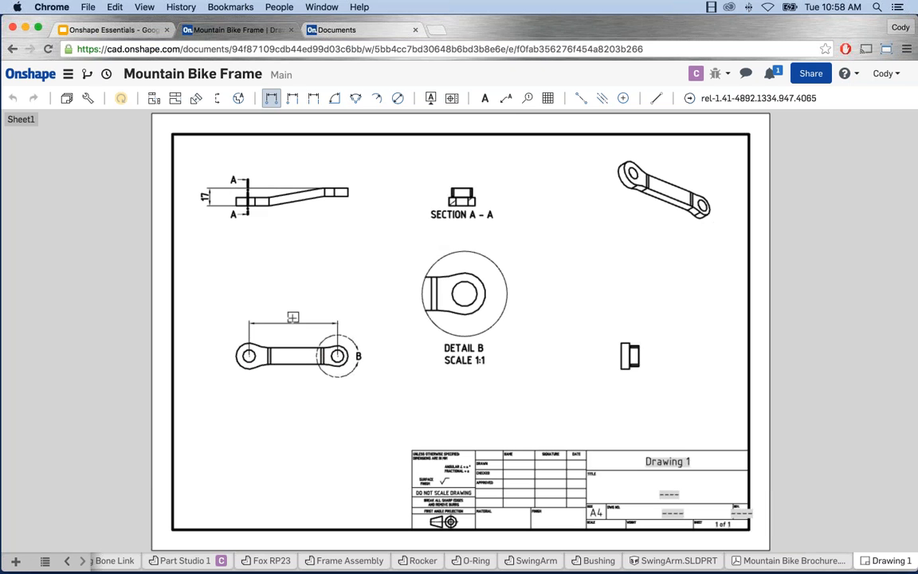
pyautogui.click(293, 316)
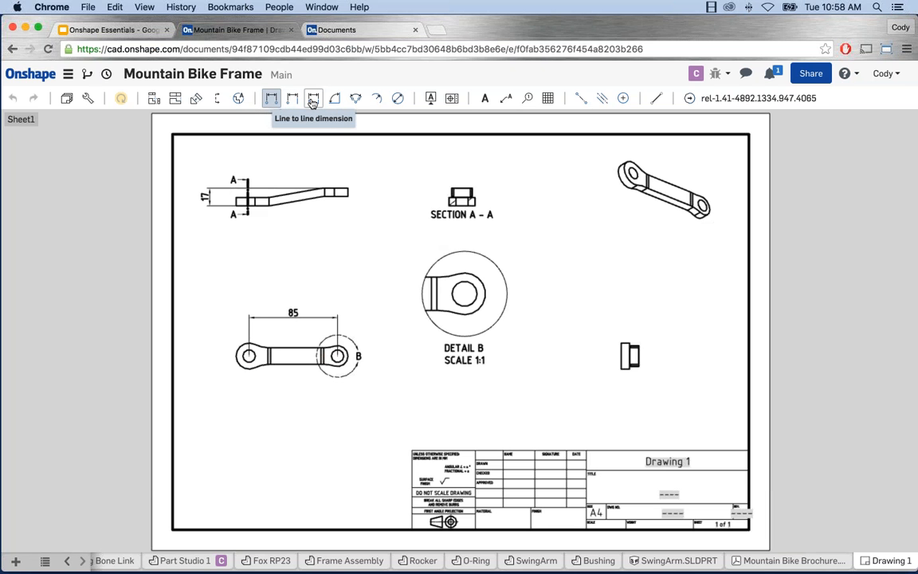
# Step: Add the 170.0° bend angle, R12,5 end radius and Ø12 right-hole dimensions
pyautogui.click(335, 98)
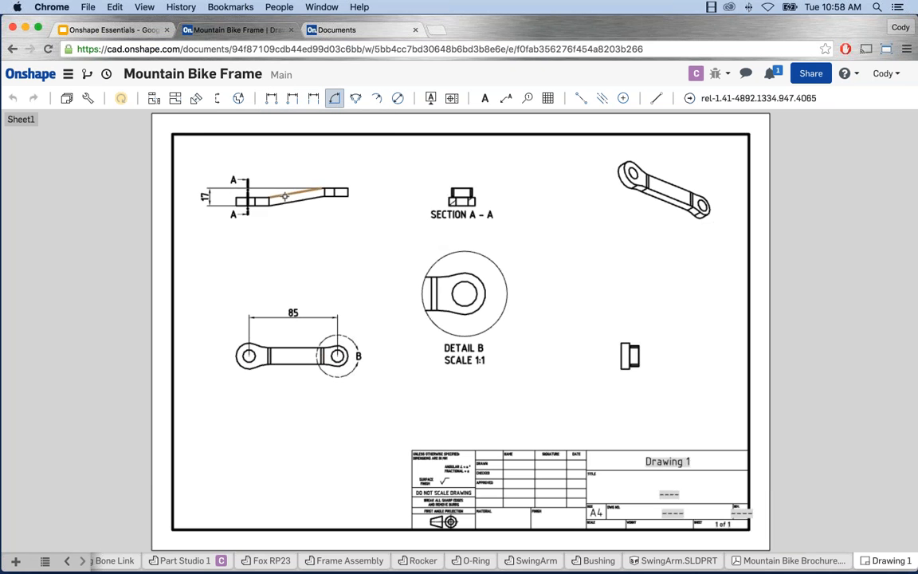
pyautogui.click(284, 197)
pyautogui.click(261, 198)
pyautogui.click(264, 165)
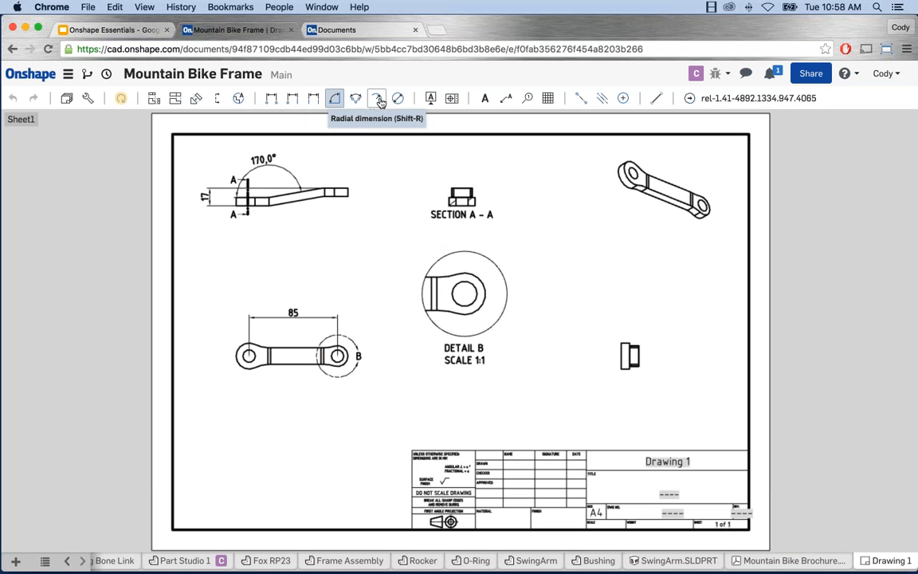
pyautogui.click(375, 98)
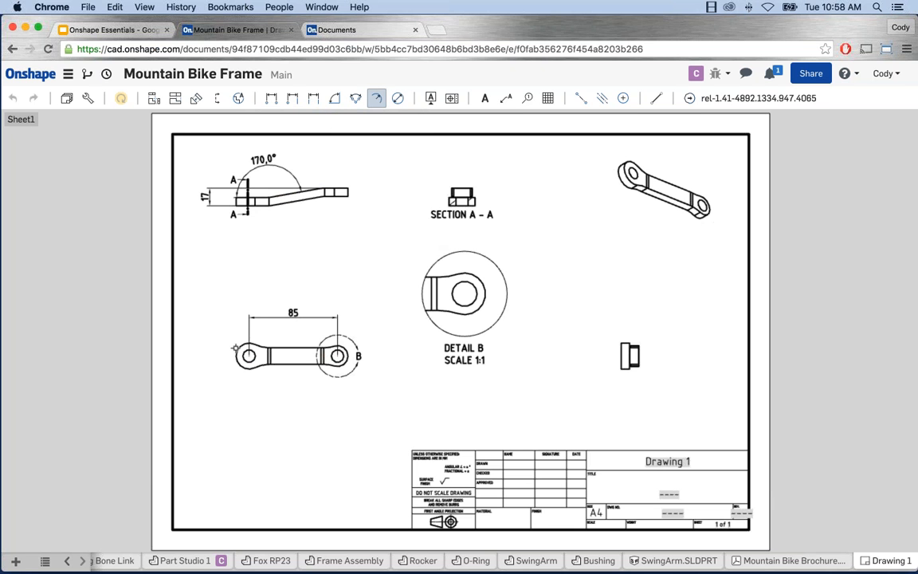
pyautogui.click(237, 347)
pyautogui.click(208, 316)
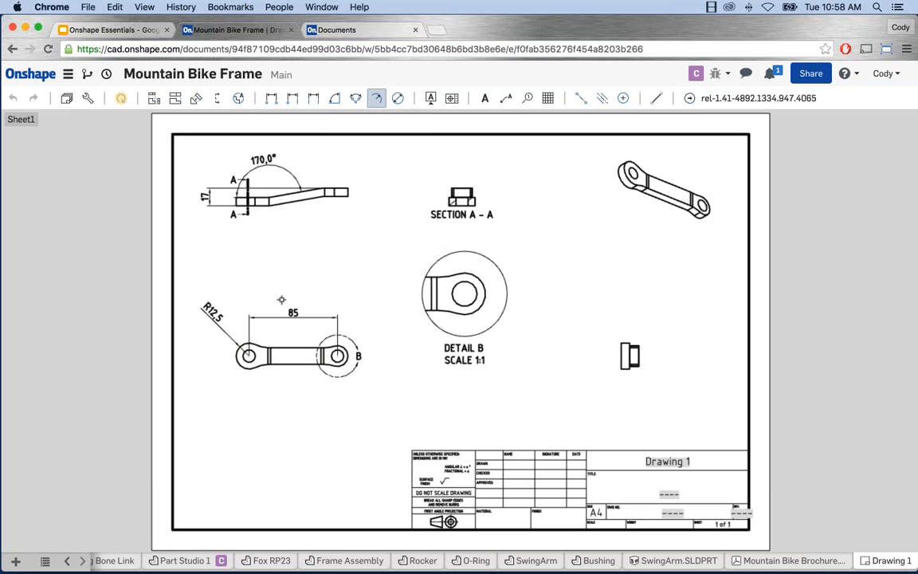
pyautogui.click(398, 98)
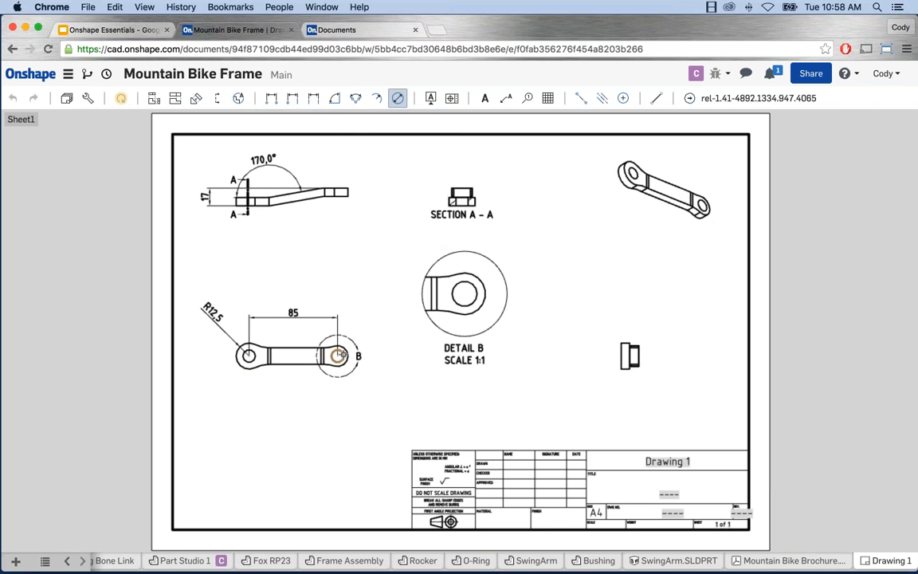
pyautogui.click(338, 354)
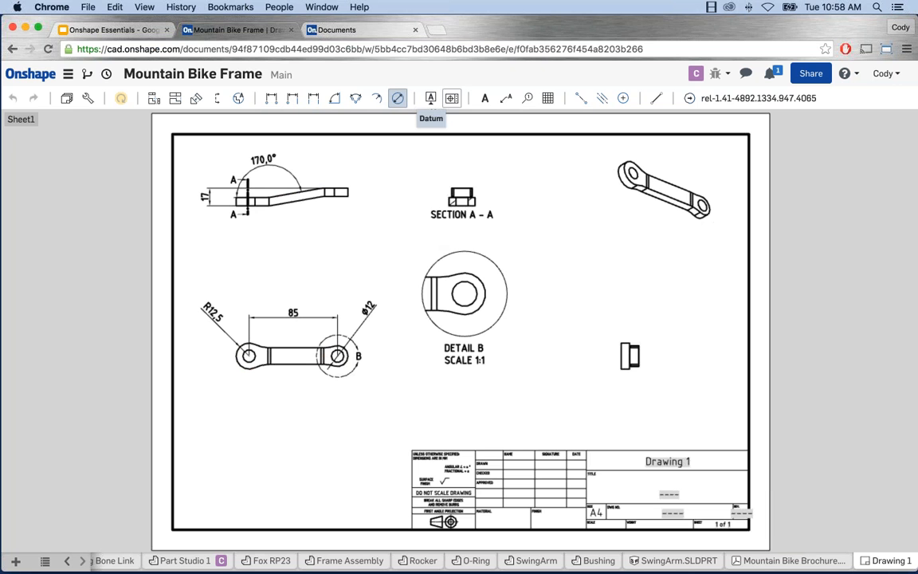
# Step: Mark the bent link view's right edge as datum A
pyautogui.click(430, 97)
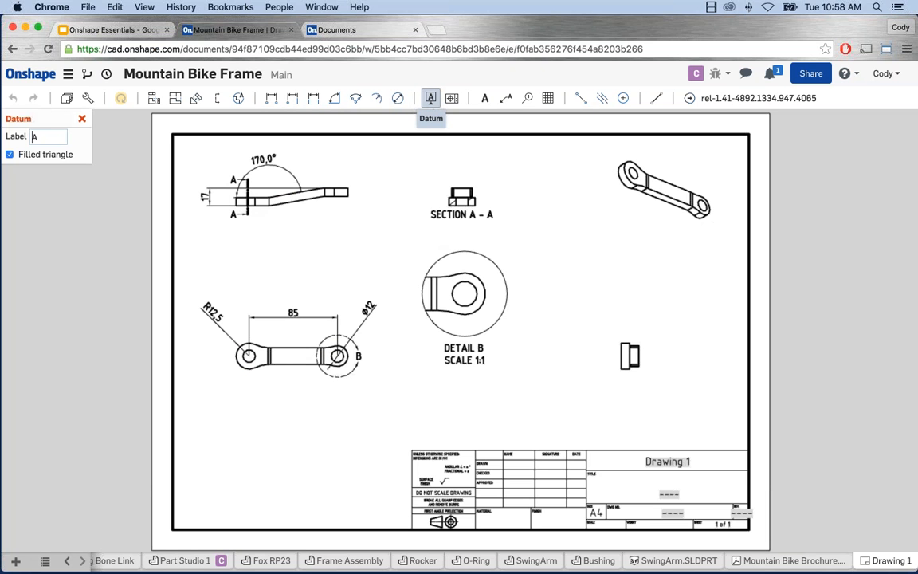
pyautogui.click(344, 188)
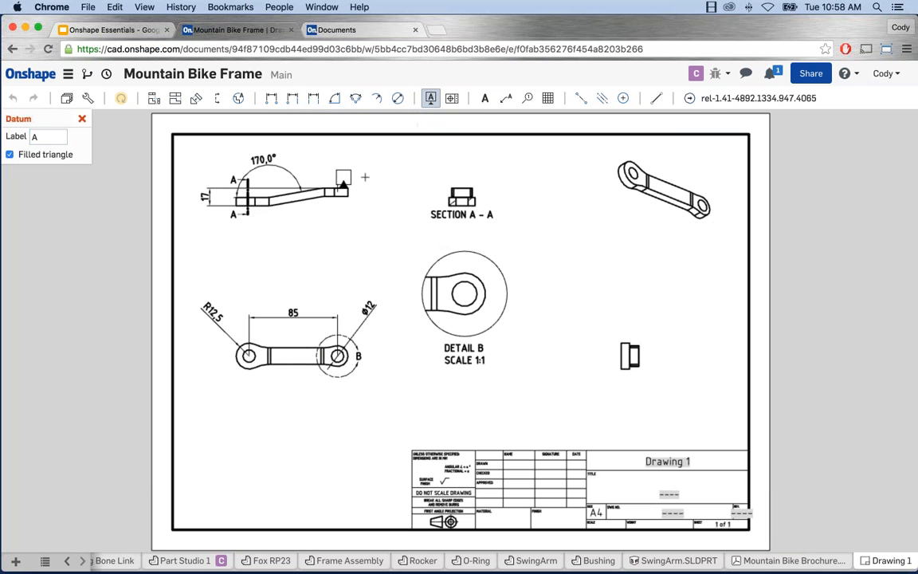
pyautogui.click(363, 161)
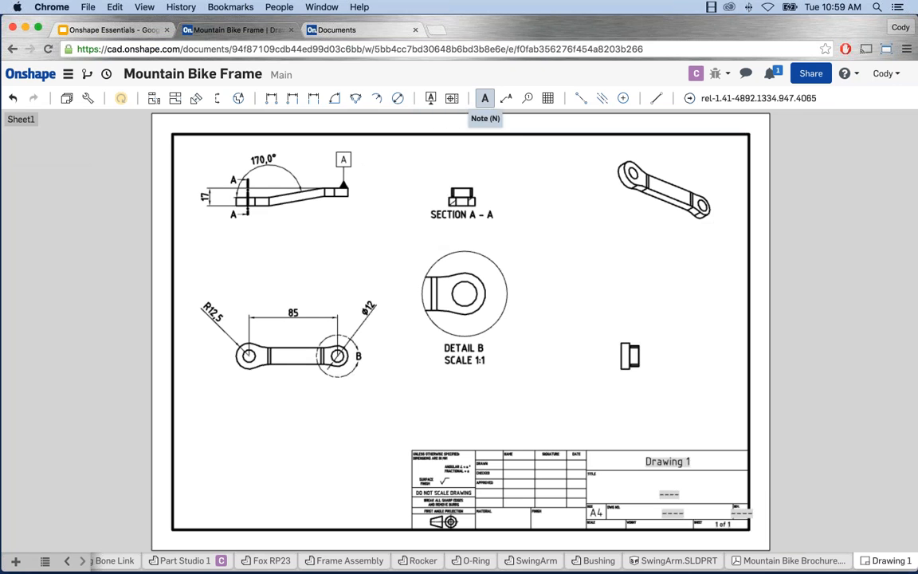
# Step: Start a text note, cancel it, and open then close the sheets list
pyautogui.click(485, 98)
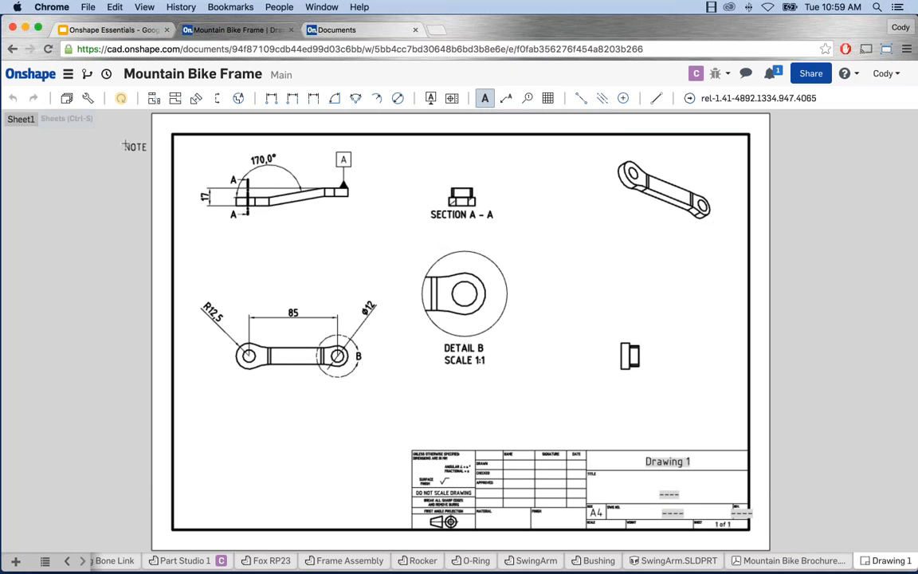
pyautogui.press('Escape')
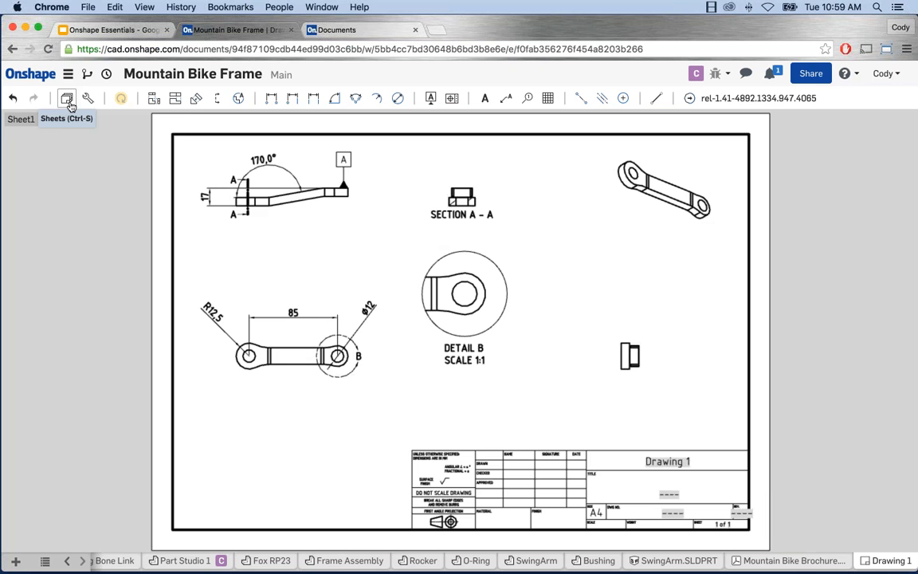
pyautogui.click(69, 102)
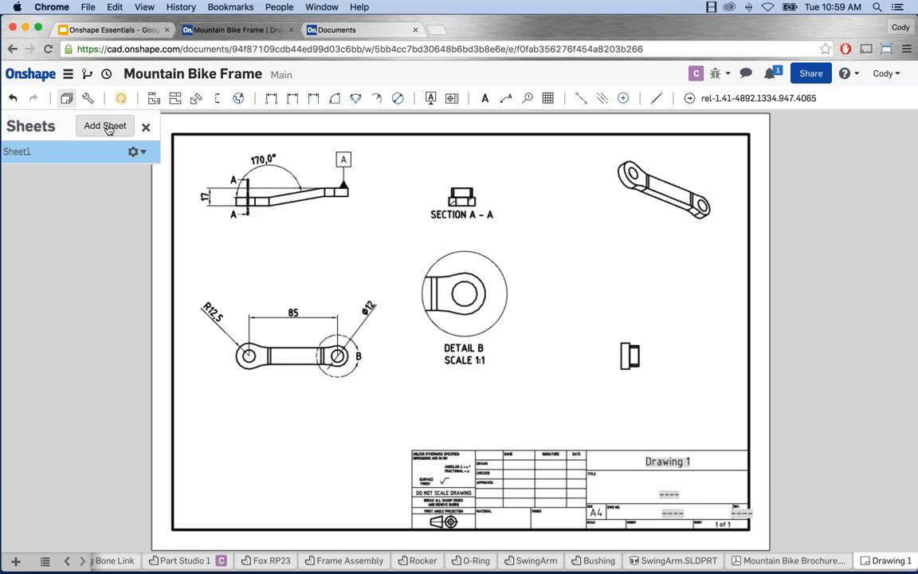
pyautogui.click(145, 127)
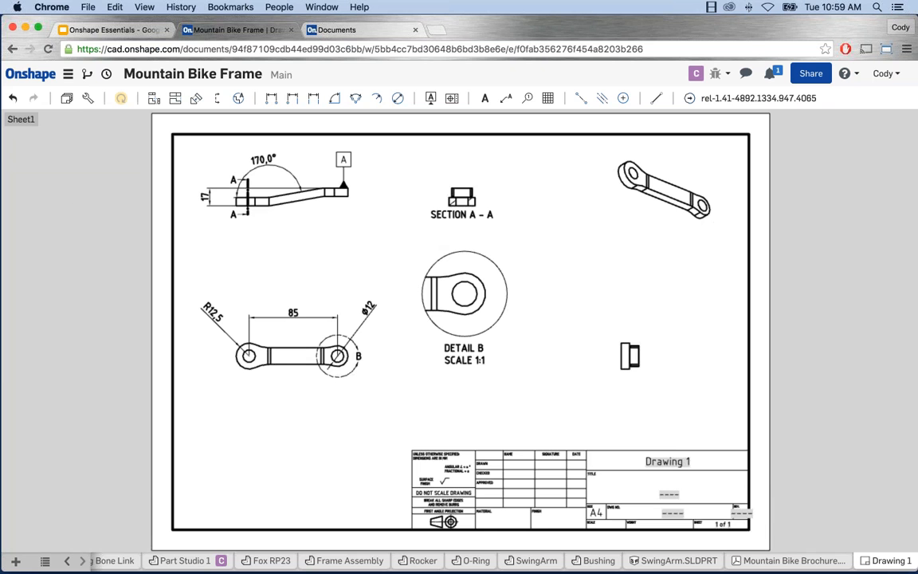
# Step: Present the Next Steps slide of the Onshape Essentials deck full screen
pyautogui.click(127, 30)
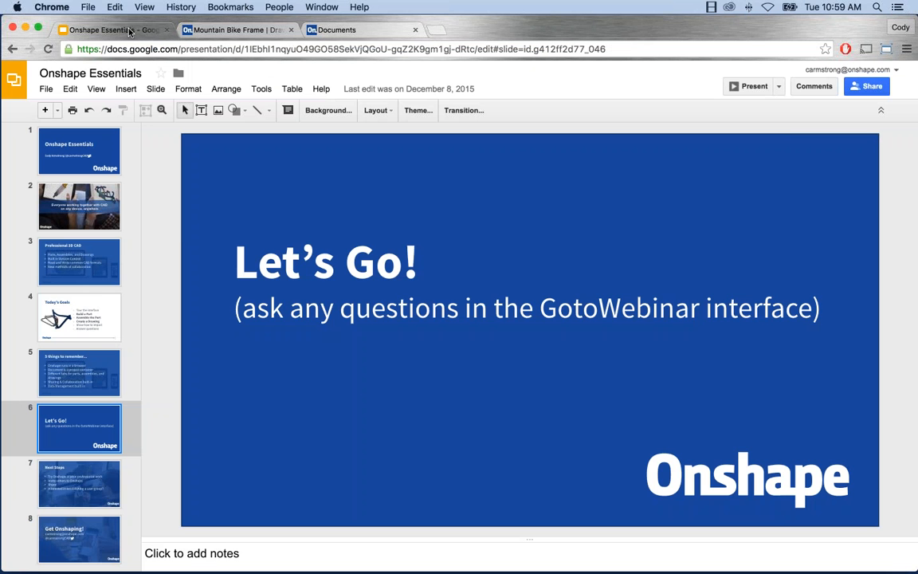
pyautogui.click(81, 484)
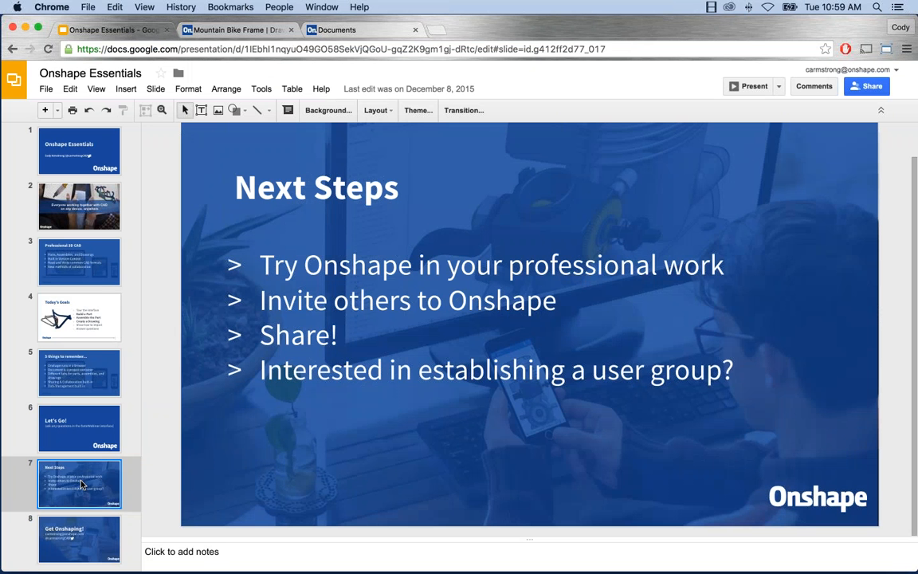
pyautogui.click(749, 86)
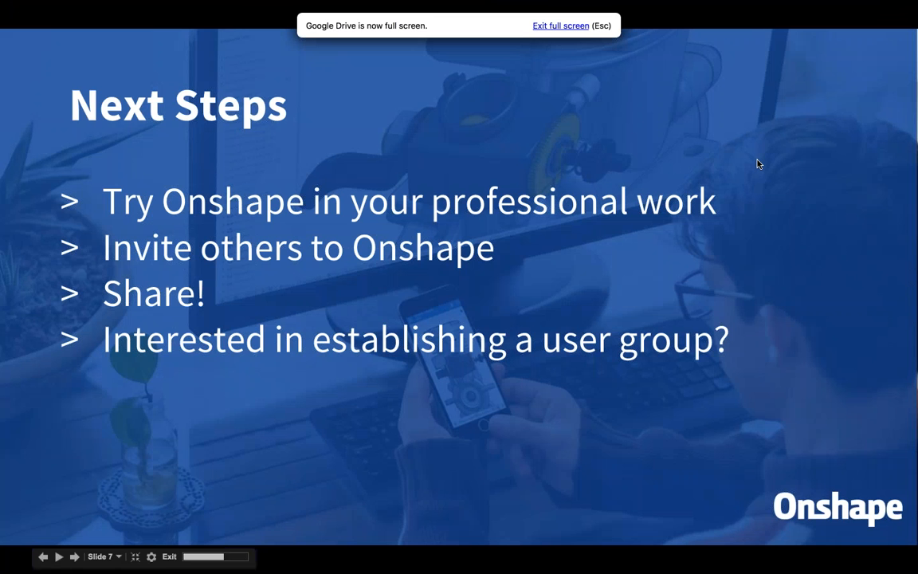